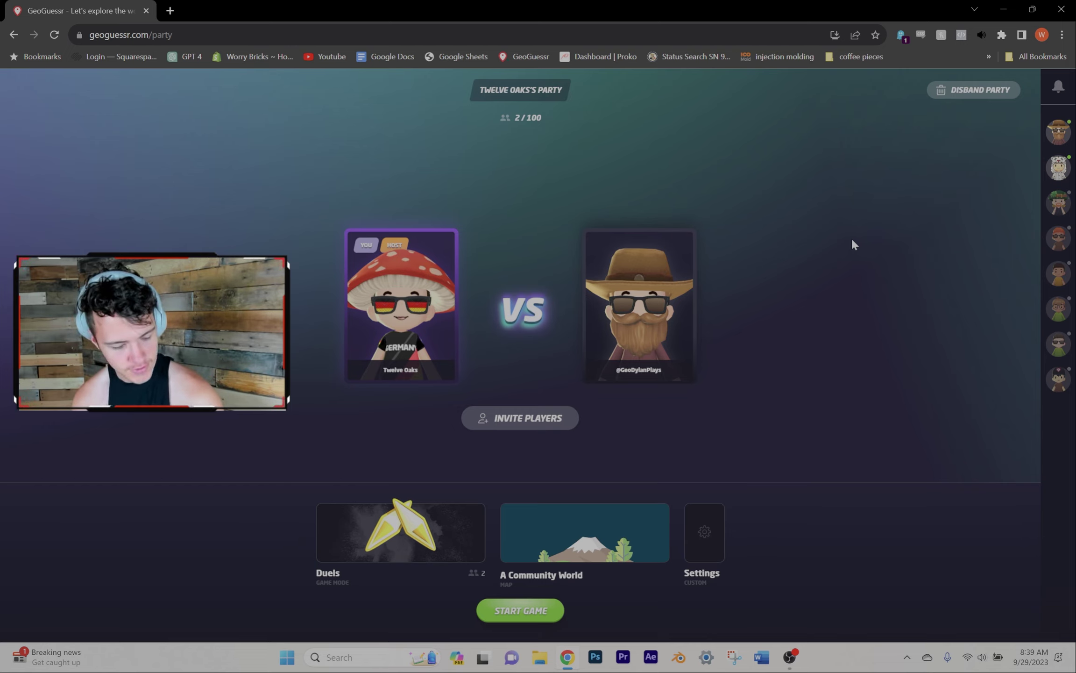
Start the duel and move down the Nordic village road past the yellow house to the crossing.
{"action": "left_click", "coordinate": [562, 604]}
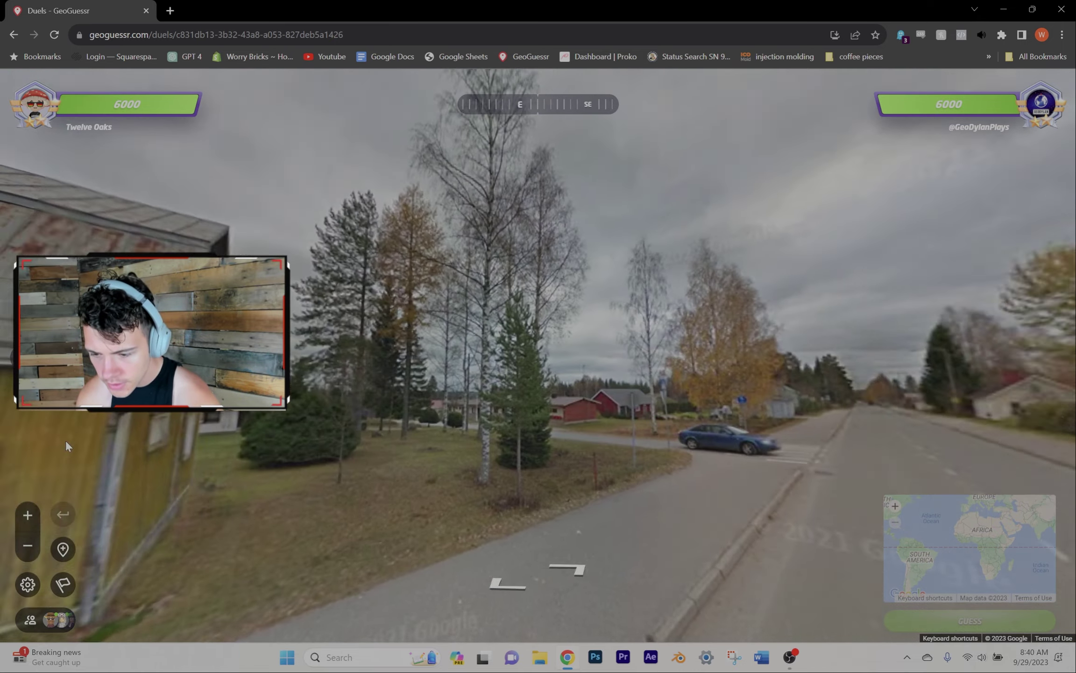
{"action": "left_click_drag", "start_coordinate": [757, 421], "coordinate": [517, 437]}
{"action": "left_click", "coordinate": [556, 397]}
{"action": "left_click", "coordinate": [497, 419]}
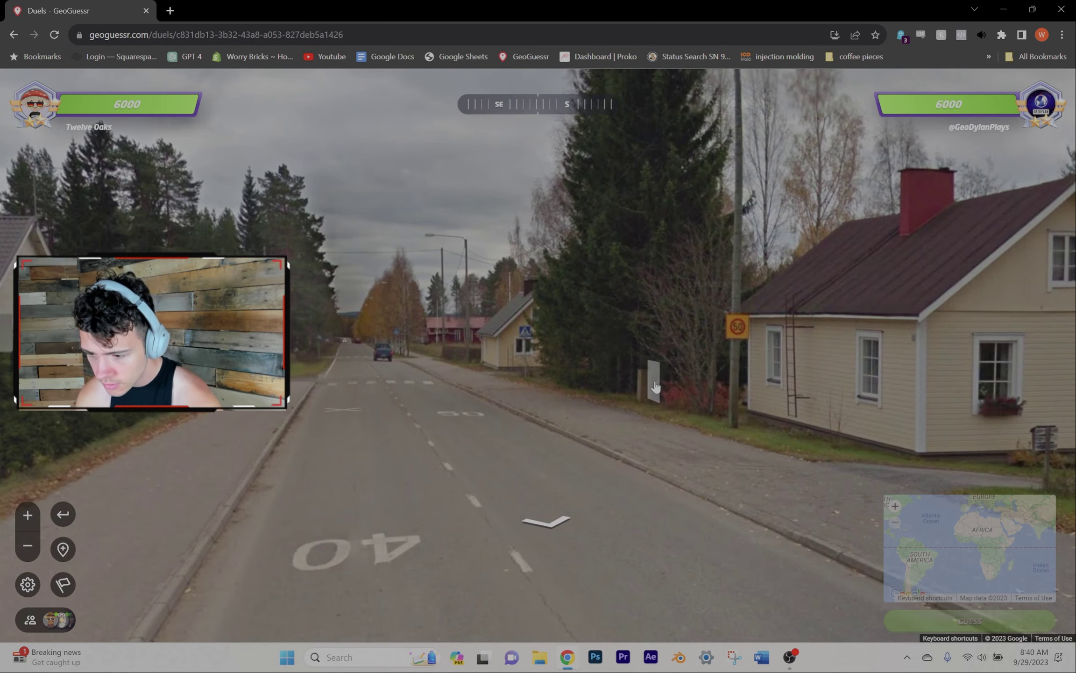
{"action": "left_click", "coordinate": [655, 387]}
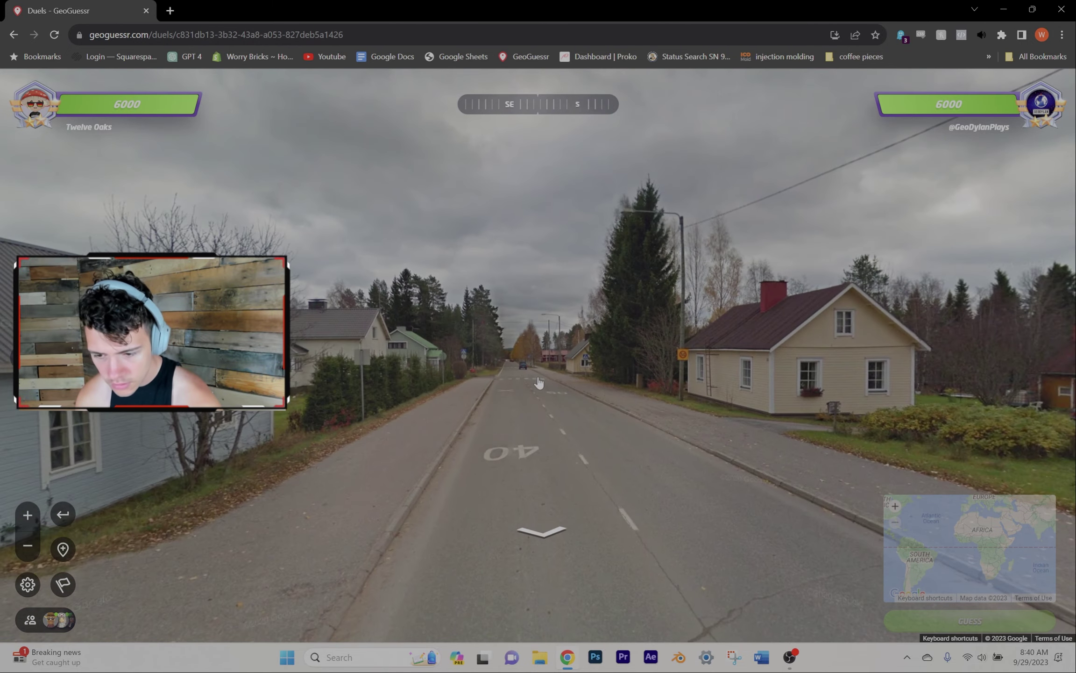
{"action": "left_click", "coordinate": [698, 416]}
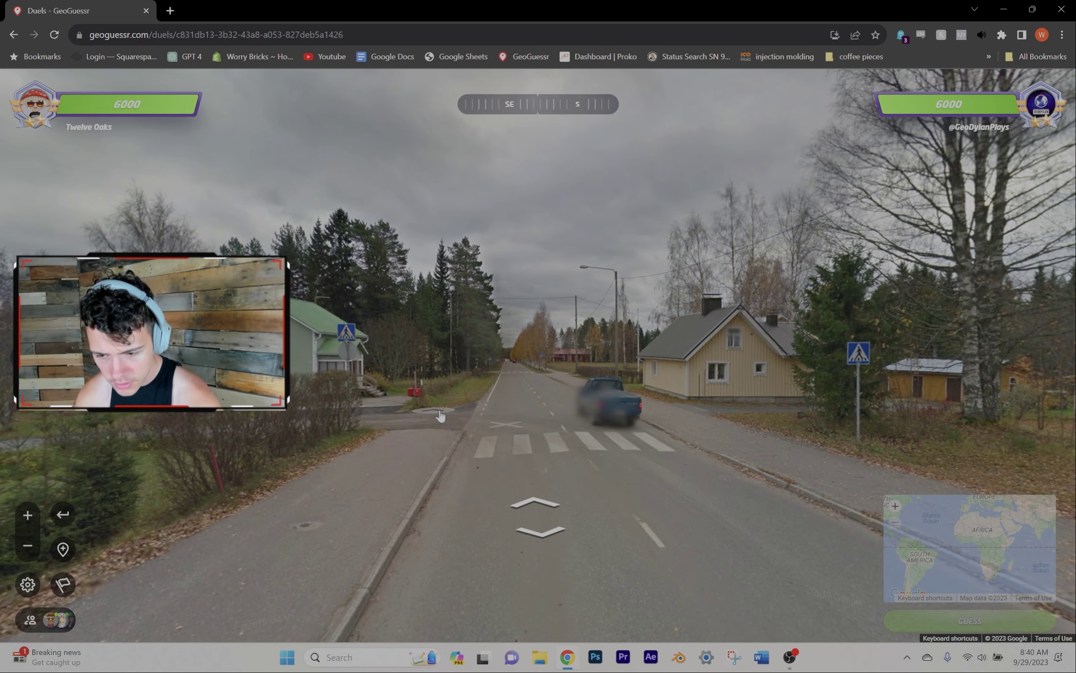
{"action": "left_click", "coordinate": [523, 380]}
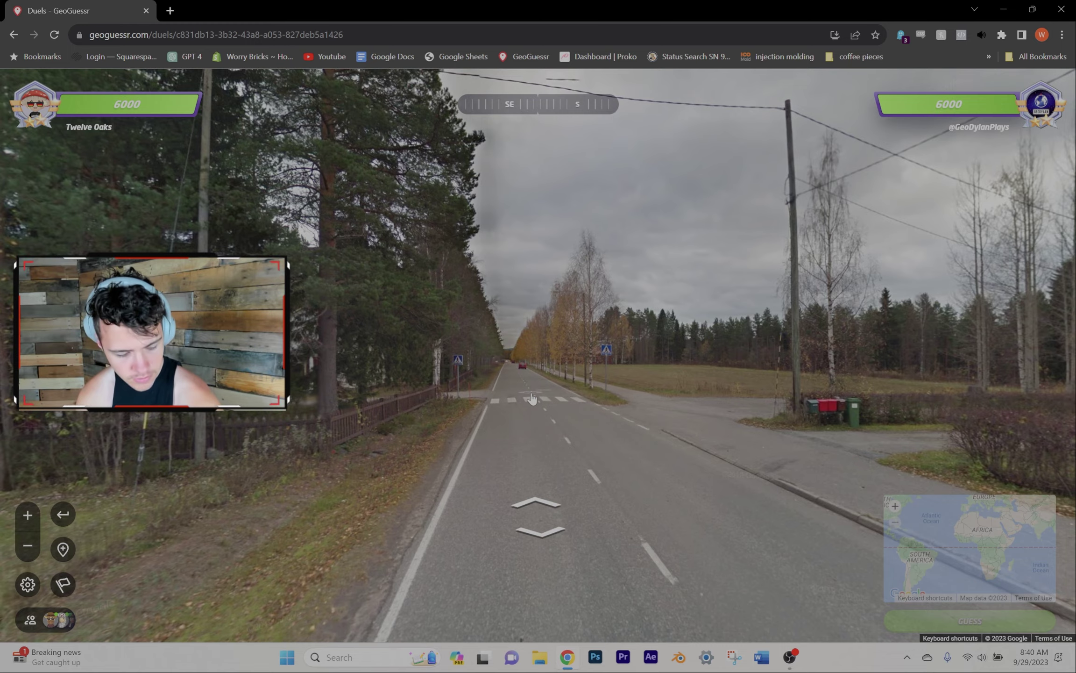
{"action": "key", "text": "Right"}
{"action": "key", "text": "Right"}
{"action": "key", "text": "Right"}
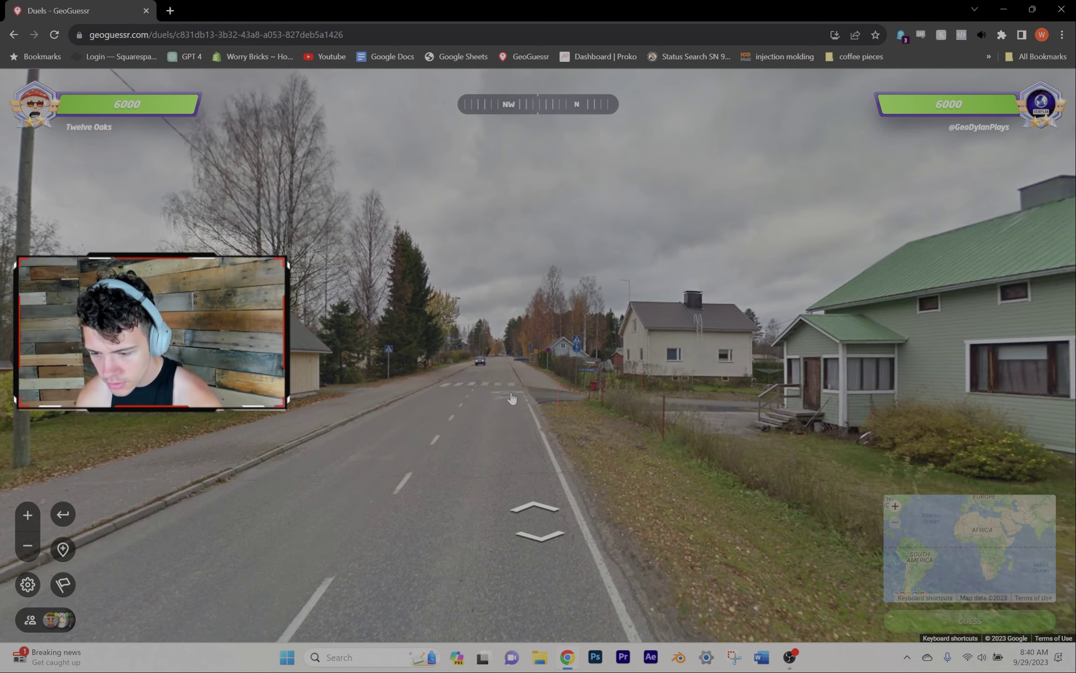
{"action": "left_click", "coordinate": [518, 380]}
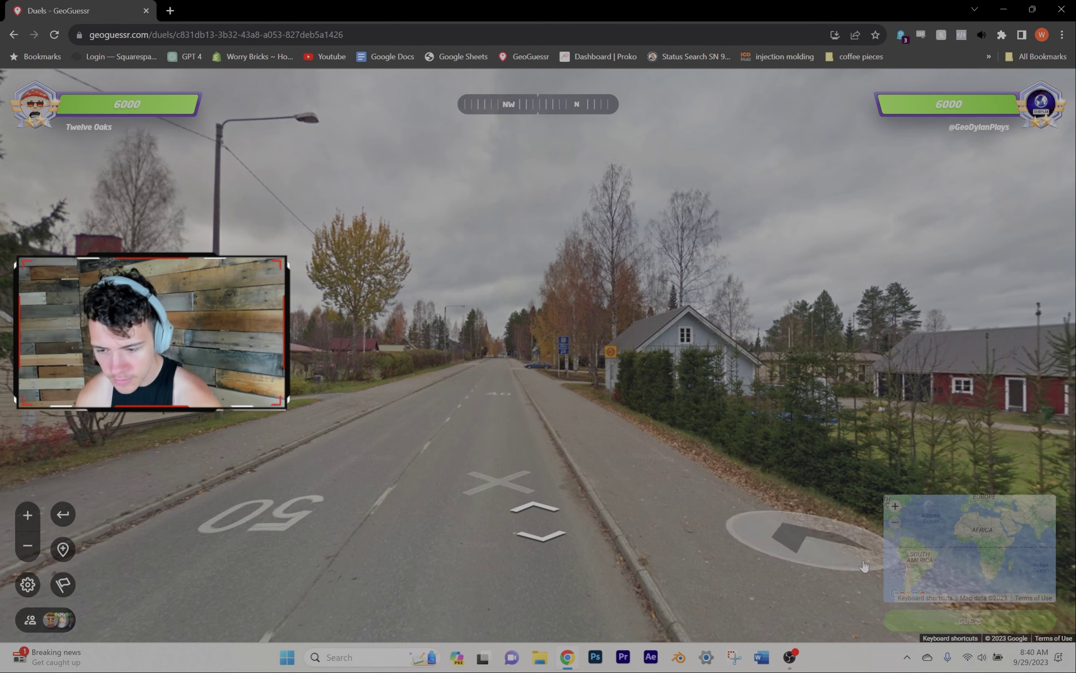
{"action": "scroll", "coordinate": [915, 418], "scroll_direction": "up", "scroll_amount": 2}
{"action": "scroll", "coordinate": [900, 407], "scroll_direction": "up", "scroll_amount": 1}
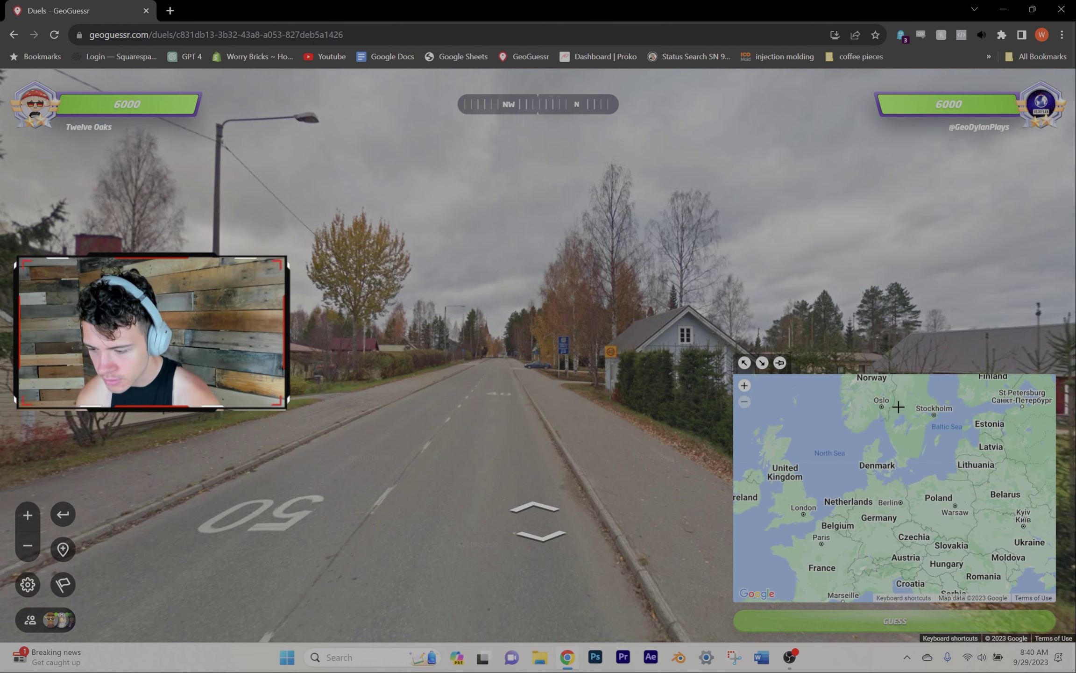
Guess between Oslo and Stockholm, check the blue road sign, and submit round one.
{"action": "left_click", "coordinate": [898, 406]}
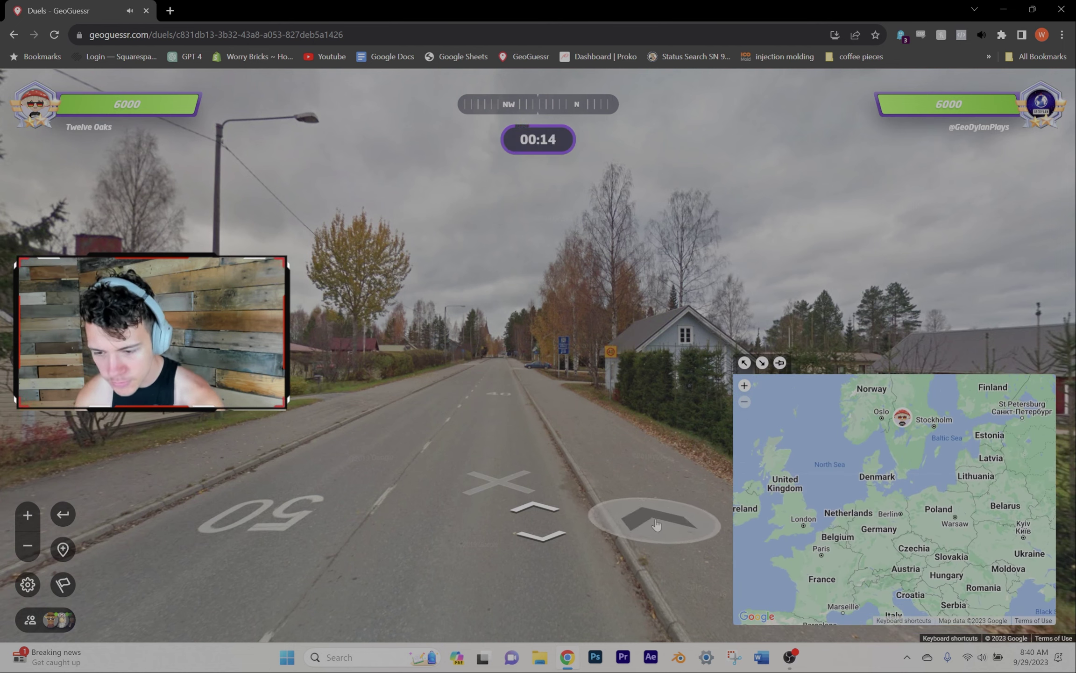
{"action": "left_click", "coordinate": [510, 381]}
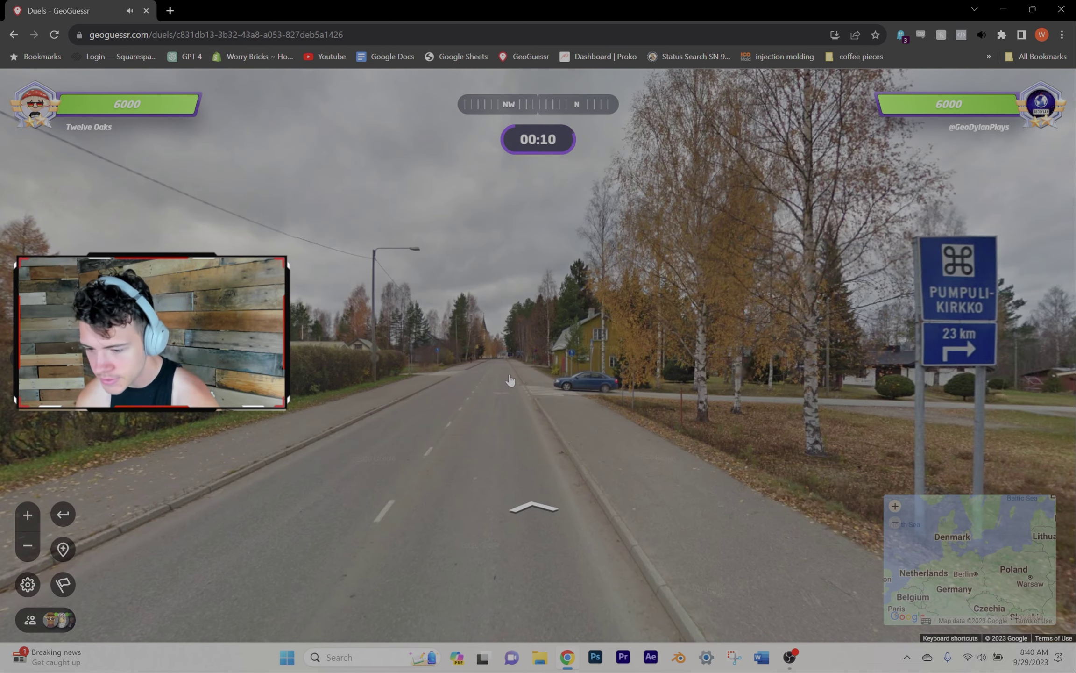
{"action": "left_click", "coordinate": [496, 368]}
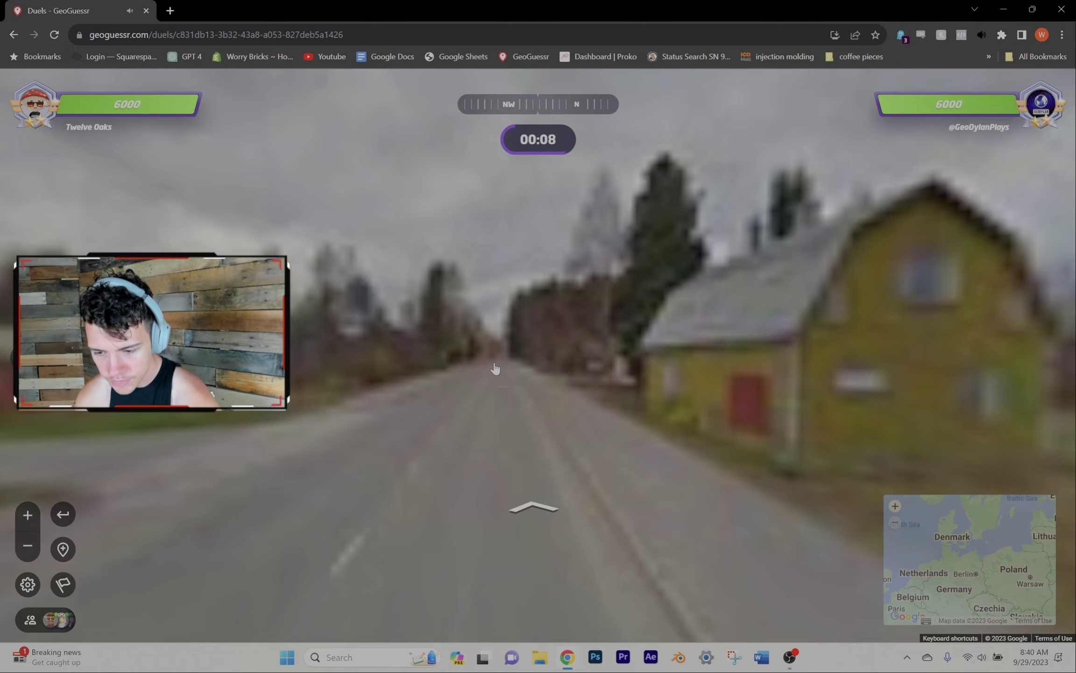
{"action": "left_click", "coordinate": [497, 377]}
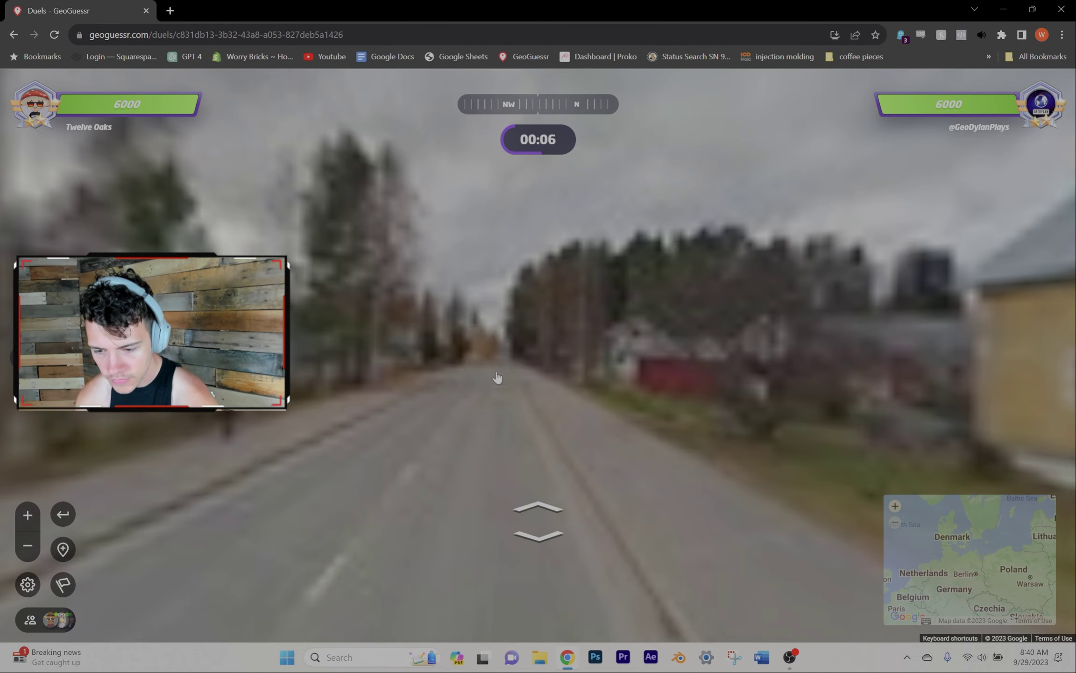
{"action": "key", "text": "space"}
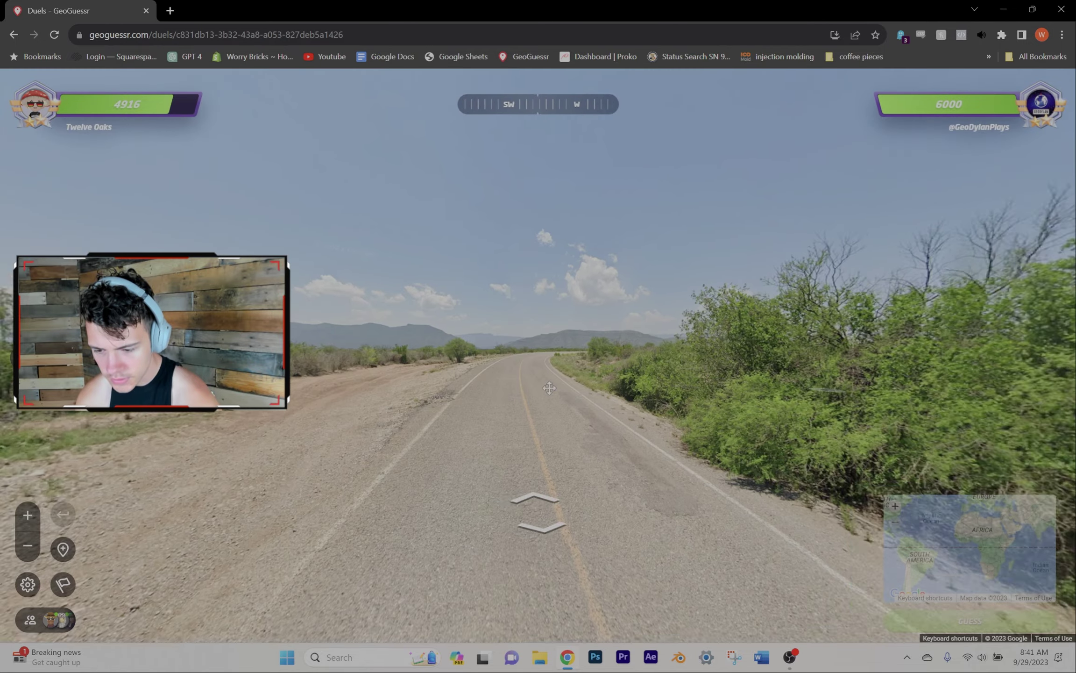
Drive down the dirt road toward the electricity pylon.
{"action": "left_click_drag", "start_coordinate": [611, 402], "coordinate": [452, 374]}
{"action": "left_click", "coordinate": [452, 374]}
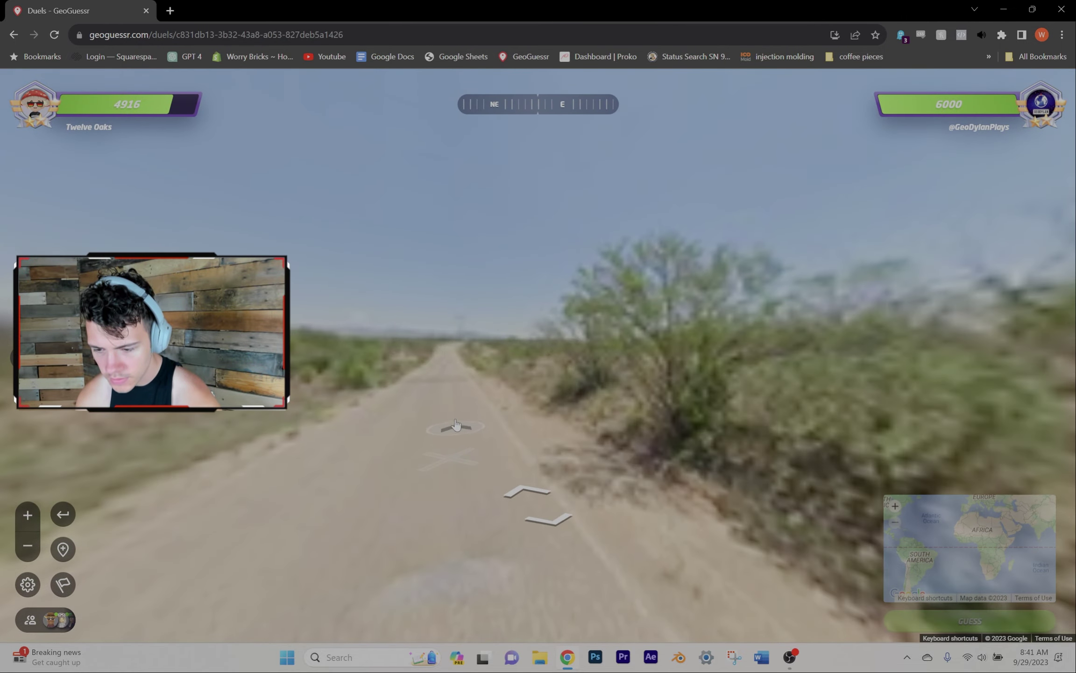
{"action": "left_click", "coordinate": [453, 366]}
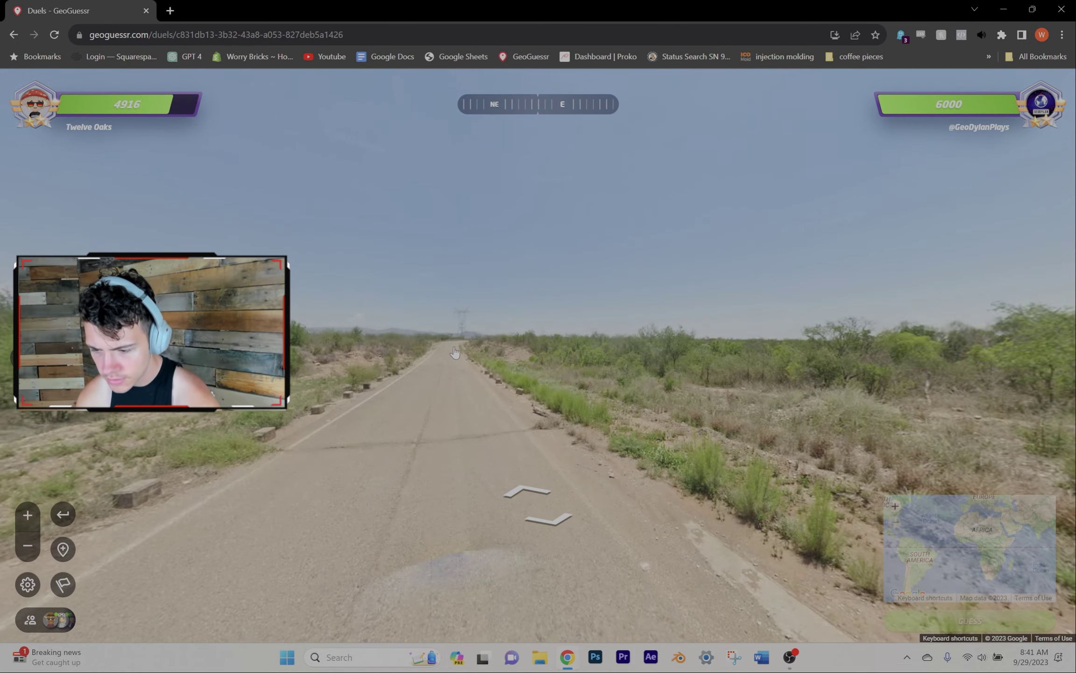
{"action": "left_click", "coordinate": [454, 354]}
{"action": "left_click", "coordinate": [454, 353]}
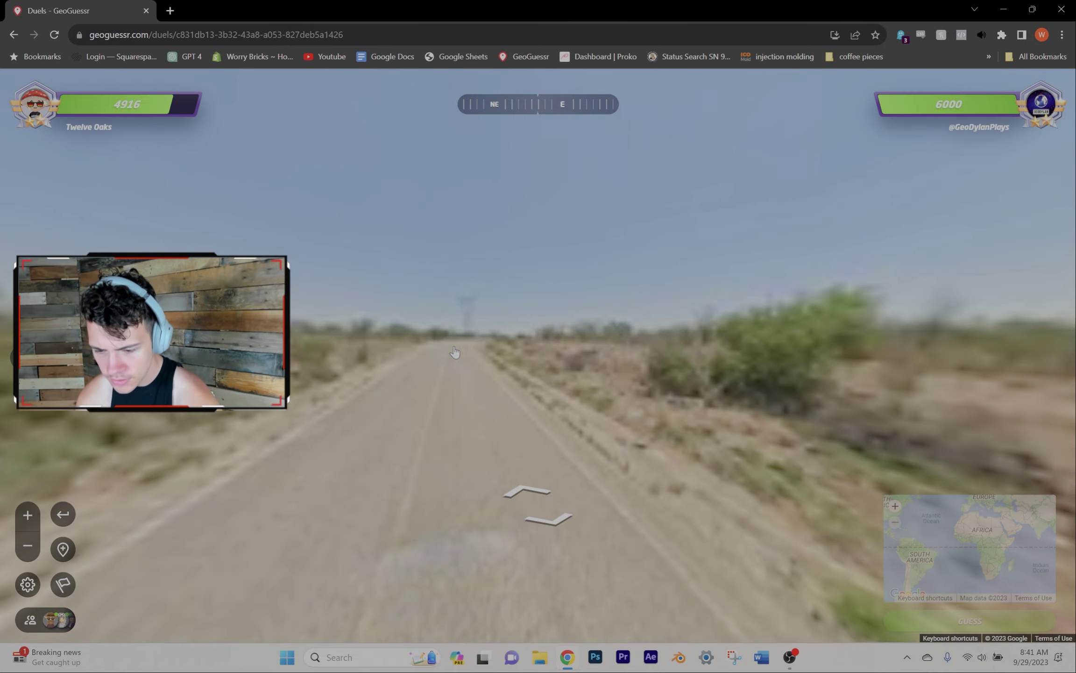
{"action": "left_click", "coordinate": [454, 354]}
{"action": "left_click", "coordinate": [486, 368]}
{"action": "left_click", "coordinate": [563, 357]}
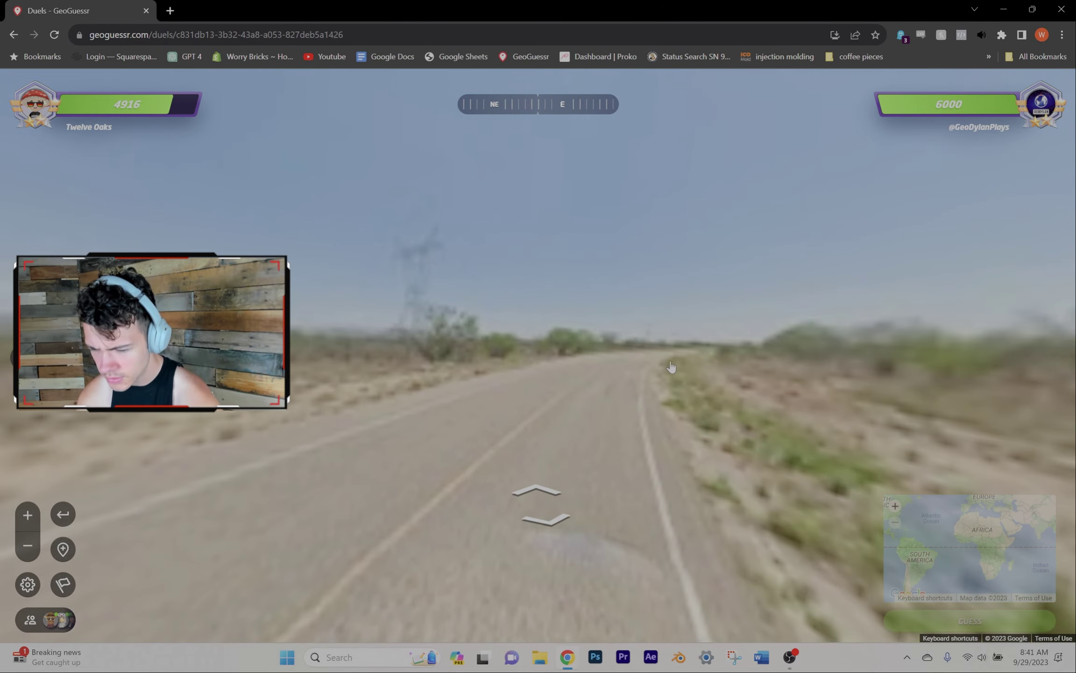
{"action": "left_click", "coordinate": [663, 363]}
Turn southeast and continue along the road past the roadside fence.
{"action": "left_click_drag", "start_coordinate": [663, 362], "coordinate": [394, 348]}
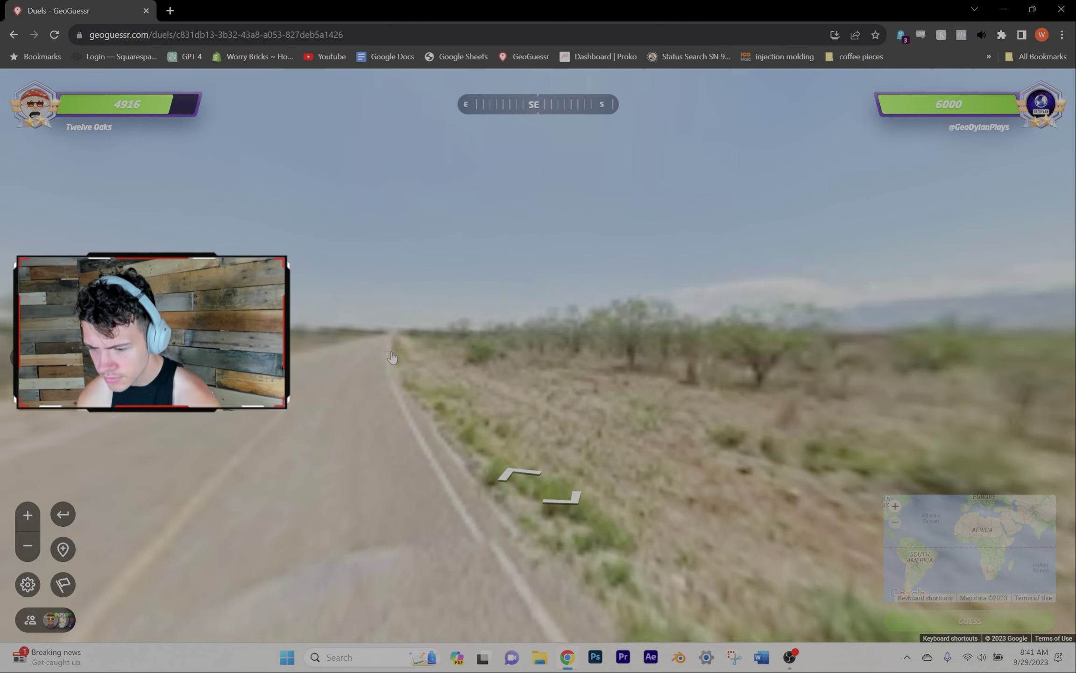
{"action": "left_click", "coordinate": [394, 349]}
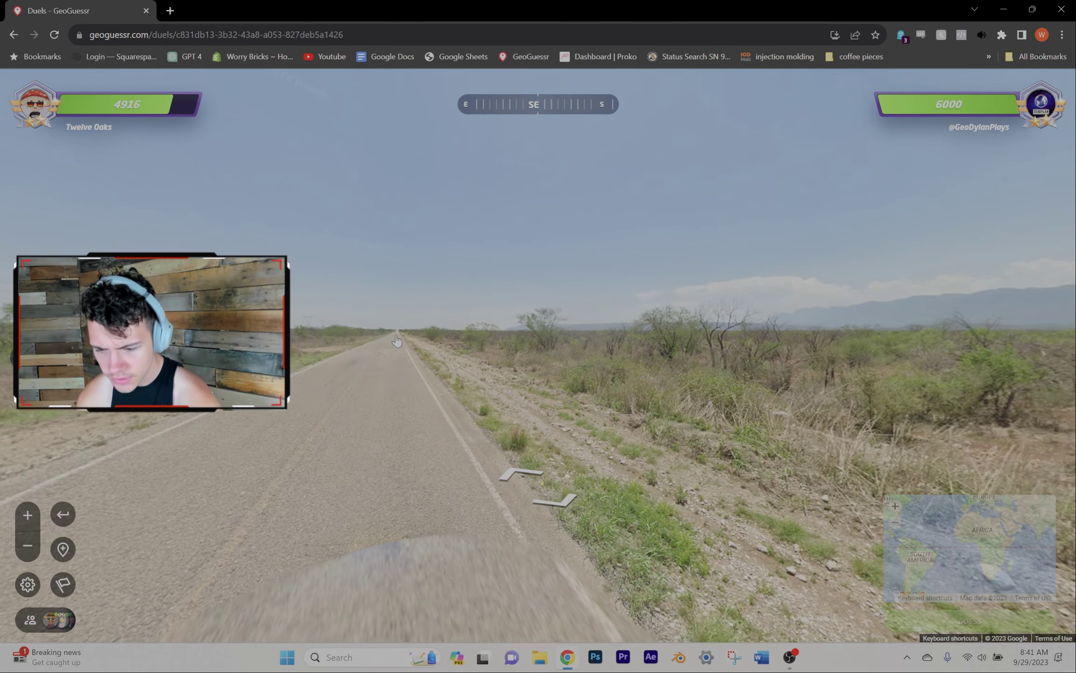
{"action": "left_click", "coordinate": [395, 343]}
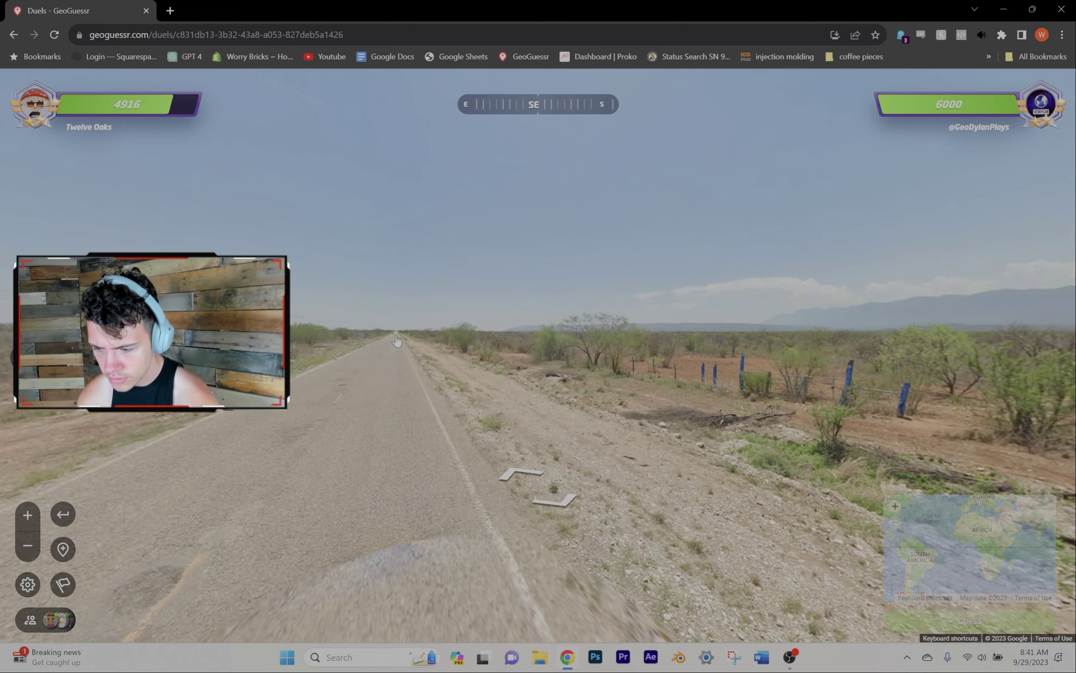
{"action": "left_click", "coordinate": [396, 340]}
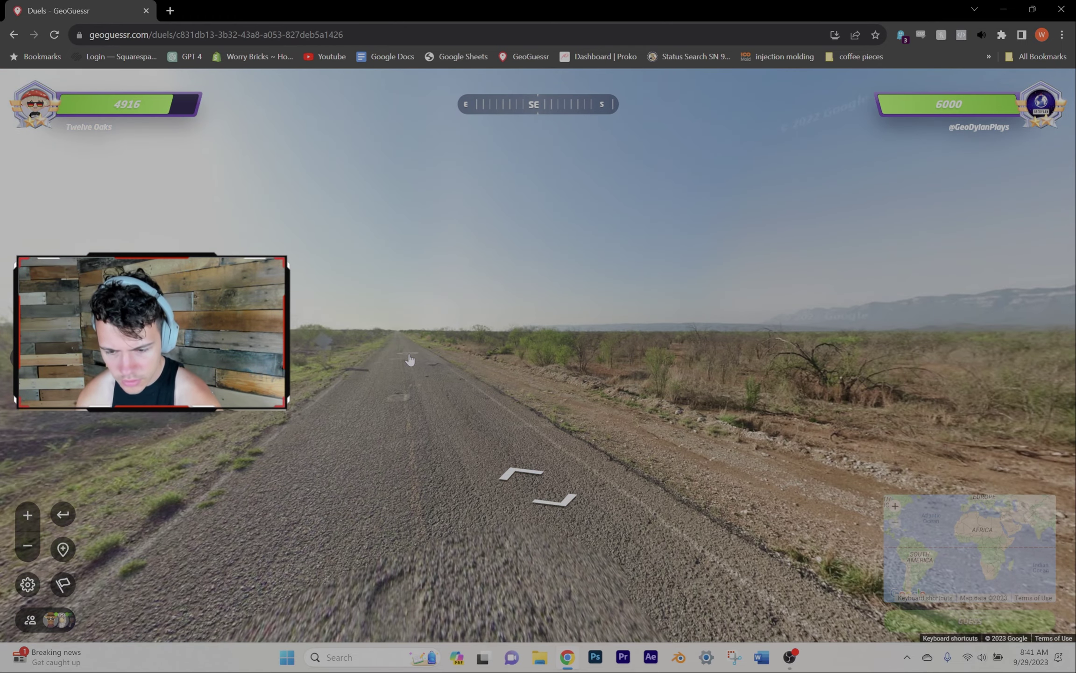
{"action": "left_click", "coordinate": [408, 360]}
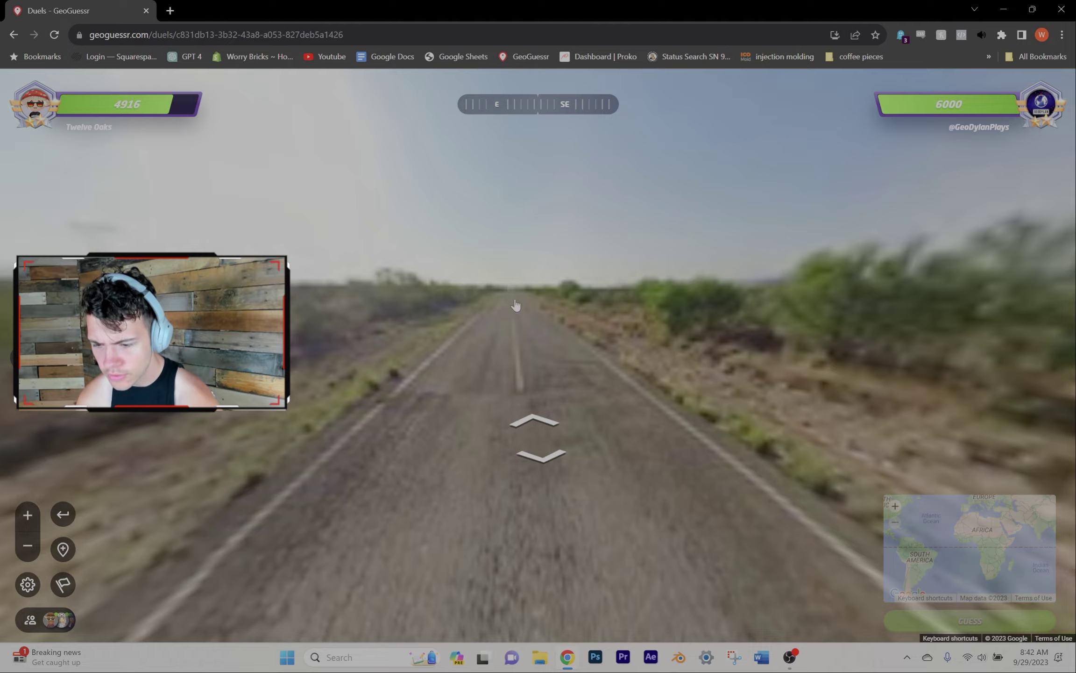
{"action": "left_click", "coordinate": [518, 301]}
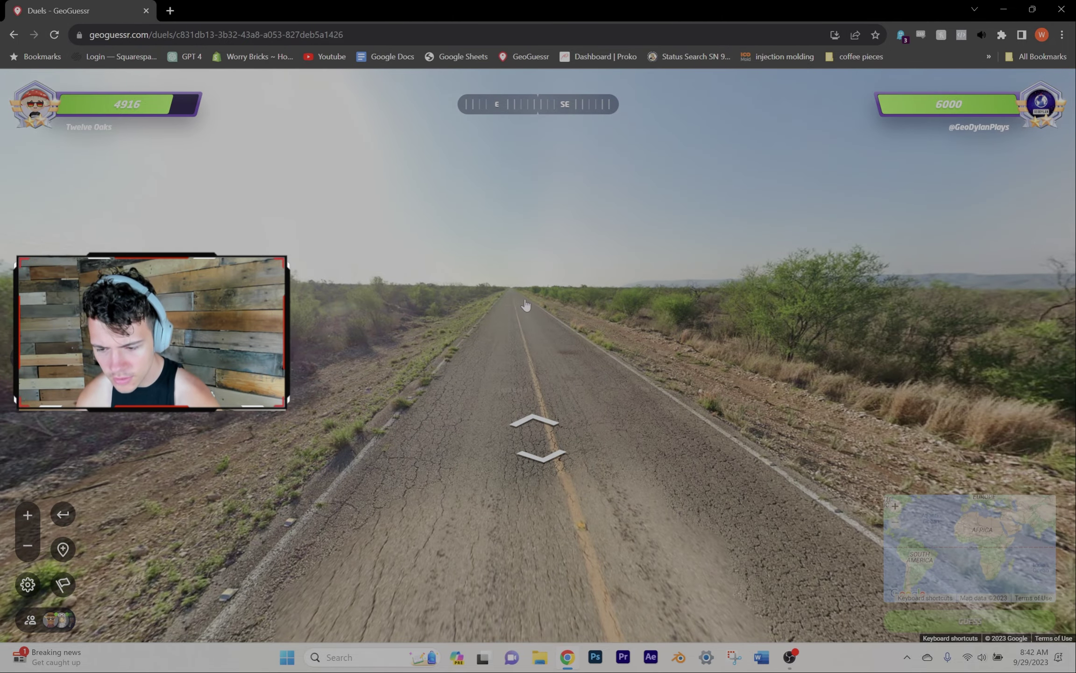
{"action": "left_click", "coordinate": [528, 305]}
{"action": "left_click", "coordinate": [528, 304]}
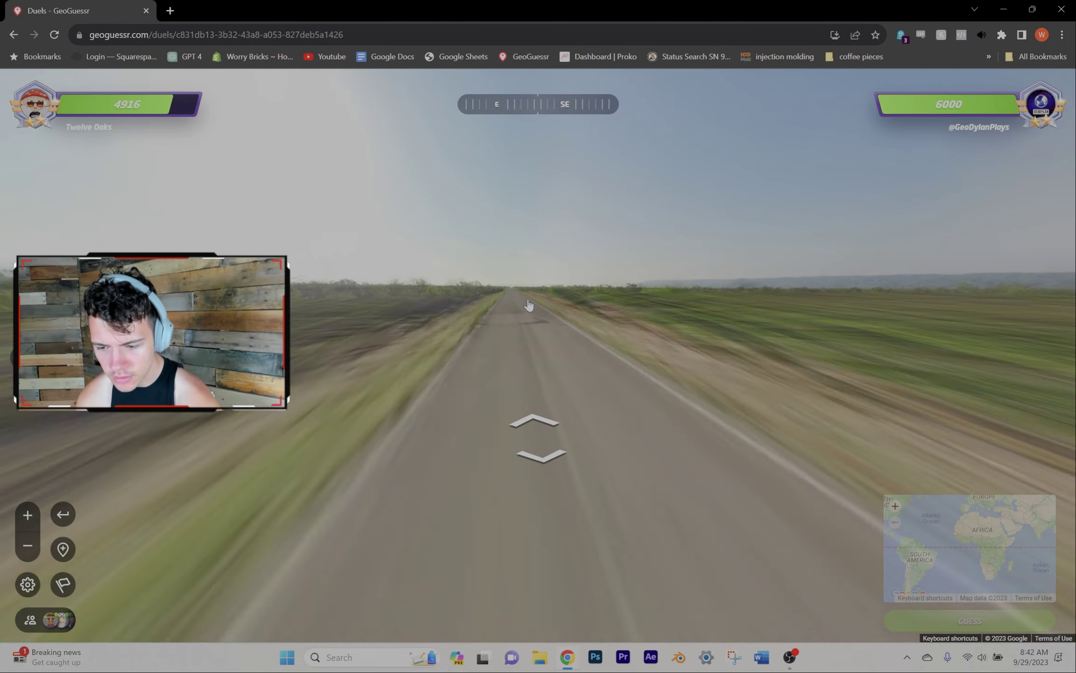
{"action": "left_click", "coordinate": [528, 304]}
{"action": "left_click", "coordinate": [528, 305]}
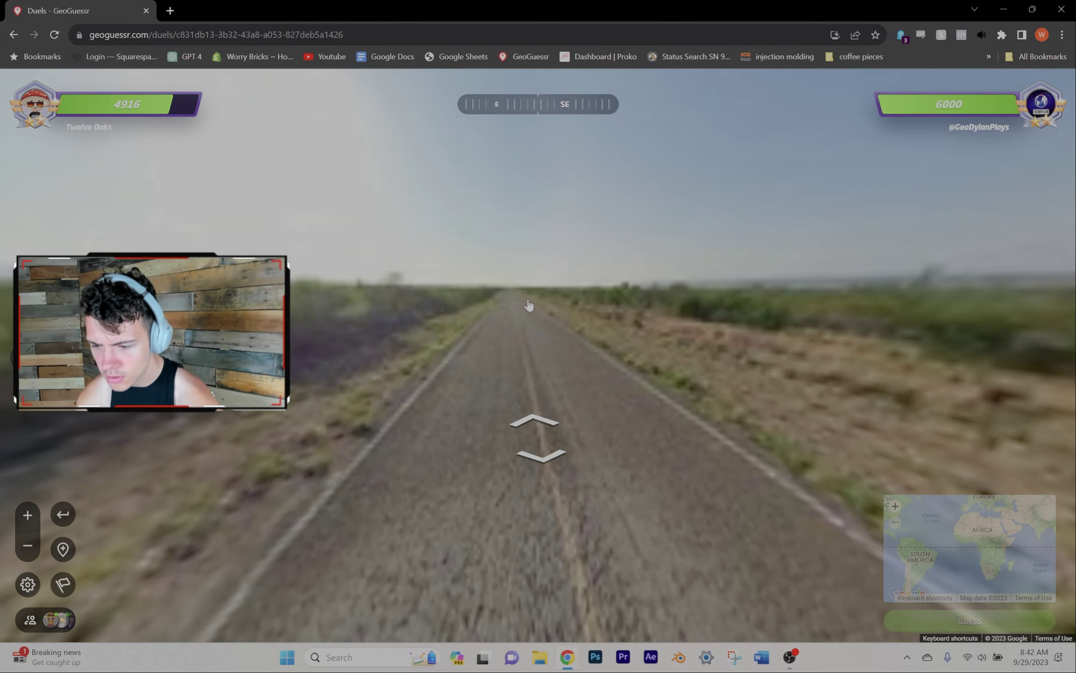
{"action": "left_click", "coordinate": [528, 304]}
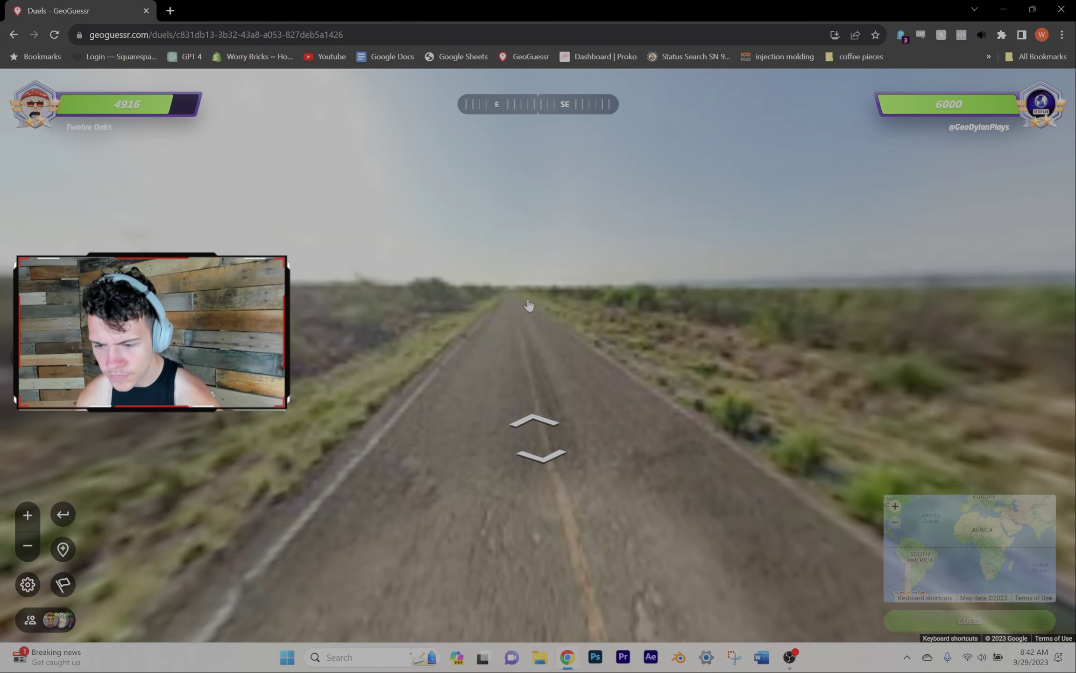
{"action": "left_click", "coordinate": [528, 305]}
{"action": "left_click", "coordinate": [529, 304]}
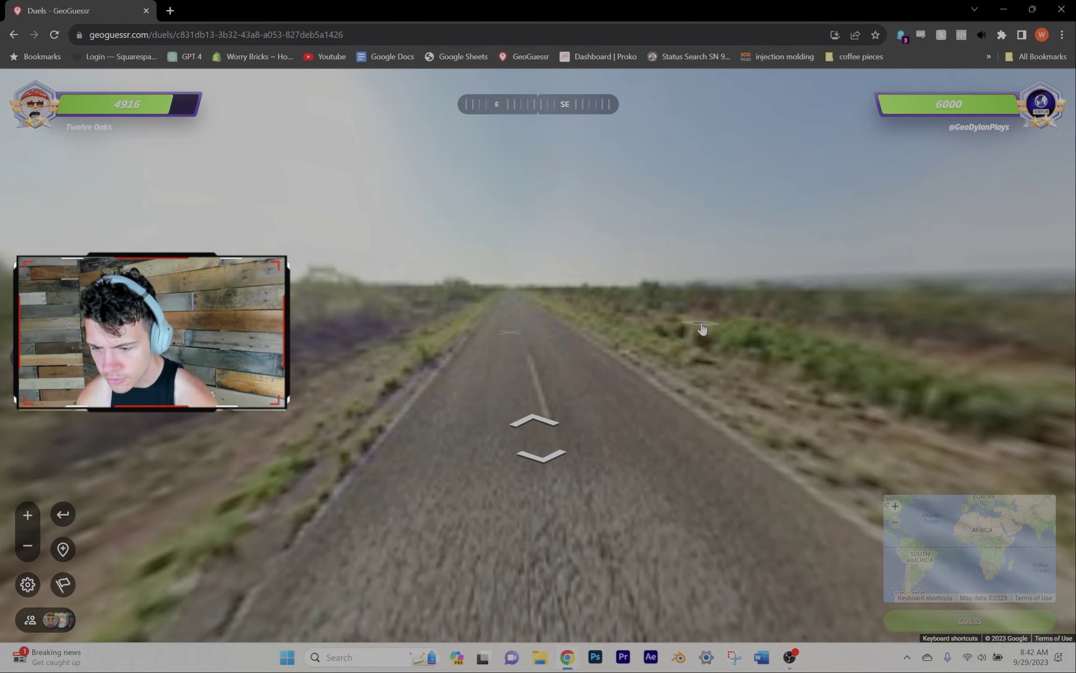
{"action": "left_click_drag", "start_coordinate": [795, 325], "coordinate": [623, 282]}
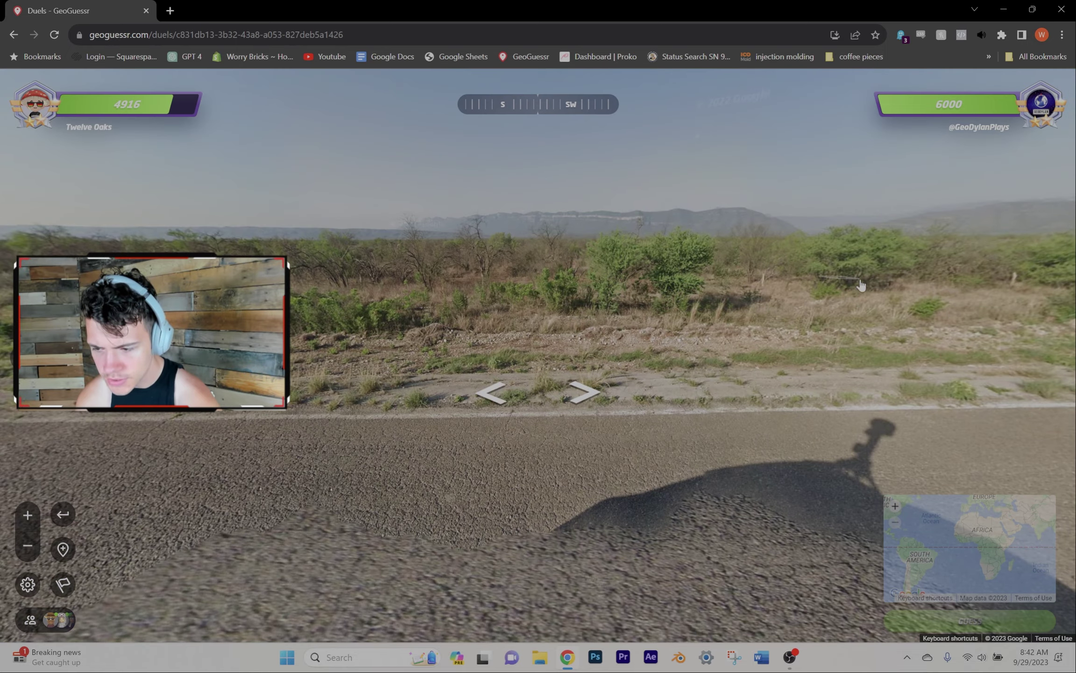
{"action": "left_click_drag", "start_coordinate": [866, 284], "coordinate": [429, 312]}
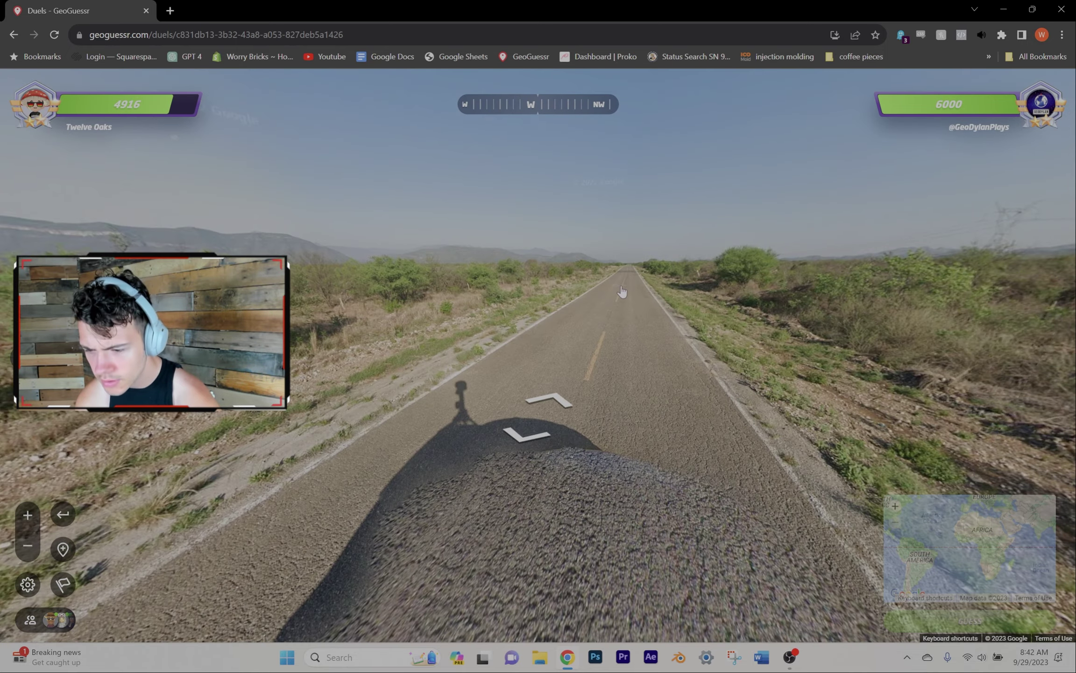
{"action": "left_click", "coordinate": [547, 329]}
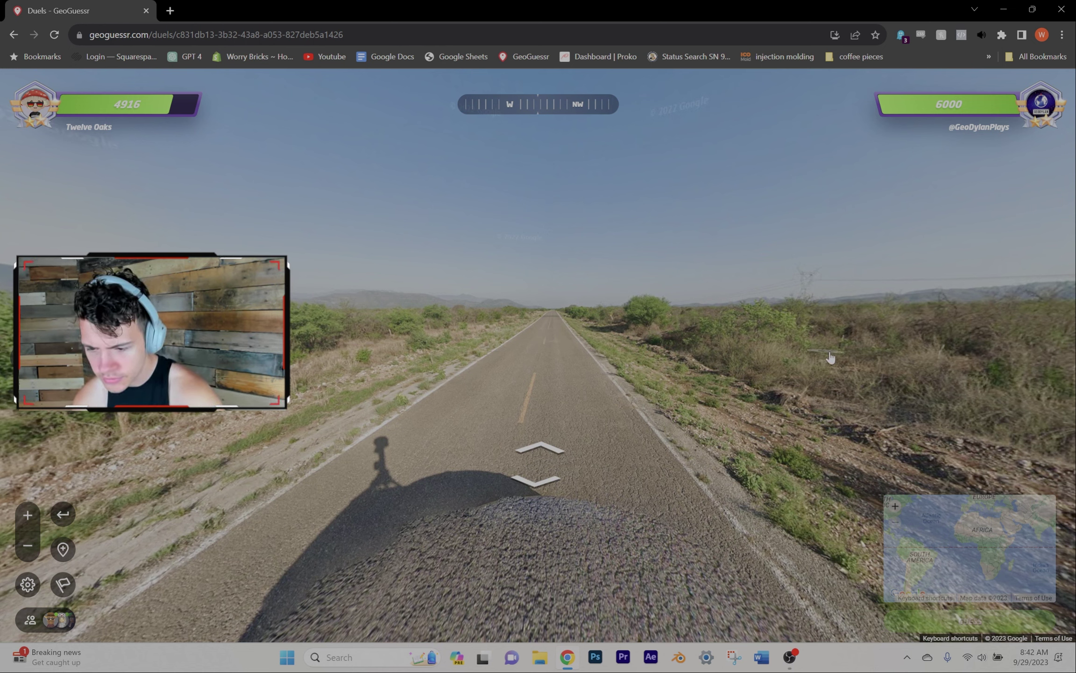
{"action": "left_click_drag", "start_coordinate": [830, 358], "coordinate": [489, 324]}
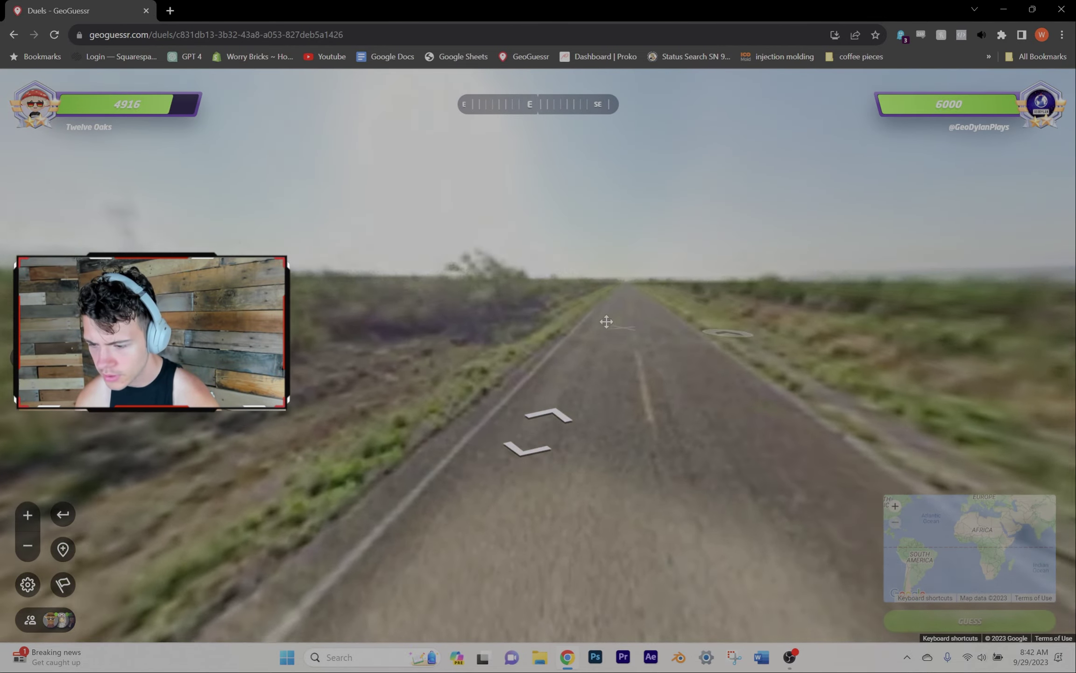
{"action": "left_click_drag", "start_coordinate": [605, 320], "coordinate": [521, 413]}
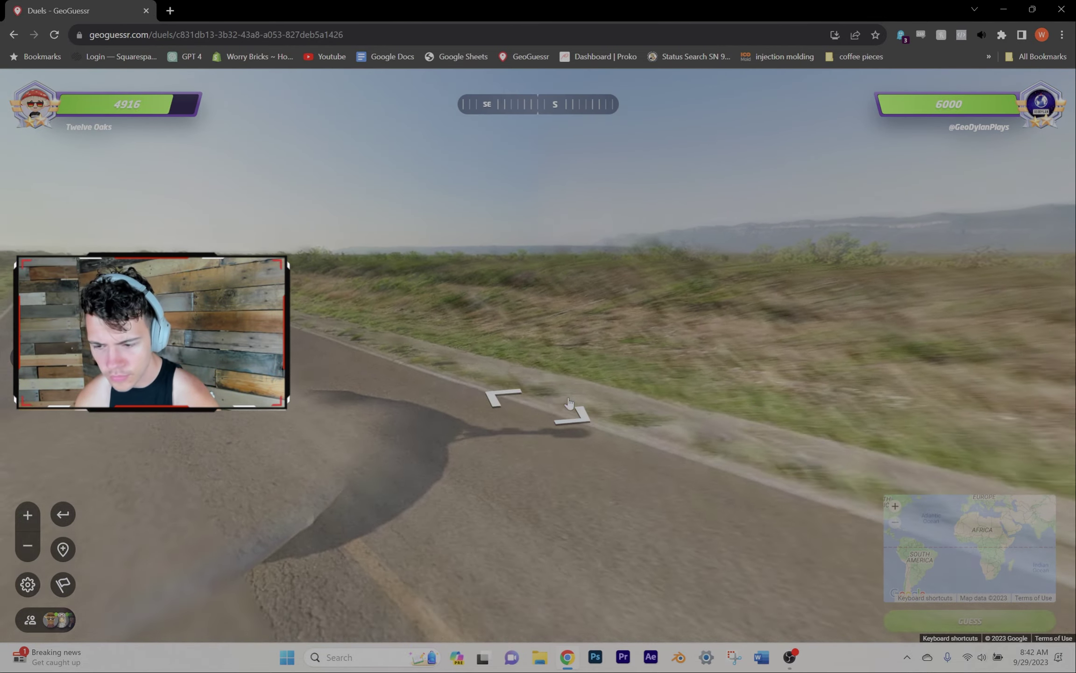
{"action": "scroll", "coordinate": [370, 383], "scroll_direction": "up", "scroll_amount": 3}
{"action": "scroll", "coordinate": [353, 385], "scroll_direction": "up", "scroll_amount": 2}
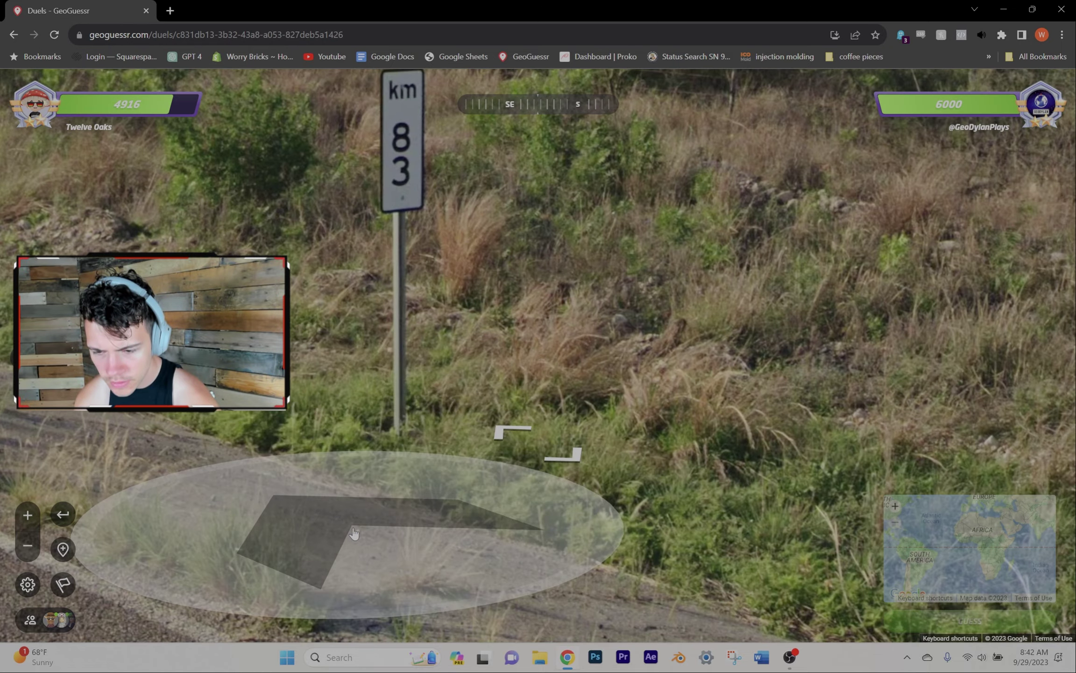
{"action": "scroll", "coordinate": [354, 532], "scroll_direction": "down", "scroll_amount": 3}
{"action": "scroll", "coordinate": [302, 471], "scroll_direction": "down", "scroll_amount": 2}
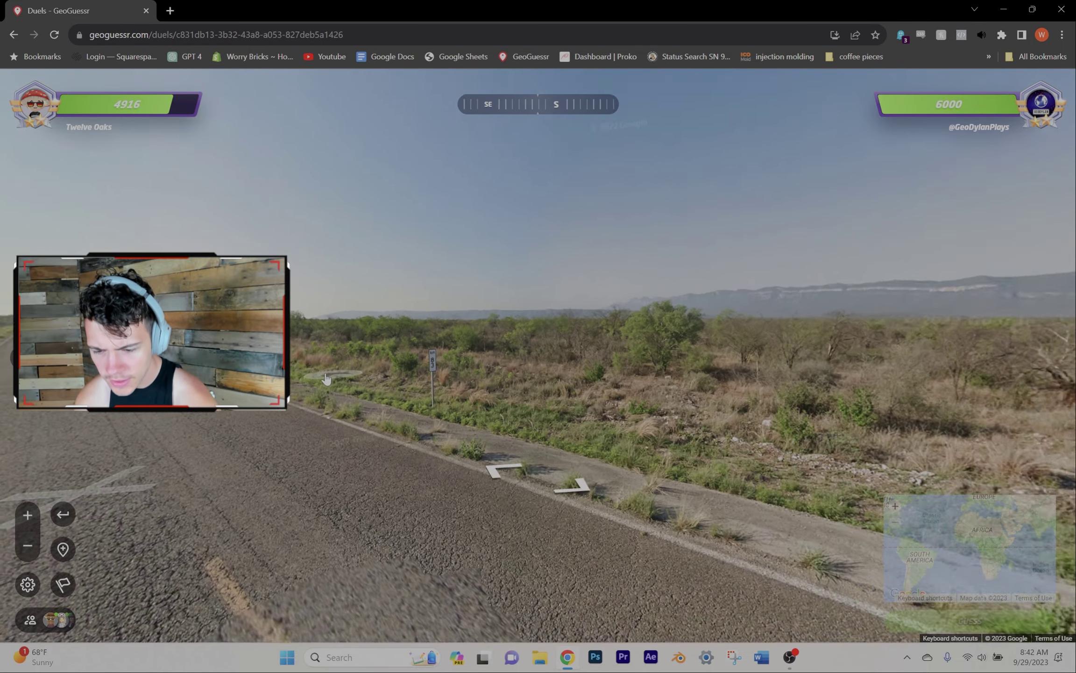
{"action": "left_click_drag", "start_coordinate": [836, 372], "coordinate": [602, 395]}
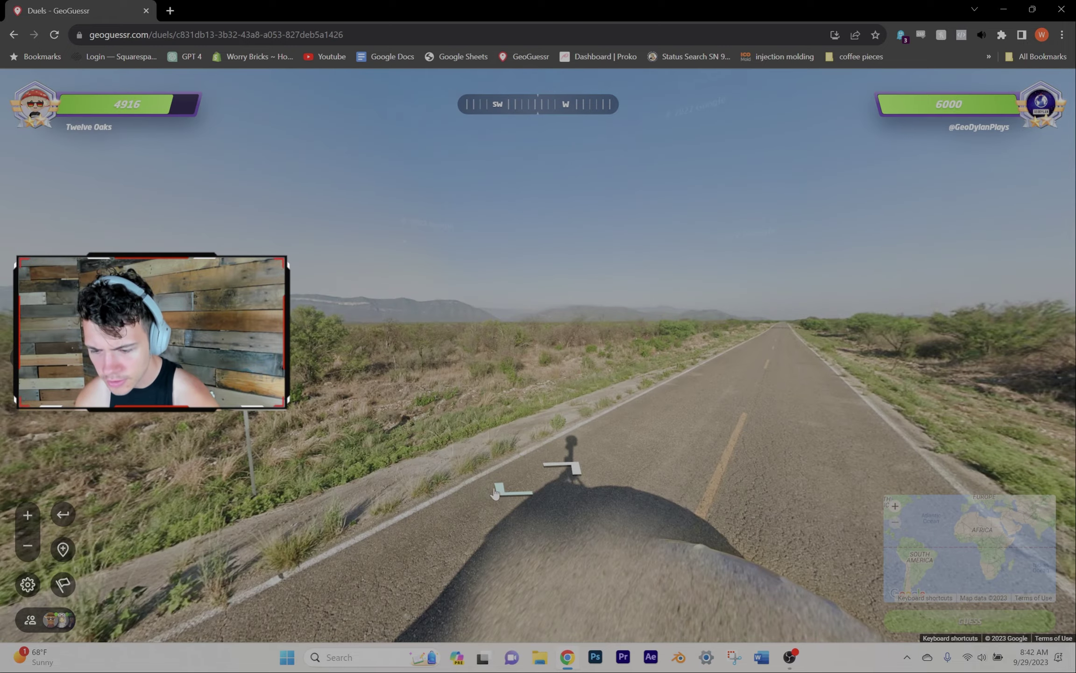
{"action": "scroll", "coordinate": [471, 454], "scroll_direction": "up", "scroll_amount": 2}
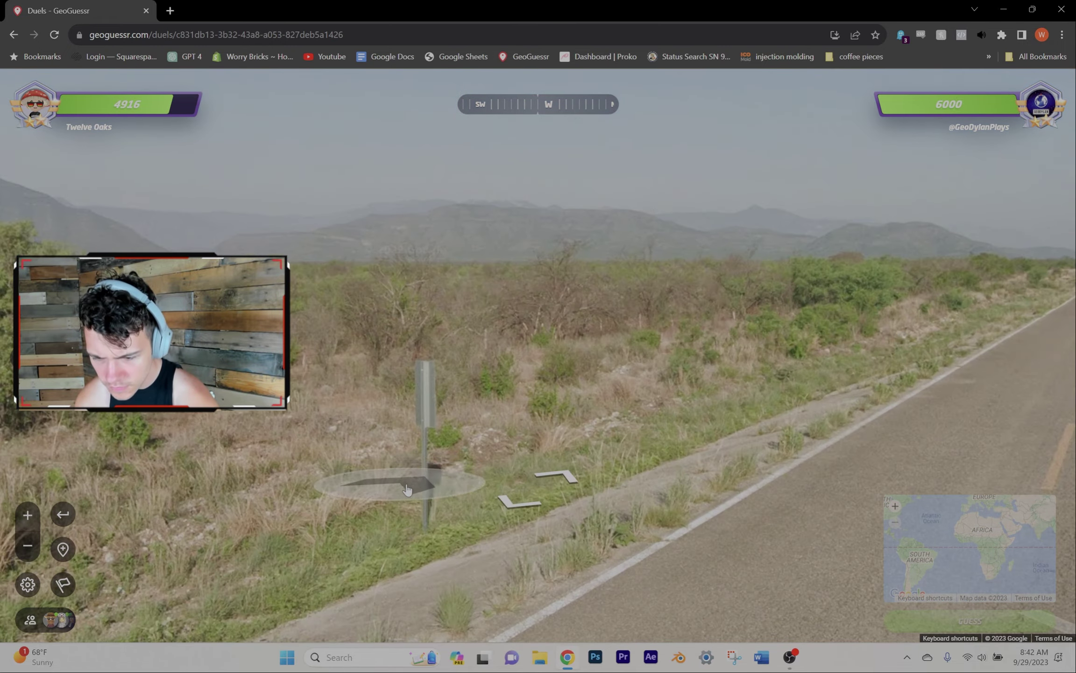
{"action": "scroll", "coordinate": [406, 490], "scroll_direction": "up", "scroll_amount": 3}
{"action": "scroll", "coordinate": [406, 490], "scroll_direction": "down", "scroll_amount": 3}
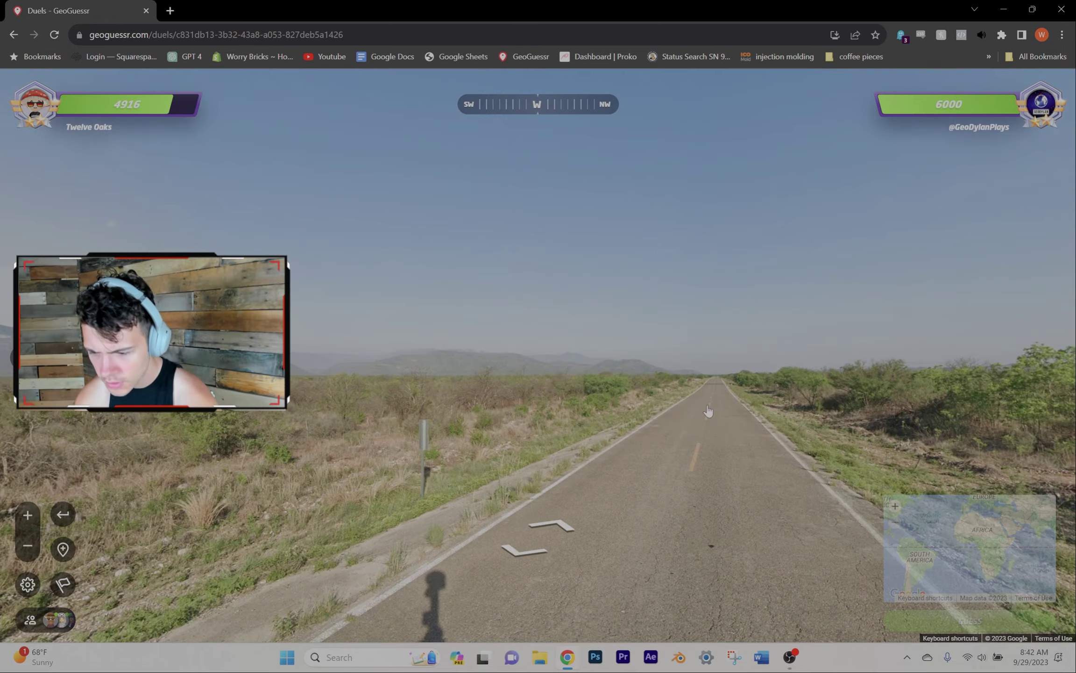
{"action": "left_click_drag", "start_coordinate": [707, 411], "coordinate": [519, 313]}
Step forward and look west as round 2 expires unguessed, then open the emote list.
{"action": "left_click", "coordinate": [519, 313]}
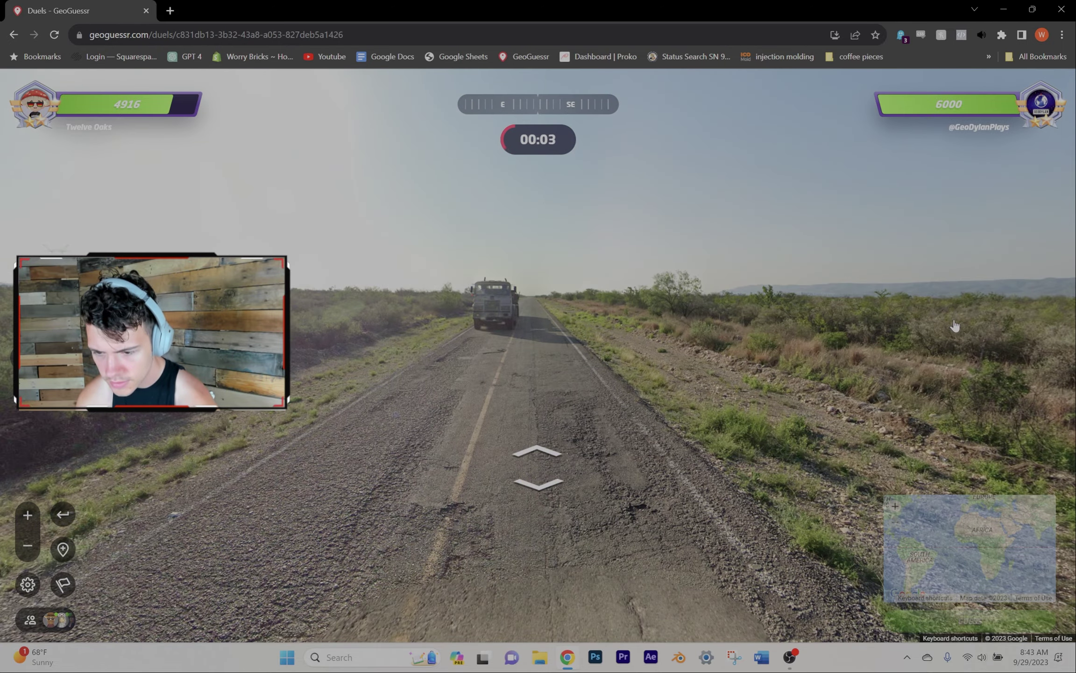
{"action": "left_click_drag", "start_coordinate": [518, 313], "coordinate": [446, 352]}
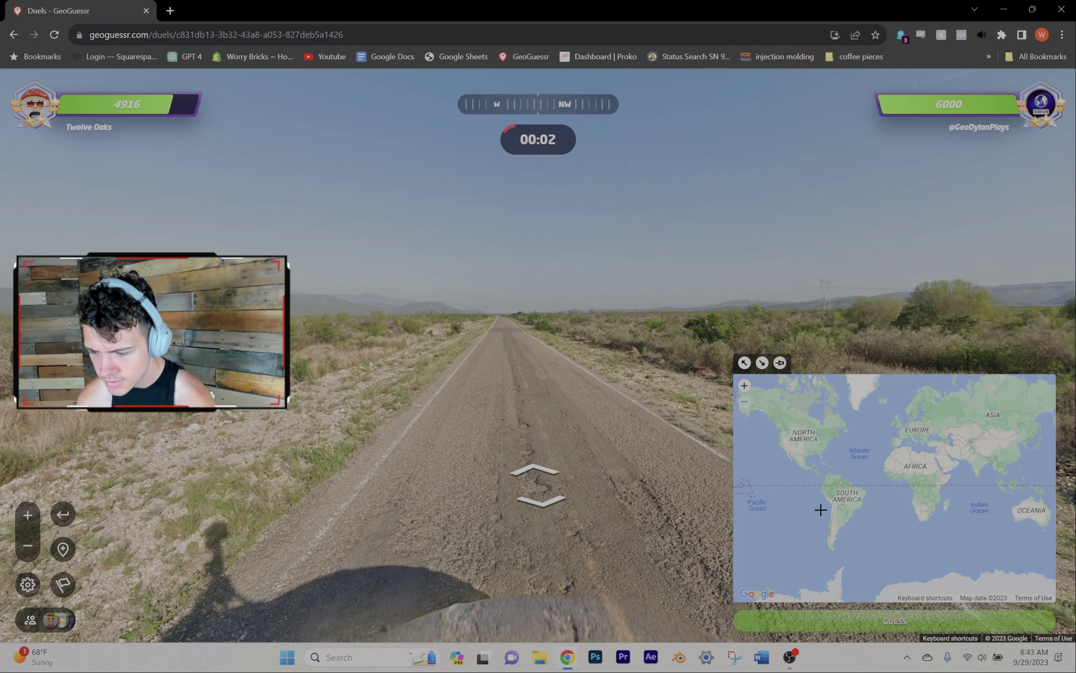
{"action": "scroll", "coordinate": [874, 505], "scroll_direction": "up", "scroll_amount": 3}
{"action": "scroll", "coordinate": [884, 510], "scroll_direction": "up", "scroll_amount": 1}
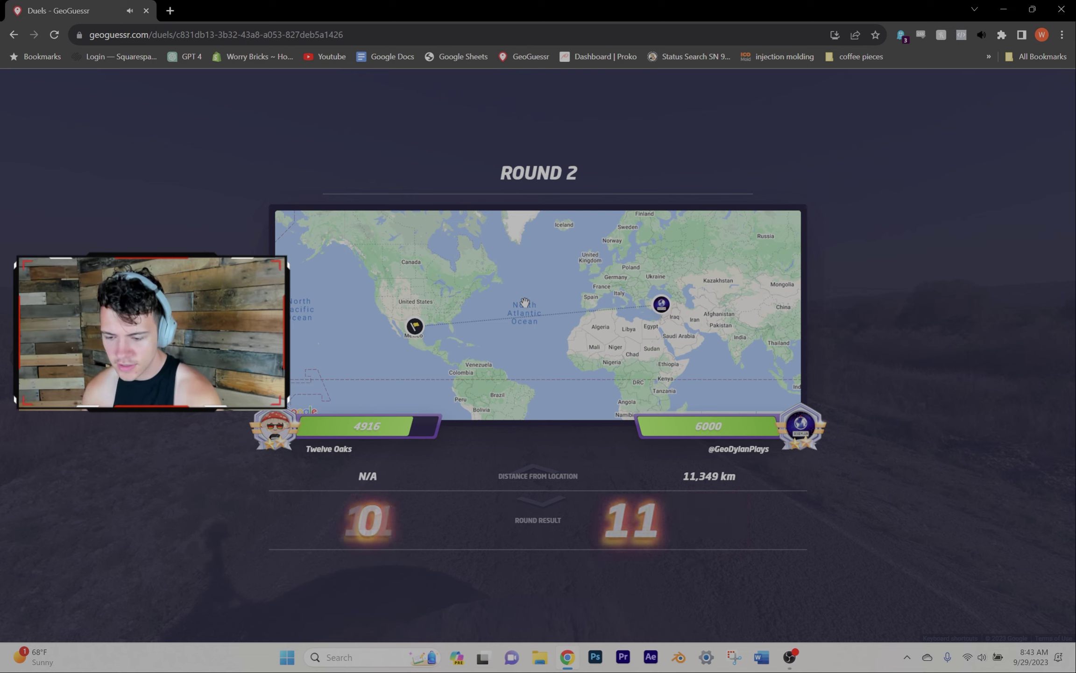
{"action": "left_click", "coordinate": [11, 355]}
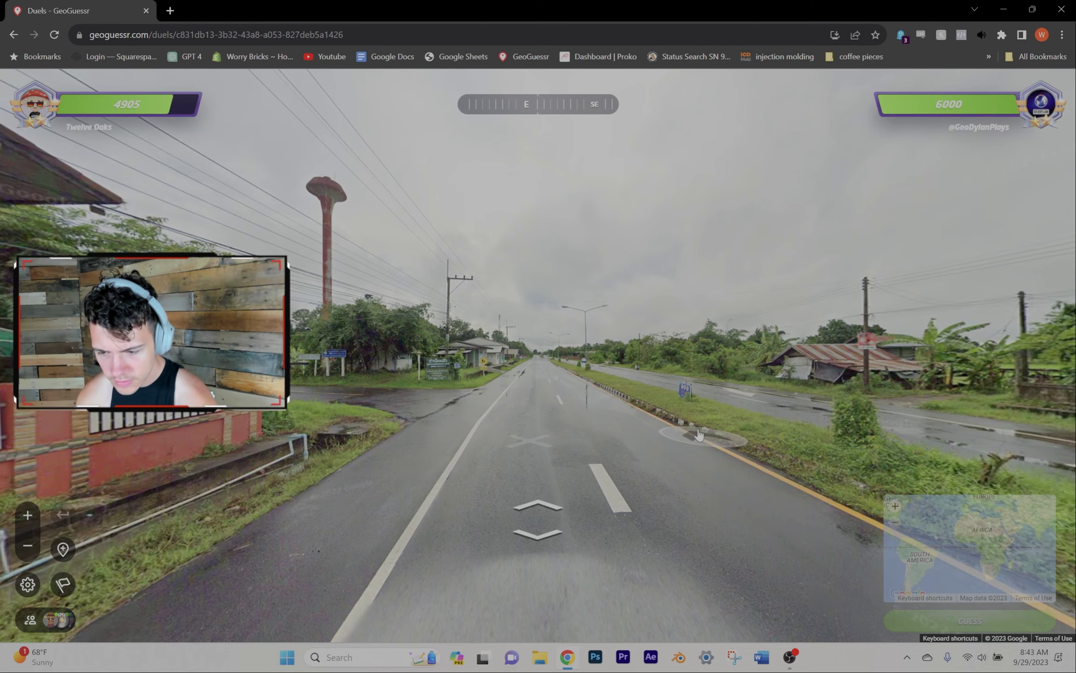
Move along the Thai road past the intersection, looking northwest and at the roadside houses.
{"action": "left_click", "coordinate": [531, 391]}
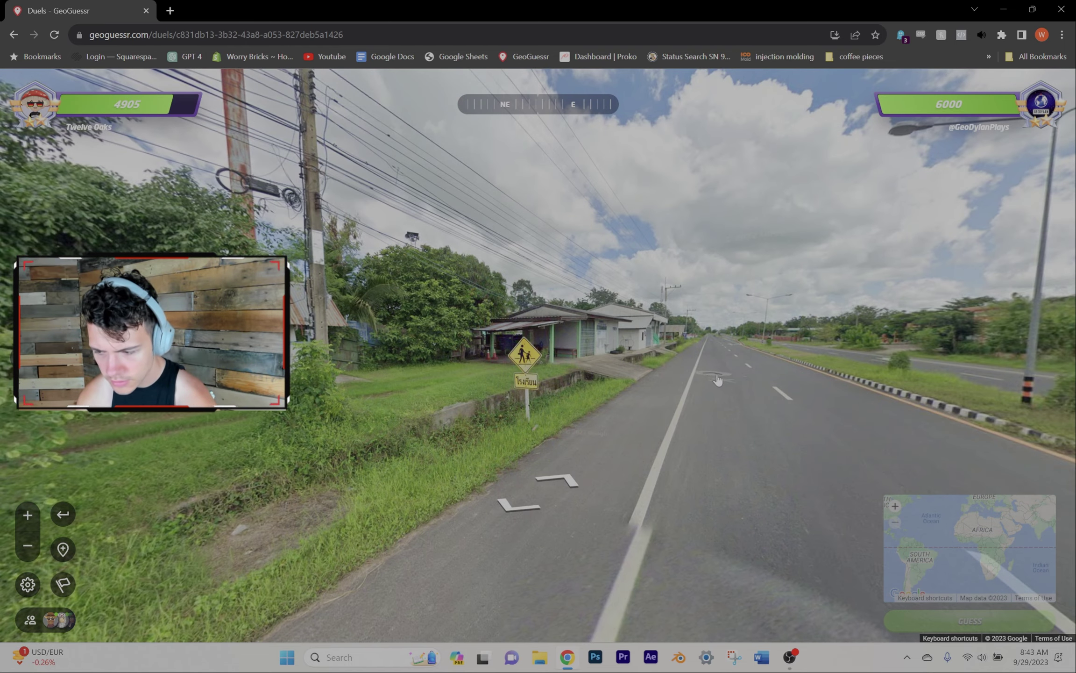
{"action": "left_click_drag", "start_coordinate": [868, 385], "coordinate": [305, 360]}
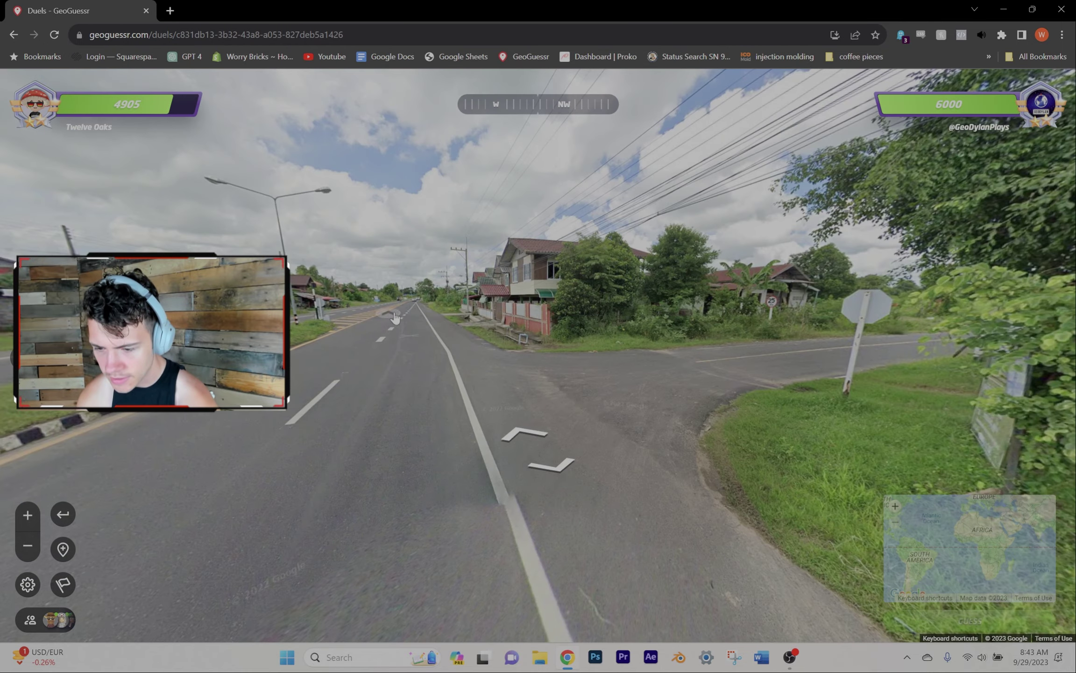
{"action": "left_click", "coordinate": [396, 315]}
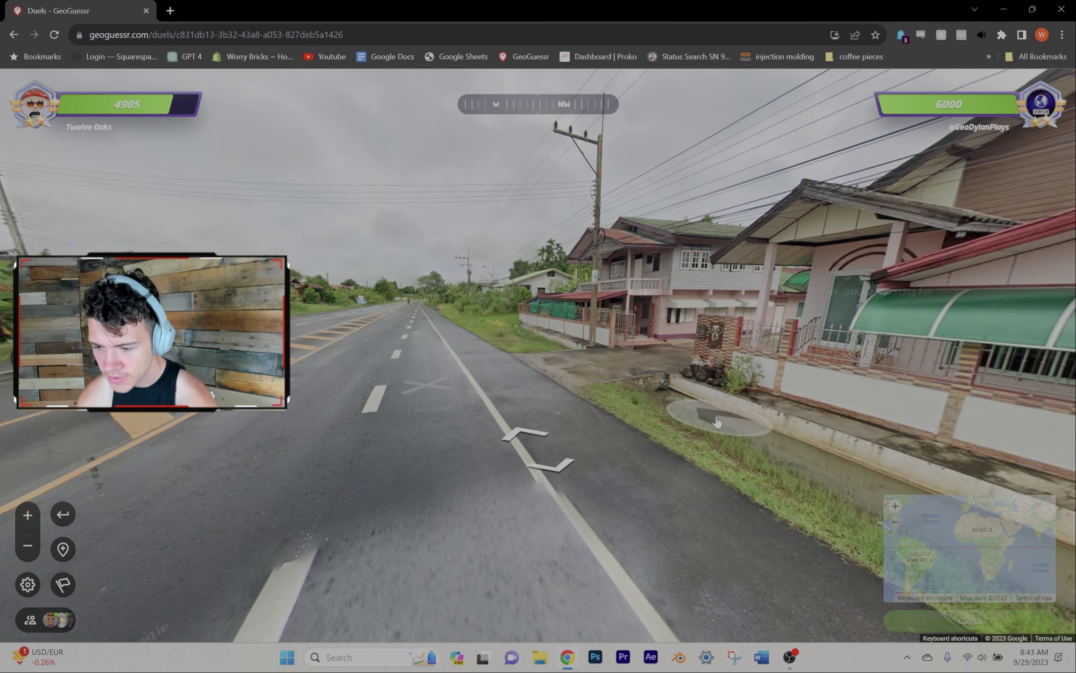
{"action": "scroll", "coordinate": [990, 491], "scroll_direction": "up", "scroll_amount": 2}
{"action": "scroll", "coordinate": [972, 473], "scroll_direction": "up", "scroll_amount": 2}
{"action": "scroll", "coordinate": [953, 431], "scroll_direction": "up", "scroll_amount": 1}
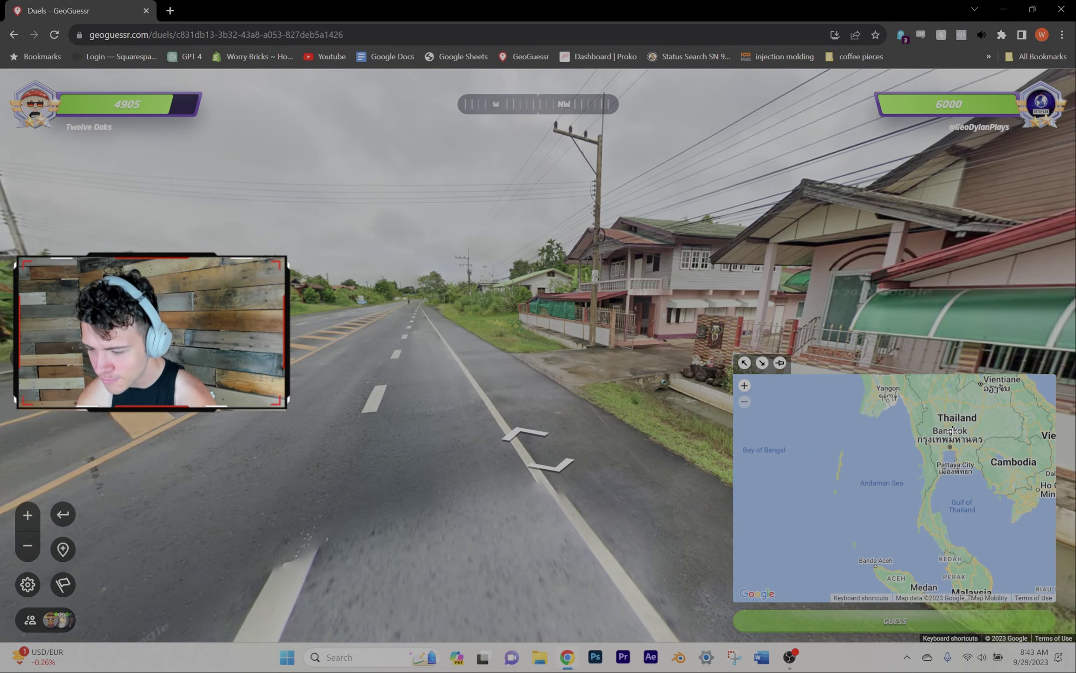
{"action": "scroll", "coordinate": [946, 454], "scroll_direction": "up", "scroll_amount": 1}
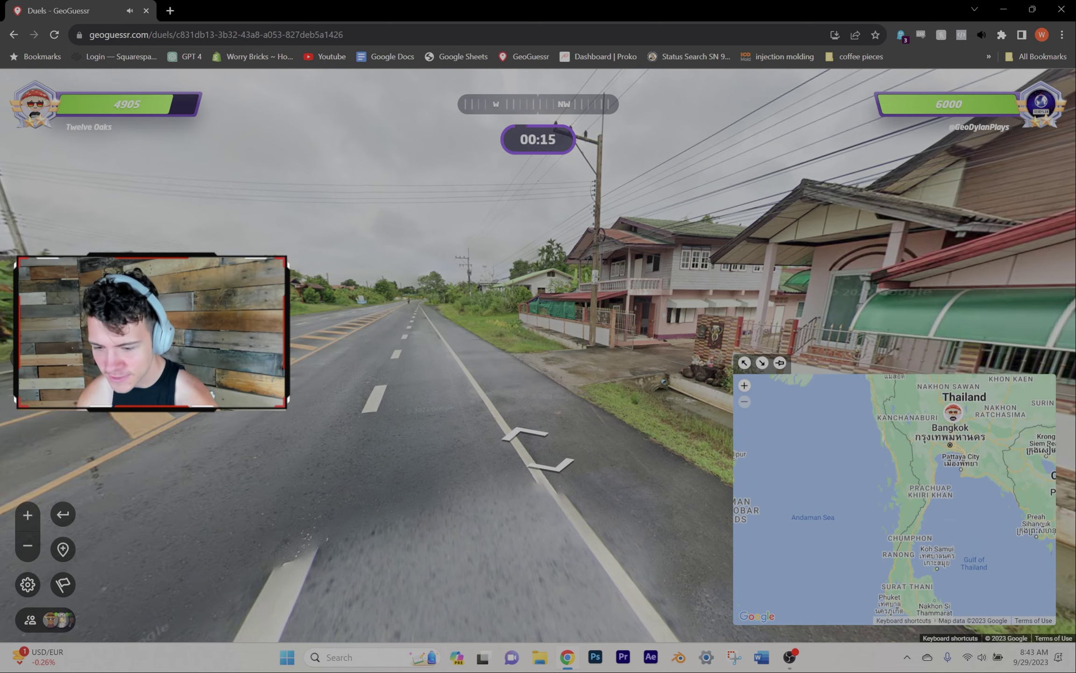
{"action": "mouse_move", "coordinate": [413, 312]}
{"action": "left_mouse_down"}
{"action": "mouse_move", "coordinate": [341, 352]}
{"action": "mouse_move", "coordinate": [808, 376]}
{"action": "mouse_move", "coordinate": [464, 379]}
{"action": "left_mouse_up"}
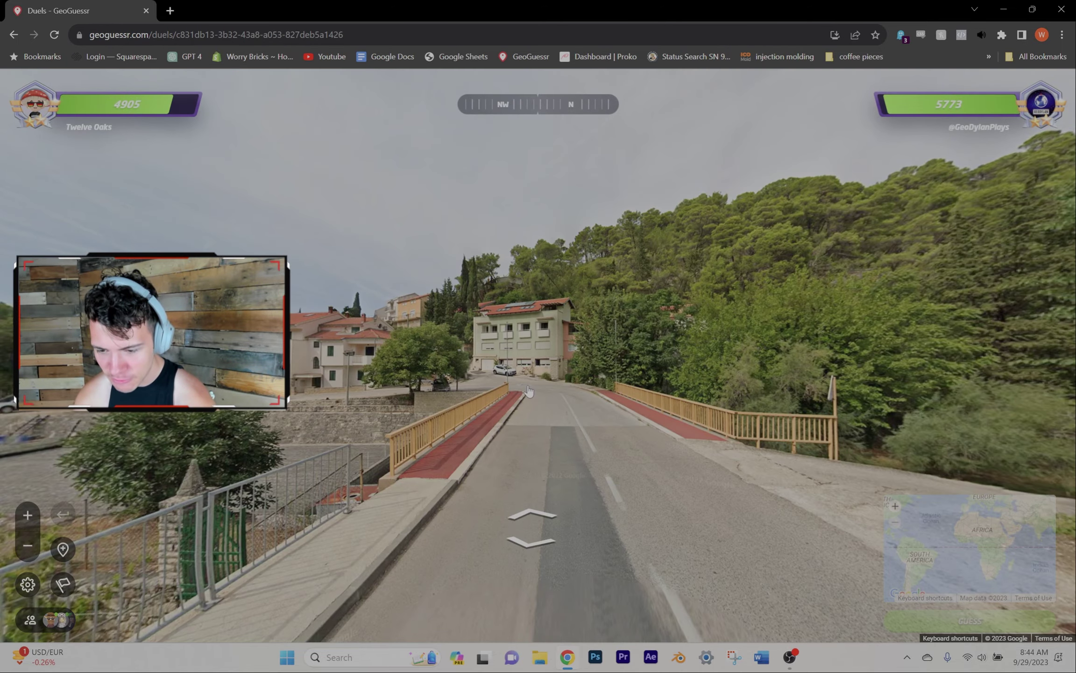
Move past the stone wall and stairs to the bridge with parked cars.
{"action": "left_click", "coordinate": [528, 390]}
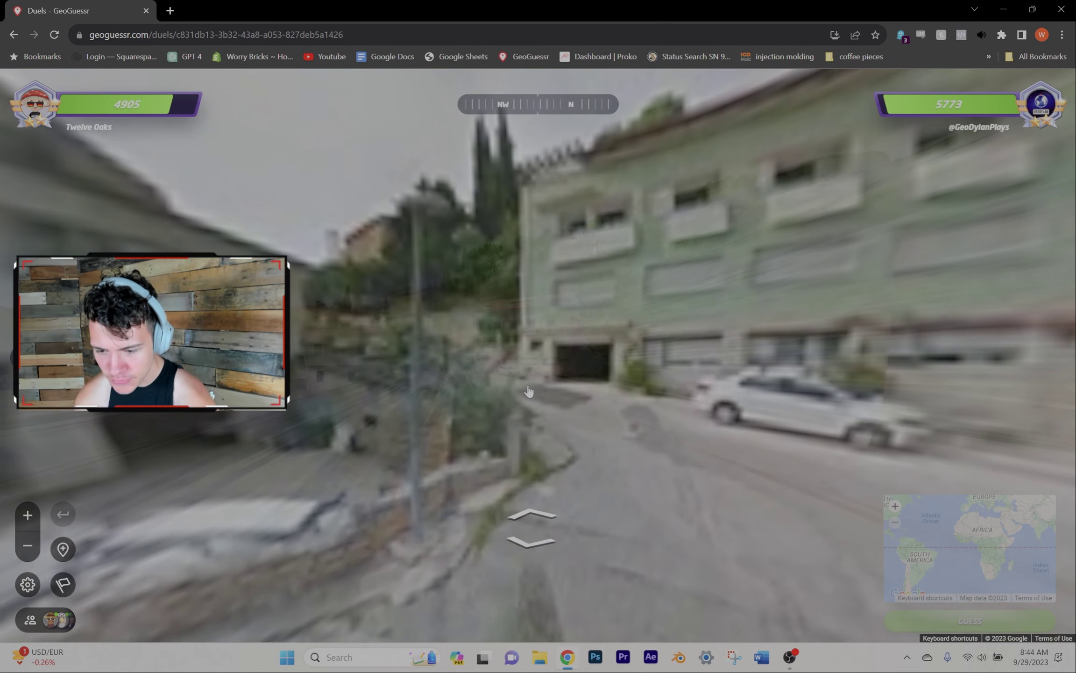
{"action": "left_click", "coordinate": [798, 462]}
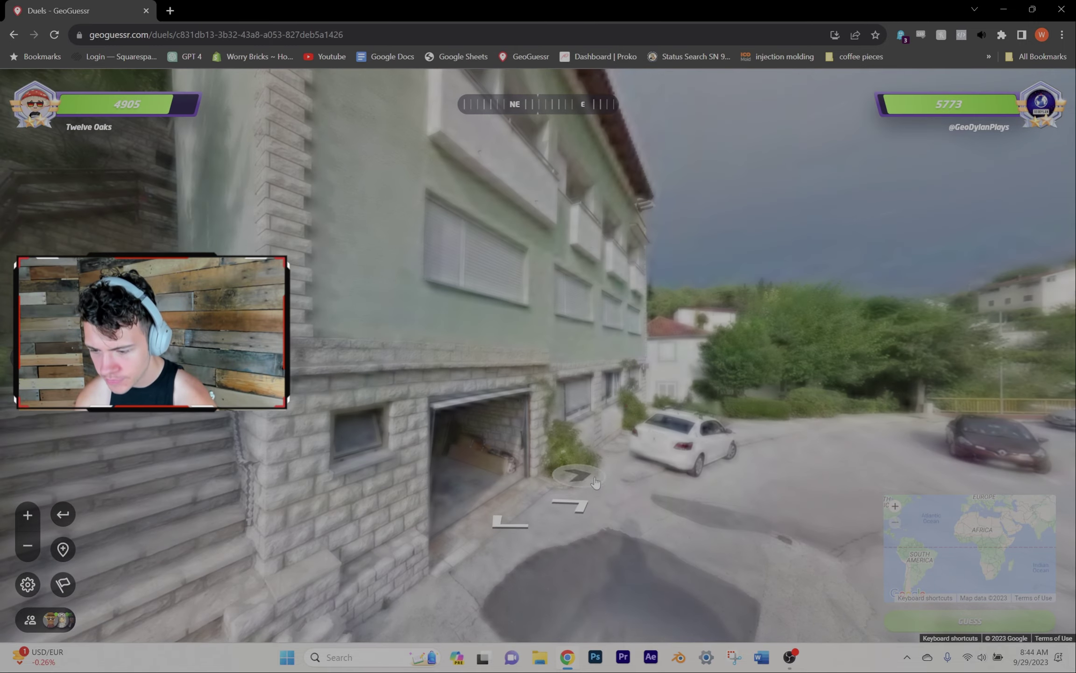
{"action": "left_click_drag", "start_coordinate": [798, 463], "coordinate": [637, 383]}
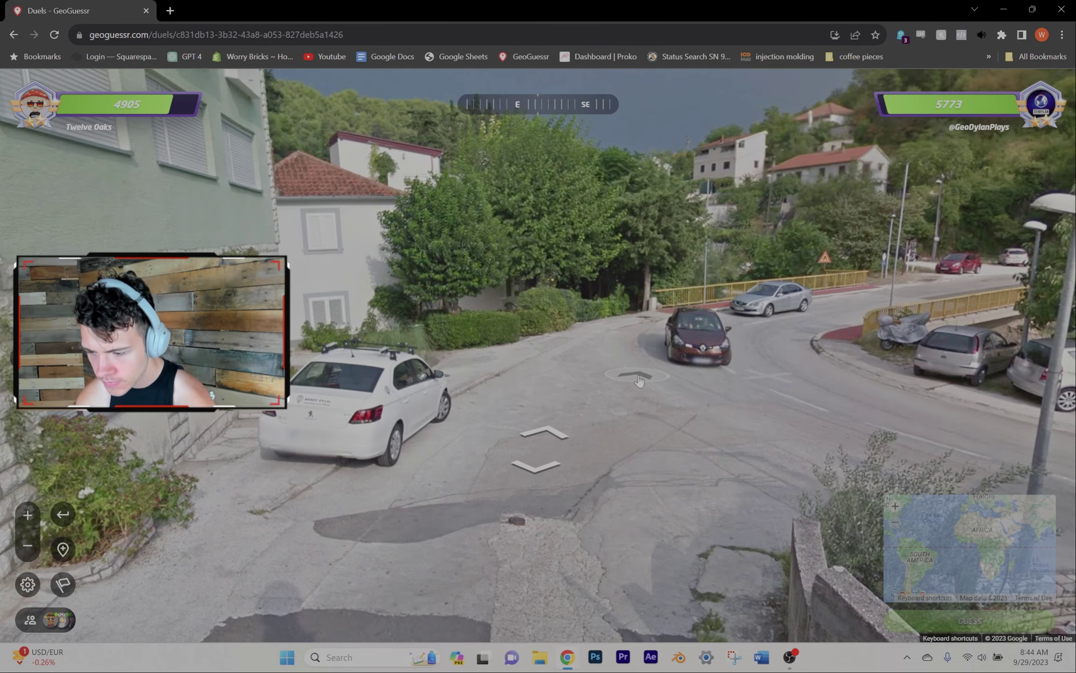
{"action": "left_click", "coordinate": [636, 383]}
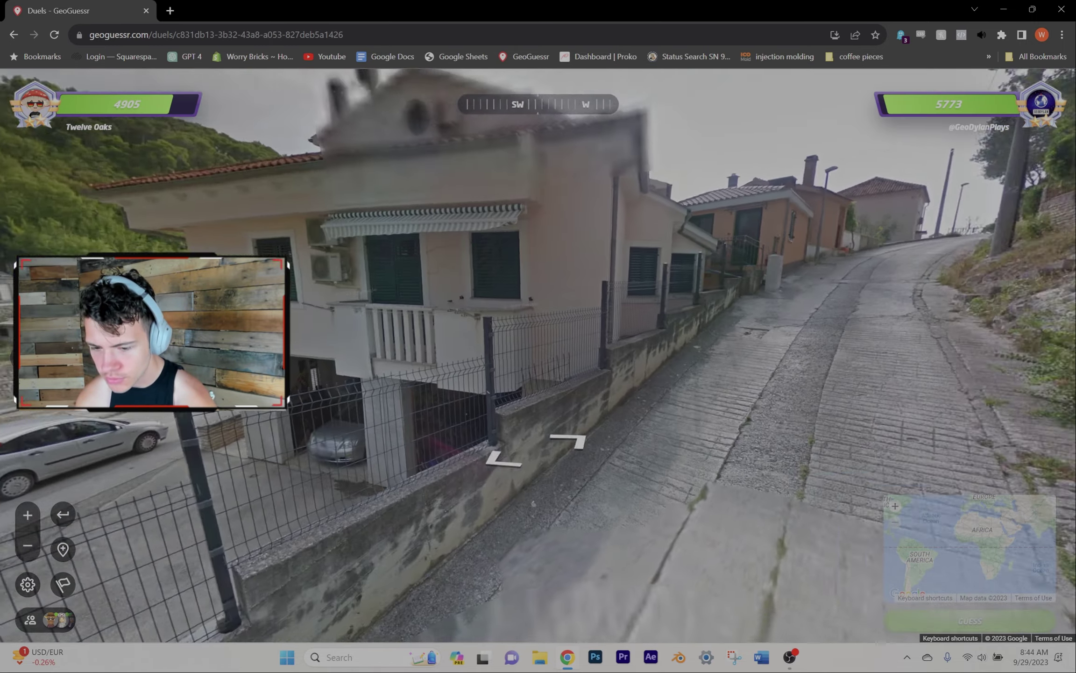
{"action": "left_click_drag", "start_coordinate": [539, 451], "coordinate": [524, 390]}
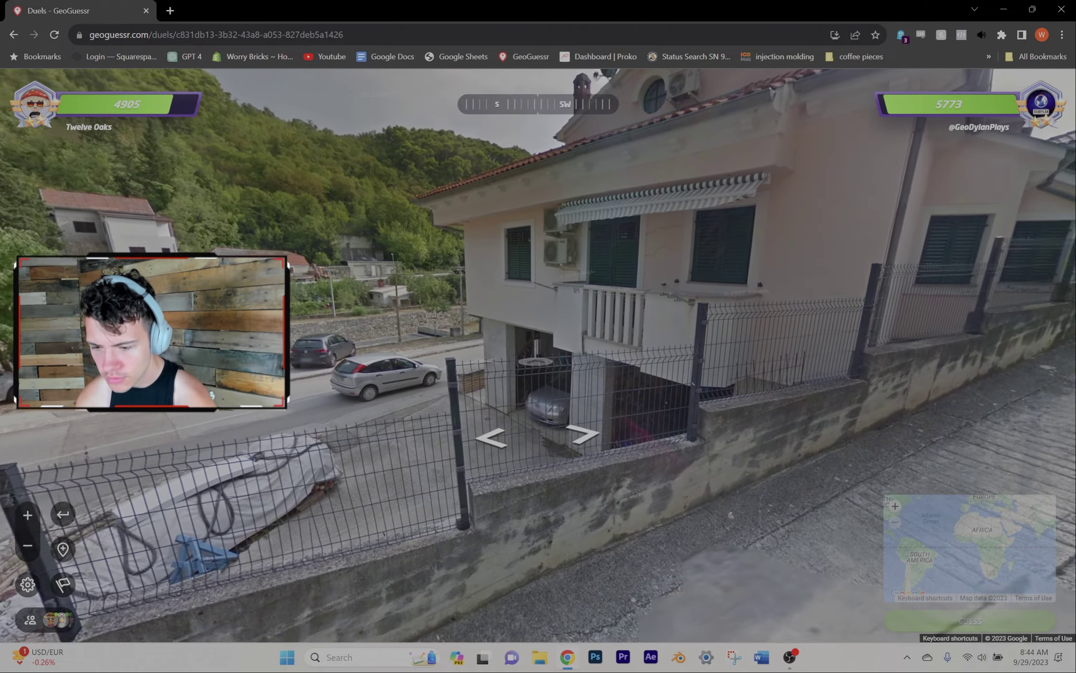
{"action": "left_click", "coordinate": [328, 354]}
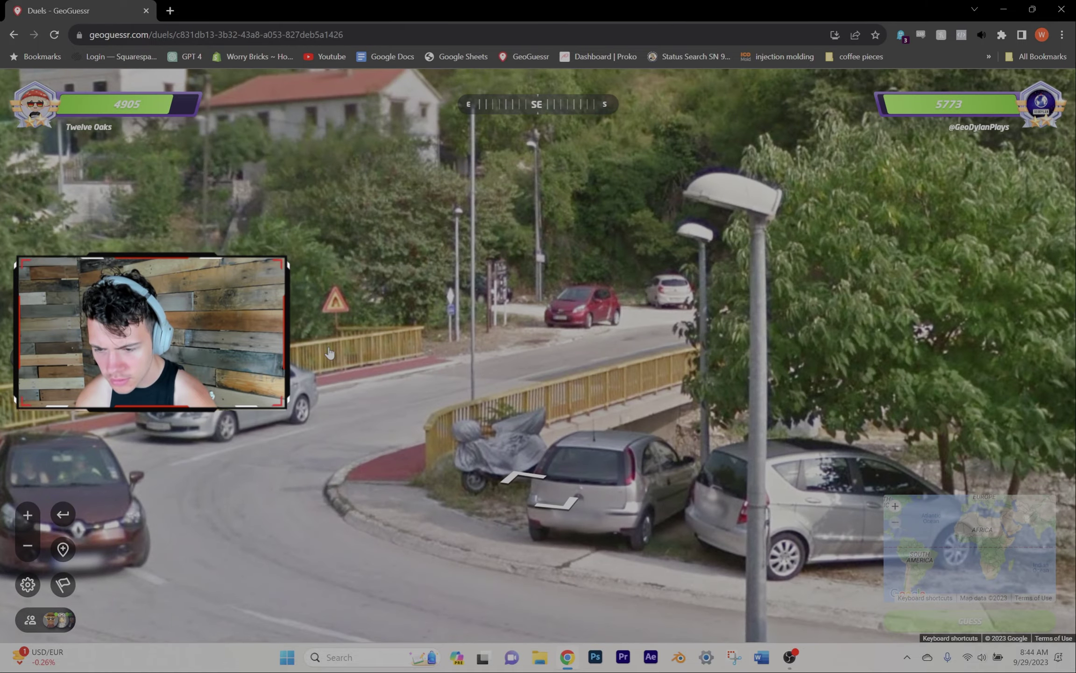
{"action": "left_click", "coordinate": [329, 353]}
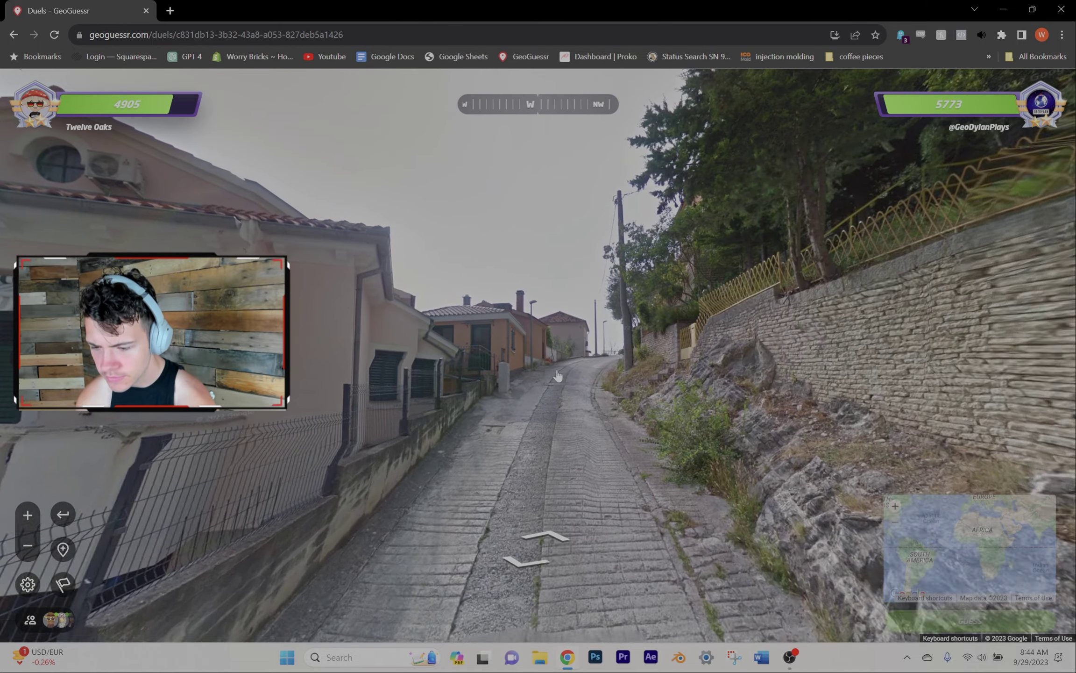
Travel the narrow street past the white car and stone wall to the red car.
{"action": "left_click", "coordinate": [556, 374]}
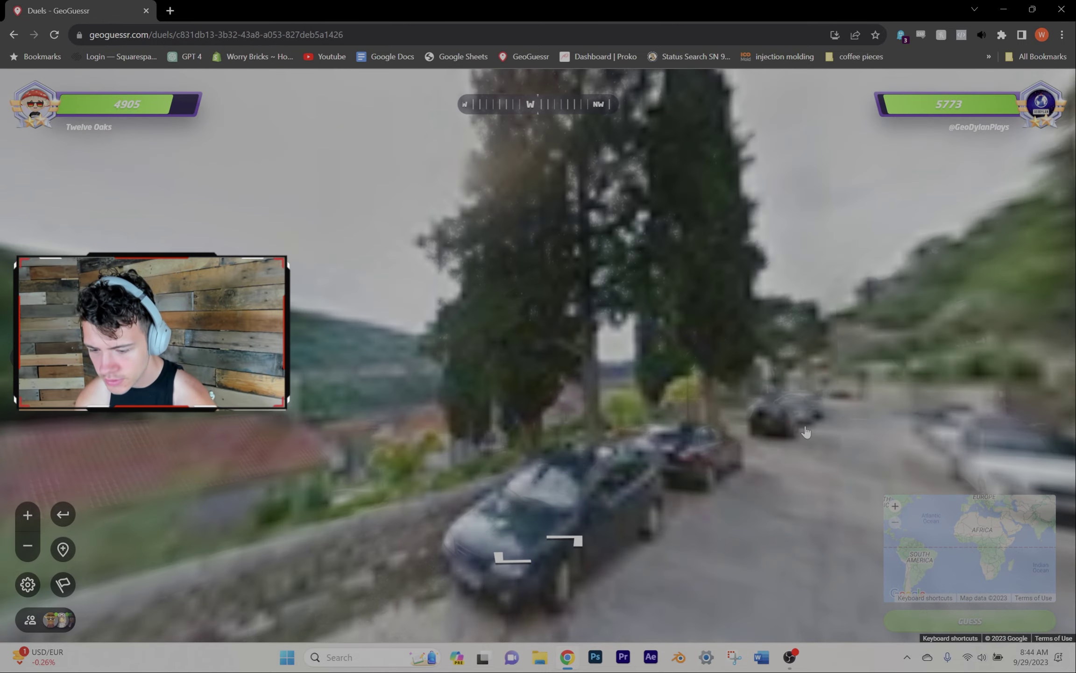
{"action": "left_click", "coordinate": [721, 394]}
{"action": "left_click", "coordinate": [594, 364]}
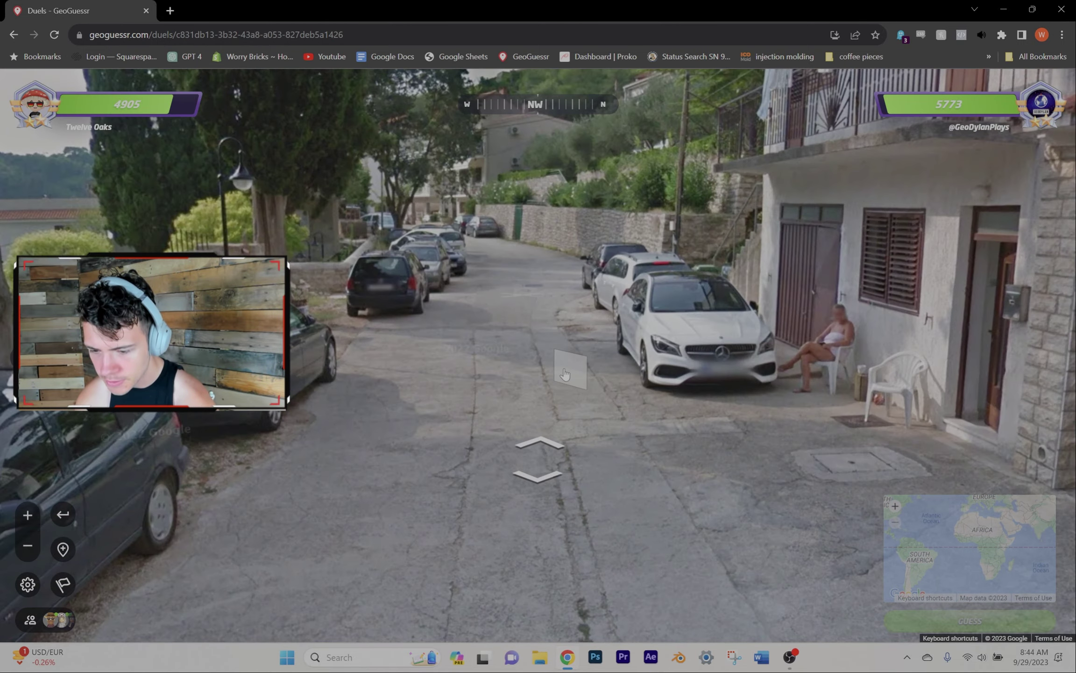
{"action": "left_click", "coordinate": [508, 311]}
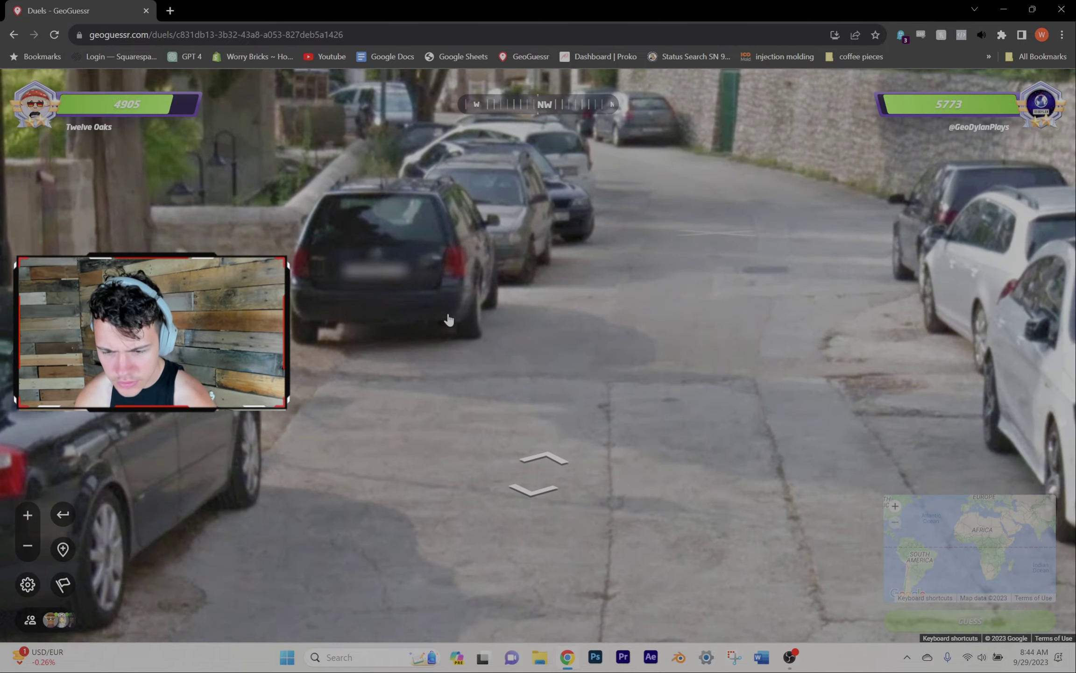
{"action": "left_click", "coordinate": [449, 320]}
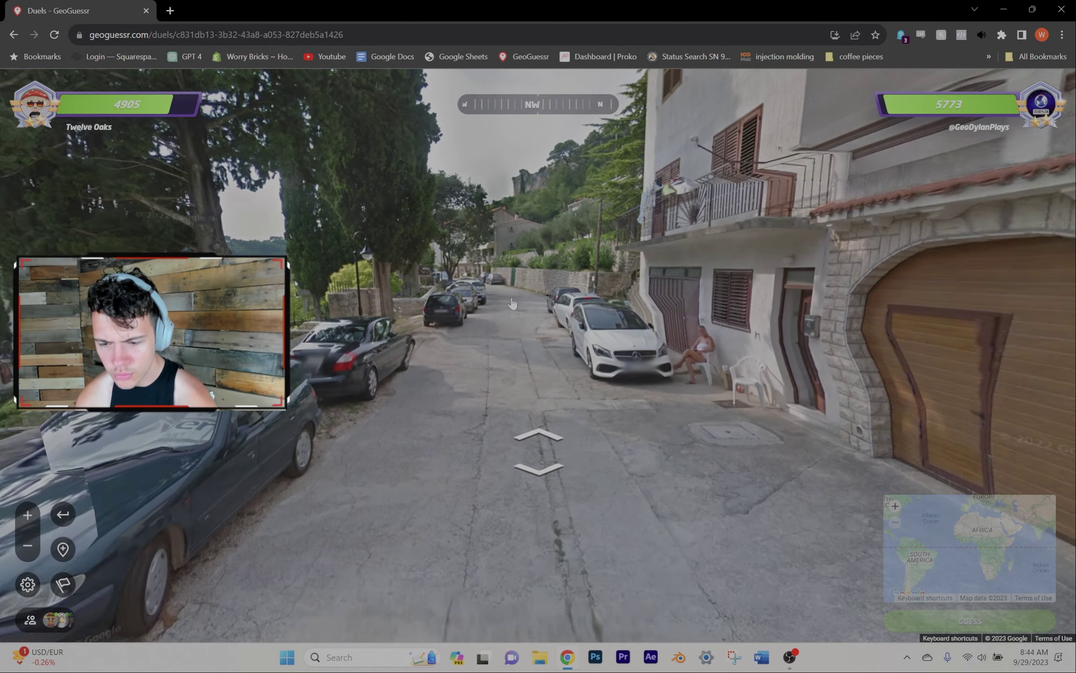
{"action": "left_click", "coordinate": [458, 337]}
{"action": "left_click_drag", "start_coordinate": [413, 355], "coordinate": [760, 365]}
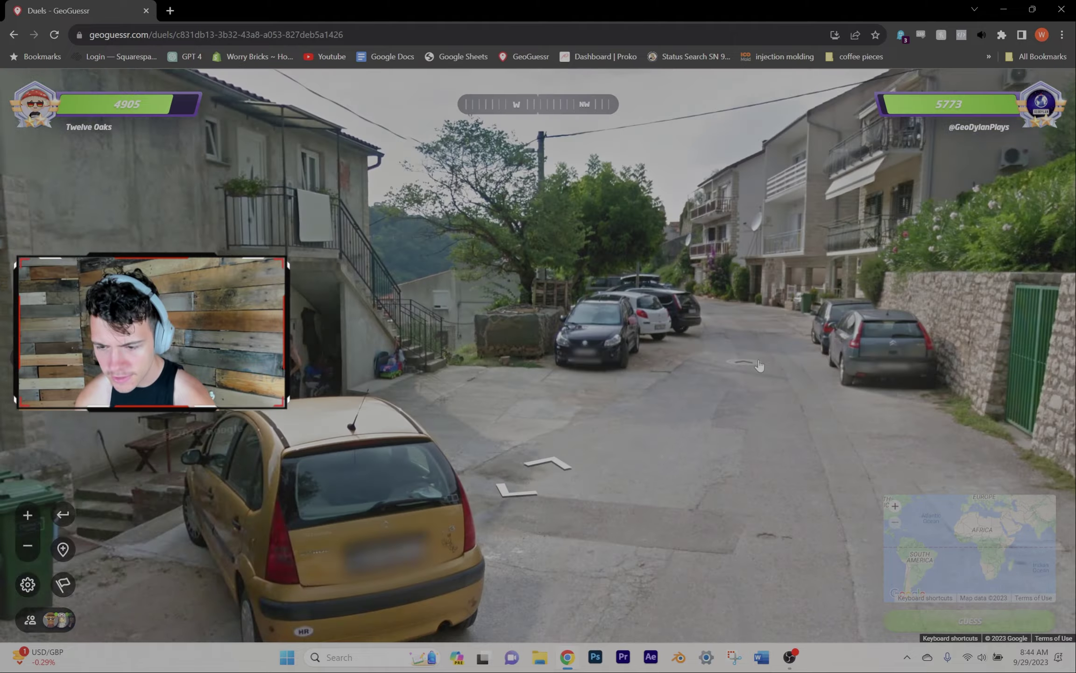
{"action": "left_click", "coordinate": [760, 365]}
{"action": "left_click", "coordinate": [751, 341]}
{"action": "left_click", "coordinate": [589, 364]}
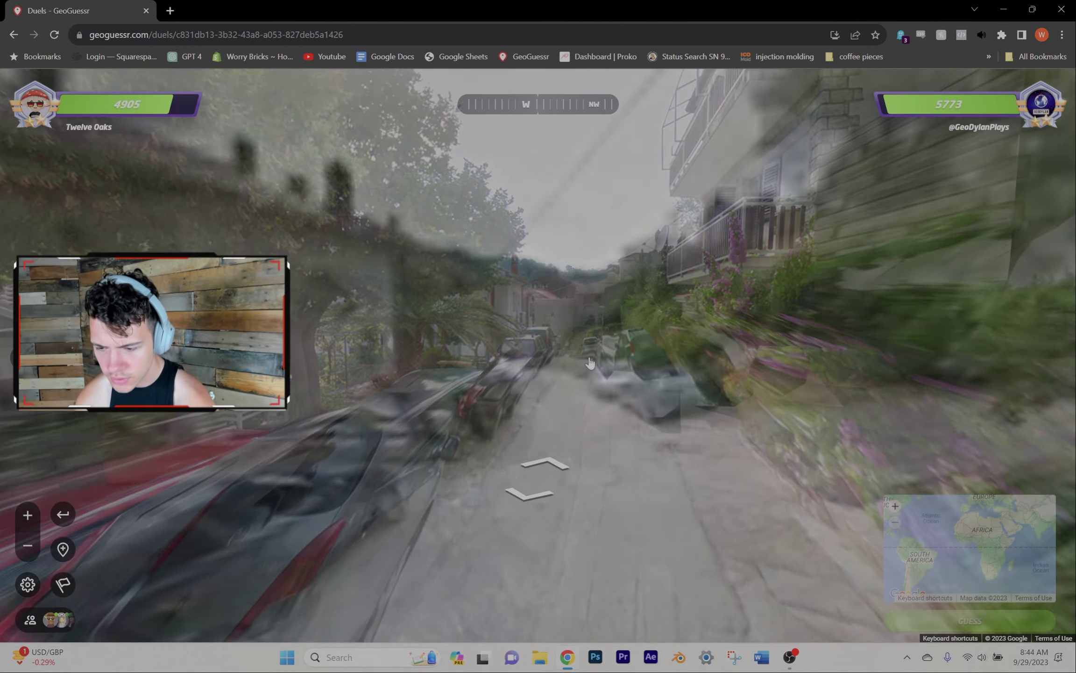
Continue past the palm tree, gold car and arched garage doors to the pink house.
{"action": "mouse_move", "coordinate": [675, 435]}
{"action": "left_mouse_down"}
{"action": "mouse_move", "coordinate": [443, 434]}
{"action": "mouse_move", "coordinate": [696, 386]}
{"action": "left_mouse_up"}
{"action": "left_click", "coordinate": [696, 387]}
{"action": "left_click", "coordinate": [769, 339]}
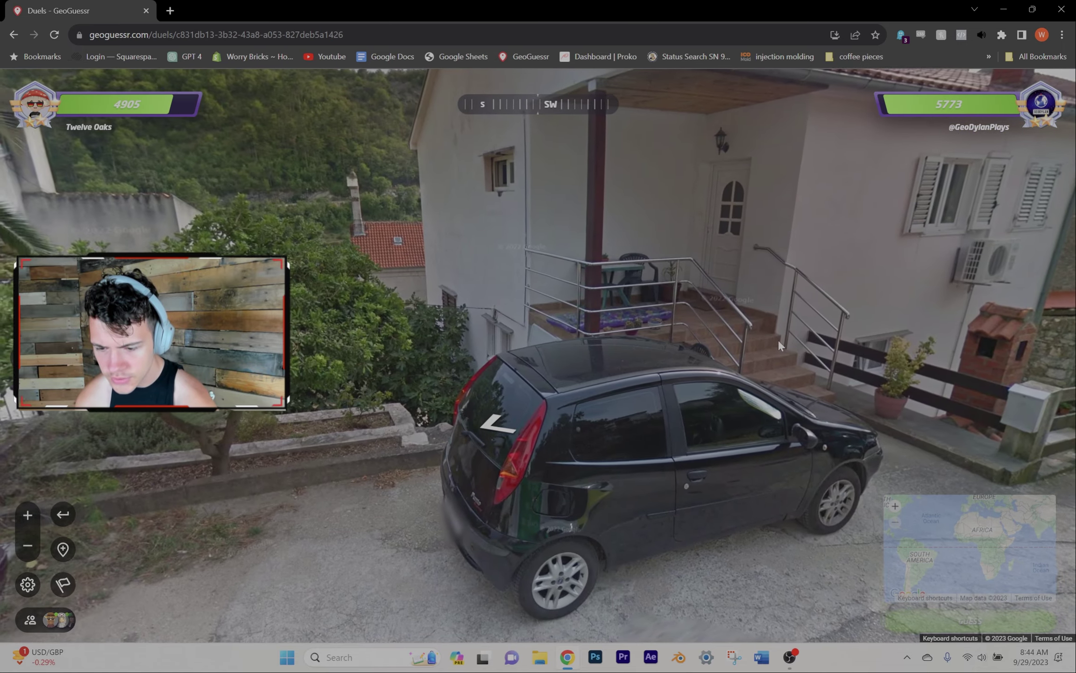
{"action": "left_click", "coordinate": [848, 380]}
{"action": "left_click", "coordinate": [780, 394]}
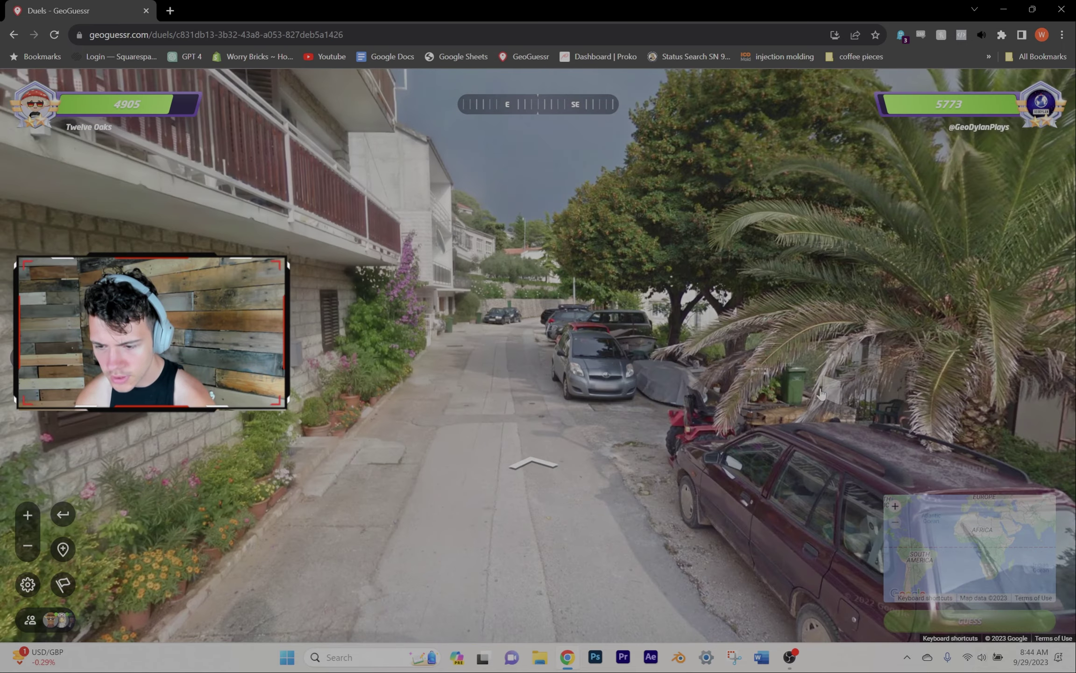
{"action": "left_click", "coordinate": [511, 339]}
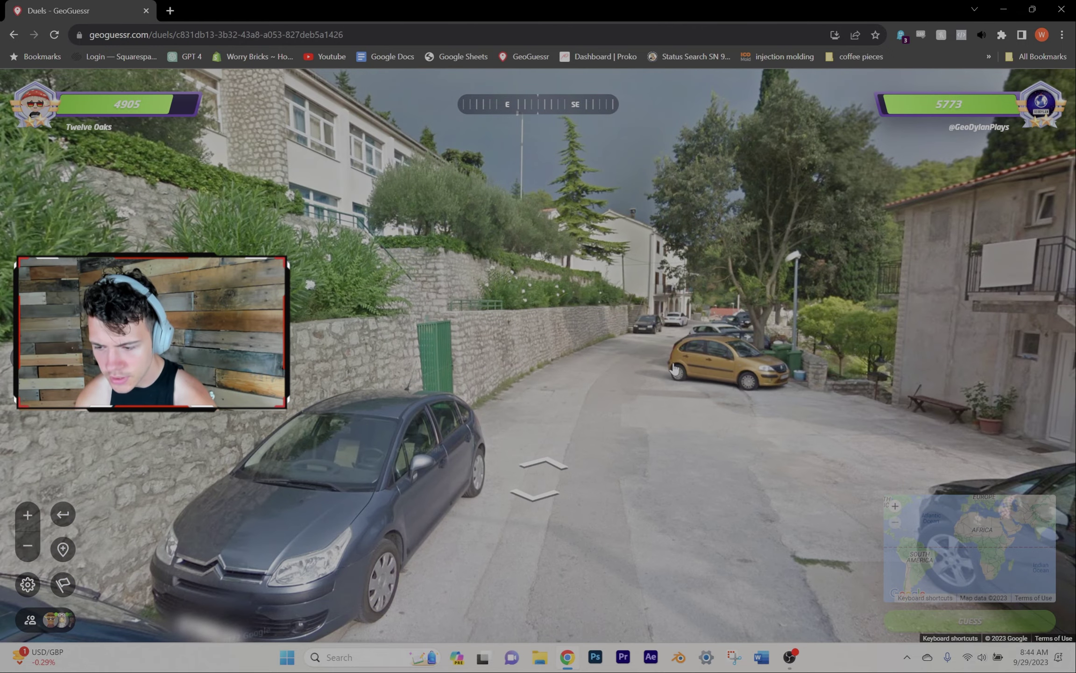
{"action": "left_click", "coordinate": [672, 368]}
{"action": "left_click", "coordinate": [767, 370]}
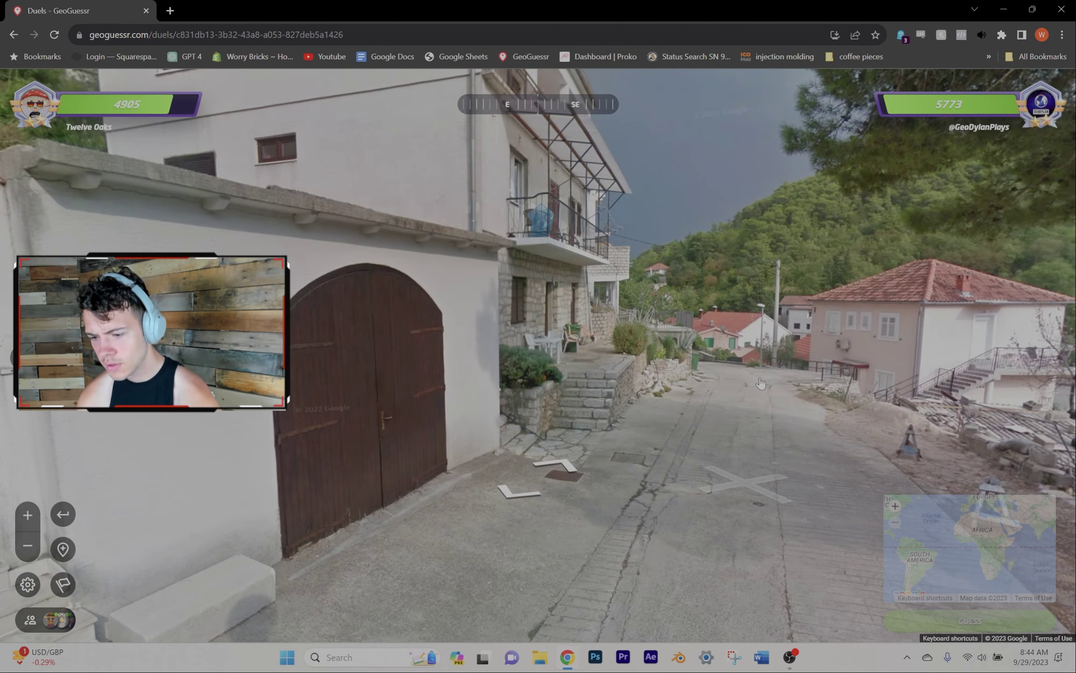
{"action": "left_click", "coordinate": [758, 383]}
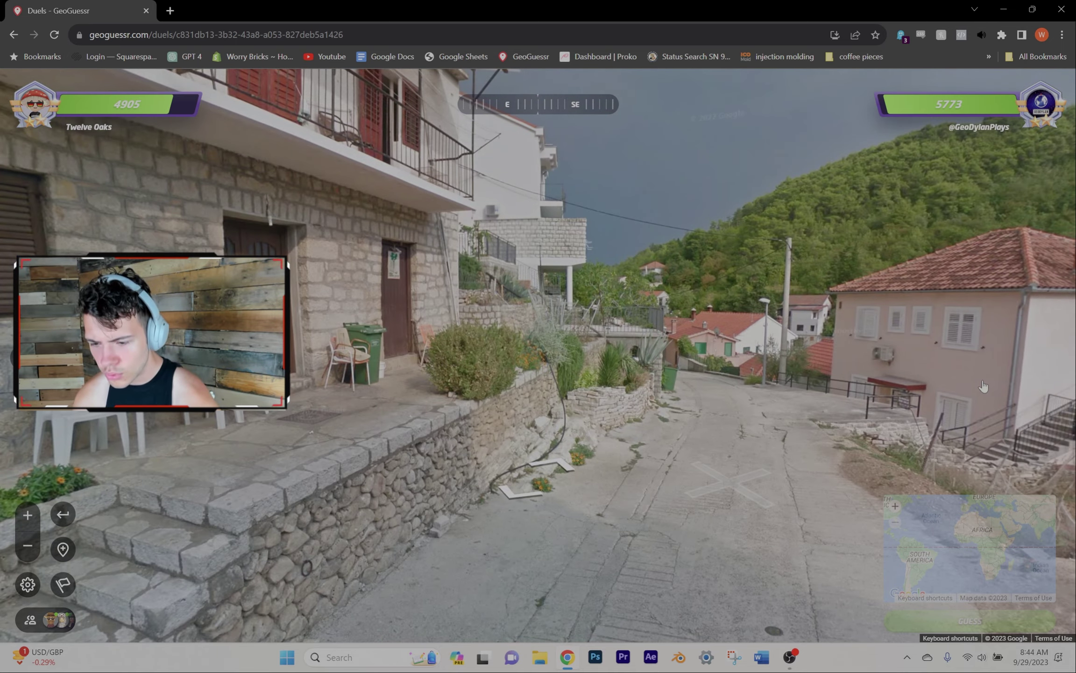
{"action": "left_click_drag", "start_coordinate": [983, 386], "coordinate": [612, 345]}
{"action": "left_click", "coordinate": [551, 423]}
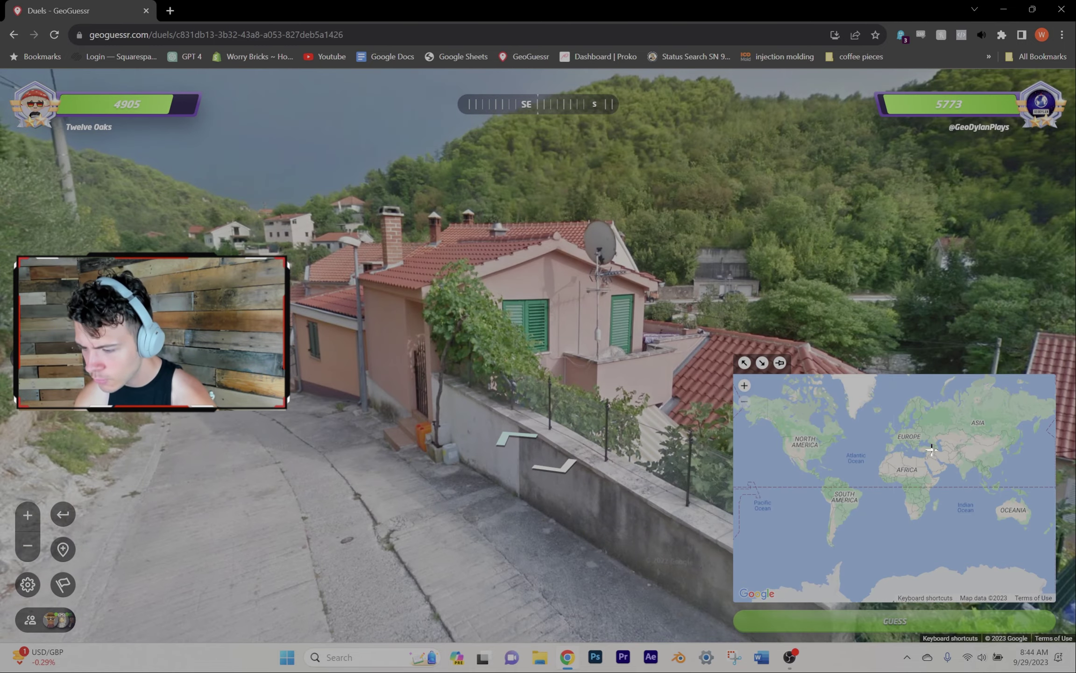
{"action": "scroll", "coordinate": [850, 454], "scroll_direction": "up", "scroll_amount": 3}
{"action": "scroll", "coordinate": [850, 453], "scroll_direction": "up", "scroll_amount": 2}
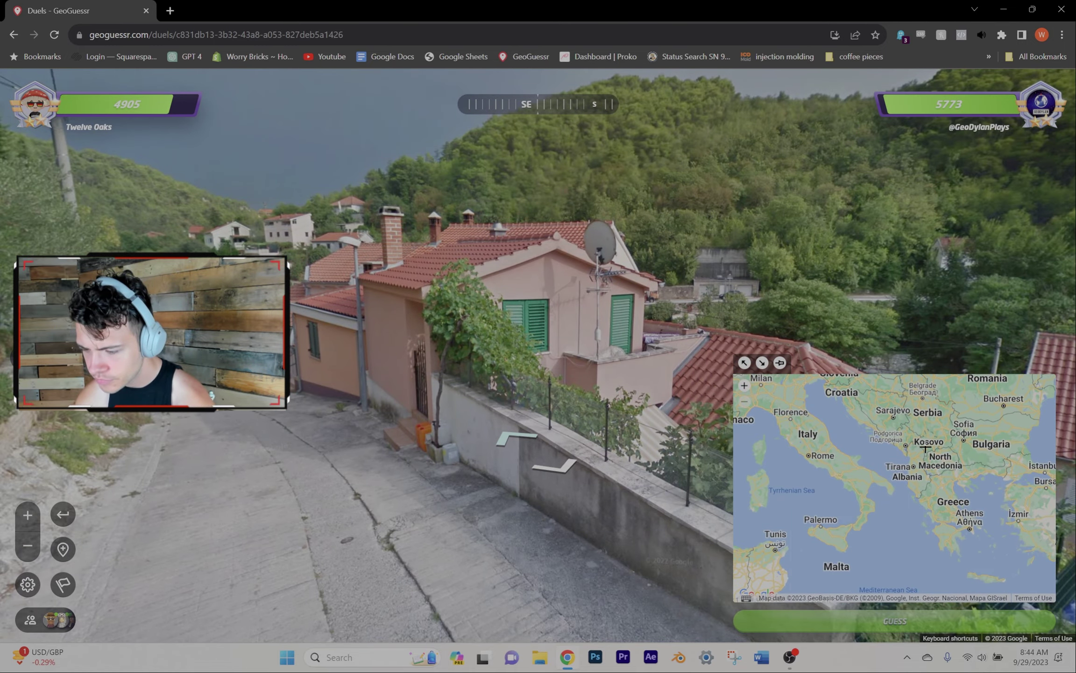
Move down the road to the curve with parked cars and look southwest.
{"action": "mouse_move", "coordinate": [449, 277]}
{"action": "left_mouse_down"}
{"action": "mouse_move", "coordinate": [624, 393]}
{"action": "mouse_move", "coordinate": [669, 452]}
{"action": "mouse_move", "coordinate": [529, 432]}
{"action": "mouse_move", "coordinate": [464, 226]}
{"action": "left_mouse_up"}
{"action": "left_click", "coordinate": [528, 310]}
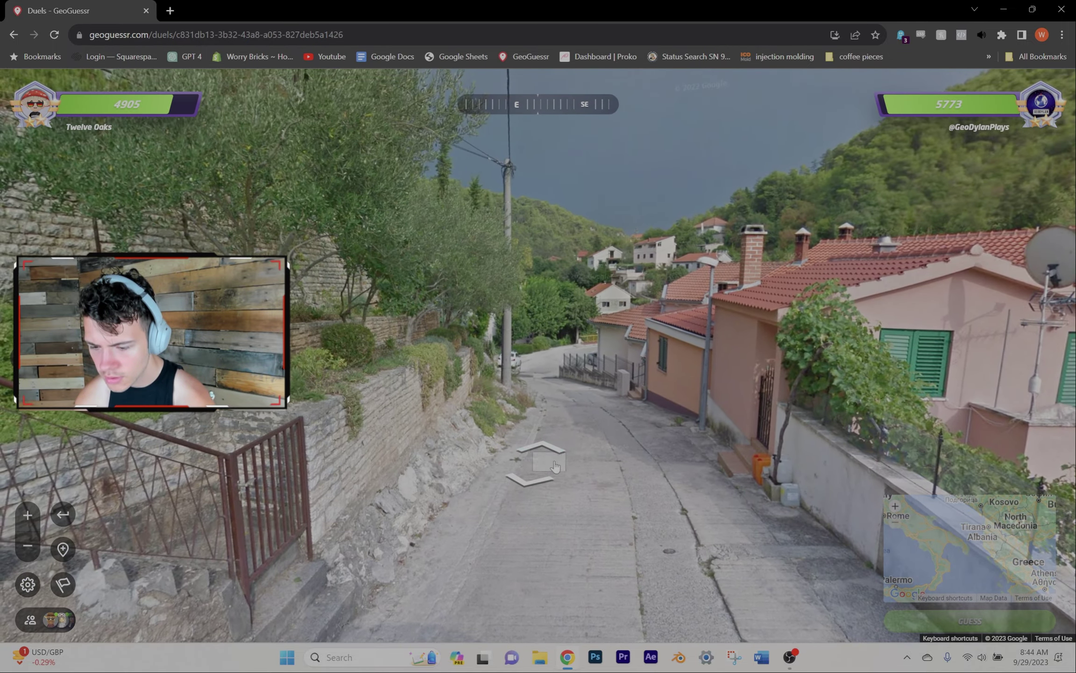
{"action": "left_click", "coordinate": [544, 450]}
{"action": "left_click", "coordinate": [543, 449]}
{"action": "left_click", "coordinate": [625, 429]}
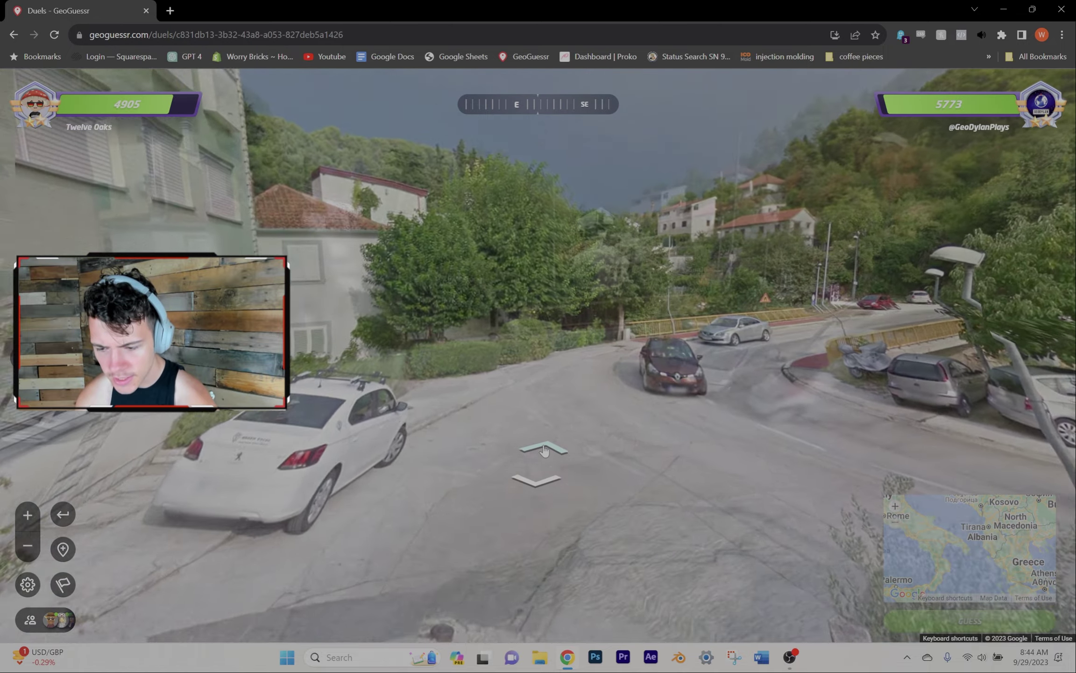
{"action": "left_click", "coordinate": [896, 447]}
{"action": "left_click_drag", "start_coordinate": [967, 353], "coordinate": [753, 318]}
{"action": "left_click", "coordinate": [753, 318]}
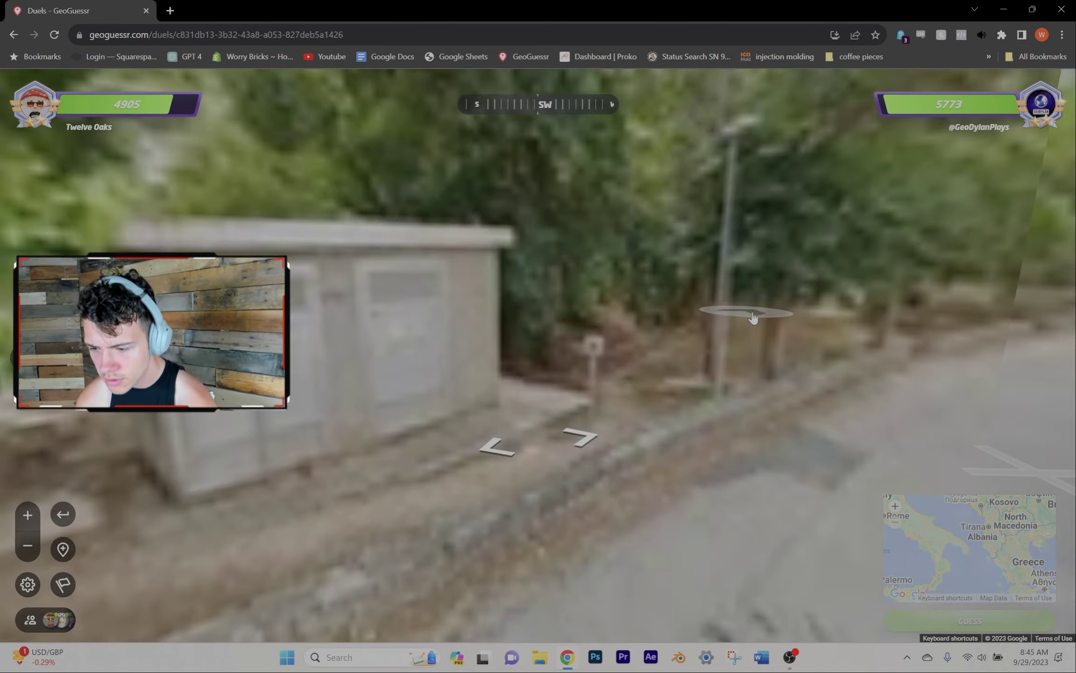
Return to start, explore the red-building car park, and drop a guess in inland Croatia.
{"action": "key", "text": "r"}
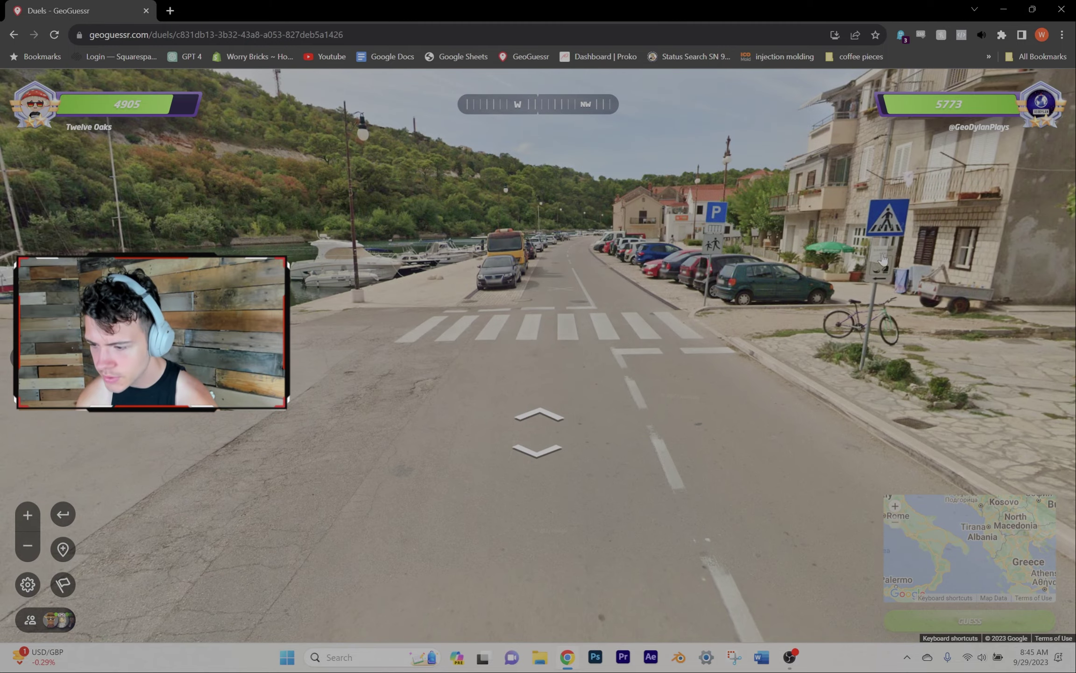
{"action": "left_click_drag", "start_coordinate": [430, 282], "coordinate": [921, 388]}
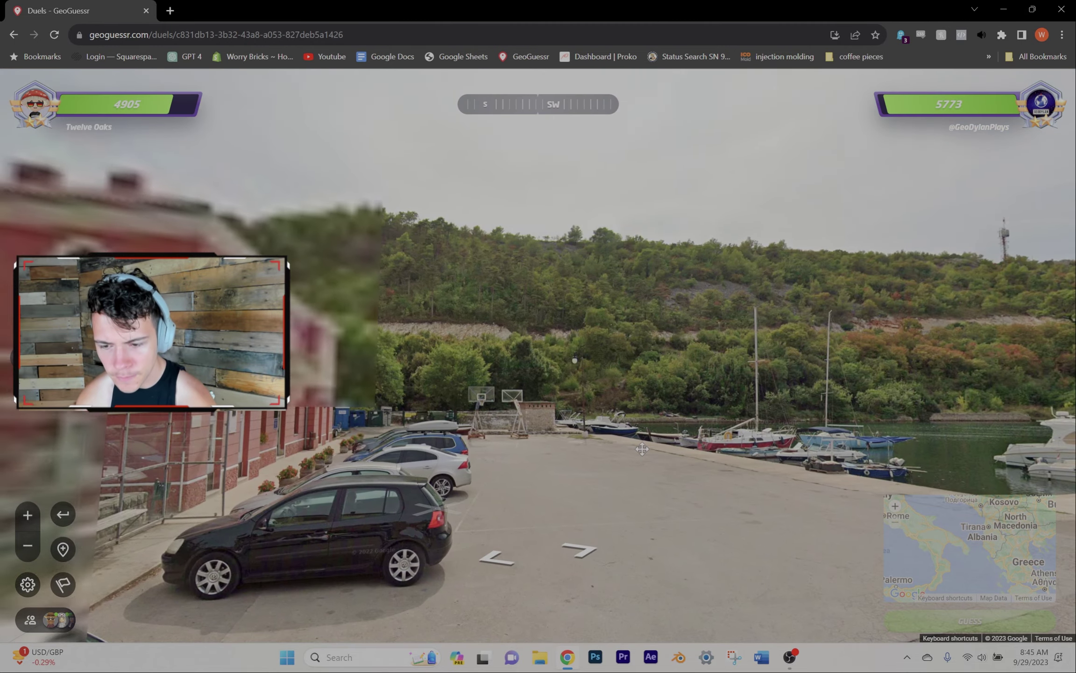
{"action": "key", "text": "r"}
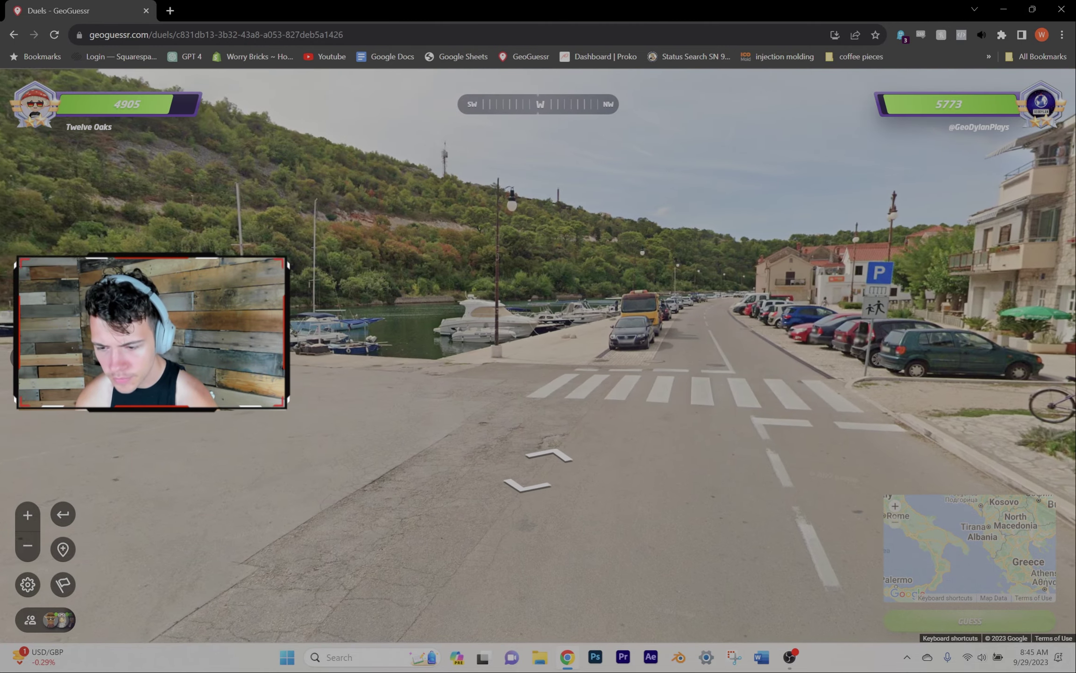
{"action": "left_click", "coordinate": [563, 343]}
{"action": "left_click", "coordinate": [561, 404]}
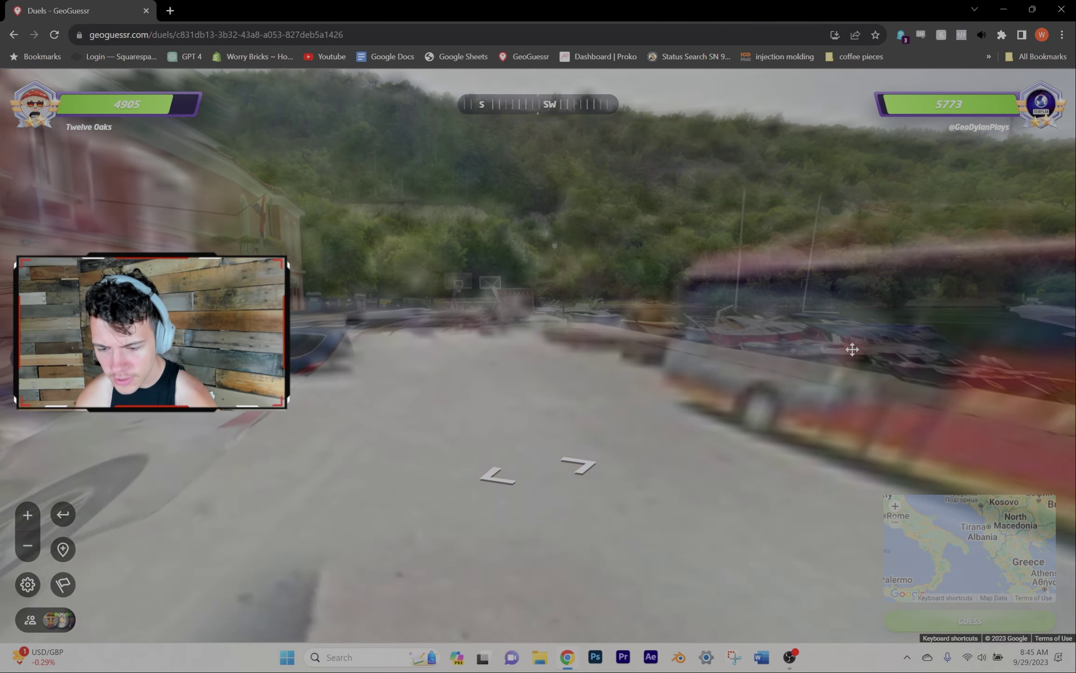
{"action": "left_click_drag", "start_coordinate": [588, 337], "coordinate": [847, 332]}
{"action": "left_click", "coordinate": [847, 332]}
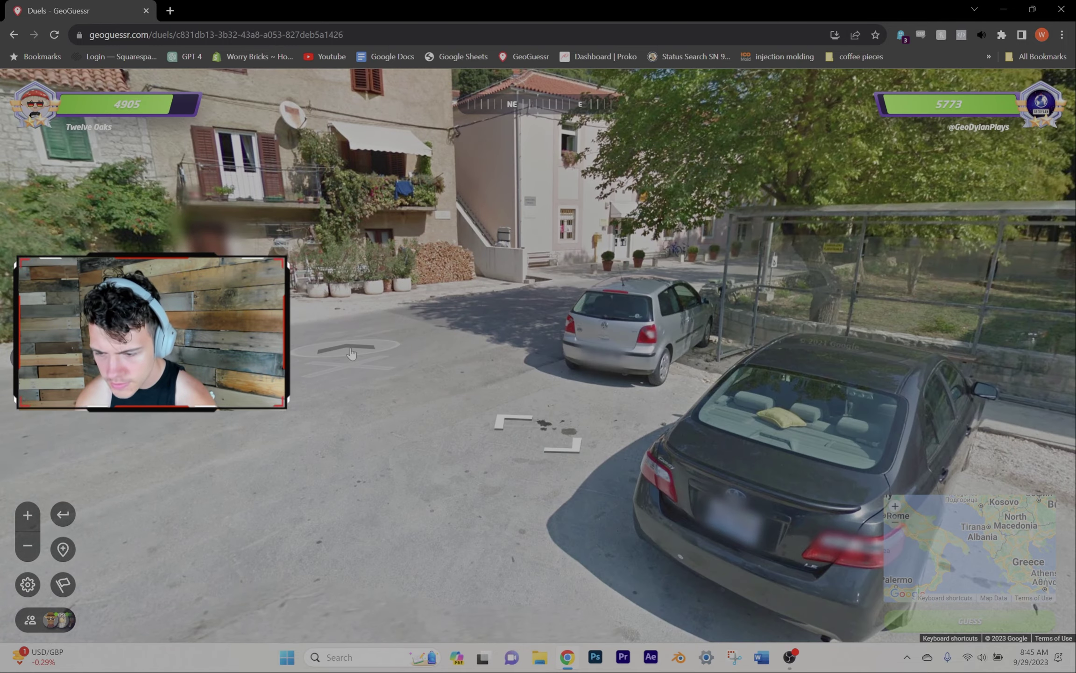
{"action": "left_click", "coordinate": [351, 354]}
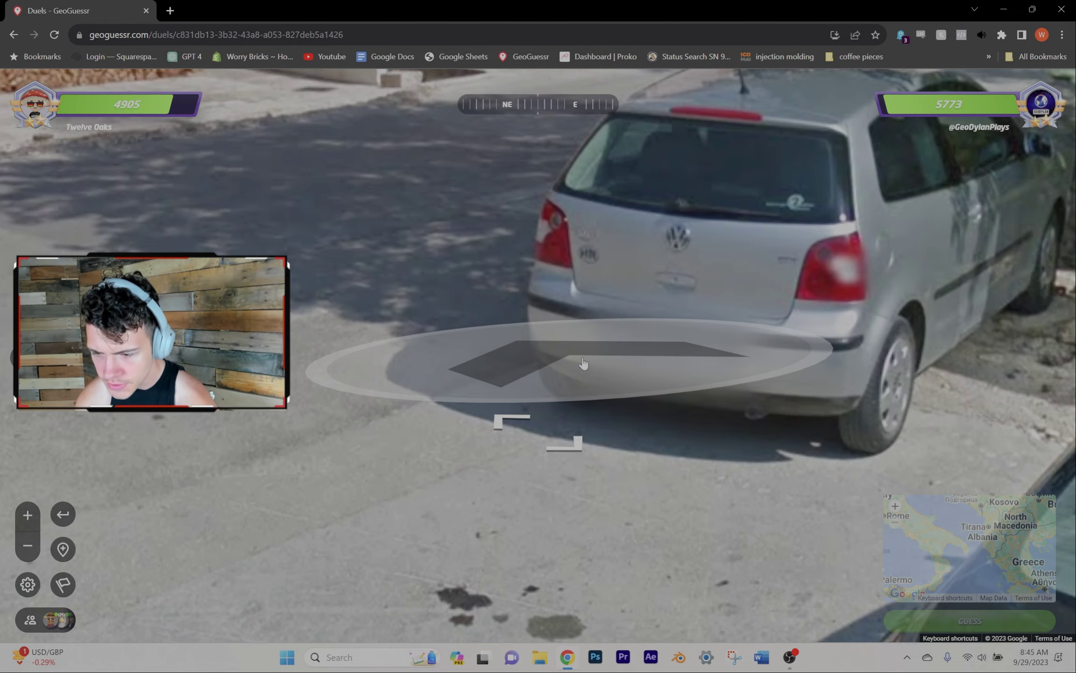
{"action": "scroll", "coordinate": [891, 433], "scroll_direction": "up", "scroll_amount": 2}
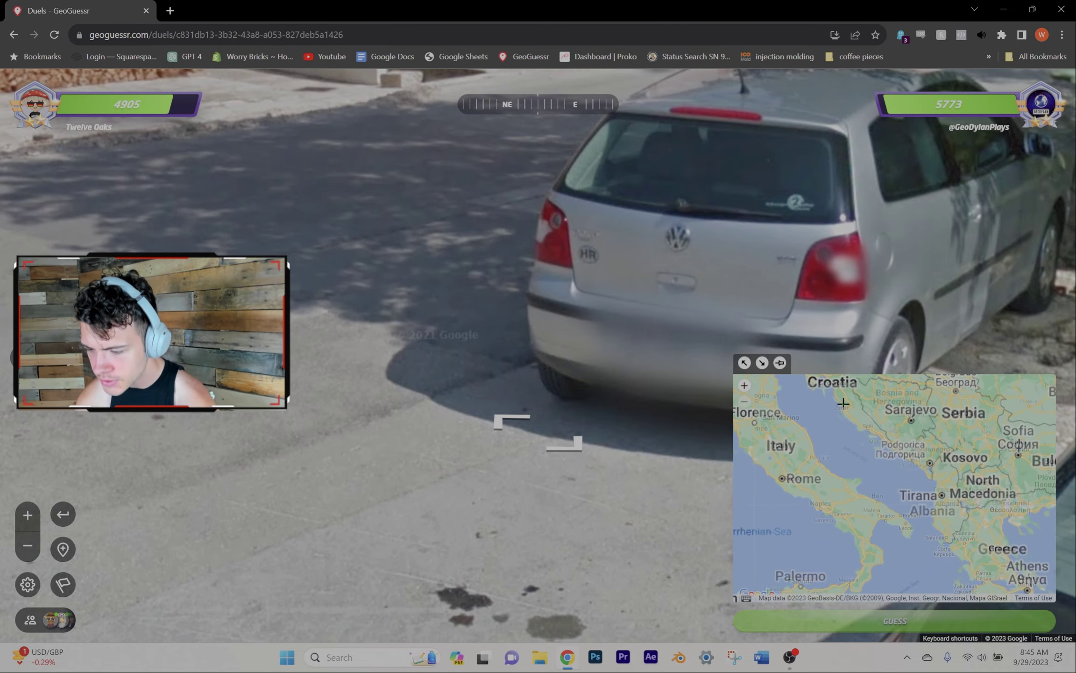
{"action": "scroll", "coordinate": [841, 450], "scroll_direction": "up", "scroll_amount": 2}
{"action": "left_click", "coordinate": [827, 459]}
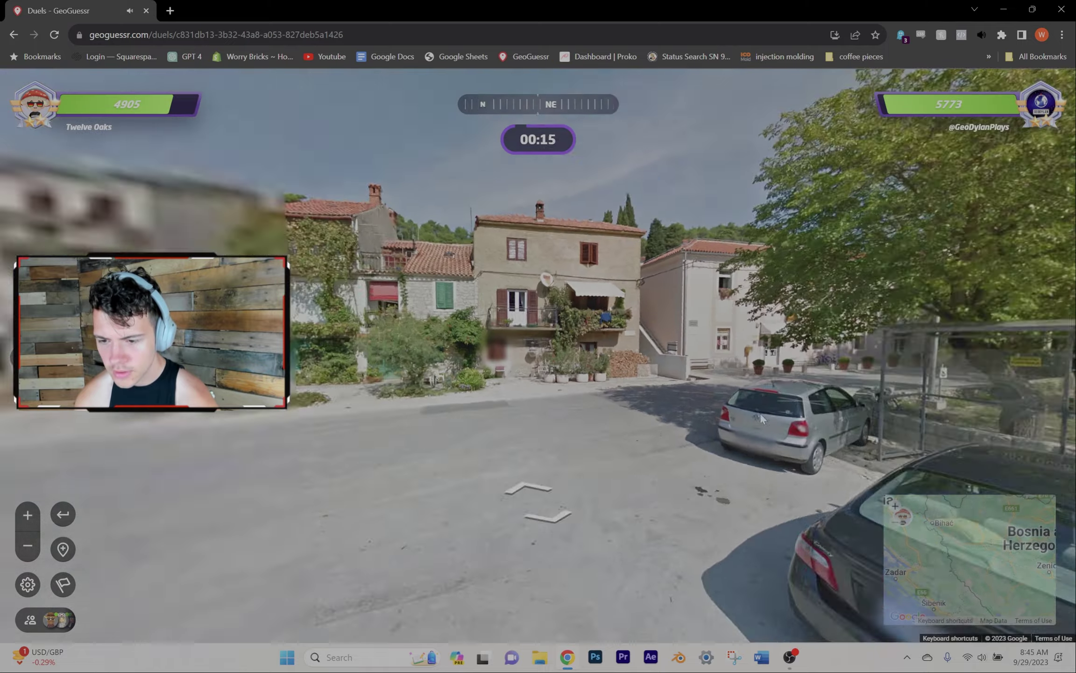
Look around the harbour road toward the red bus and boats while the timer runs out.
{"action": "left_click_drag", "start_coordinate": [761, 413], "coordinate": [568, 365]}
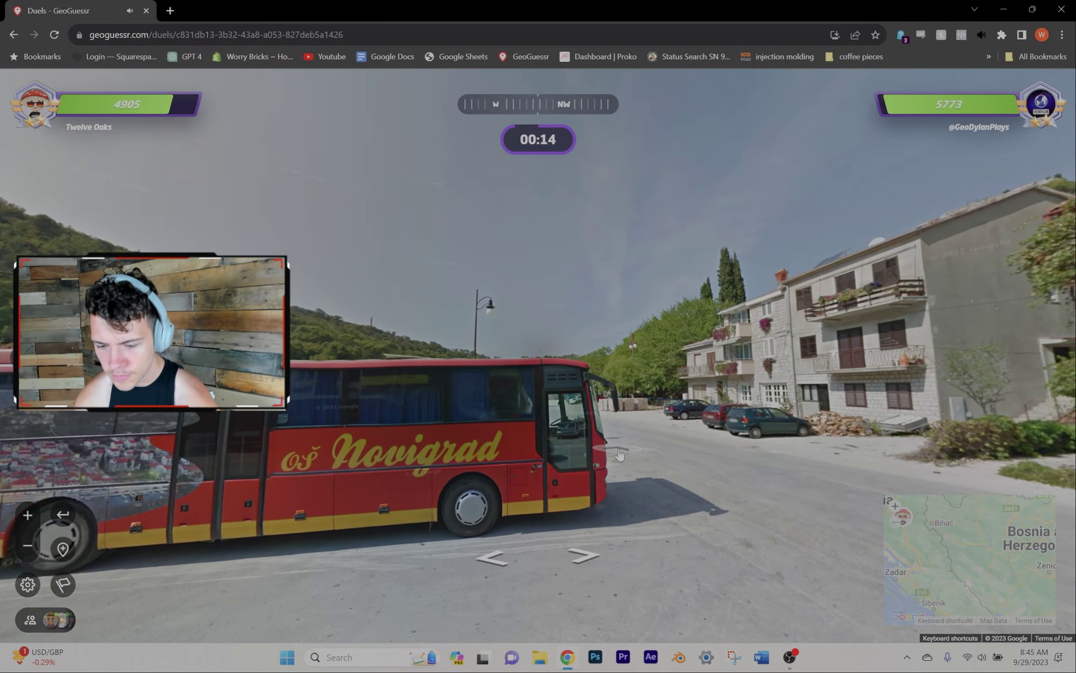
{"action": "left_click", "coordinate": [588, 420]}
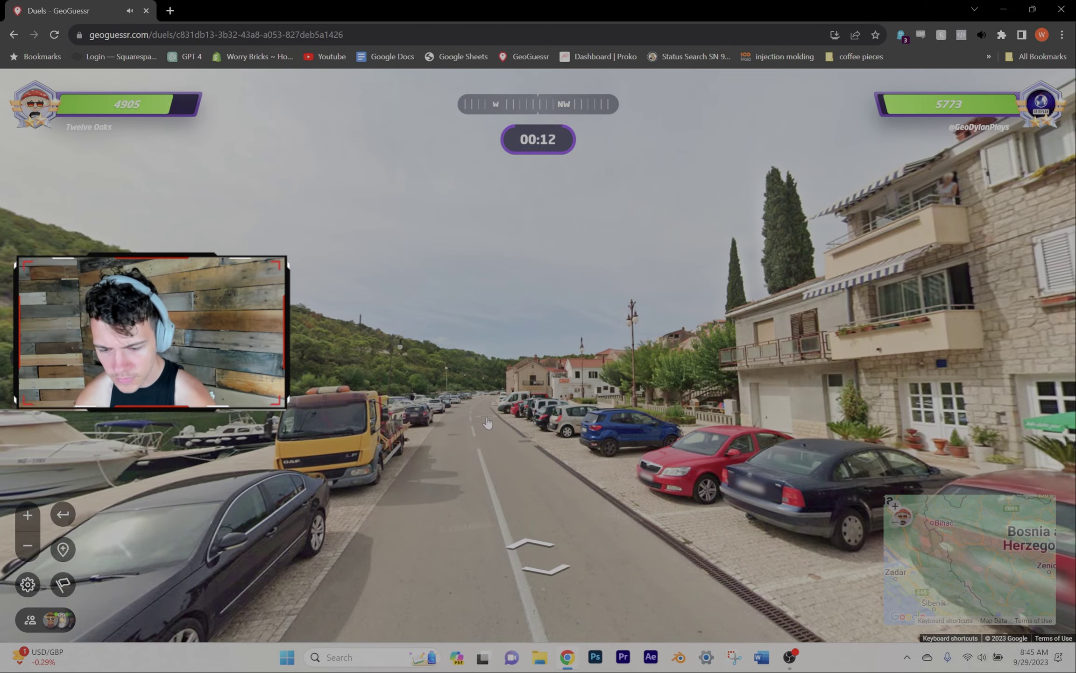
{"action": "left_click", "coordinate": [487, 421]}
{"action": "mouse_move", "coordinate": [504, 416]}
{"action": "left_mouse_down"}
{"action": "mouse_move", "coordinate": [615, 375]}
{"action": "mouse_move", "coordinate": [810, 379]}
{"action": "left_mouse_up"}
{"action": "scroll", "coordinate": [855, 454], "scroll_direction": "up", "scroll_amount": 2}
{"action": "scroll", "coordinate": [593, 385], "scroll_direction": "down", "scroll_amount": 2}
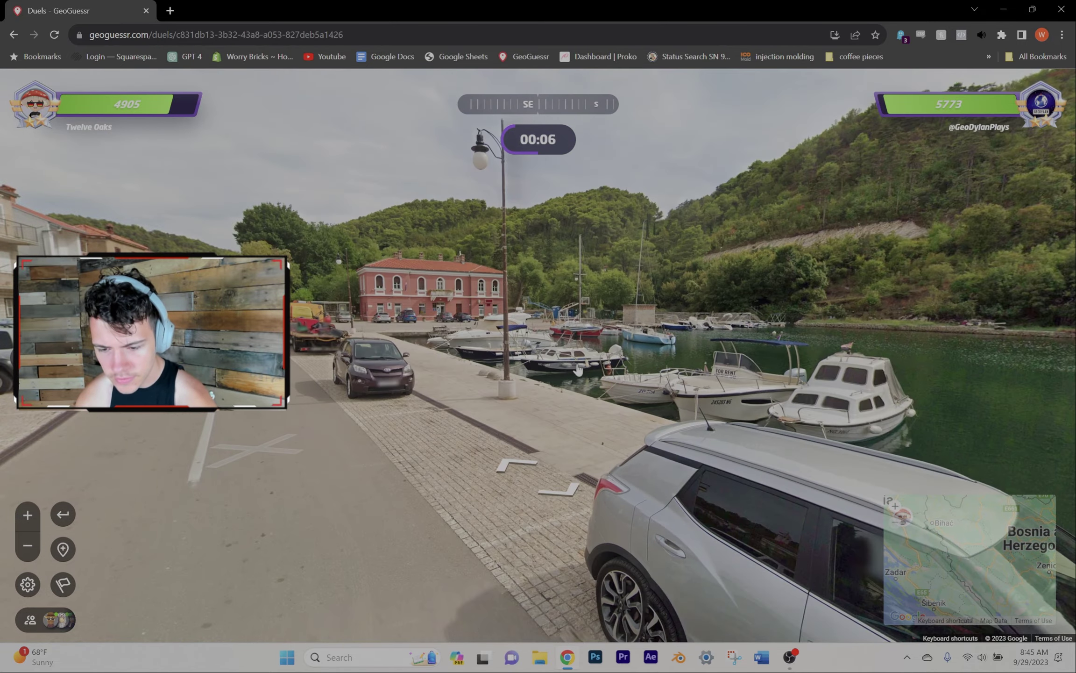
{"action": "left_click_drag", "start_coordinate": [579, 370], "coordinate": [633, 329]}
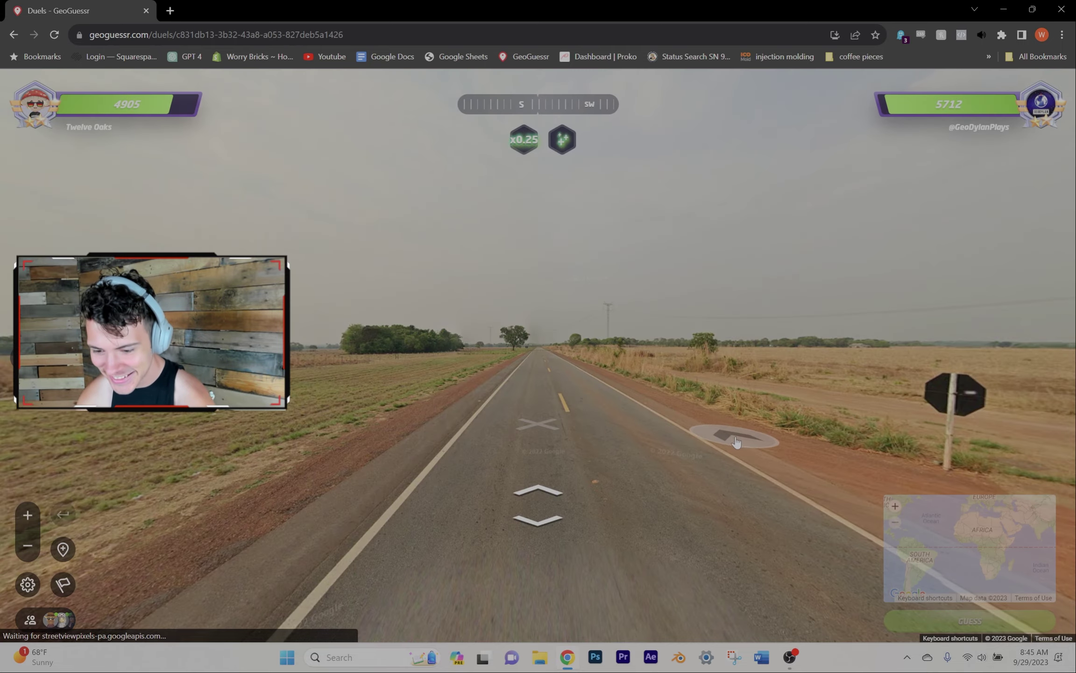
Survey the highway and dirt crossroad, centring the guess map over central Brazil.
{"action": "mouse_move", "coordinate": [720, 440]}
{"action": "left_mouse_down"}
{"action": "mouse_move", "coordinate": [513, 352]}
{"action": "mouse_move", "coordinate": [560, 338]}
{"action": "left_mouse_up"}
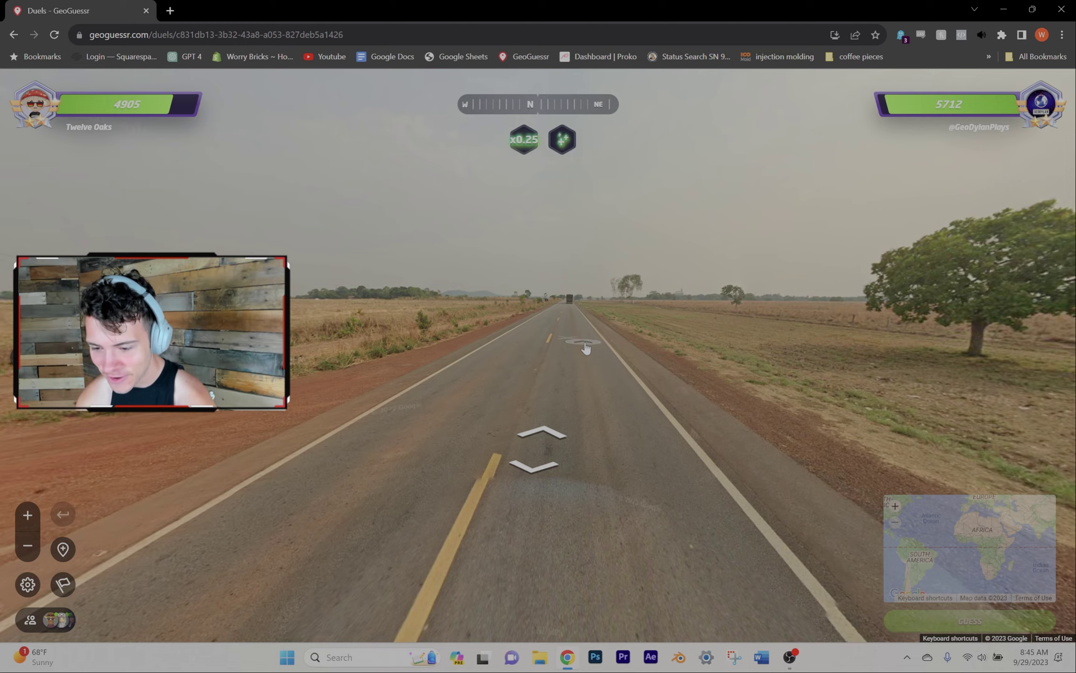
{"action": "left_click_drag", "start_coordinate": [732, 364], "coordinate": [202, 383]}
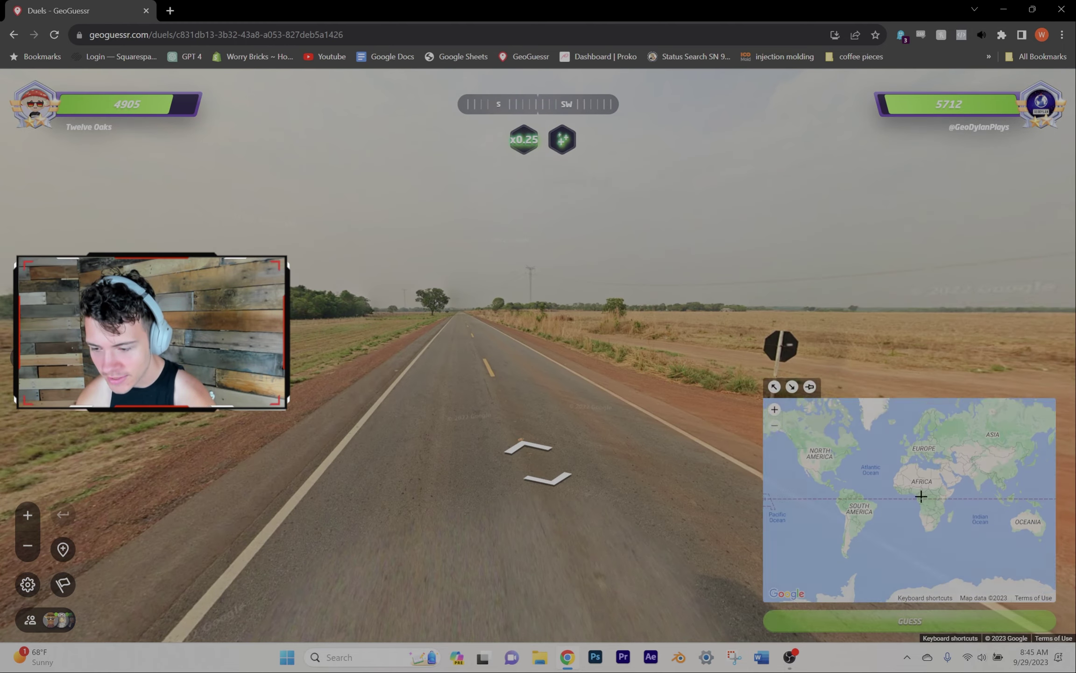
{"action": "scroll", "coordinate": [853, 520], "scroll_direction": "up", "scroll_amount": 3}
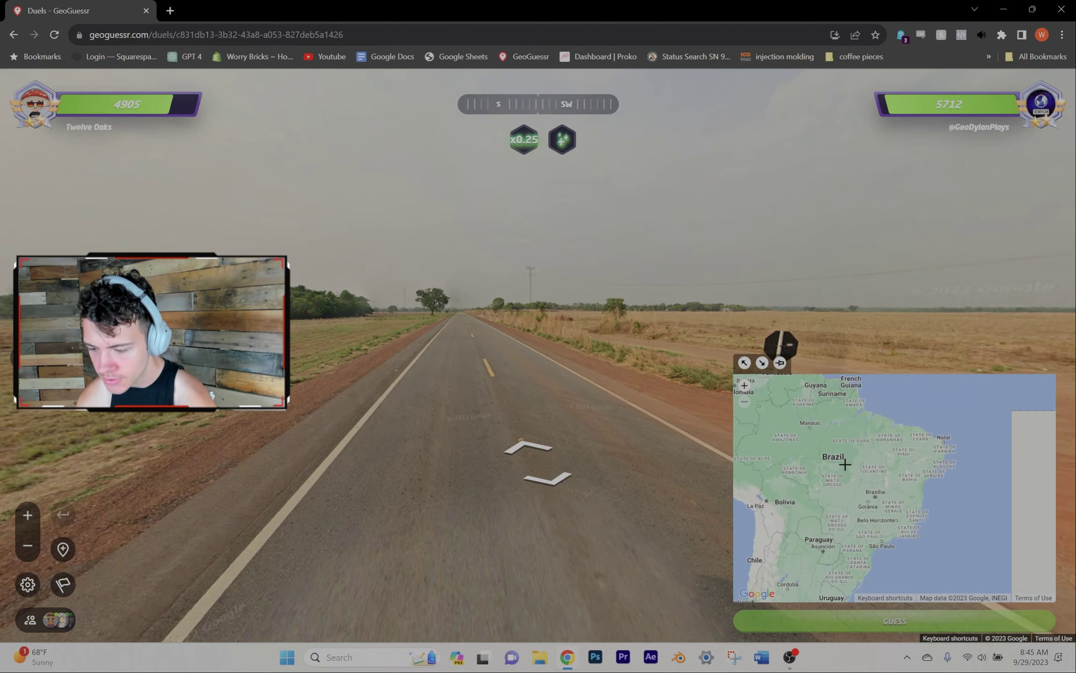
{"action": "scroll", "coordinate": [875, 496], "scroll_direction": "up", "scroll_amount": 2}
{"action": "left_click_drag", "start_coordinate": [893, 476], "coordinate": [880, 487]}
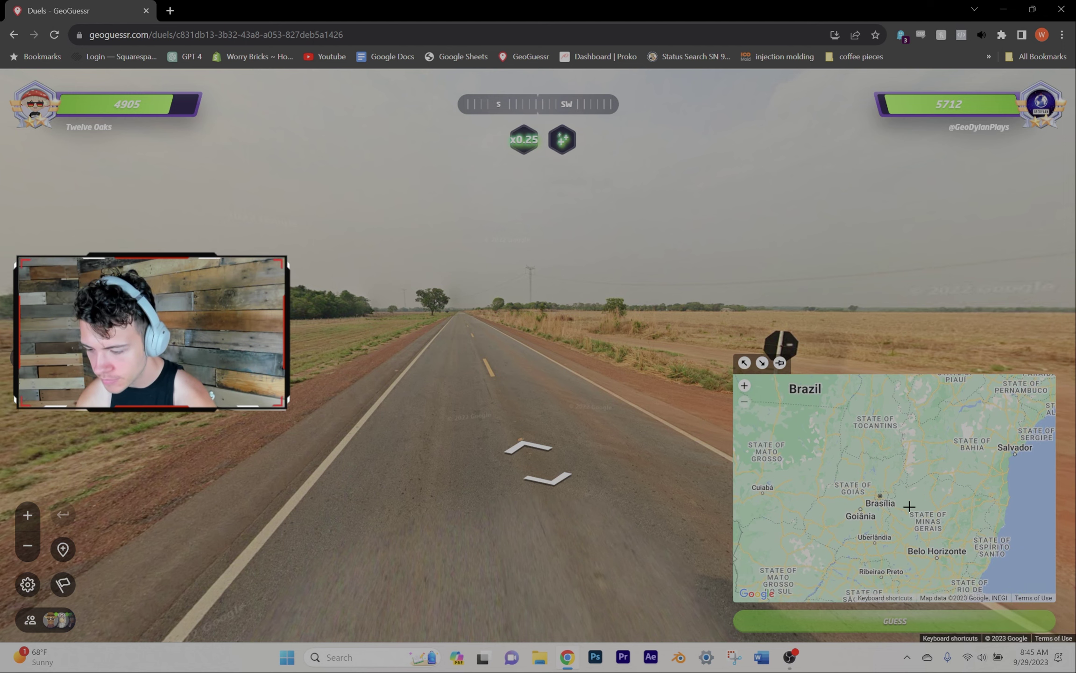
{"action": "left_click", "coordinate": [633, 388]}
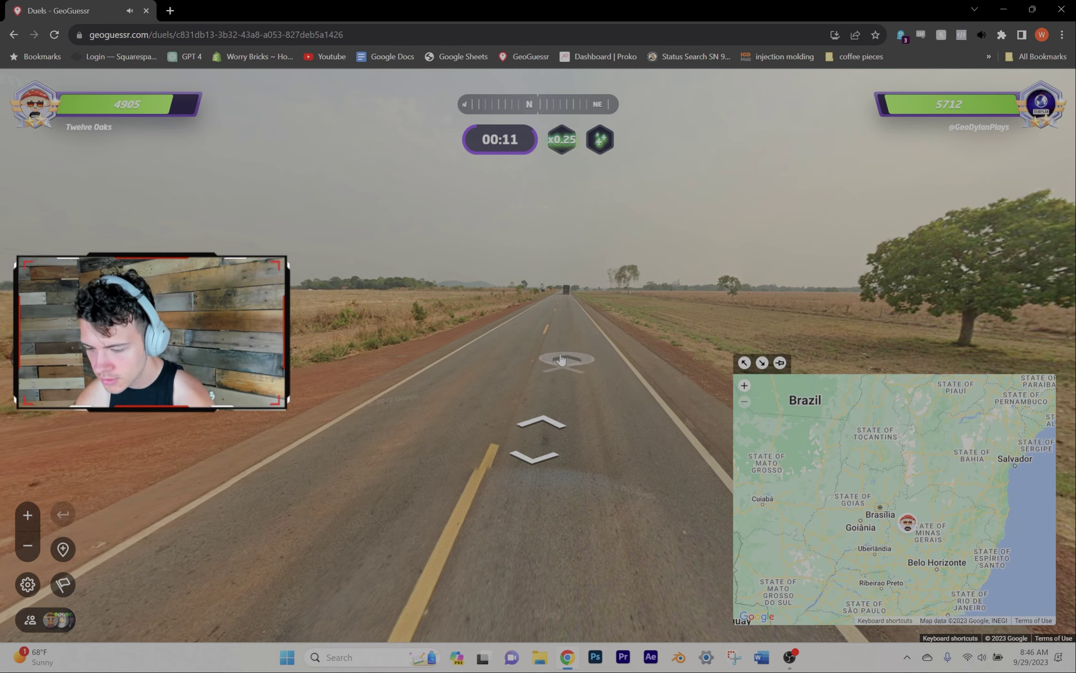
{"action": "mouse_move", "coordinate": [717, 321]}
{"action": "left_mouse_down"}
{"action": "mouse_move", "coordinate": [721, 349]}
{"action": "mouse_move", "coordinate": [305, 353]}
{"action": "left_mouse_up"}
{"action": "left_click", "coordinate": [523, 306]}
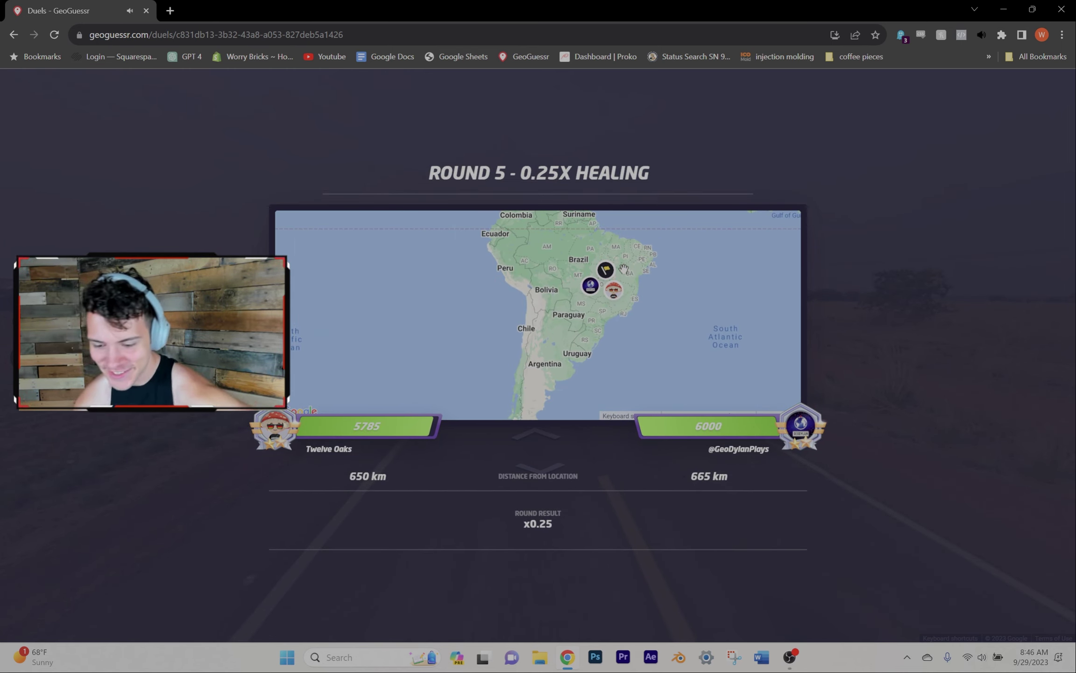
{"action": "scroll", "coordinate": [617, 278], "scroll_direction": "up", "scroll_amount": 1}
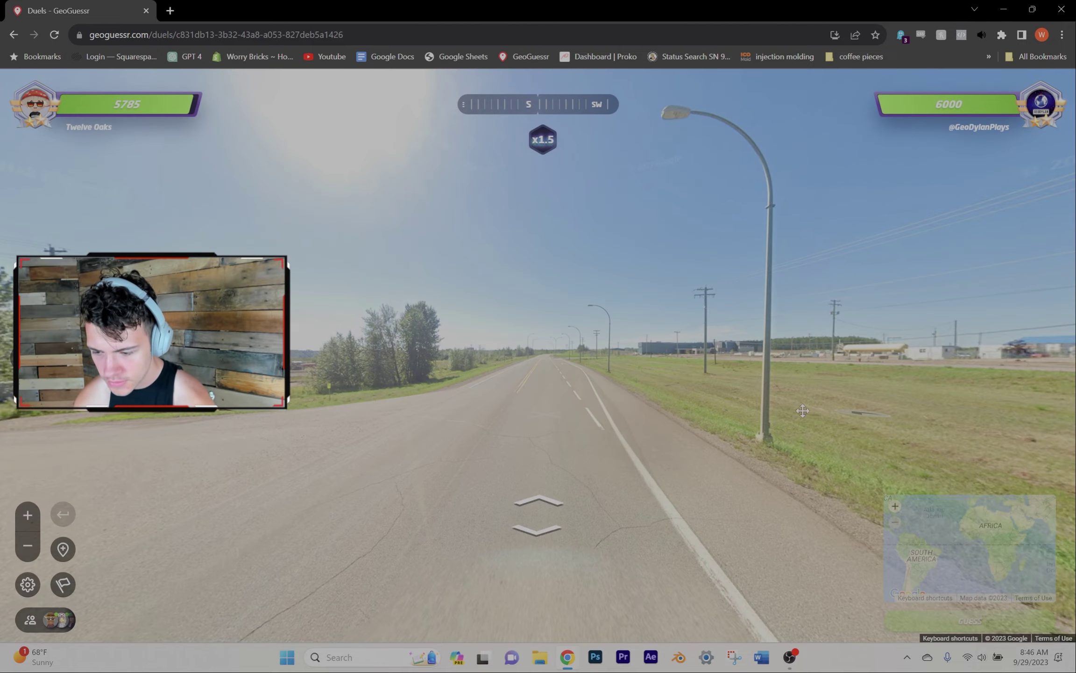
Move past the pole toward the red building and on to the first intersection.
{"action": "left_click", "coordinate": [534, 368]}
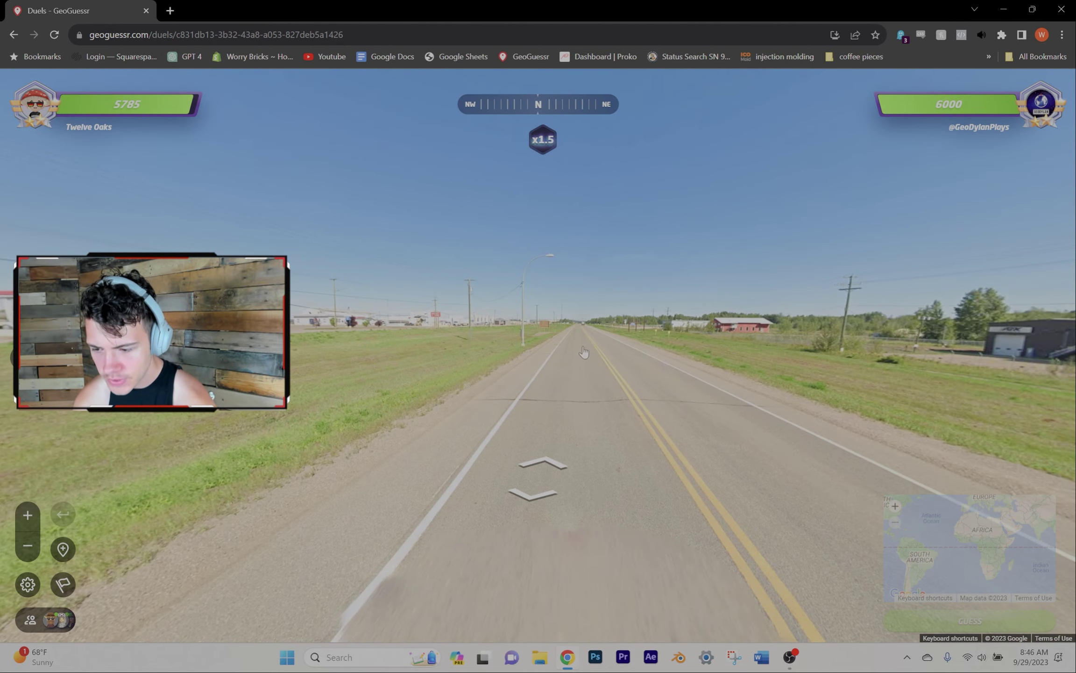
{"action": "left_click", "coordinate": [615, 343]}
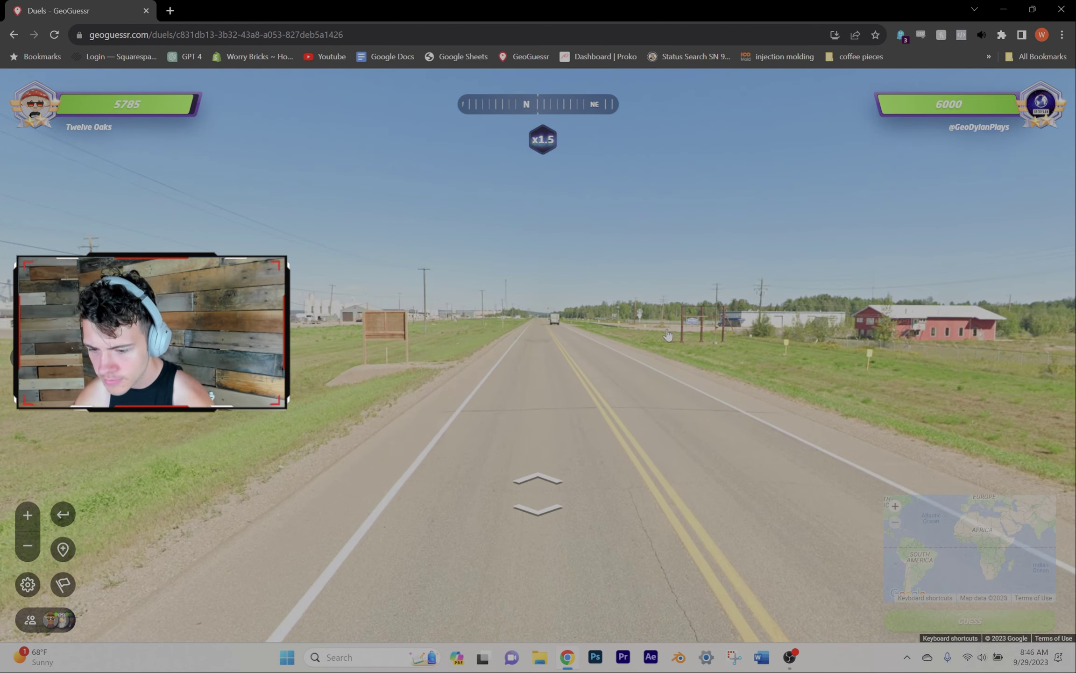
{"action": "left_click_drag", "start_coordinate": [603, 354], "coordinate": [441, 338]}
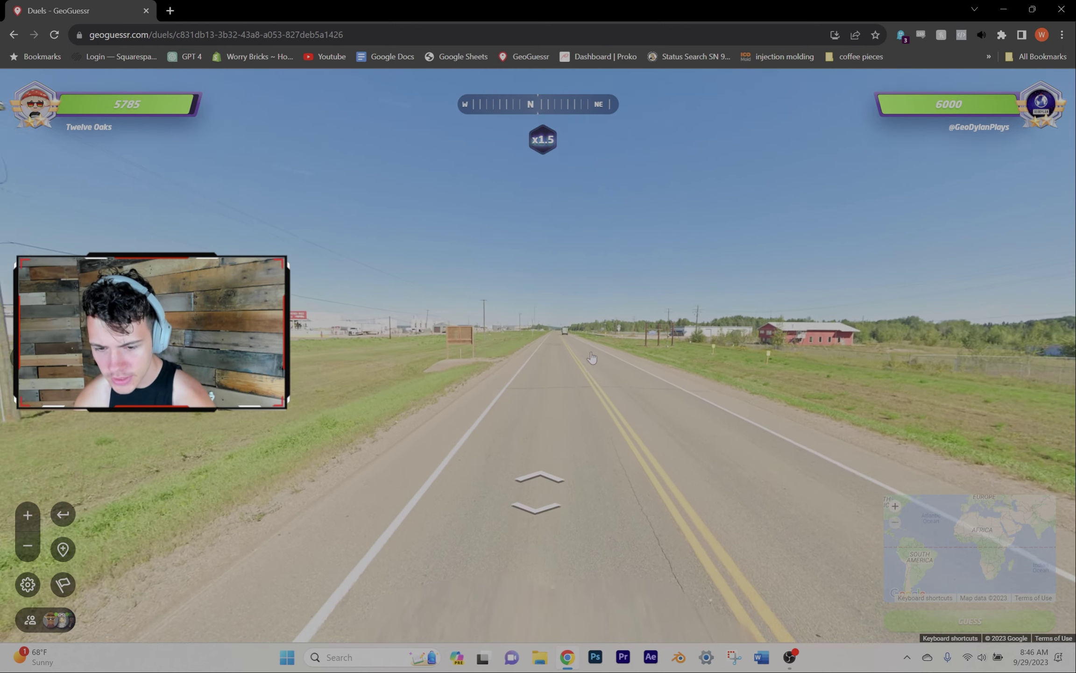
{"action": "mouse_move", "coordinate": [335, 290]}
{"action": "left_mouse_down"}
{"action": "mouse_move", "coordinate": [421, 312]}
{"action": "mouse_move", "coordinate": [424, 337]}
{"action": "mouse_move", "coordinate": [356, 377]}
{"action": "left_mouse_up"}
{"action": "left_click_drag", "start_coordinate": [881, 372], "coordinate": [356, 408]}
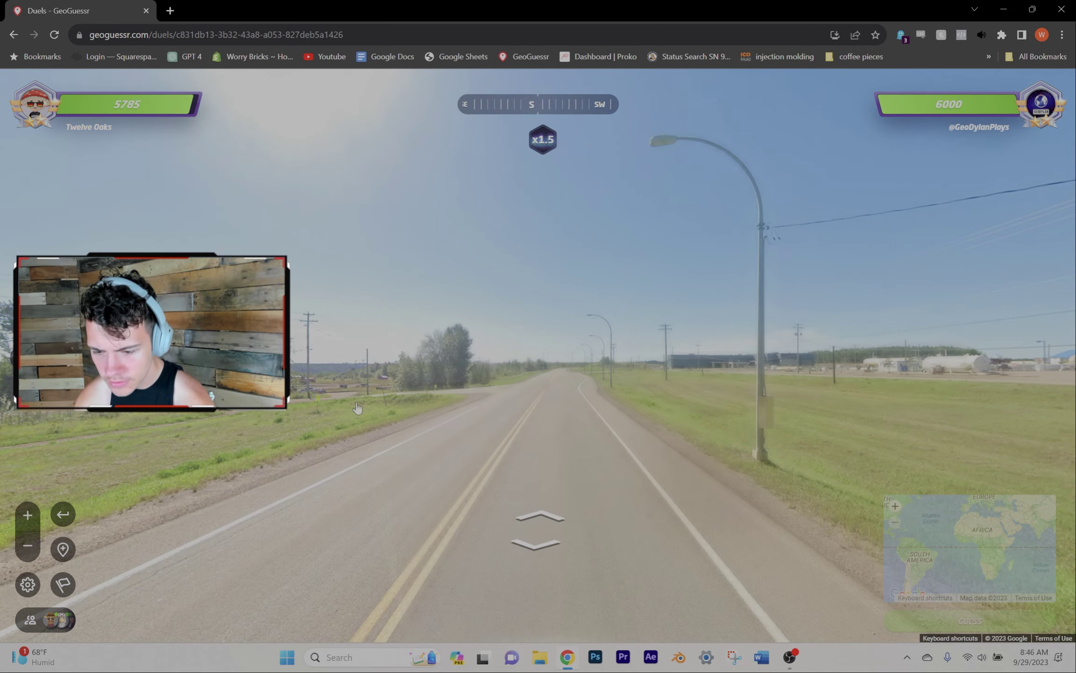
{"action": "left_click", "coordinate": [576, 379]}
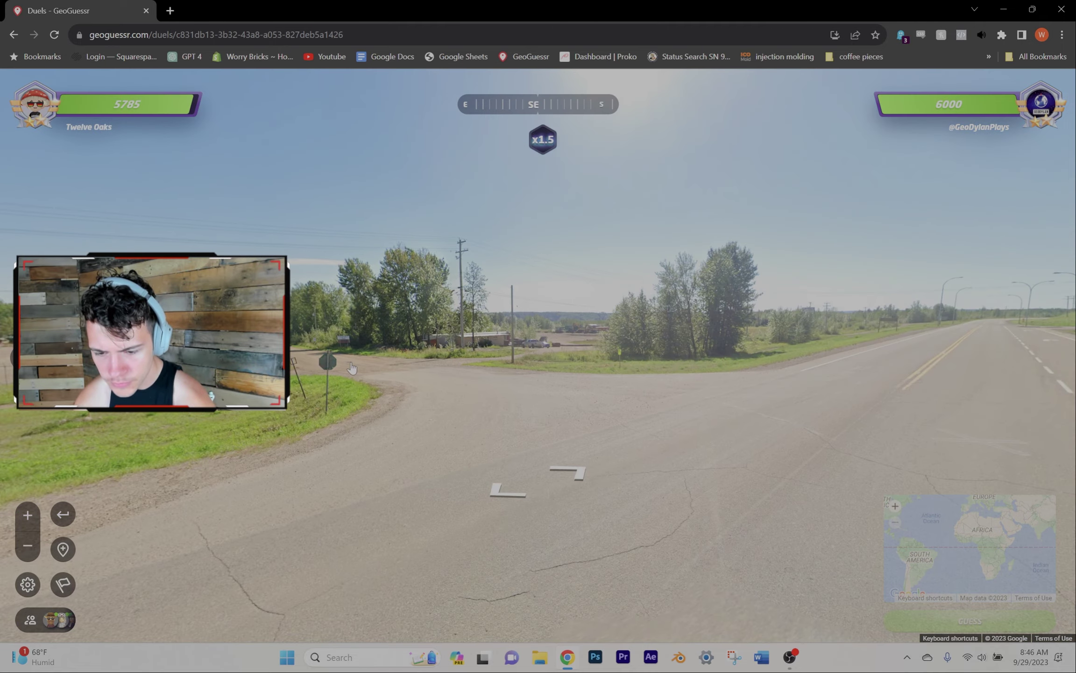
Follow the paved highway past the roadside sign, centring the view on it.
{"action": "left_click", "coordinate": [351, 367]}
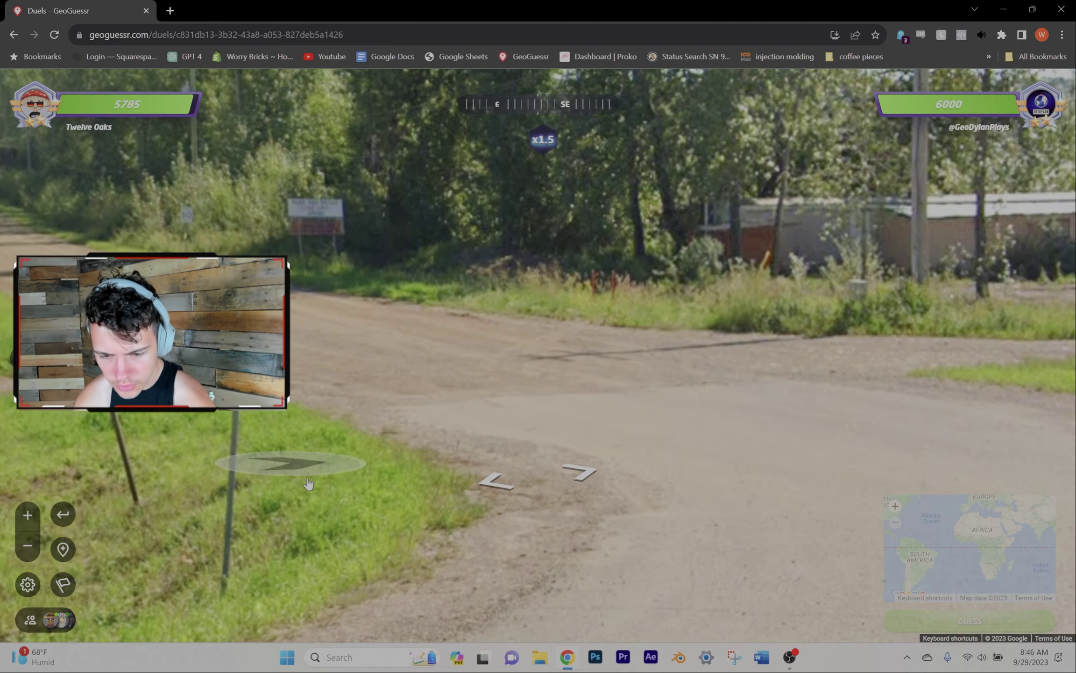
{"action": "left_click", "coordinate": [333, 544]}
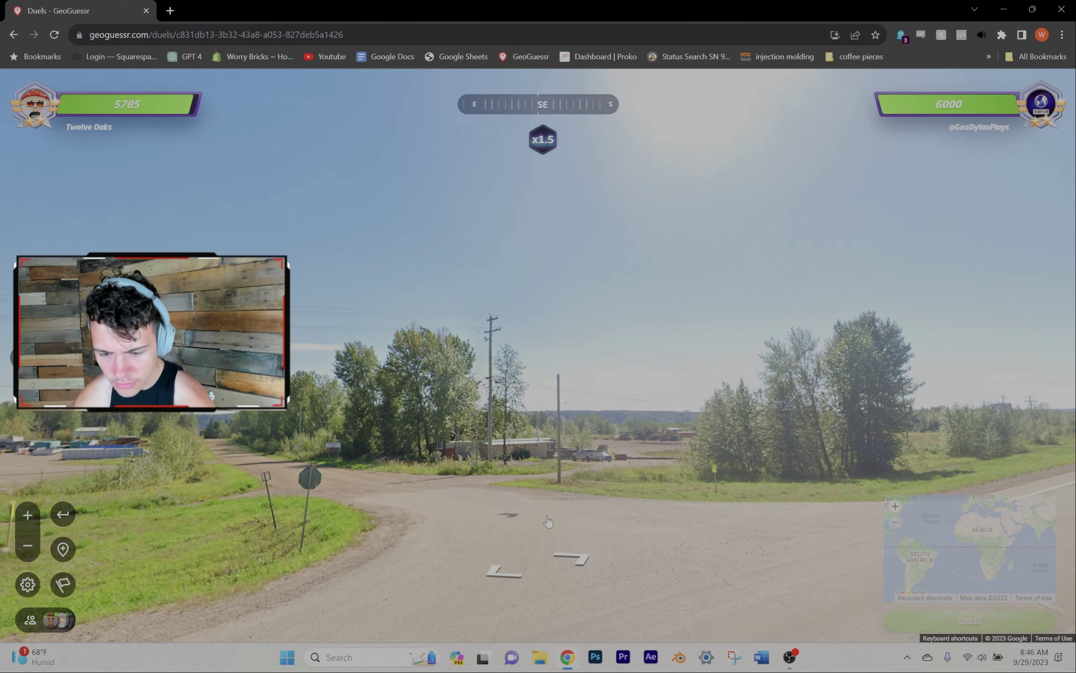
{"action": "left_click", "coordinate": [428, 404]}
{"action": "left_click", "coordinate": [546, 383]}
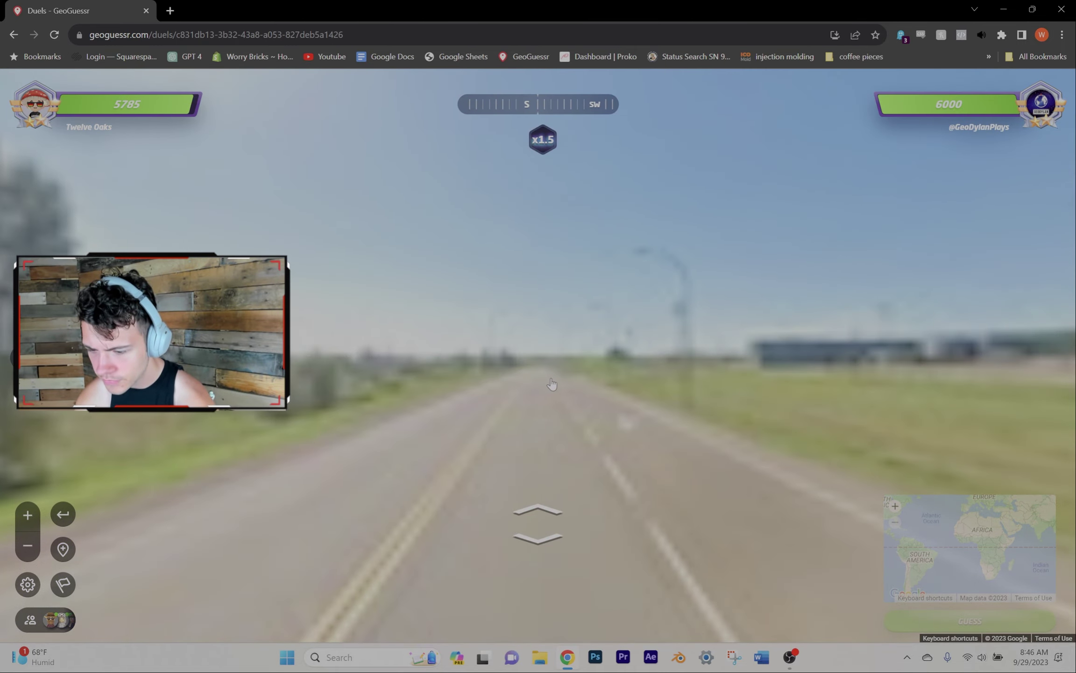
{"action": "left_click", "coordinate": [551, 384]}
{"action": "left_click", "coordinate": [552, 384]}
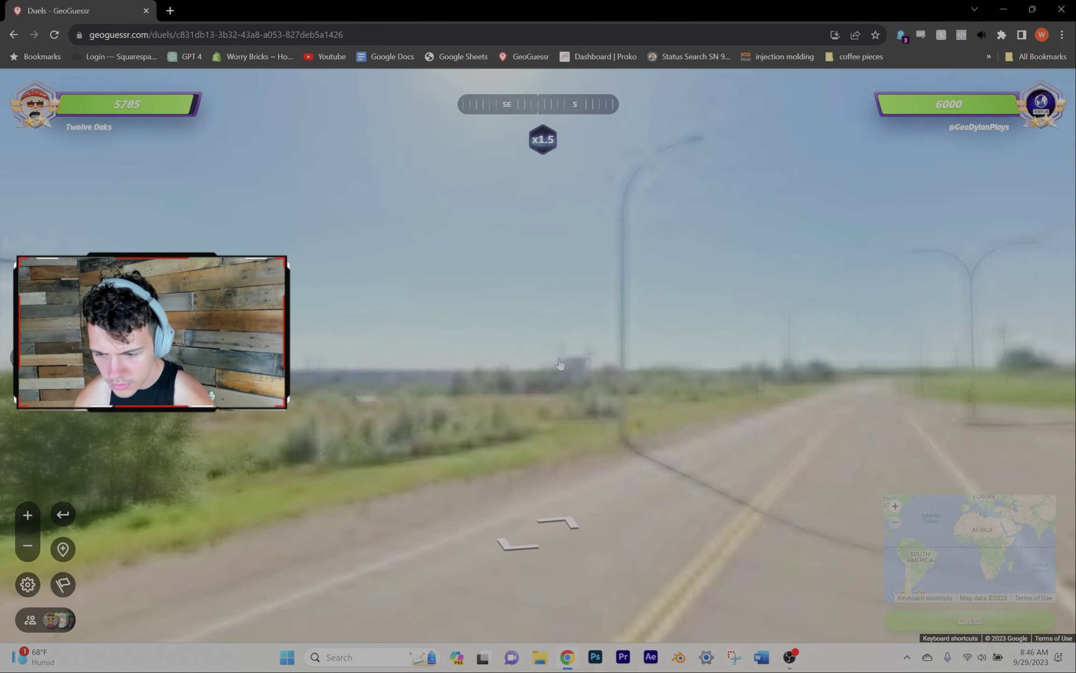
{"action": "left_click_drag", "start_coordinate": [551, 385], "coordinate": [674, 443]}
{"action": "left_click", "coordinate": [675, 476]}
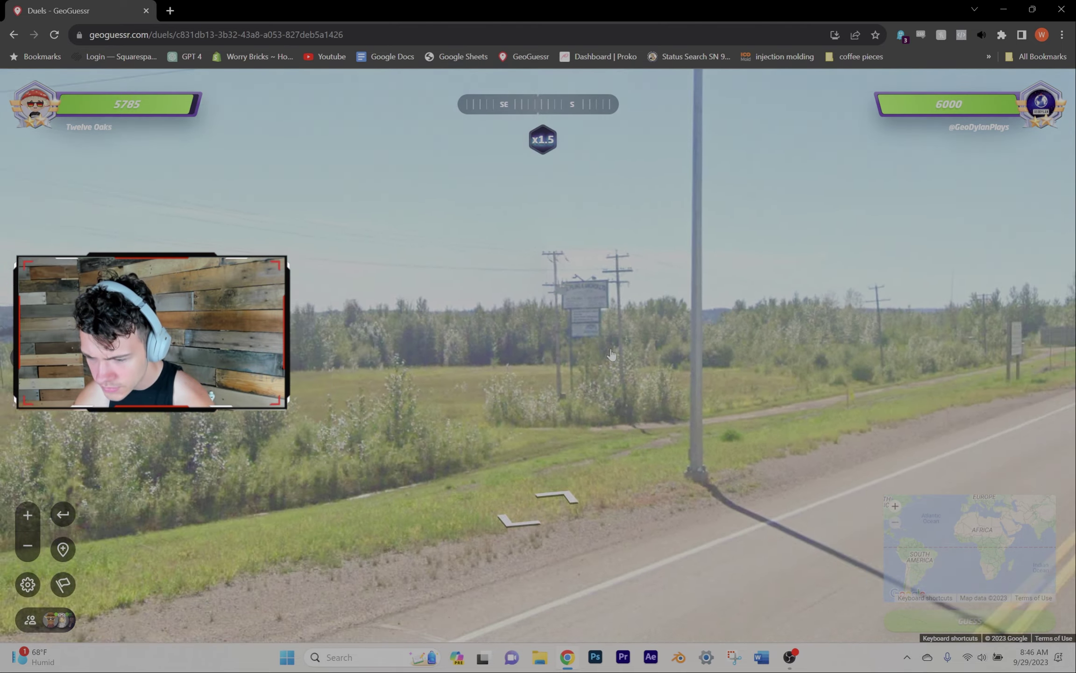
{"action": "left_click", "coordinate": [483, 357]}
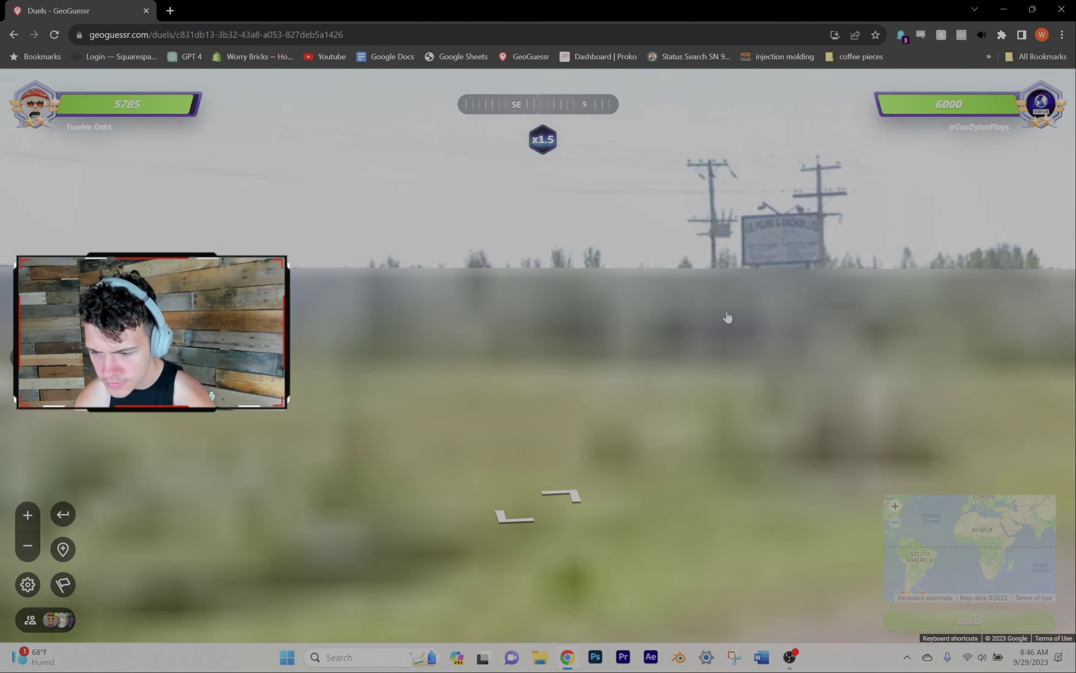
{"action": "left_click_drag", "start_coordinate": [740, 313], "coordinate": [536, 335]}
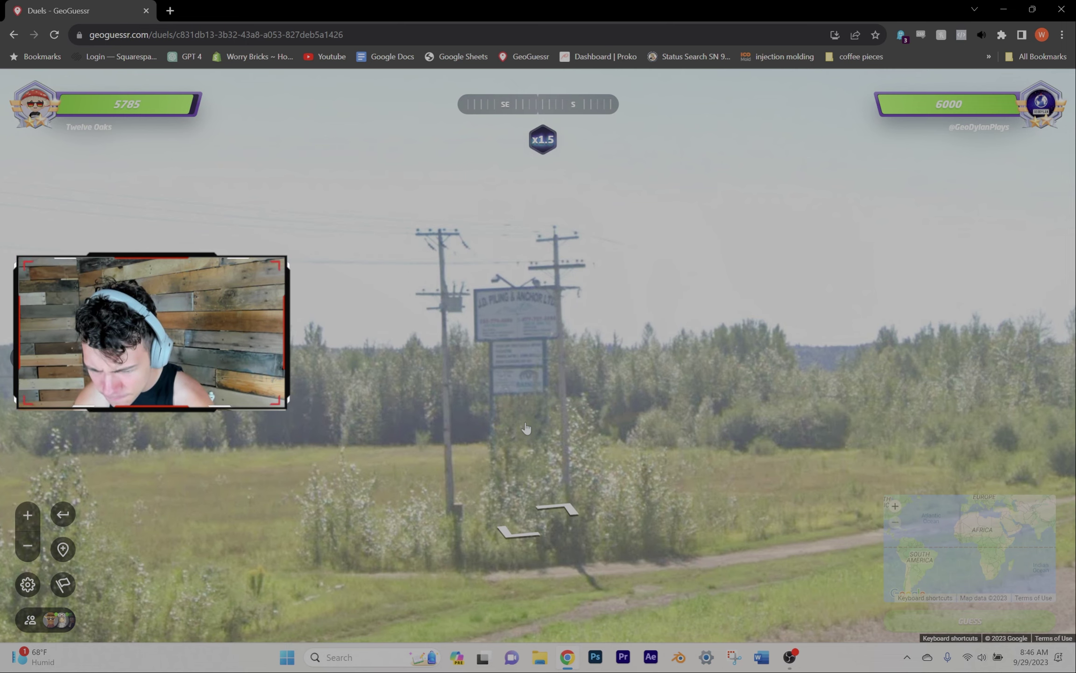
Reach the intersection with the yield sign and blue building, looking south, north and west.
{"action": "left_click", "coordinate": [526, 429]}
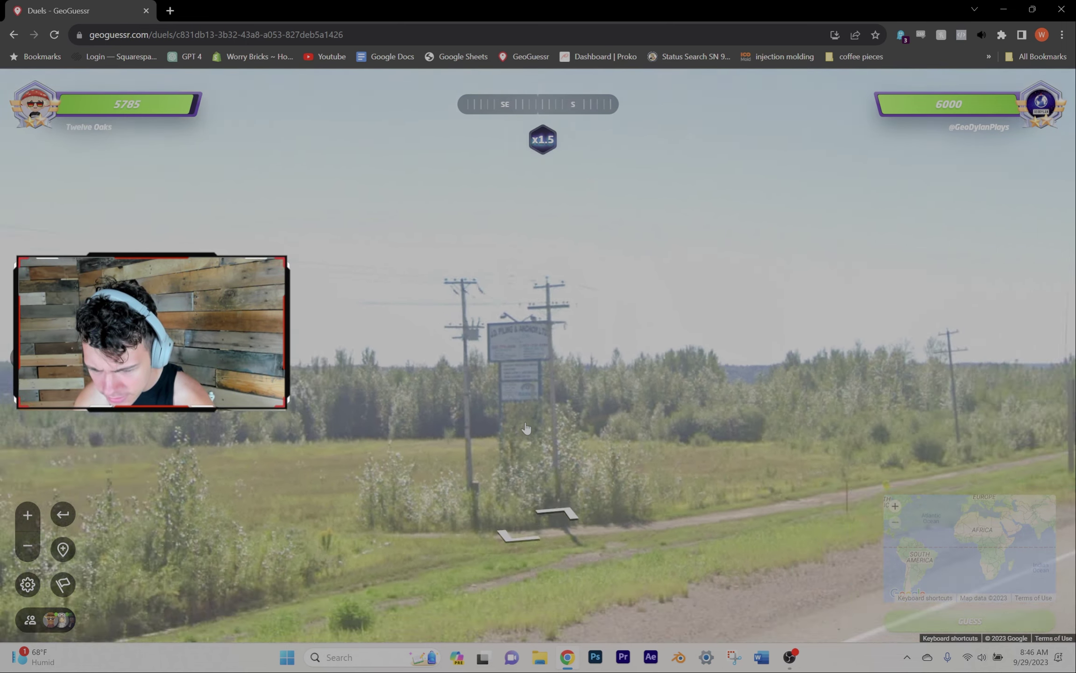
{"action": "left_click", "coordinate": [618, 407]}
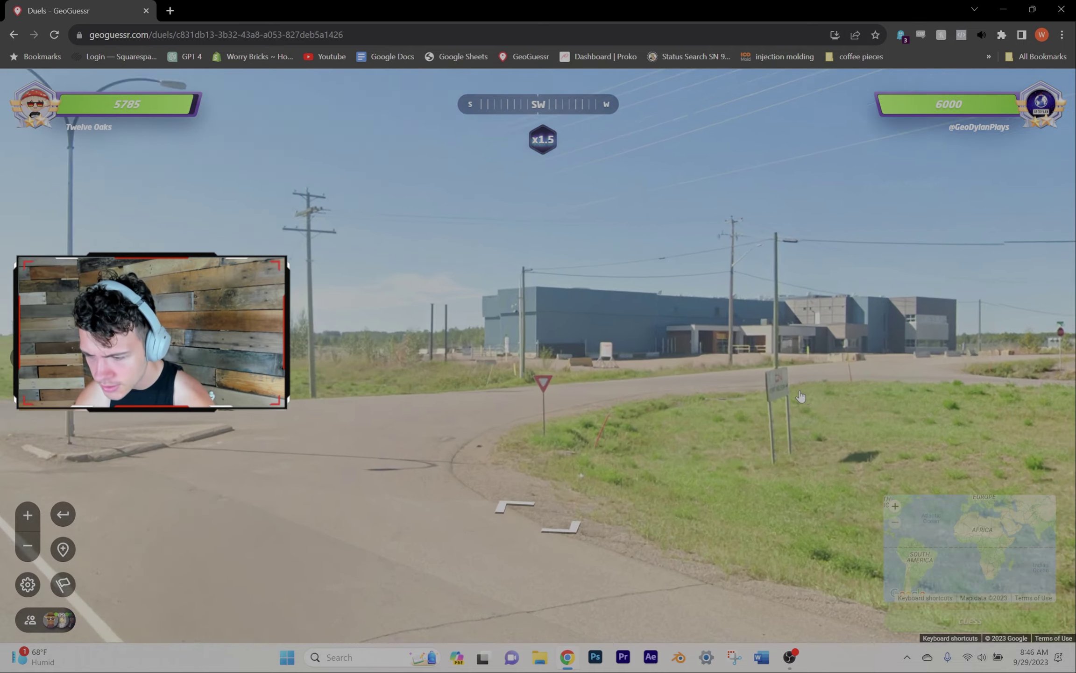
{"action": "left_click", "coordinate": [813, 454]}
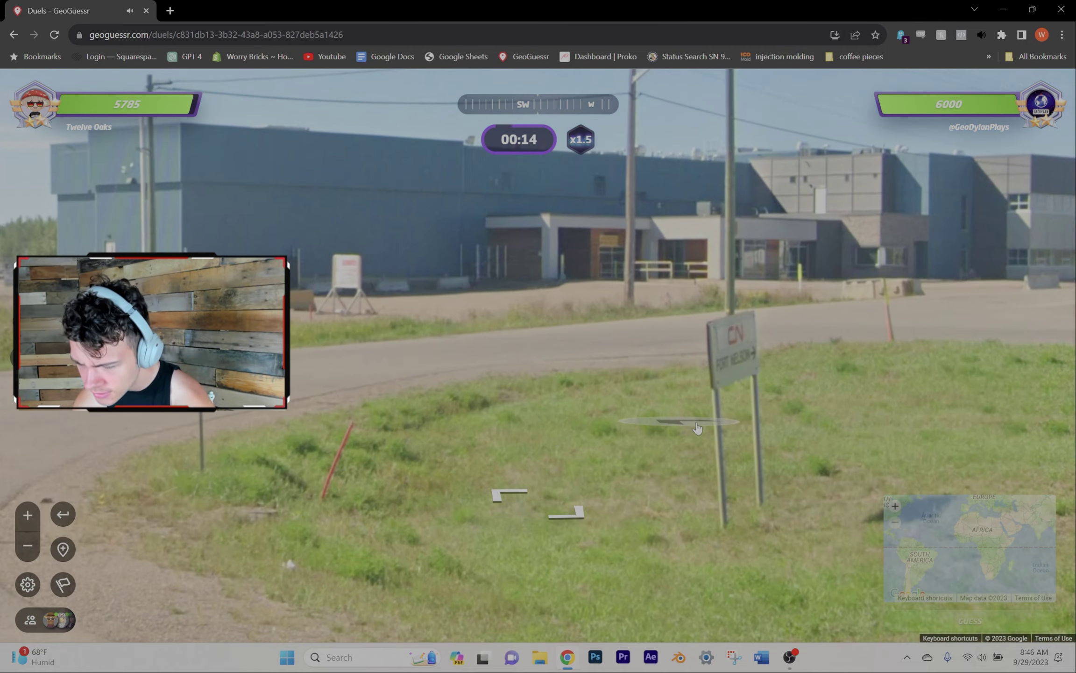
{"action": "left_click", "coordinate": [696, 429]}
{"action": "left_click_drag", "start_coordinate": [606, 337], "coordinate": [872, 322]}
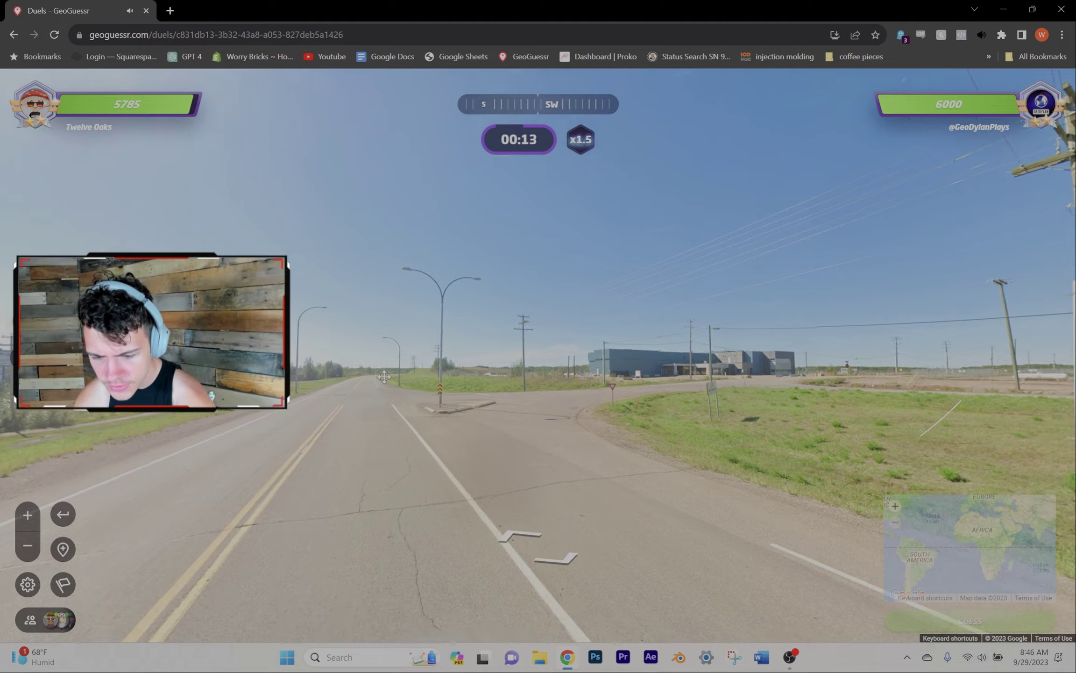
{"action": "left_click_drag", "start_coordinate": [942, 333], "coordinate": [492, 320]}
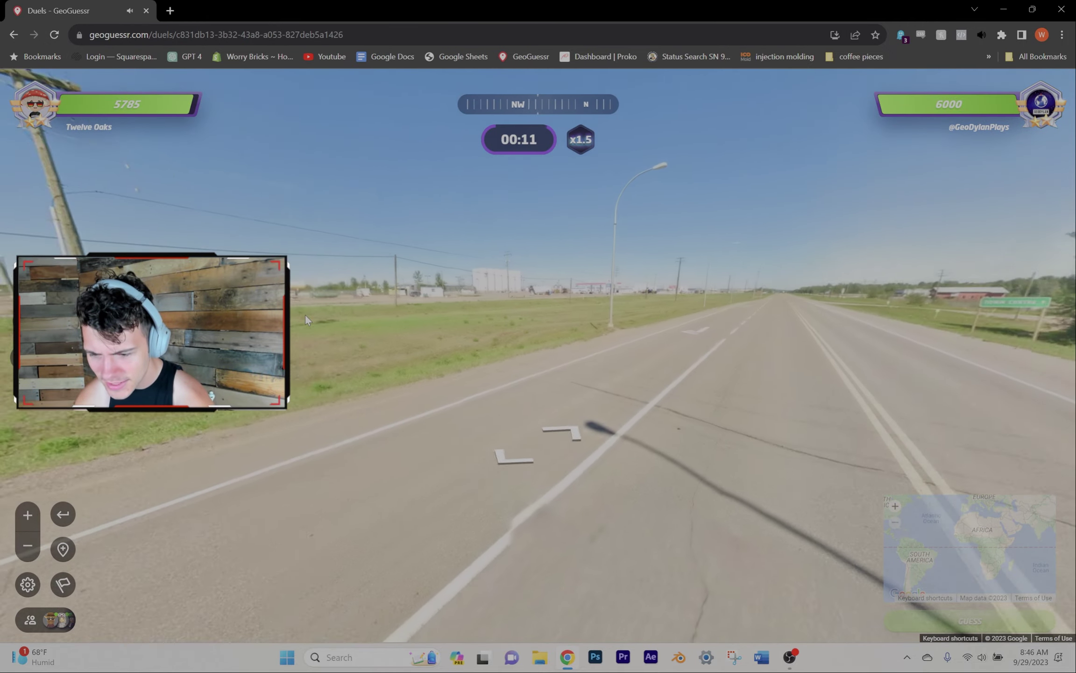
{"action": "left_click", "coordinate": [350, 343]}
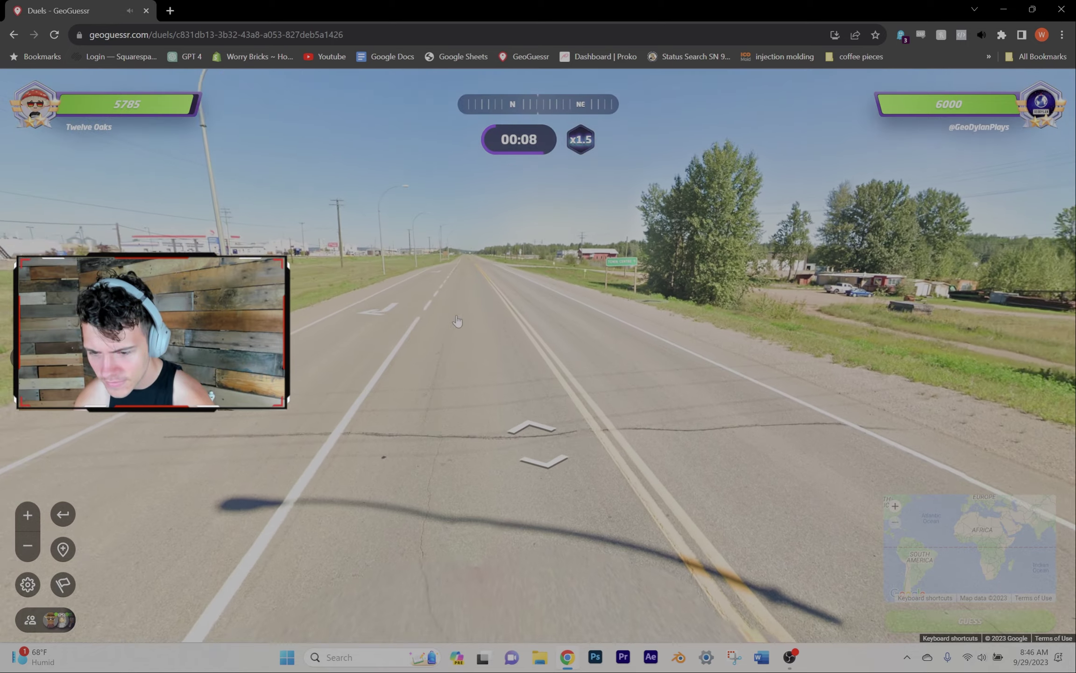
{"action": "left_click_drag", "start_coordinate": [349, 343], "coordinate": [841, 346]}
Turn the view south down the road before the Round 6 results appear.
{"action": "left_click_drag", "start_coordinate": [404, 354], "coordinate": [486, 354]}
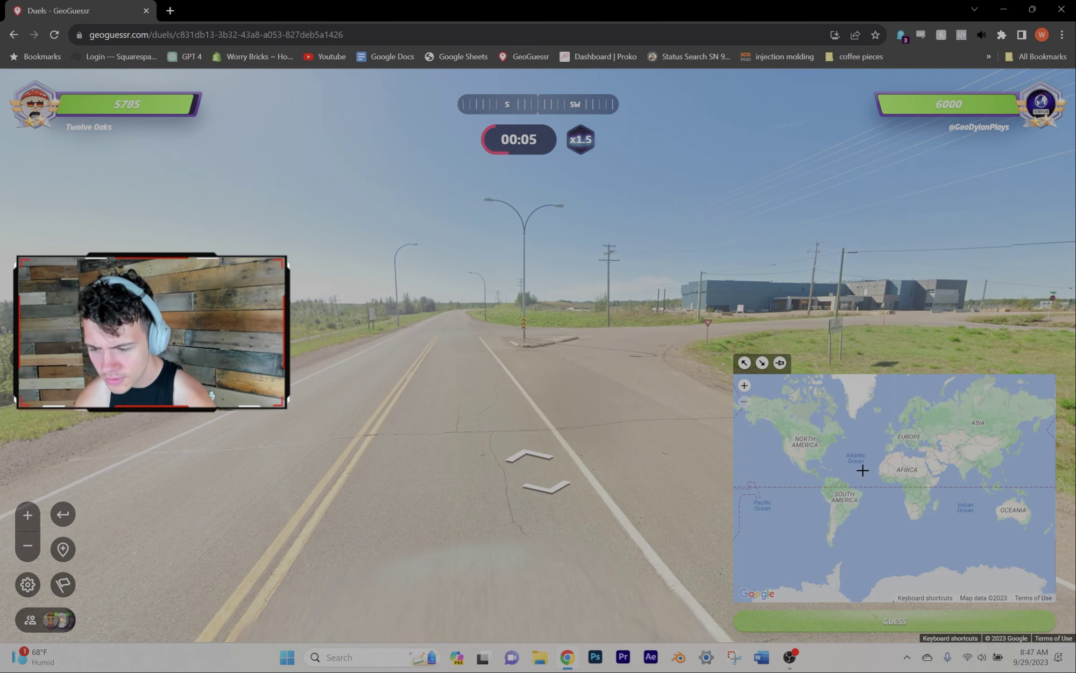
{"action": "scroll", "coordinate": [793, 430], "scroll_direction": "up", "scroll_amount": 2}
{"action": "scroll", "coordinate": [825, 483], "scroll_direction": "up", "scroll_amount": 2}
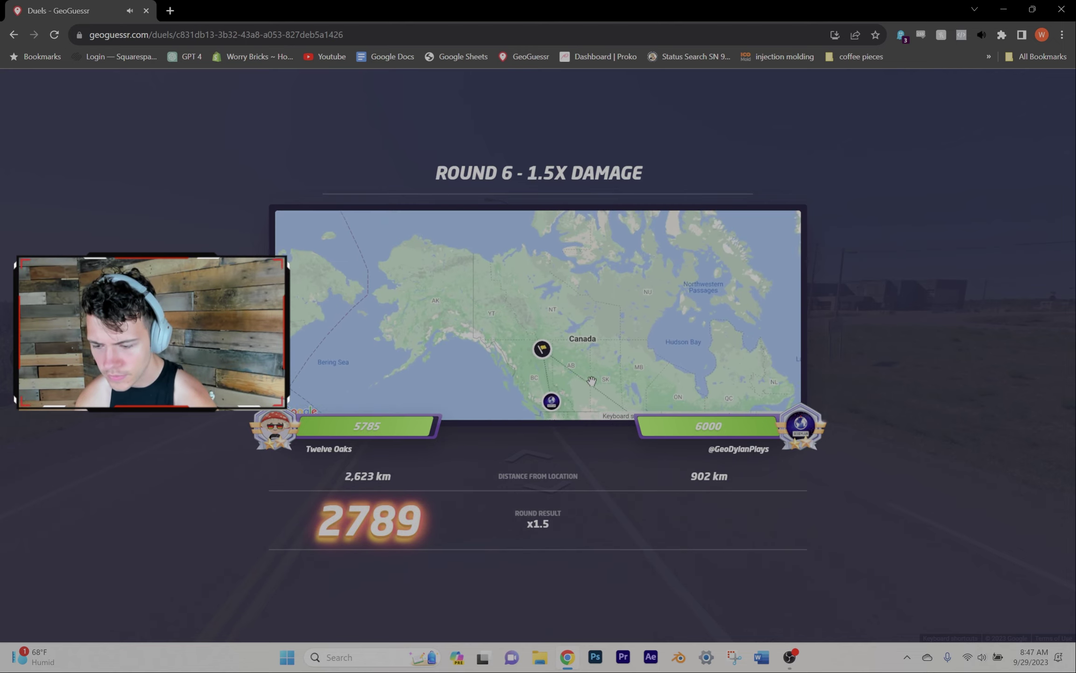
Open the emote picker, move down the UK street, and turn to the School Streets banner.
{"action": "left_click", "coordinate": [10, 361]}
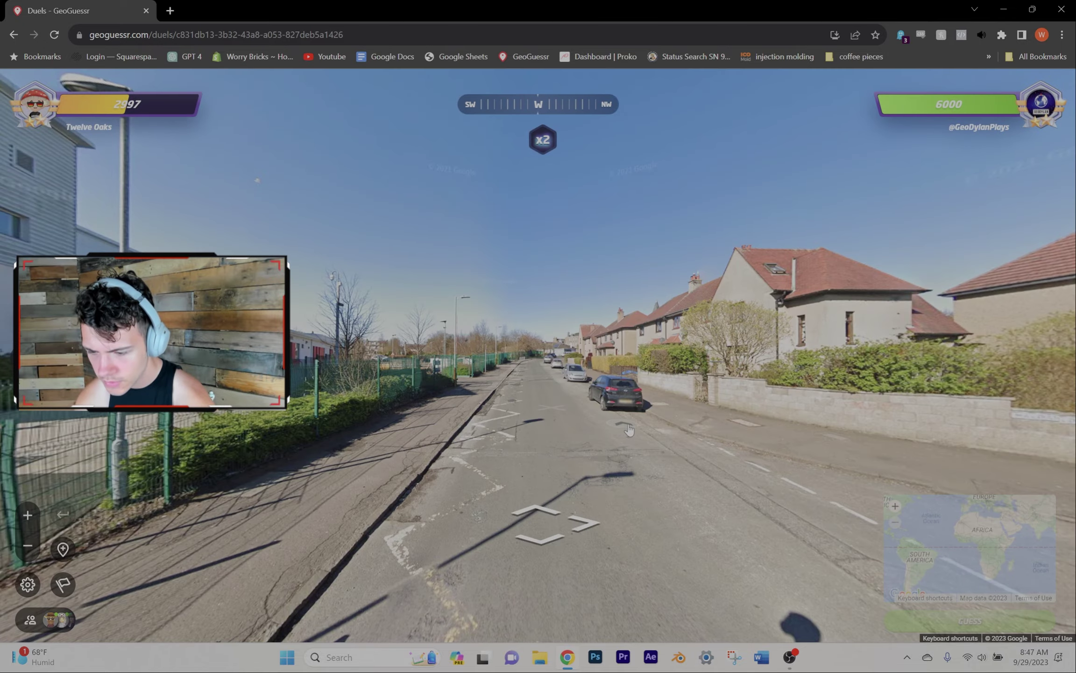
{"action": "left_click", "coordinate": [630, 430]}
{"action": "left_click", "coordinate": [614, 448]}
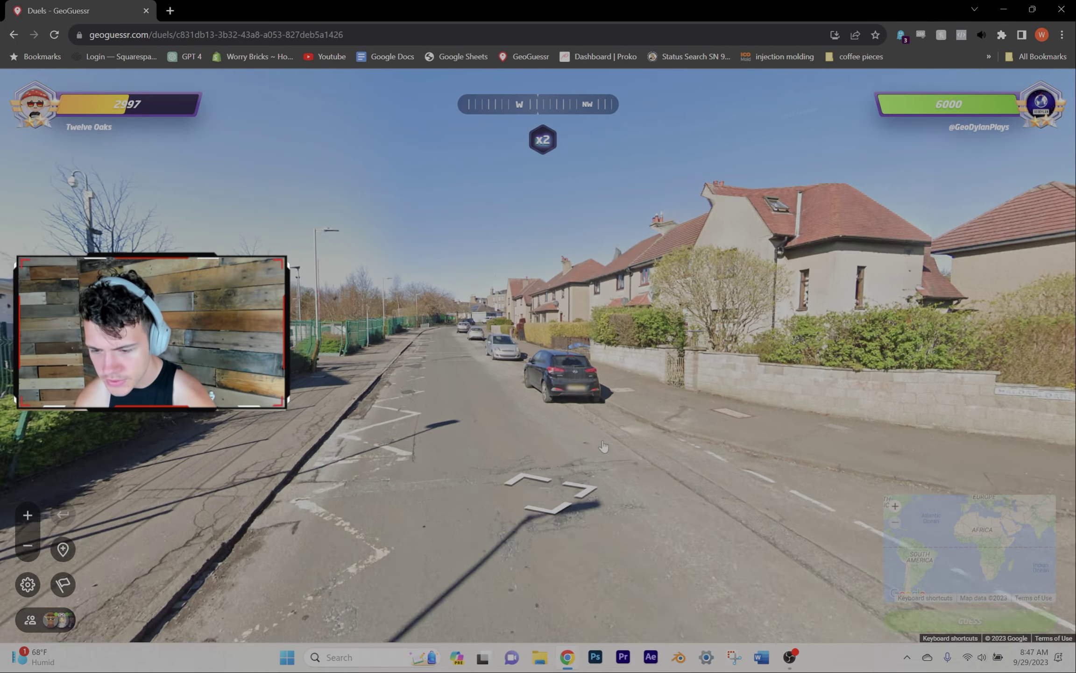
{"action": "left_click_drag", "start_coordinate": [613, 450], "coordinate": [449, 433]}
{"action": "left_click_drag", "start_coordinate": [852, 391], "coordinate": [589, 395]}
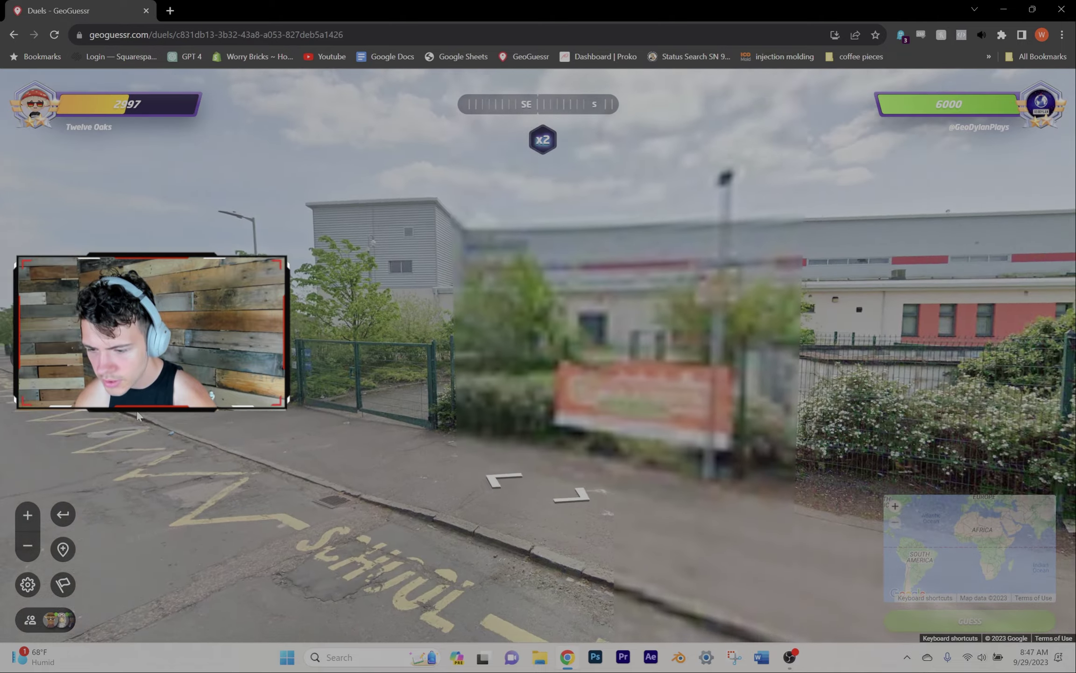
{"action": "left_click_drag", "start_coordinate": [840, 412], "coordinate": [559, 413]}
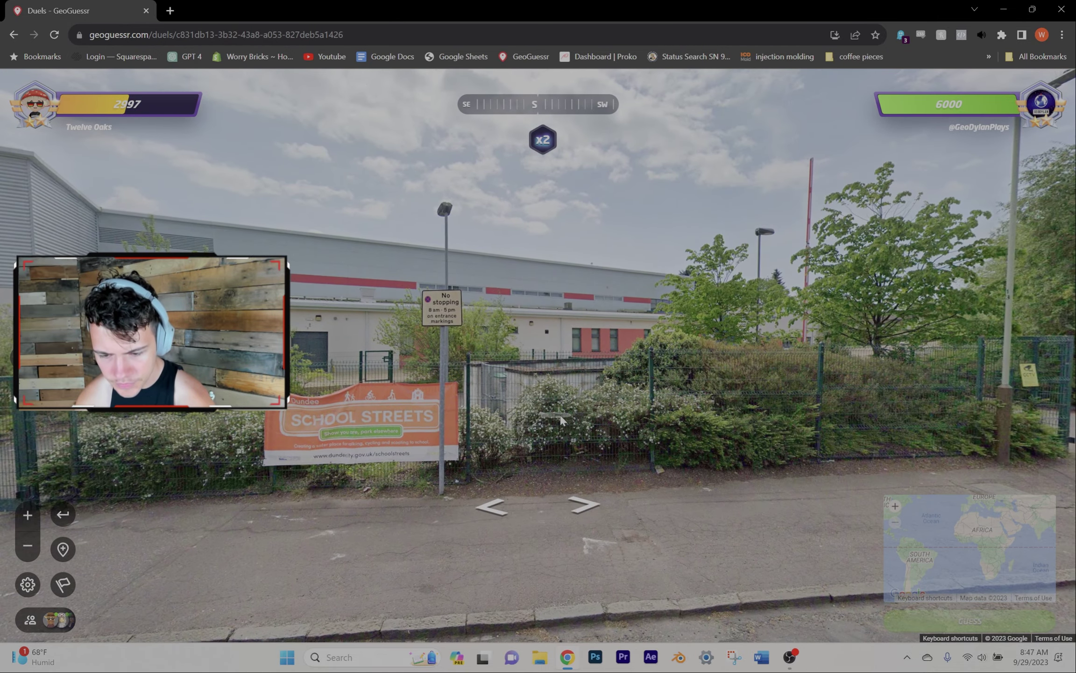
{"action": "scroll", "coordinate": [870, 457], "scroll_direction": "up", "scroll_amount": 2}
{"action": "scroll", "coordinate": [925, 437], "scroll_direction": "up", "scroll_amount": 1}
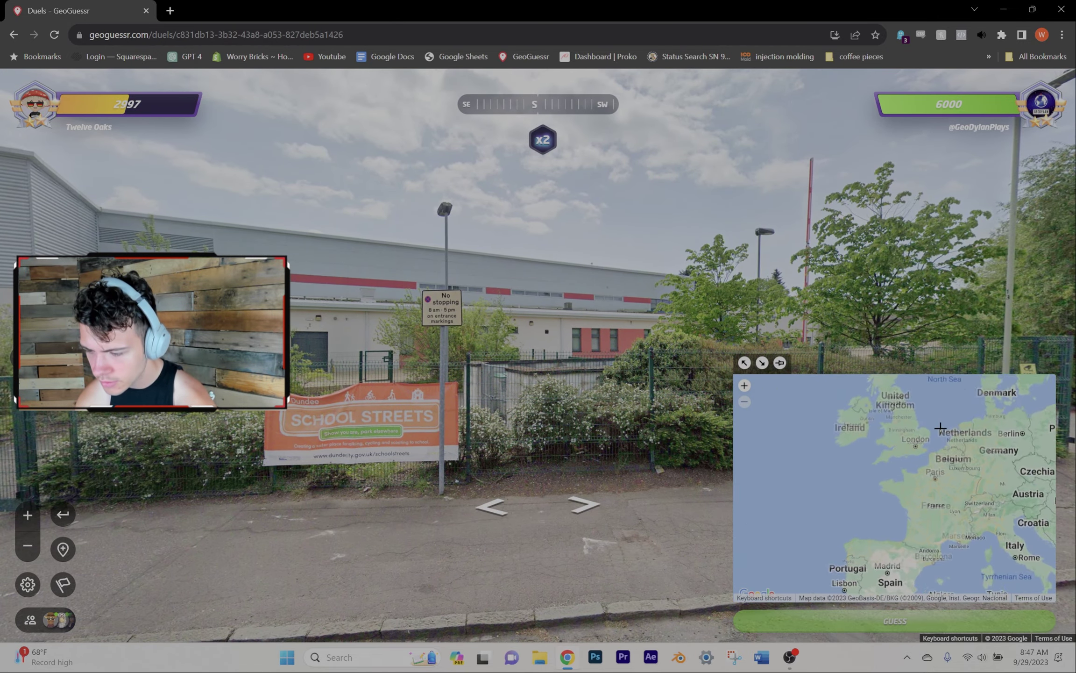
{"action": "scroll", "coordinate": [907, 424], "scroll_direction": "up", "scroll_amount": 2}
{"action": "scroll", "coordinate": [907, 423], "scroll_direction": "up", "scroll_amount": 1}
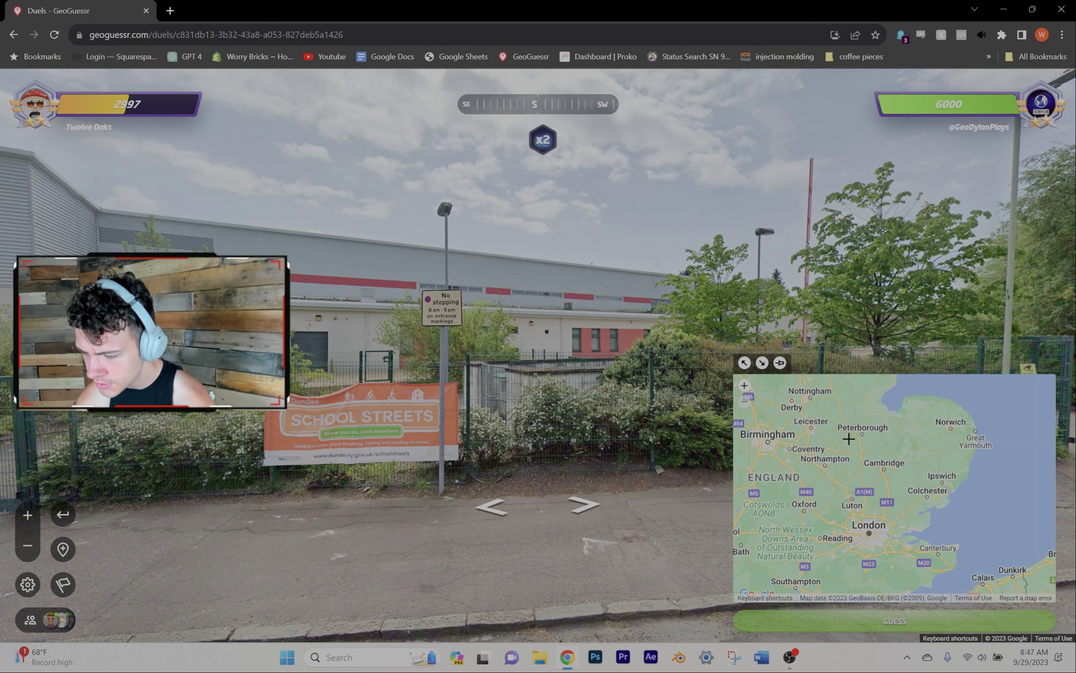
Pan the guess map north to Scotland and submit a guess at Dundee.
{"action": "mouse_move", "coordinate": [812, 458]}
{"action": "left_mouse_down"}
{"action": "mouse_move", "coordinate": [998, 404]}
{"action": "mouse_move", "coordinate": [933, 534]}
{"action": "left_mouse_up"}
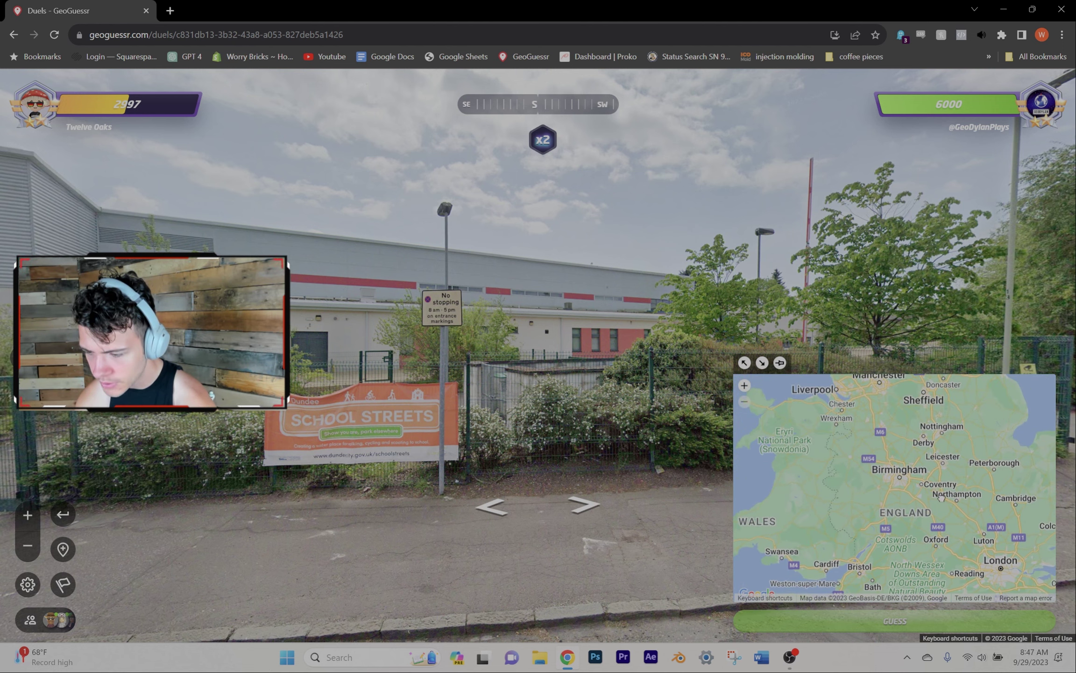
{"action": "left_click_drag", "start_coordinate": [950, 416], "coordinate": [945, 581]}
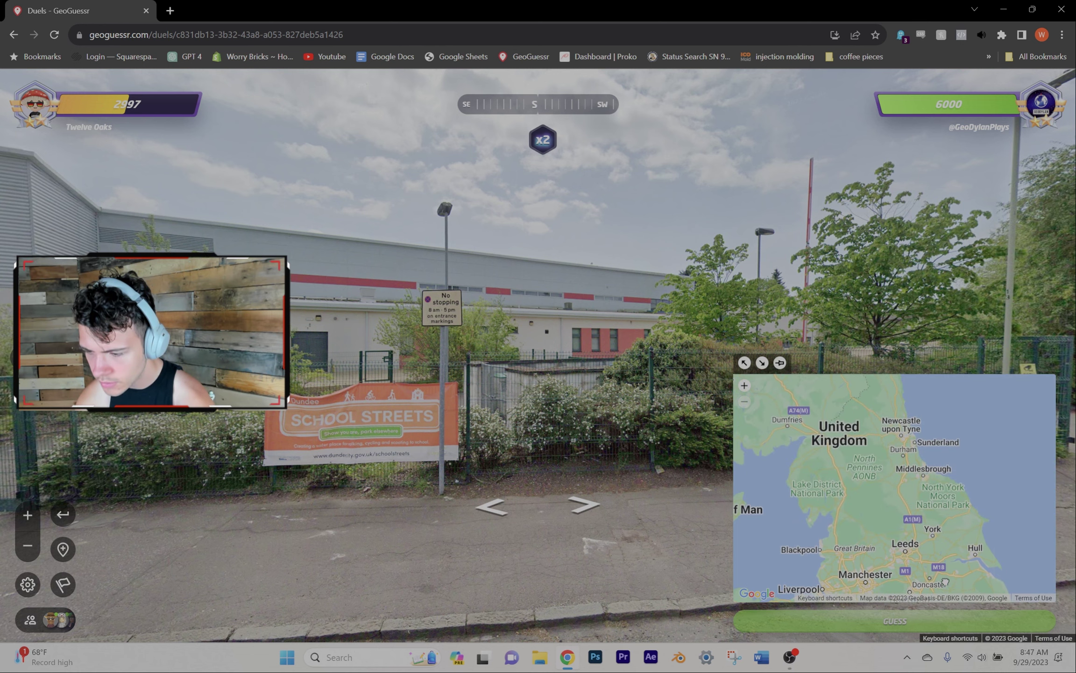
{"action": "mouse_move", "coordinate": [878, 463]}
{"action": "left_mouse_down"}
{"action": "mouse_move", "coordinate": [929, 584]}
{"action": "mouse_move", "coordinate": [942, 585]}
{"action": "left_mouse_up"}
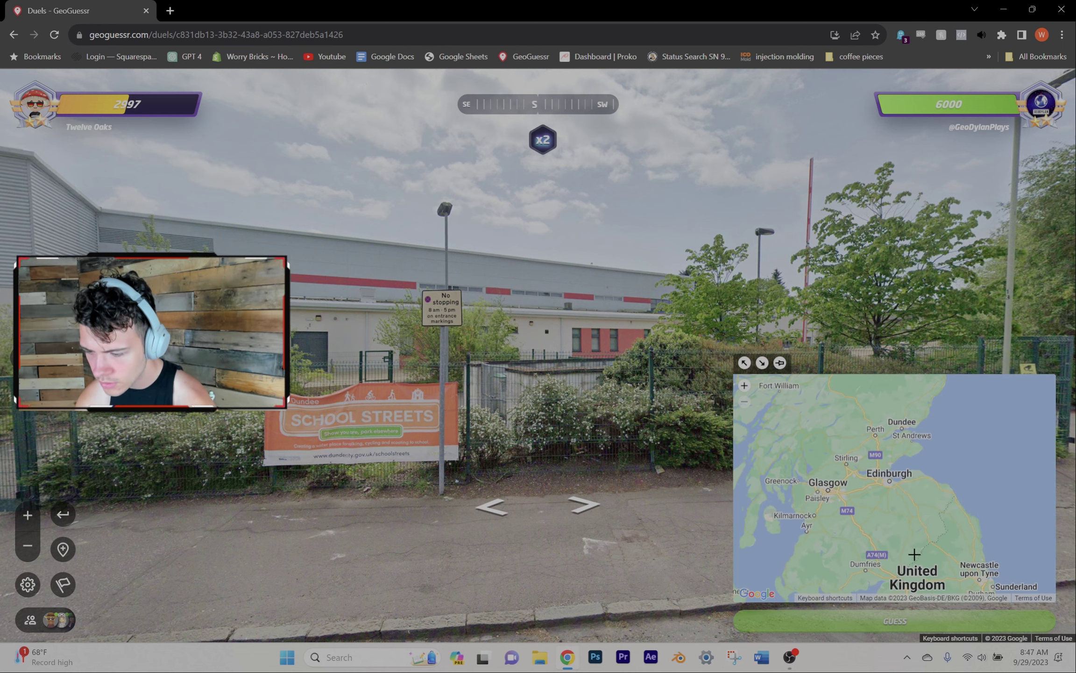
{"action": "scroll", "coordinate": [900, 431], "scroll_direction": "up", "scroll_amount": 3}
{"action": "left_click", "coordinate": [903, 438]}
{"action": "key", "text": "space"}
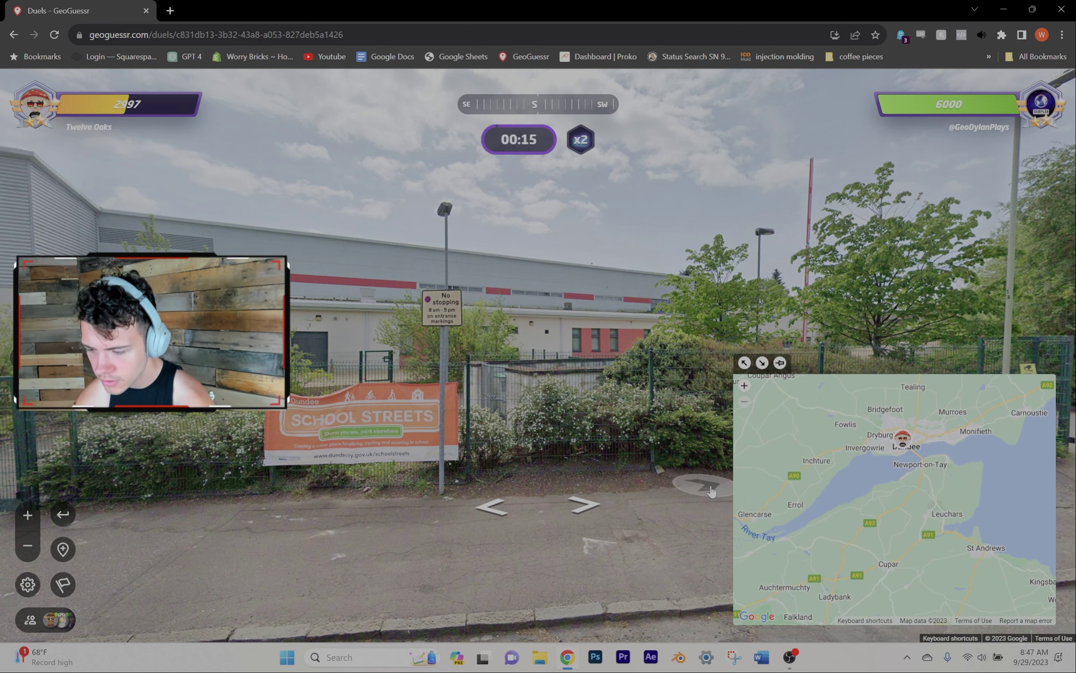
{"action": "scroll", "coordinate": [846, 474], "scroll_direction": "down", "scroll_amount": 2}
{"action": "scroll", "coordinate": [846, 530], "scroll_direction": "down", "scroll_amount": 2}
{"action": "scroll", "coordinate": [858, 521], "scroll_direction": "down", "scroll_amount": 1}
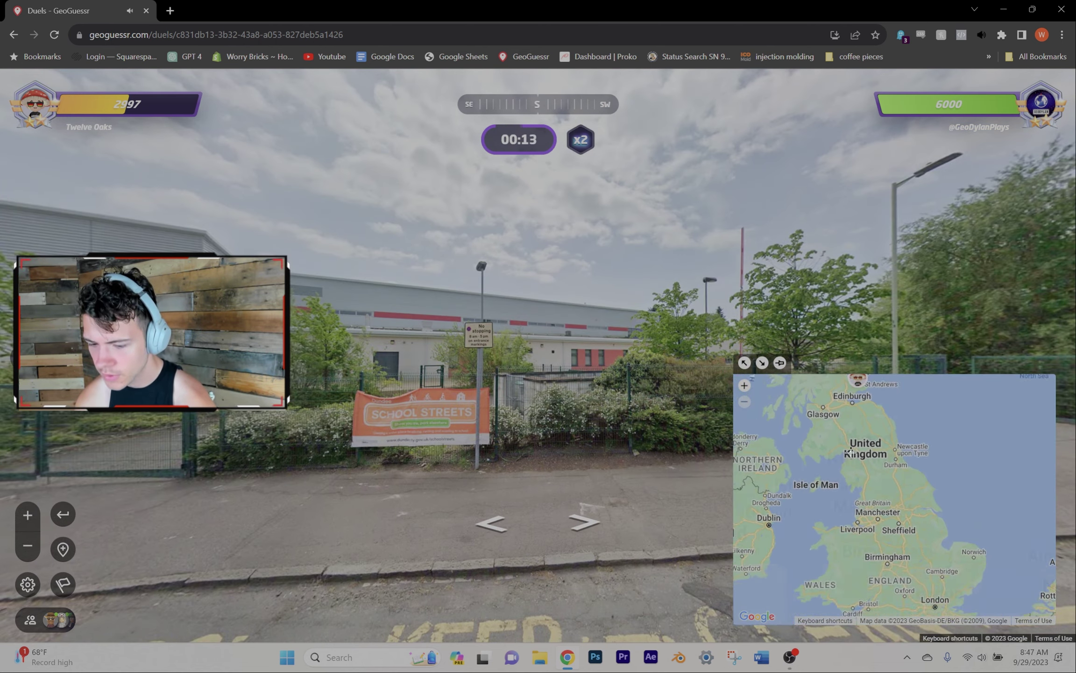
{"action": "scroll", "coordinate": [874, 498], "scroll_direction": "down", "scroll_amount": 1}
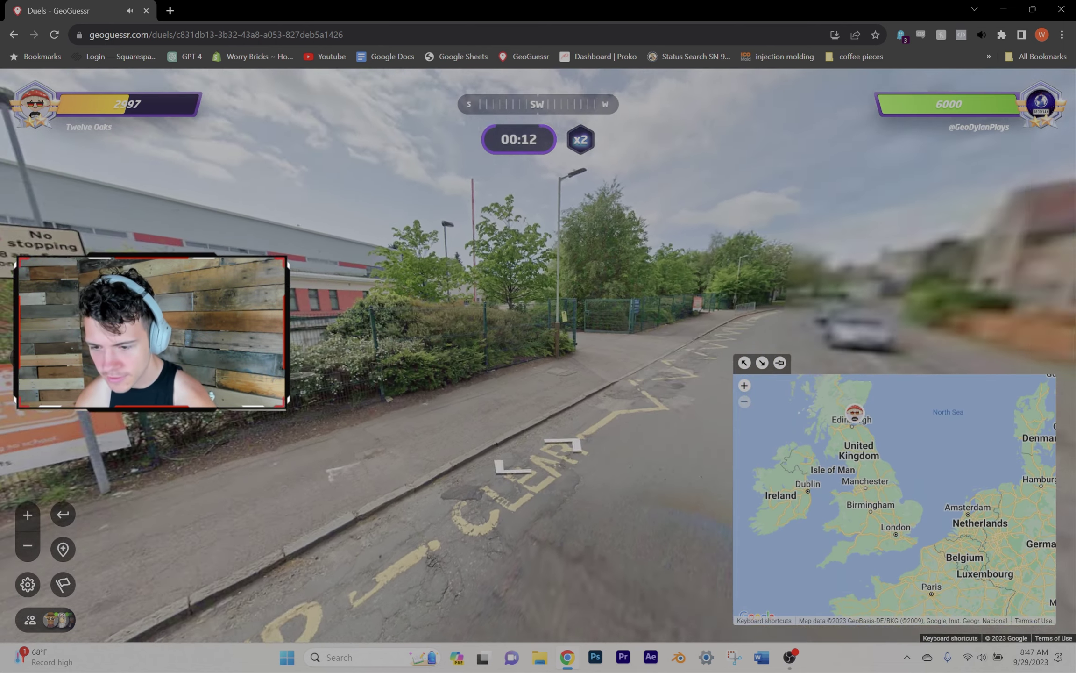
Turn west and move down the road to the junction.
{"action": "left_click_drag", "start_coordinate": [600, 460], "coordinate": [520, 300]}
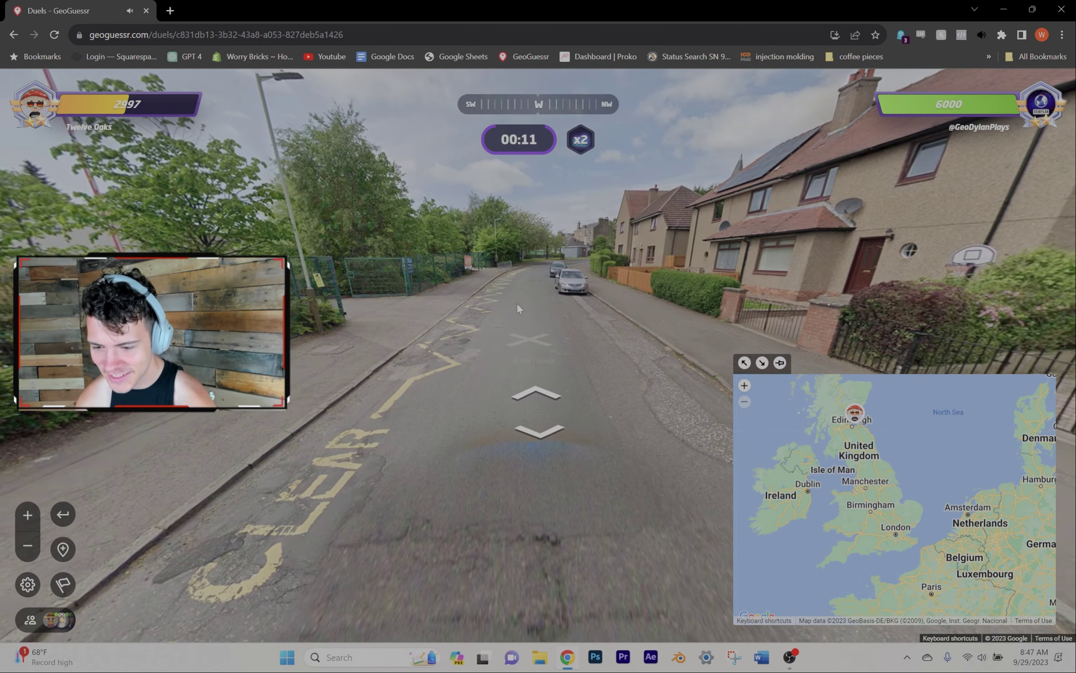
{"action": "left_click", "coordinate": [531, 286]}
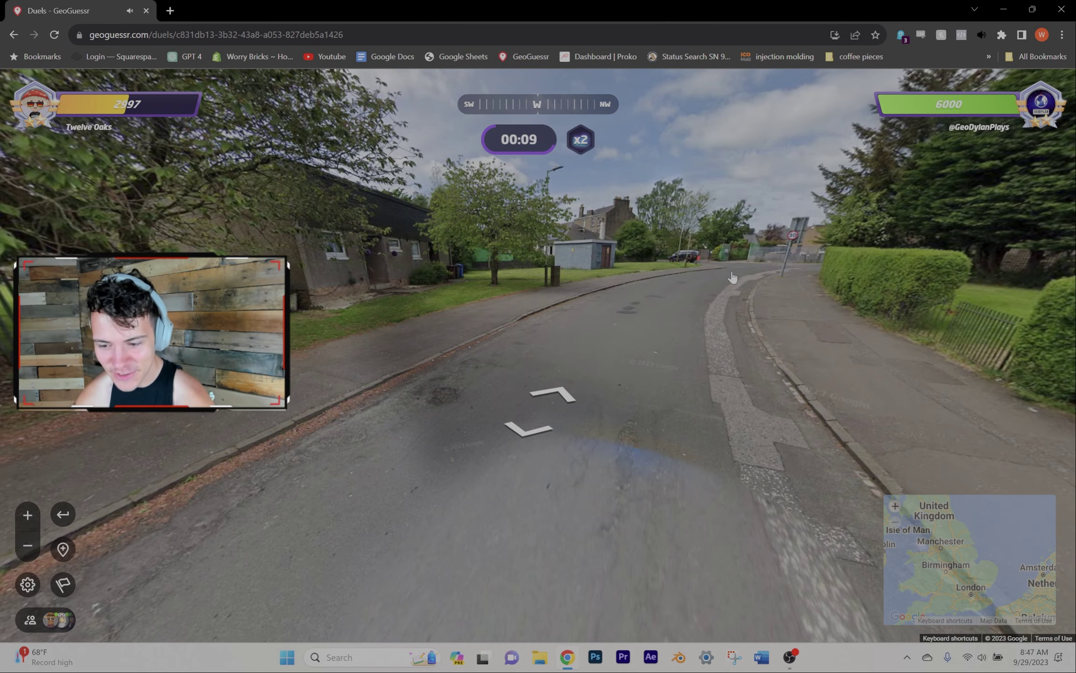
{"action": "left_click", "coordinate": [743, 272]}
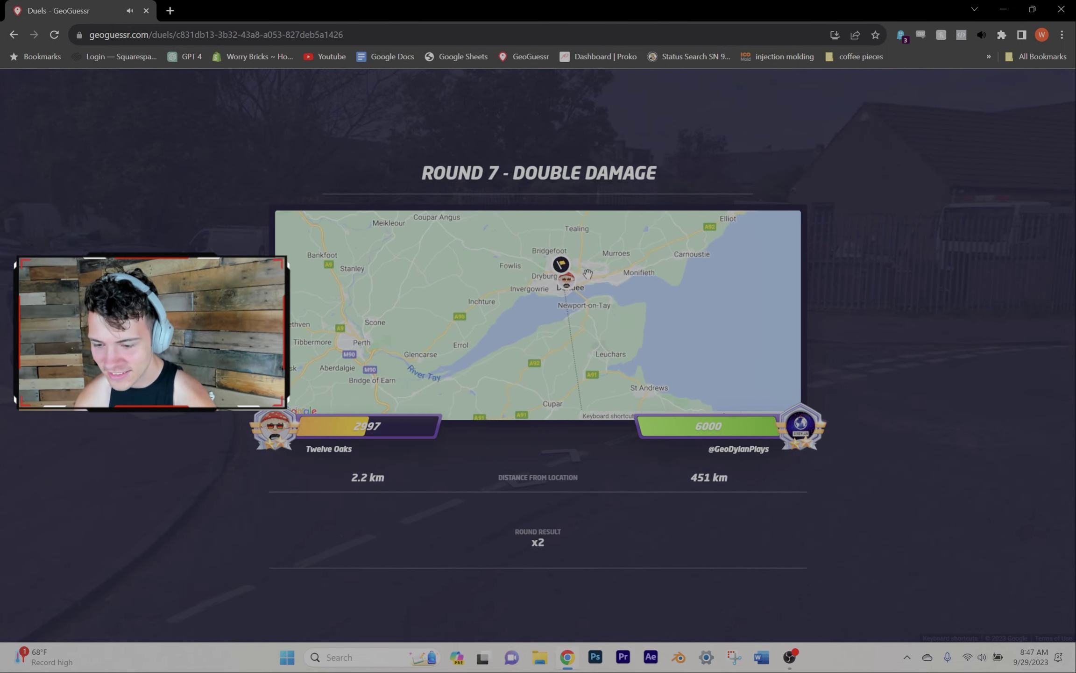
{"action": "scroll", "coordinate": [586, 273], "scroll_direction": "down", "scroll_amount": 3}
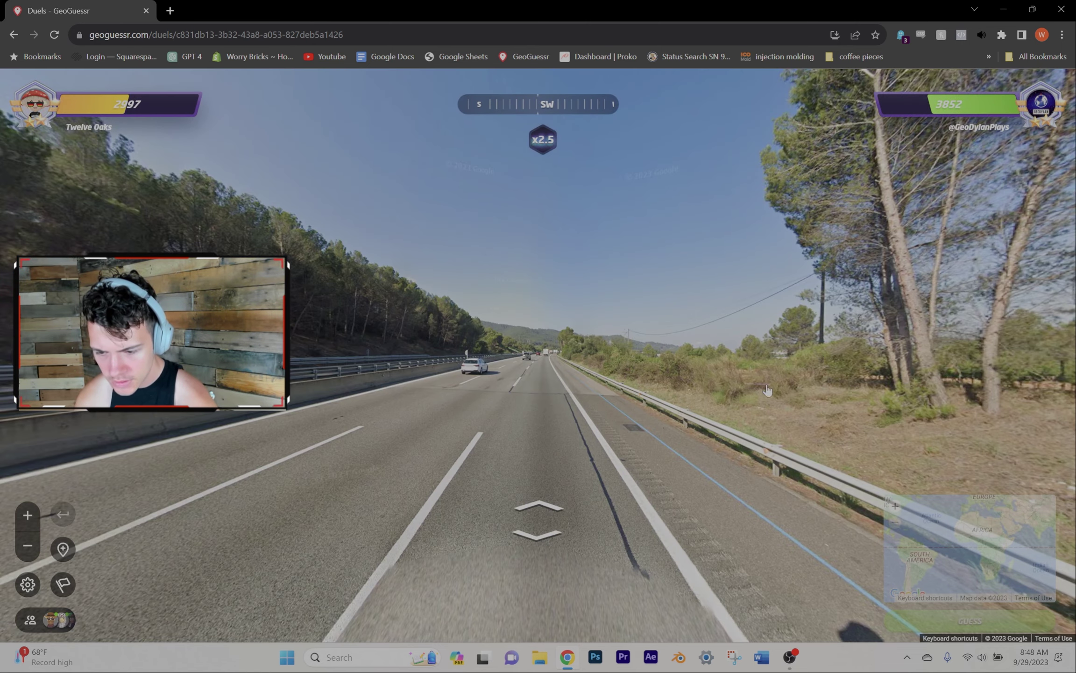
Advance down the highway, glancing at the eastern roadside along the way.
{"action": "left_click", "coordinate": [455, 347]}
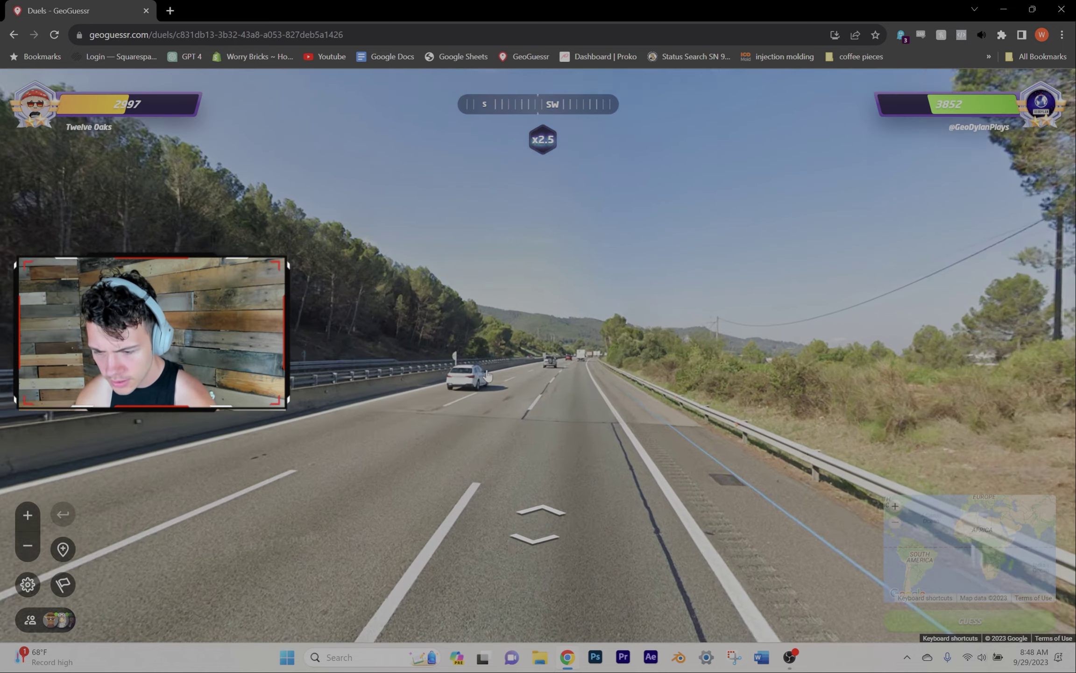
{"action": "scroll", "coordinate": [485, 395], "scroll_direction": "up", "scroll_amount": 2}
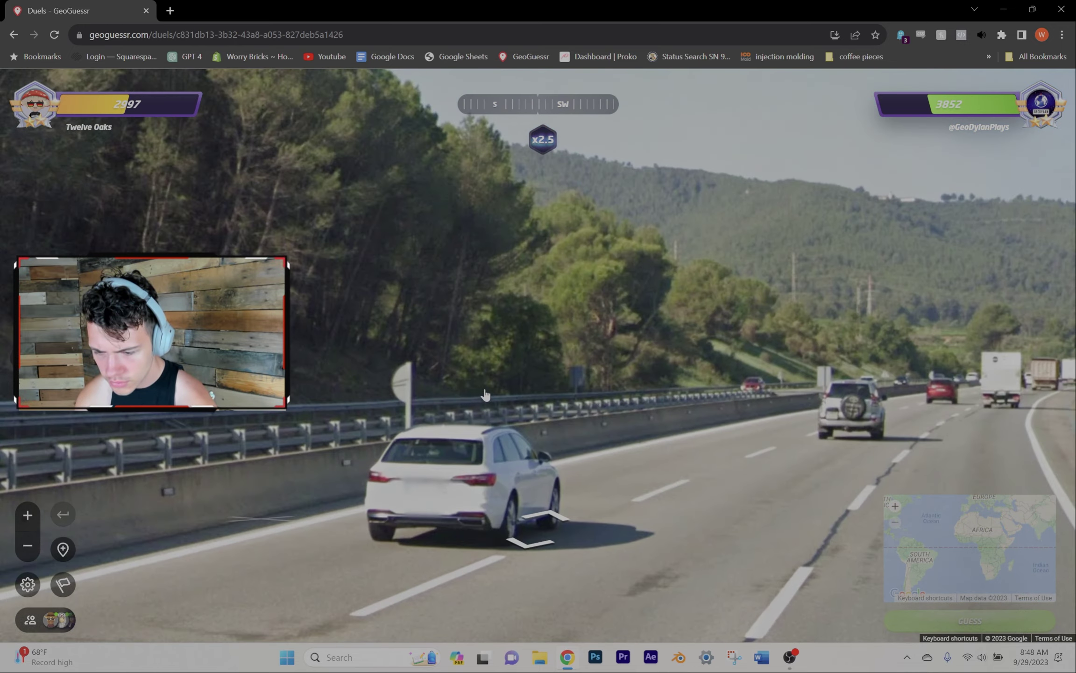
{"action": "scroll", "coordinate": [484, 394], "scroll_direction": "down", "scroll_amount": 2}
{"action": "scroll", "coordinate": [480, 428], "scroll_direction": "up", "scroll_amount": 2}
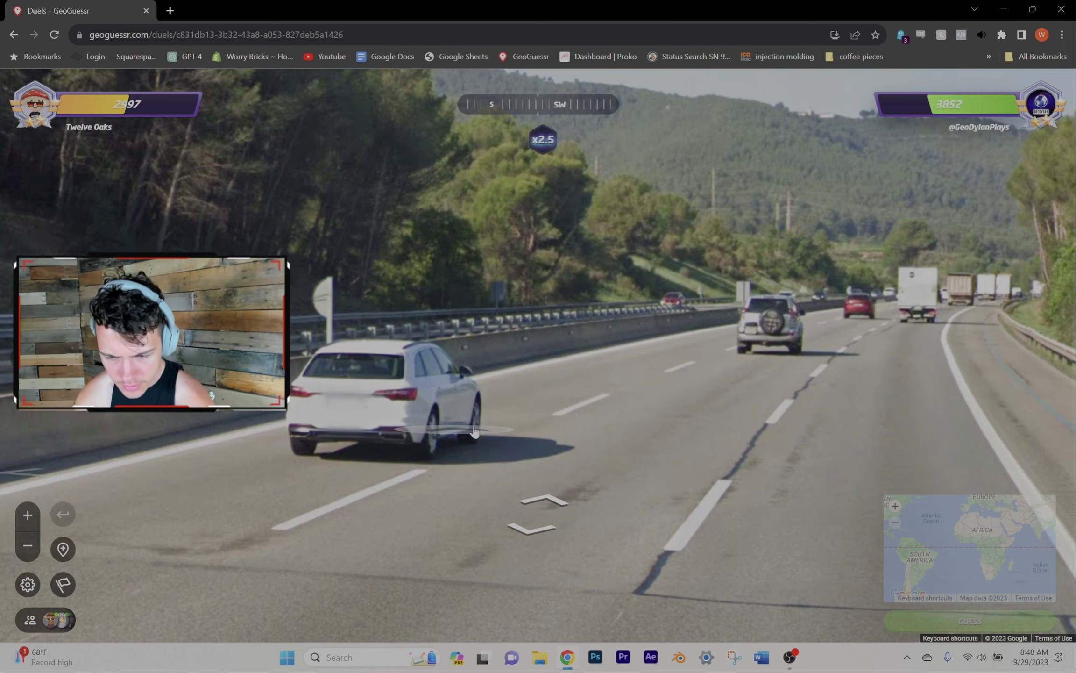
{"action": "left_click", "coordinate": [709, 342]}
{"action": "left_click", "coordinate": [715, 348]}
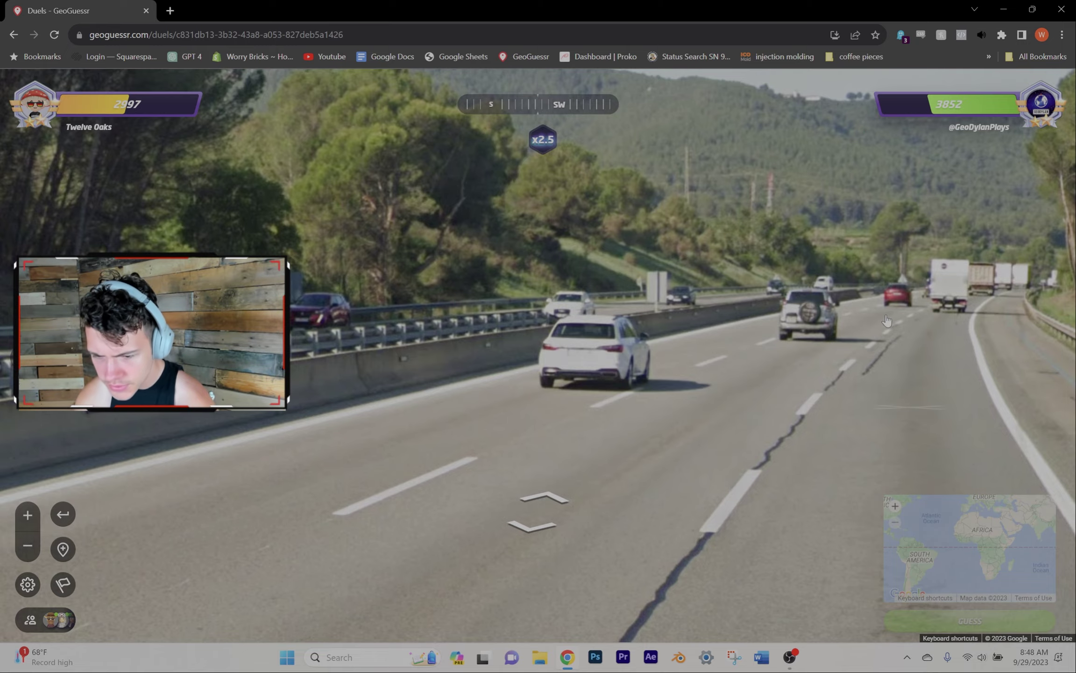
{"action": "left_click", "coordinate": [822, 336]}
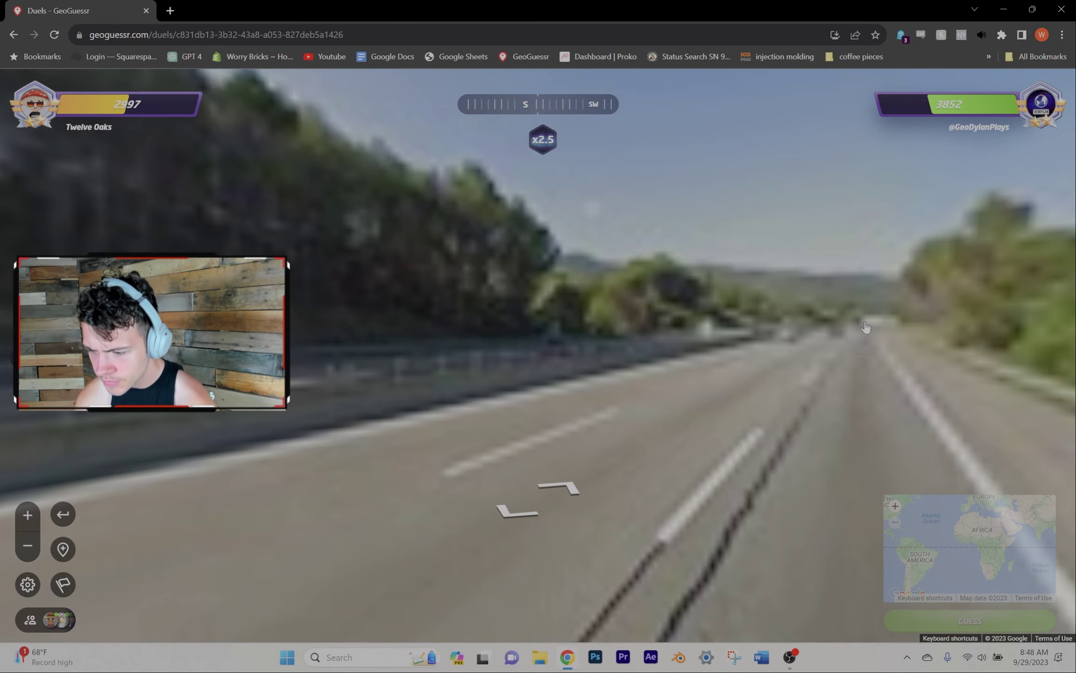
{"action": "left_click", "coordinate": [866, 327]}
{"action": "left_click_drag", "start_coordinate": [866, 328], "coordinate": [420, 341]}
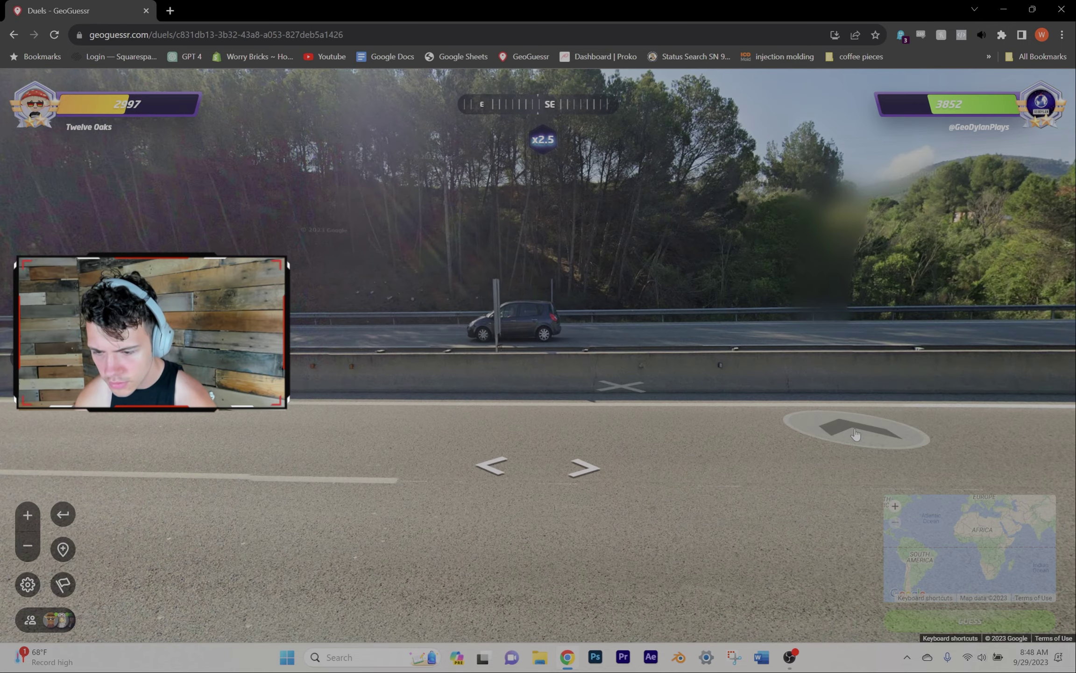
{"action": "left_click", "coordinate": [853, 429]}
{"action": "left_click", "coordinate": [328, 345]}
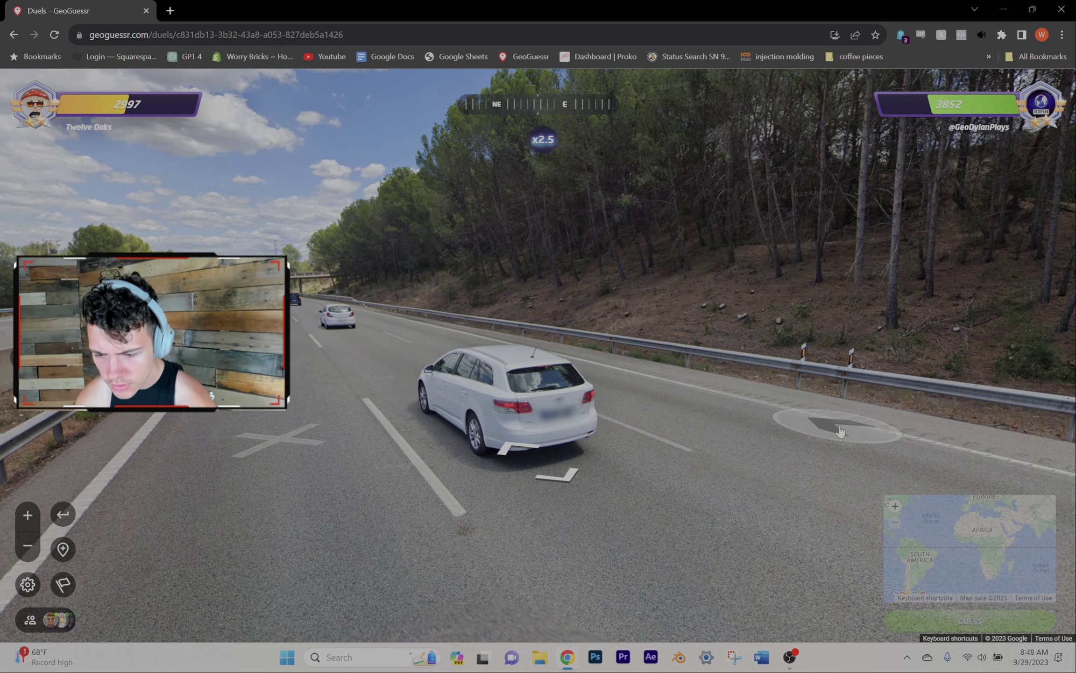
{"action": "left_click", "coordinate": [839, 431]}
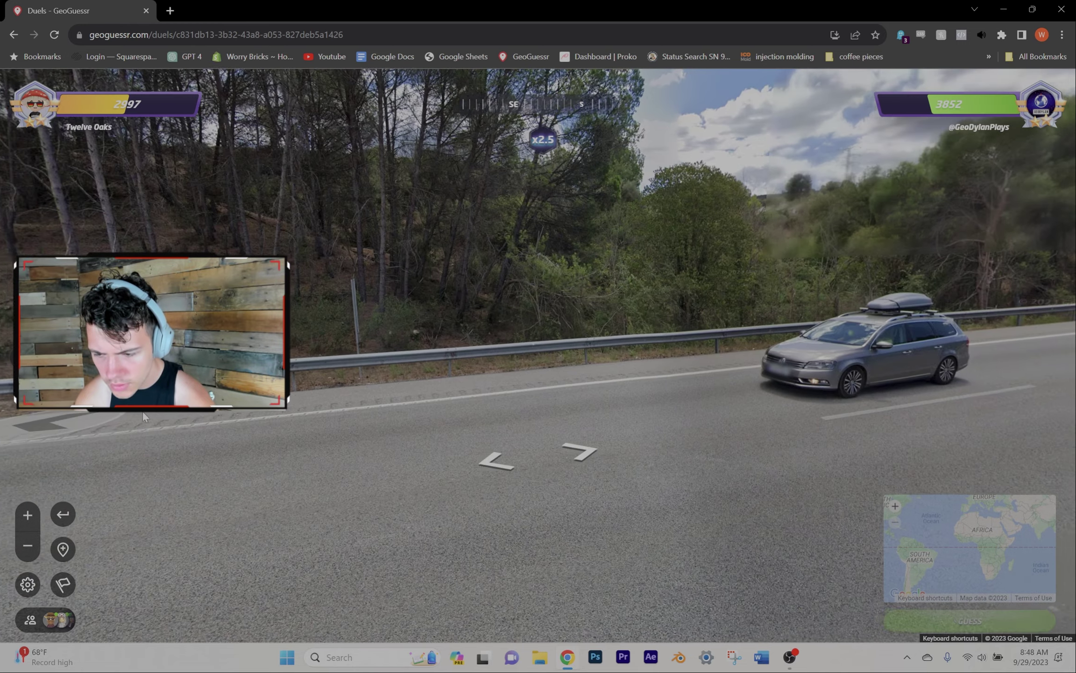
{"action": "left_click_drag", "start_coordinate": [839, 430], "coordinate": [569, 352]}
Continue toward the camper van, scanning the opposite carriageway and the roadside hill.
{"action": "left_click", "coordinate": [611, 312]}
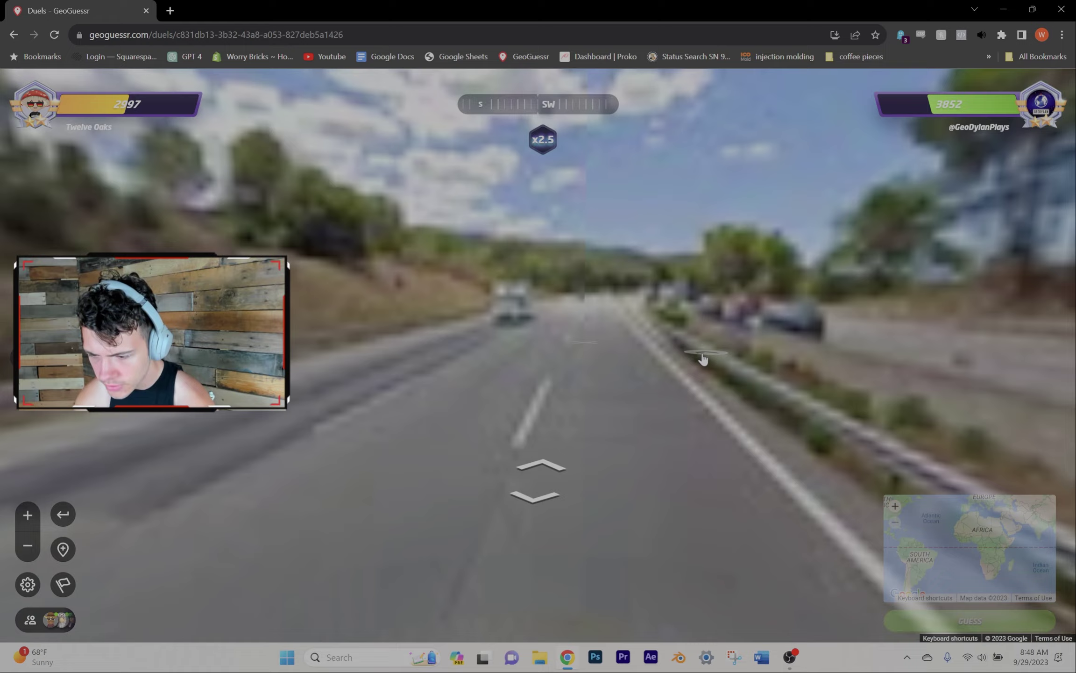
{"action": "left_click", "coordinate": [703, 360]}
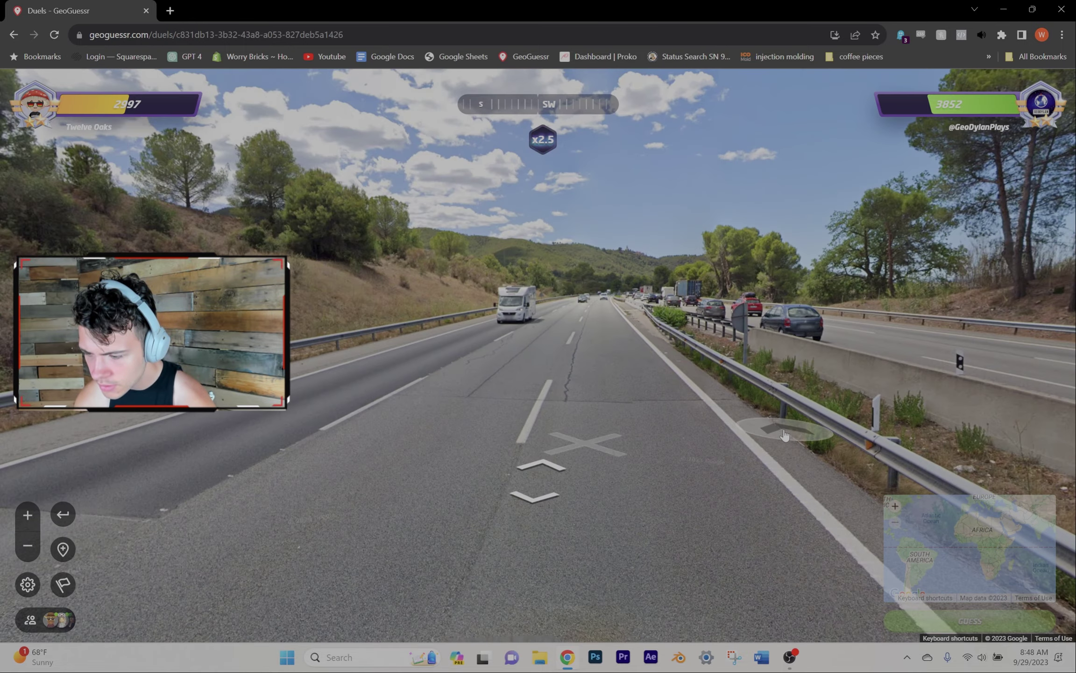
{"action": "left_click_drag", "start_coordinate": [707, 410], "coordinate": [324, 415]}
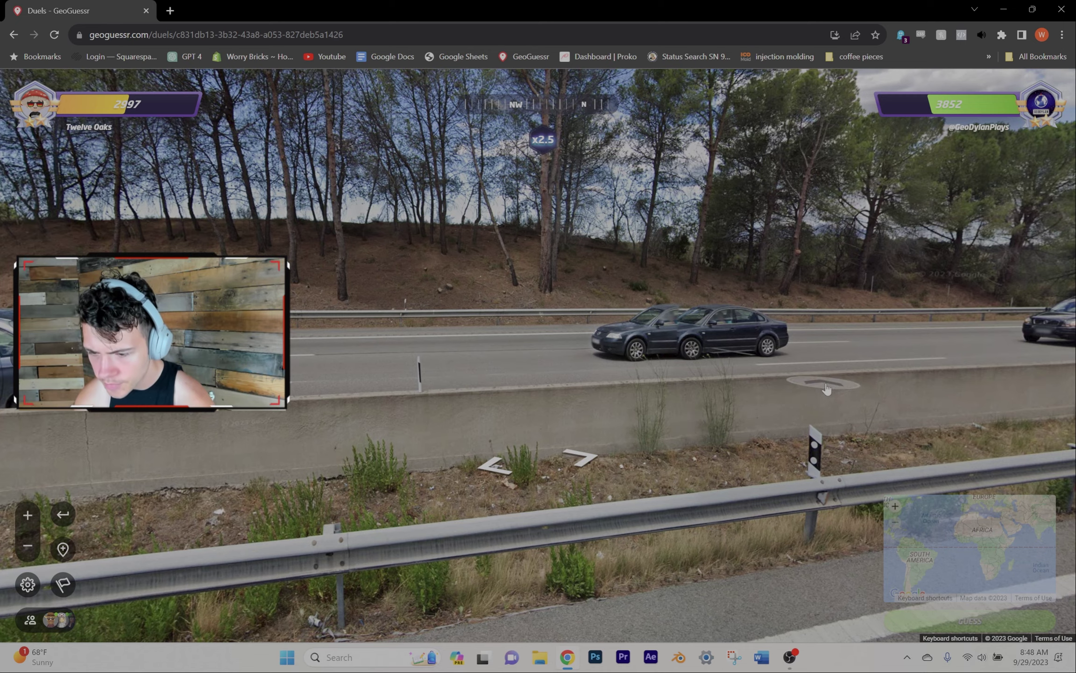
{"action": "left_click_drag", "start_coordinate": [826, 389], "coordinate": [402, 395]}
{"action": "left_click_drag", "start_coordinate": [915, 348], "coordinate": [525, 354]}
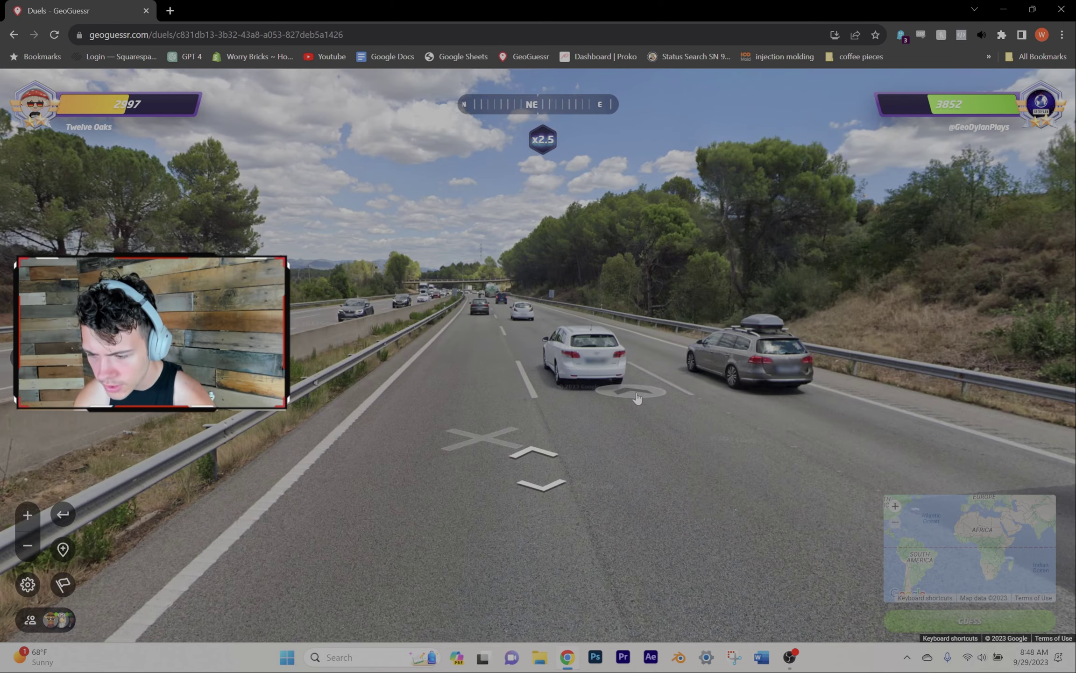
{"action": "left_click", "coordinate": [752, 402]}
{"action": "left_click_drag", "start_coordinate": [1009, 319], "coordinate": [623, 301]}
{"action": "left_click", "coordinate": [624, 301]}
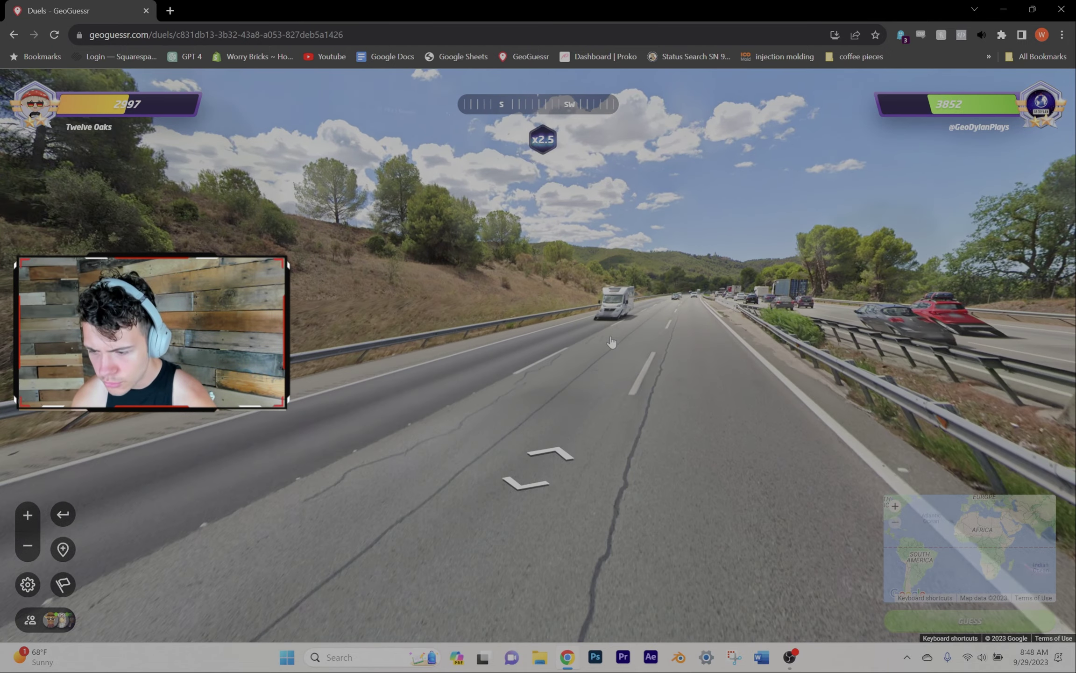
{"action": "mouse_move", "coordinate": [626, 340]}
{"action": "left_mouse_down"}
{"action": "mouse_move", "coordinate": [469, 248]}
{"action": "mouse_move", "coordinate": [603, 309]}
{"action": "left_mouse_up"}
Push on southwest past the dark car to the 179.5 km roadside marker.
{"action": "left_click", "coordinate": [714, 271]}
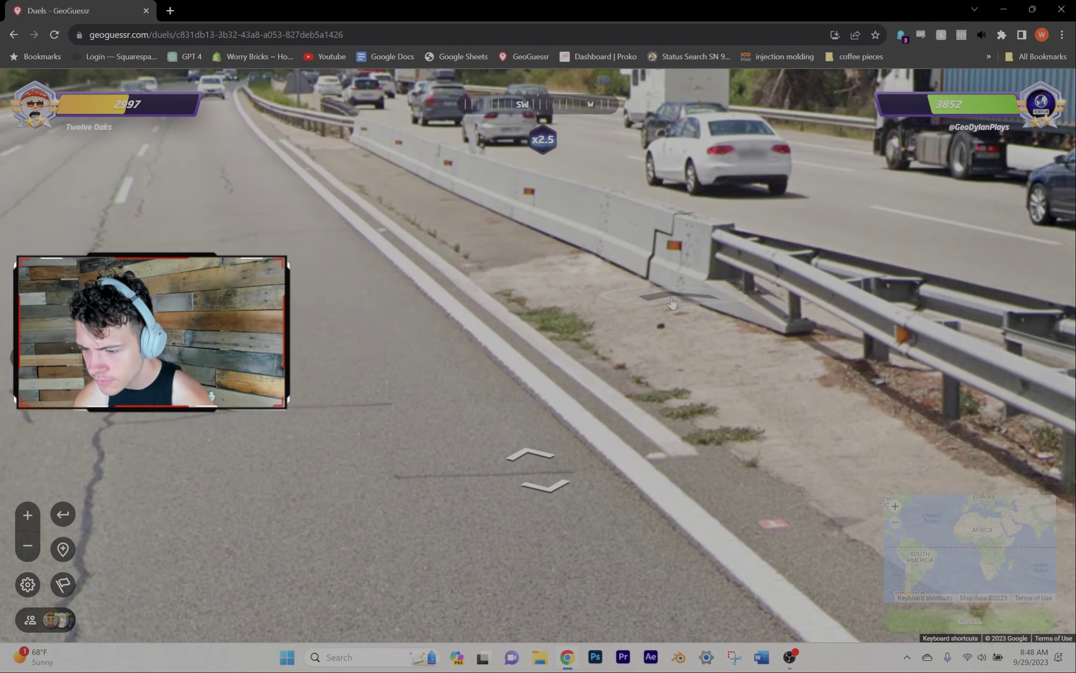
{"action": "left_click_drag", "start_coordinate": [714, 270], "coordinate": [475, 283]}
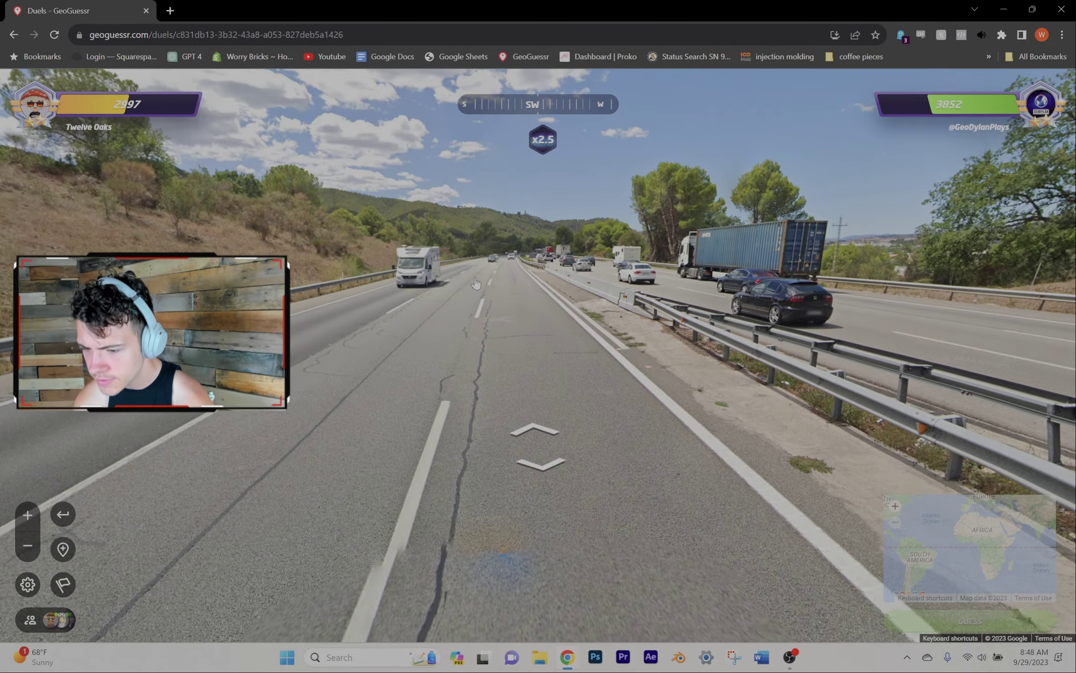
{"action": "left_click", "coordinate": [514, 263]}
{"action": "left_click", "coordinate": [761, 310]}
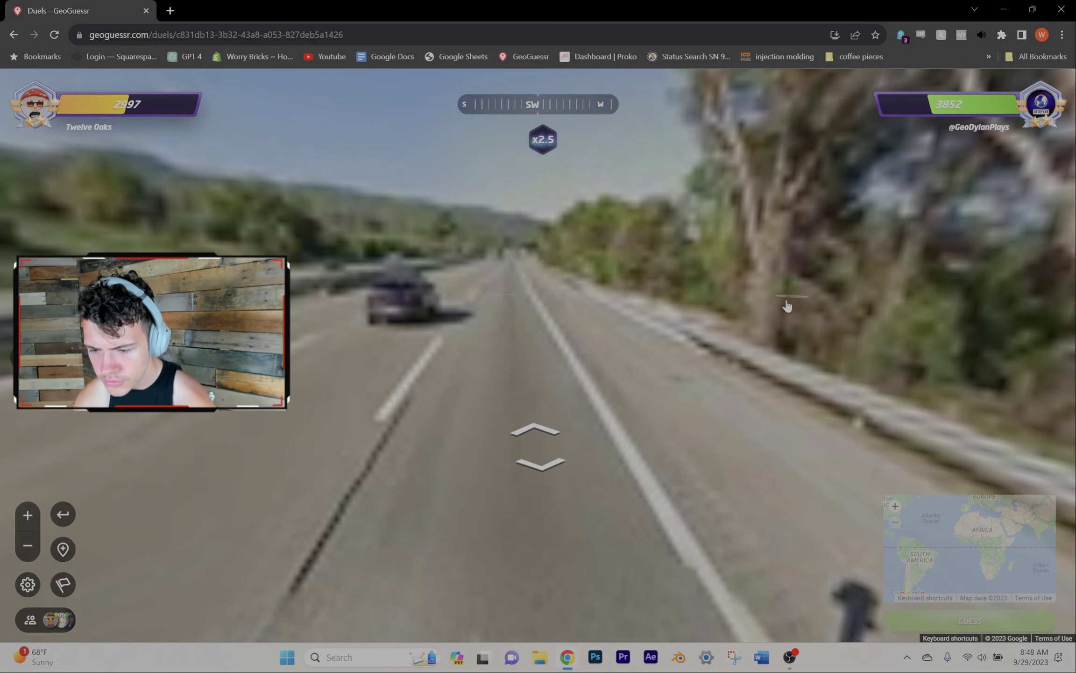
{"action": "left_click", "coordinate": [555, 279]}
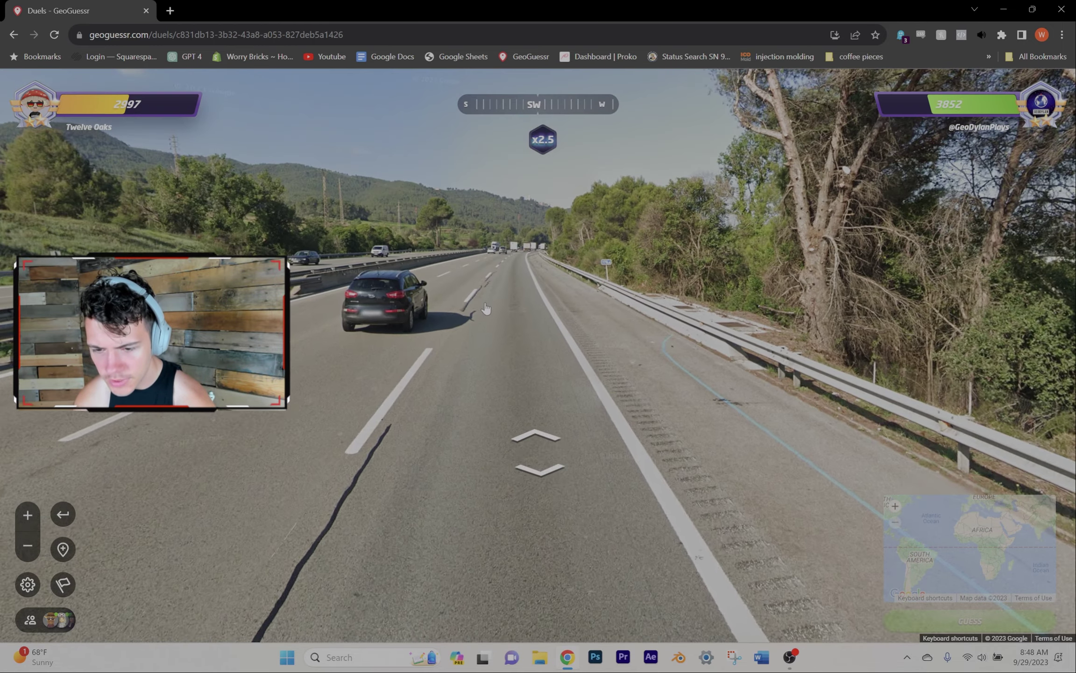
{"action": "left_click", "coordinate": [484, 309]}
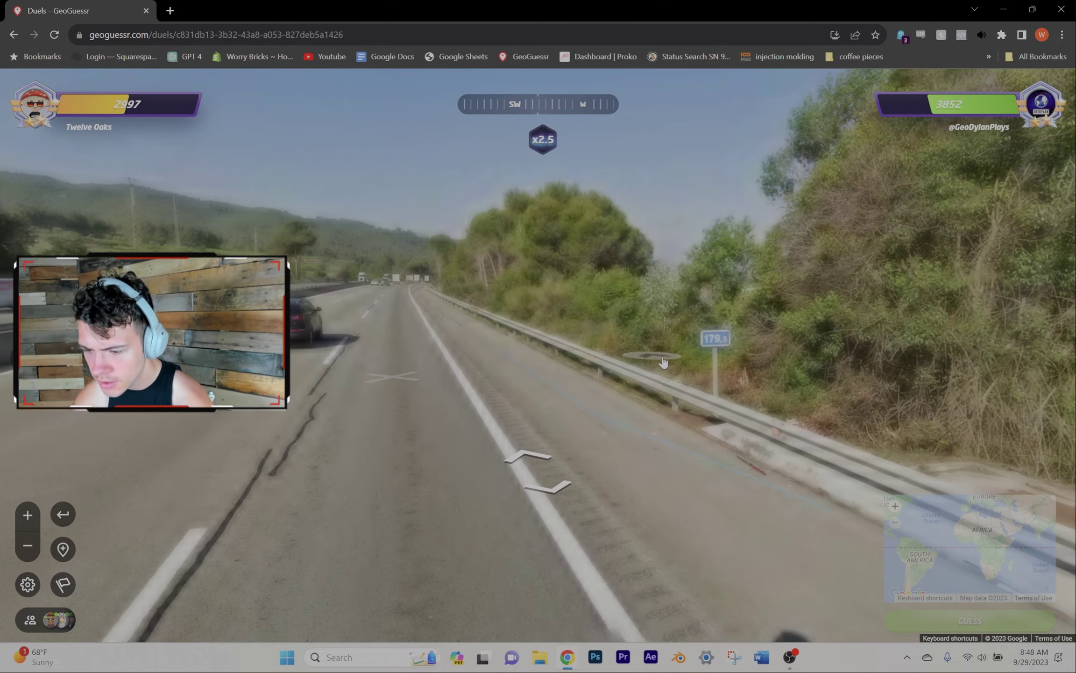
{"action": "left_click", "coordinate": [689, 387]}
{"action": "left_click", "coordinate": [690, 387]}
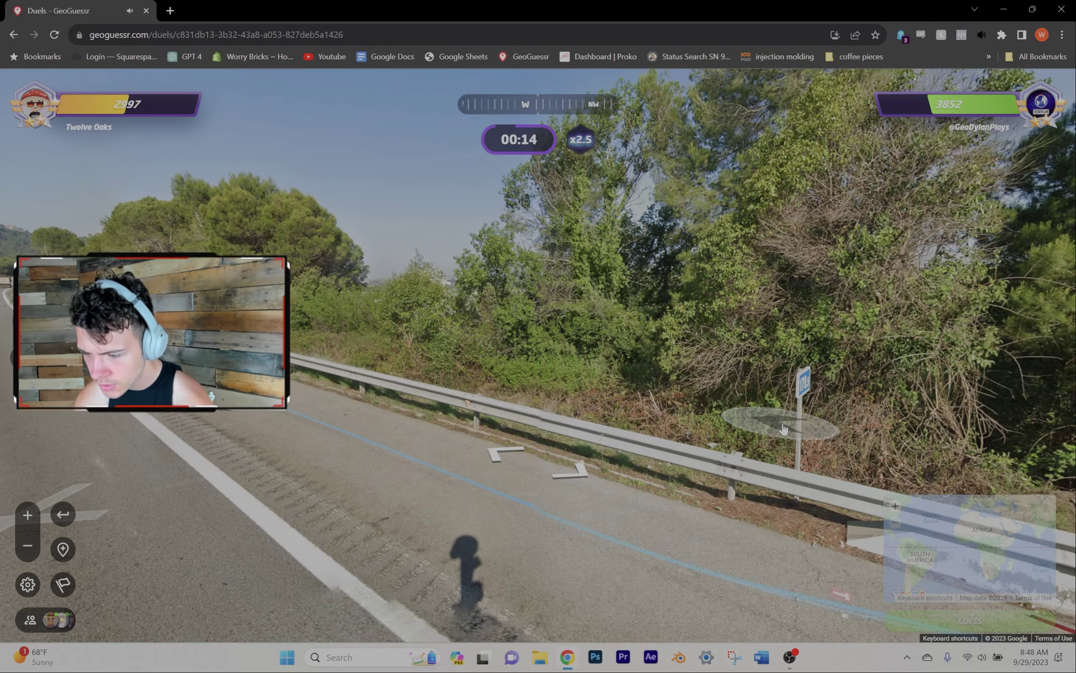
Move beside the guardrail to view the AVIS van, then pin a guess near Estonia.
{"action": "left_click", "coordinate": [782, 429]}
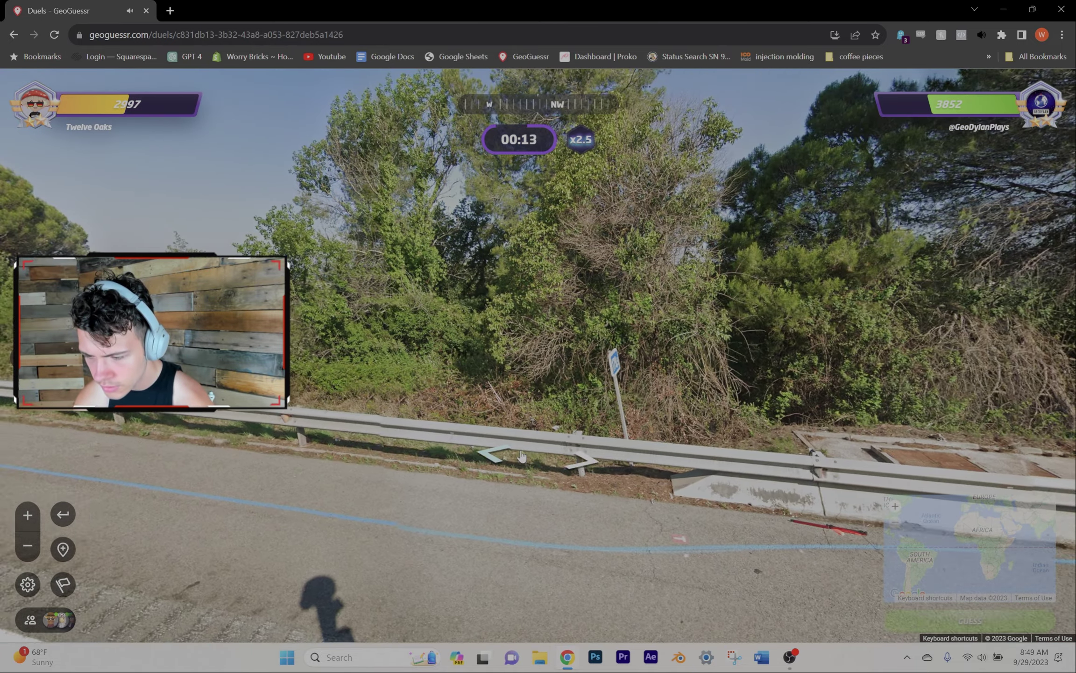
{"action": "left_click", "coordinate": [524, 453]}
{"action": "left_click_drag", "start_coordinate": [524, 456], "coordinate": [435, 388]}
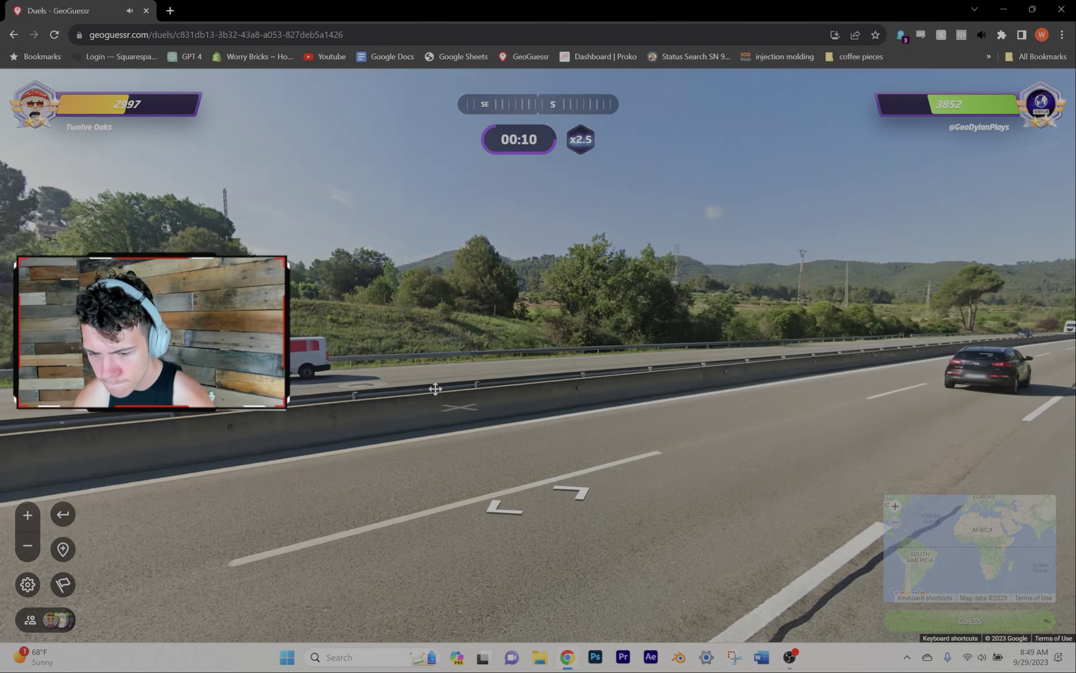
{"action": "left_click", "coordinate": [435, 389]}
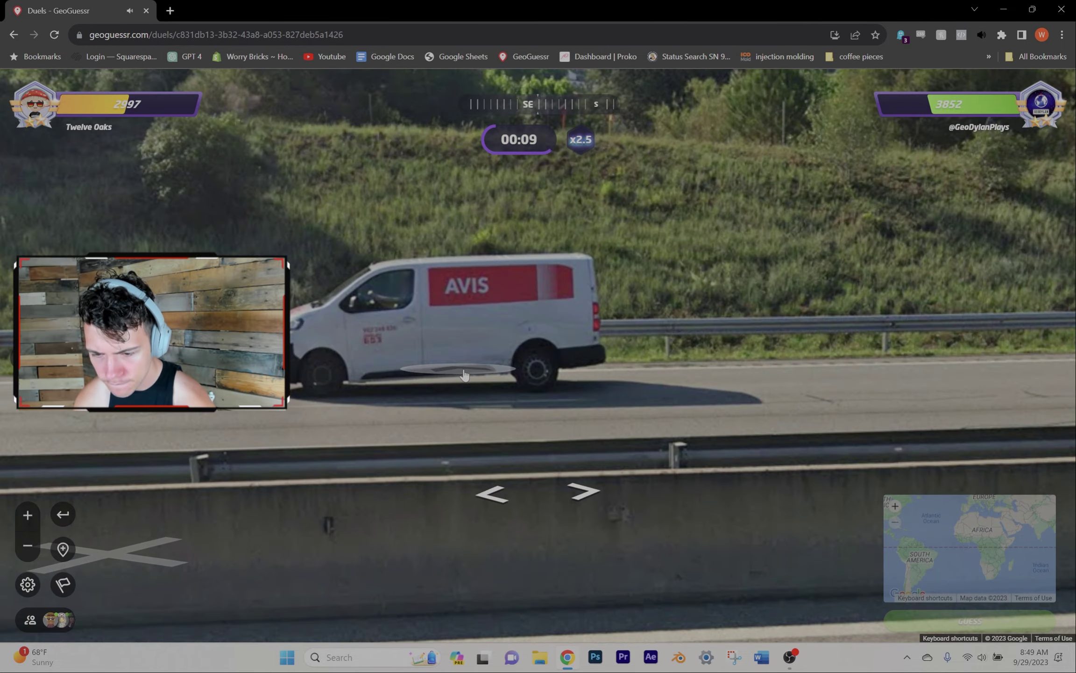
{"action": "scroll", "coordinate": [464, 374], "scroll_direction": "up", "scroll_amount": 2}
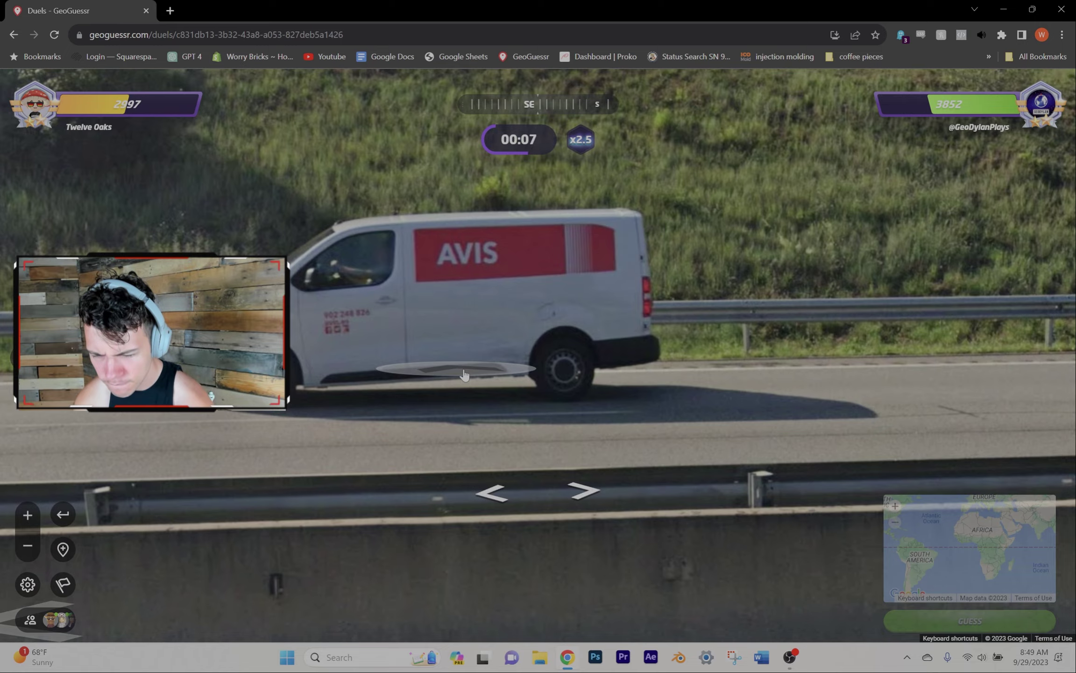
{"action": "scroll", "coordinate": [464, 375], "scroll_direction": "down", "scroll_amount": 2}
{"action": "left_click_drag", "start_coordinate": [464, 375], "coordinate": [412, 387]}
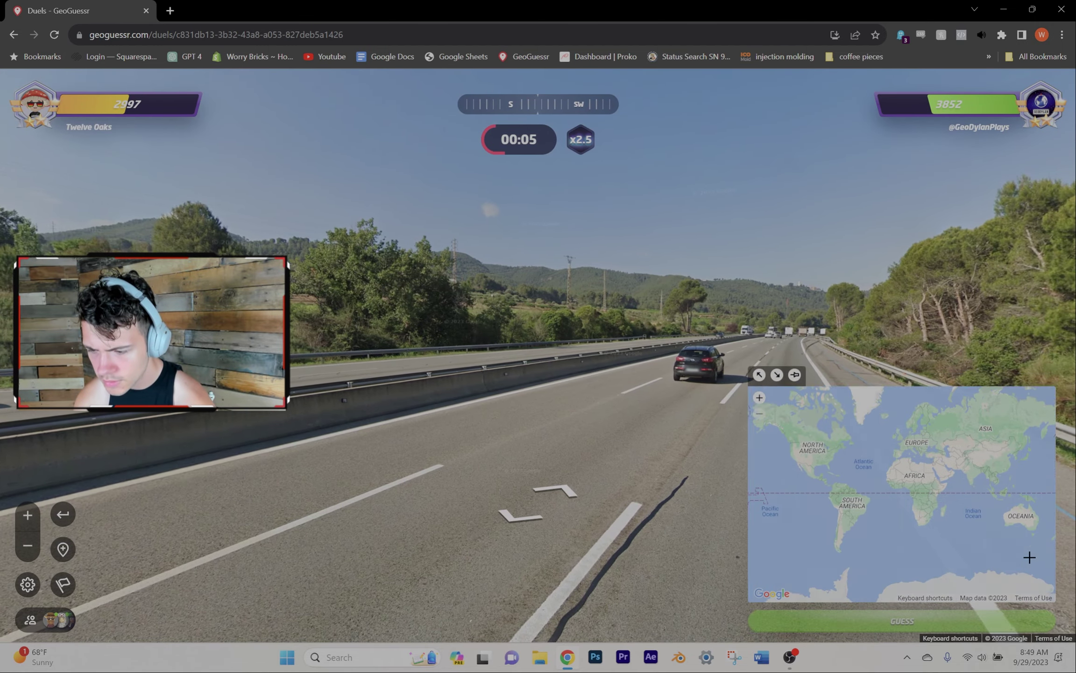
{"action": "scroll", "coordinate": [909, 428], "scroll_direction": "up", "scroll_amount": 3}
{"action": "scroll", "coordinate": [934, 421], "scroll_direction": "up", "scroll_amount": 2}
{"action": "left_click", "coordinate": [944, 418]}
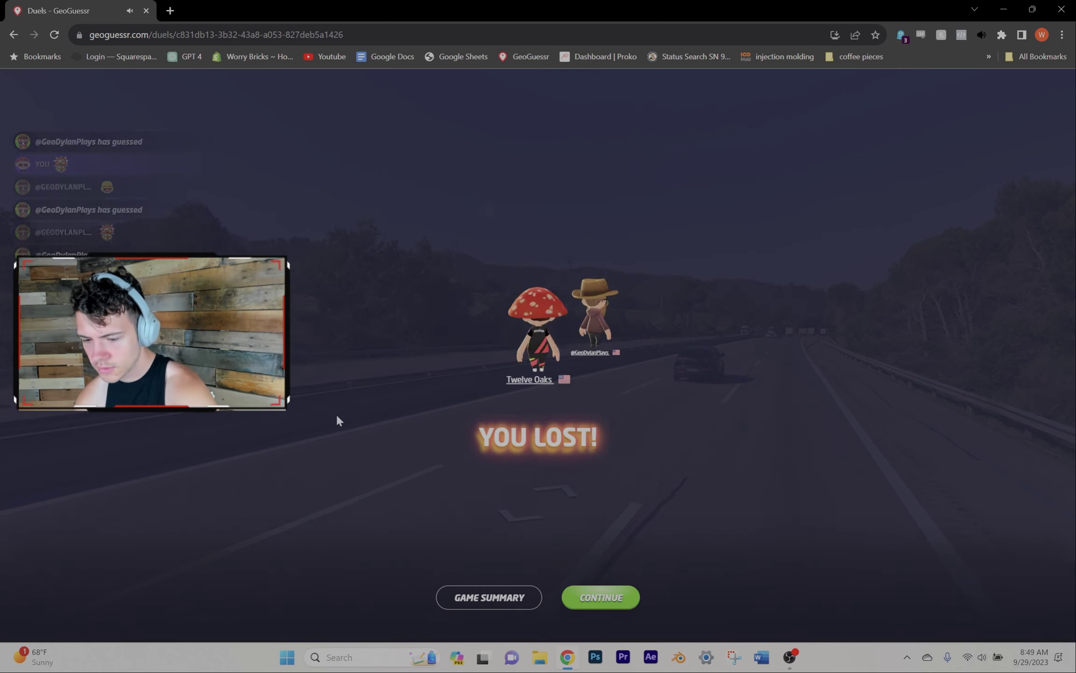
Return to the party lobby, check the game settings, and start a new Duels match.
{"action": "left_click", "coordinate": [612, 600]}
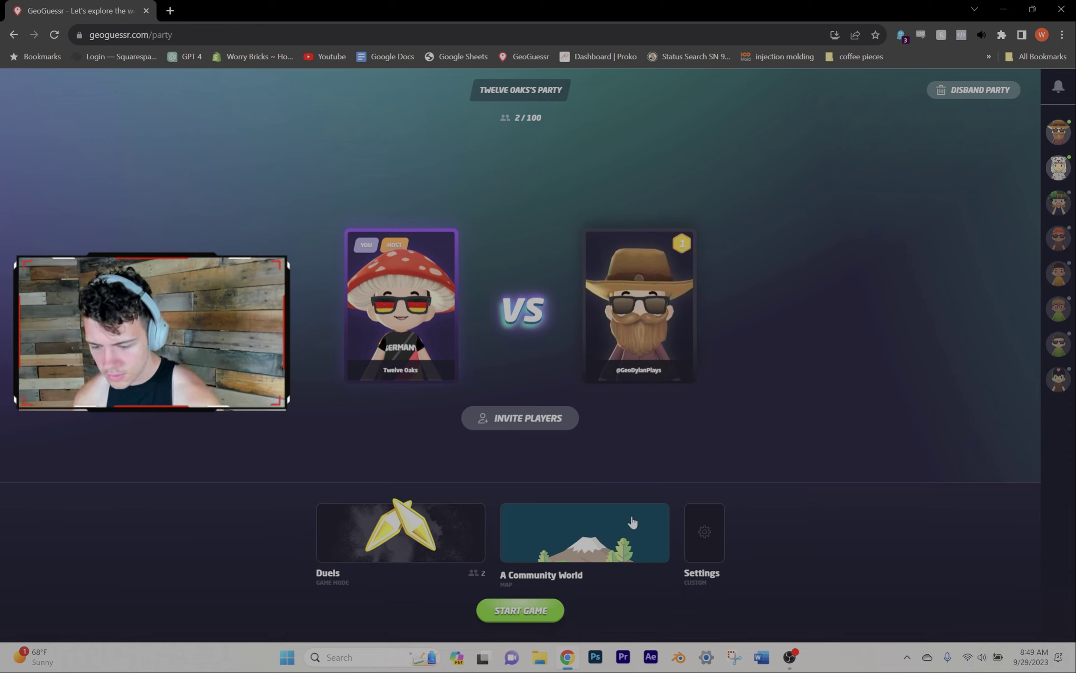
{"action": "left_click", "coordinate": [702, 539]}
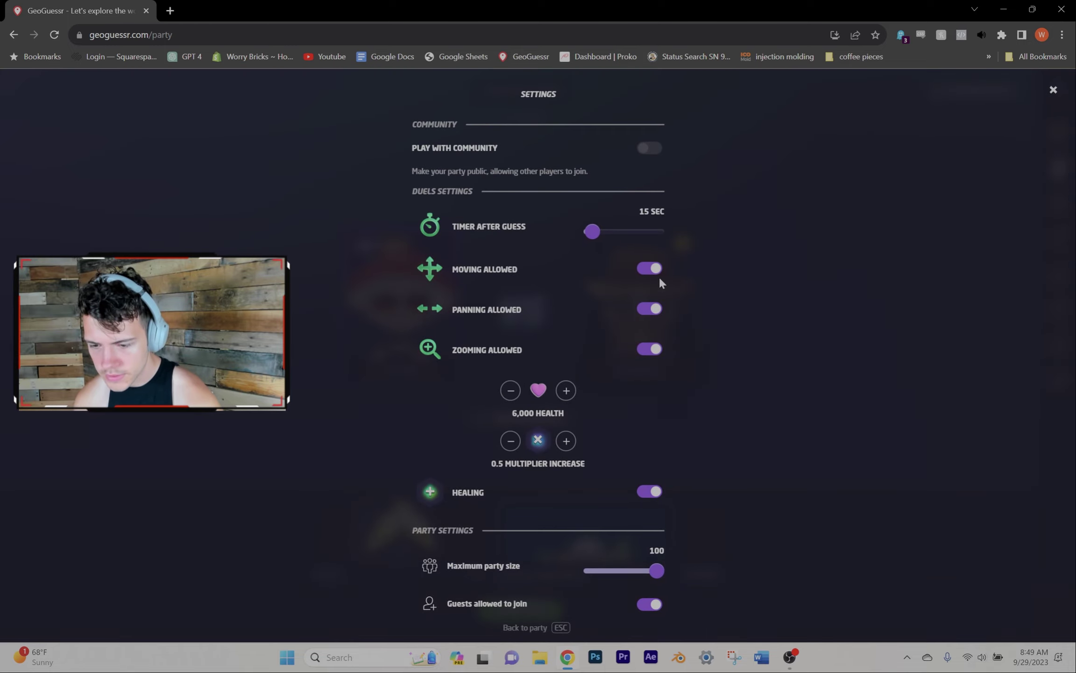
{"action": "key", "text": "Escape"}
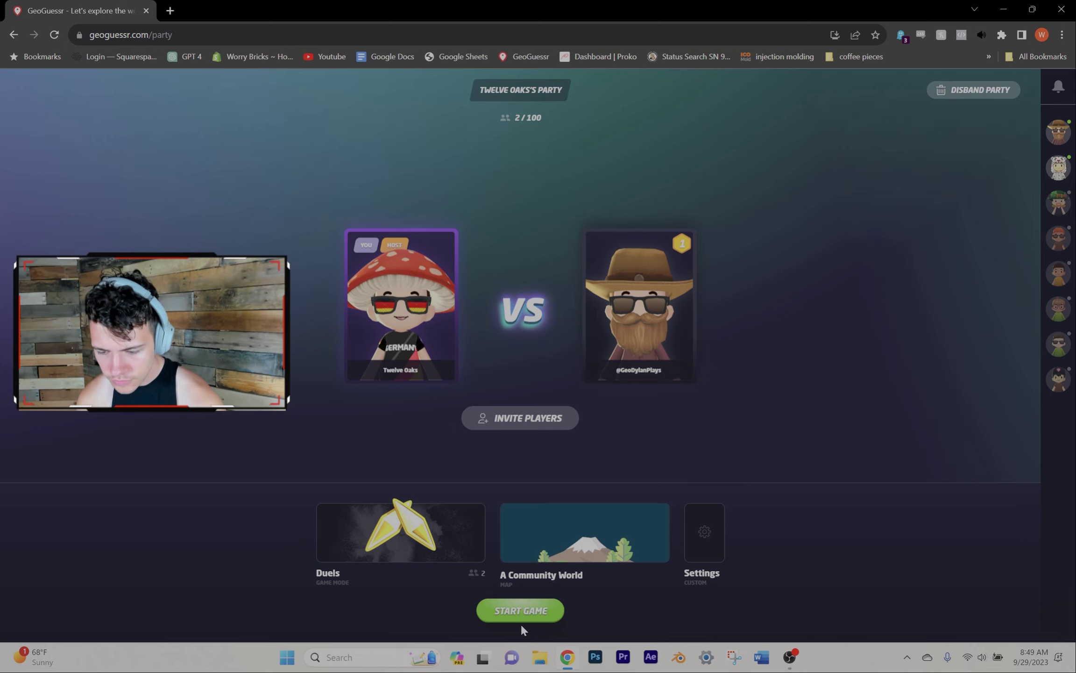
{"action": "left_click", "coordinate": [525, 611]}
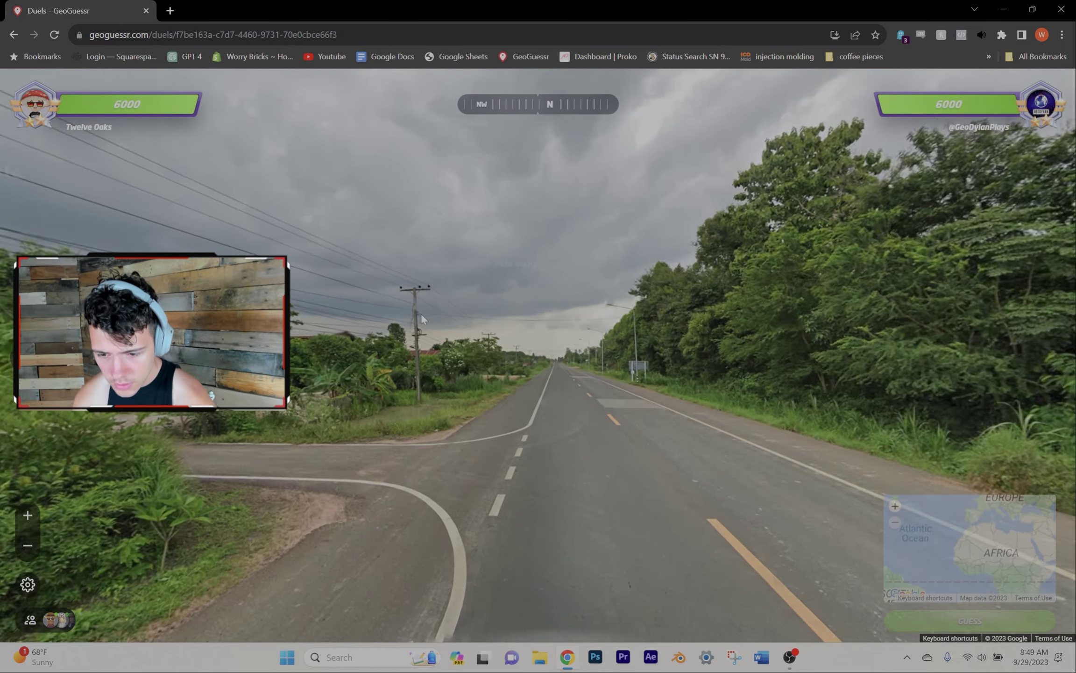
Turn the view toward the roadside poles and trees, tilting downward.
{"action": "key", "text": "Left"}
{"action": "key", "text": "Right"}
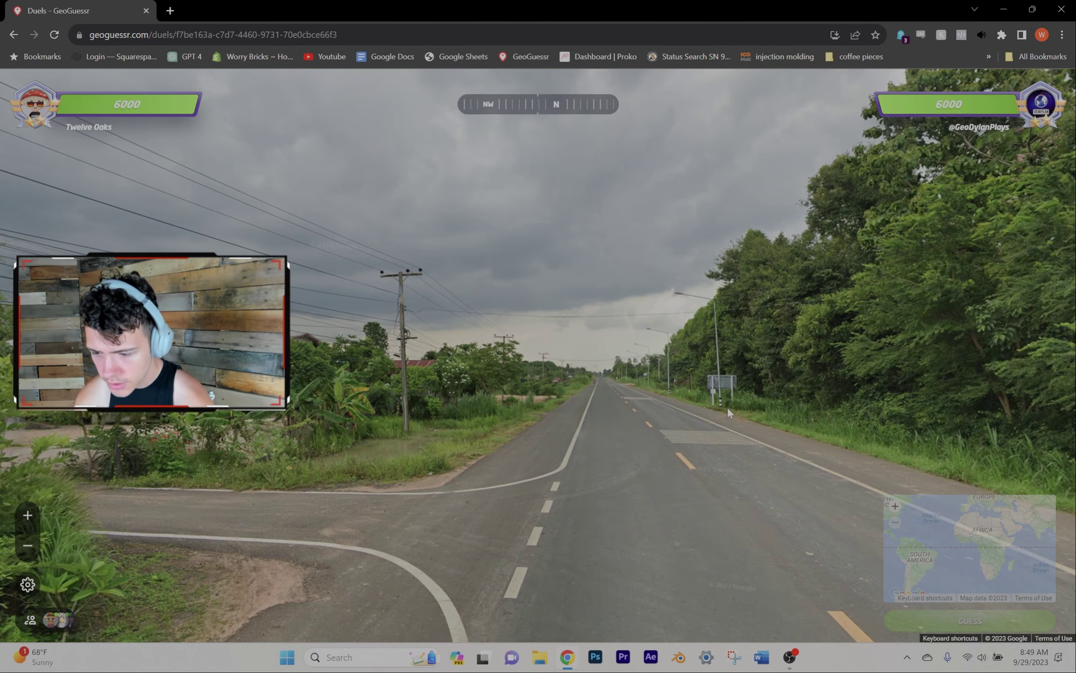
{"action": "key", "text": "Left"}
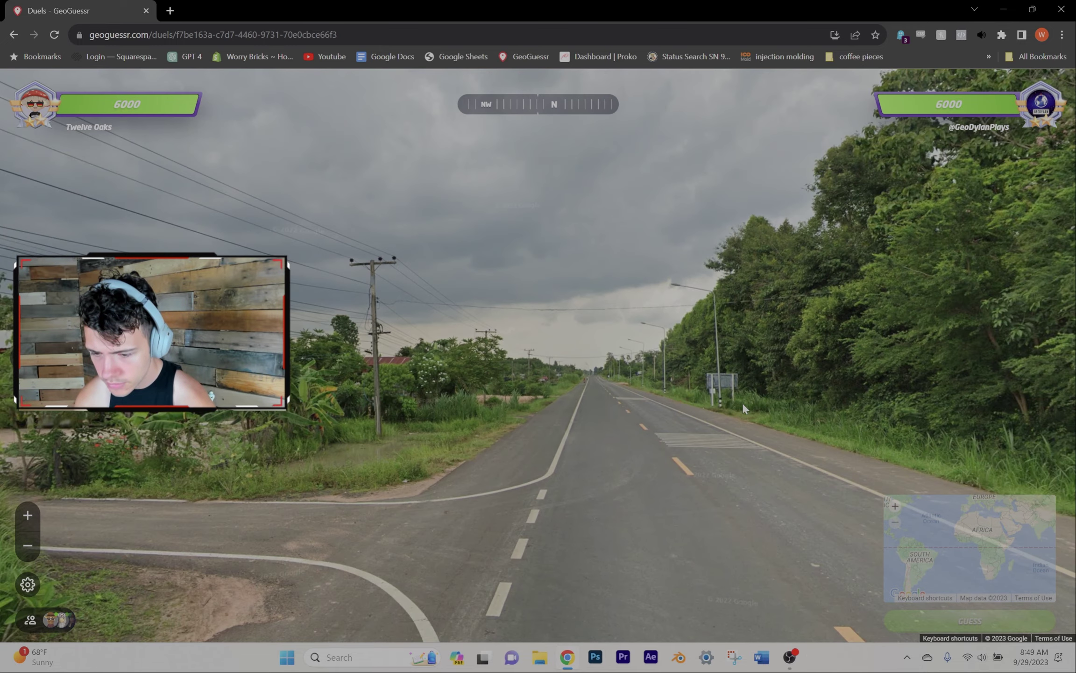
{"action": "key", "text": "Left"}
{"action": "scroll", "coordinate": [412, 350], "scroll_direction": "up", "scroll_amount": 1}
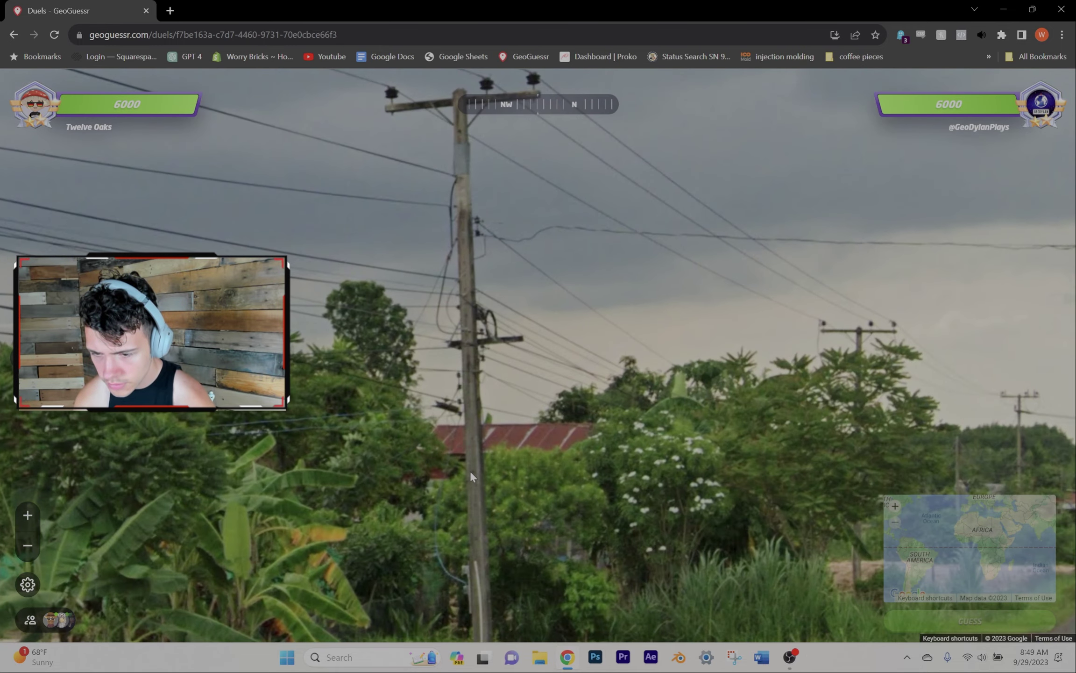
{"action": "left_click_drag", "start_coordinate": [470, 476], "coordinate": [475, 379]}
Move along the rural road toward the parked trailer and back.
{"action": "key", "text": "r"}
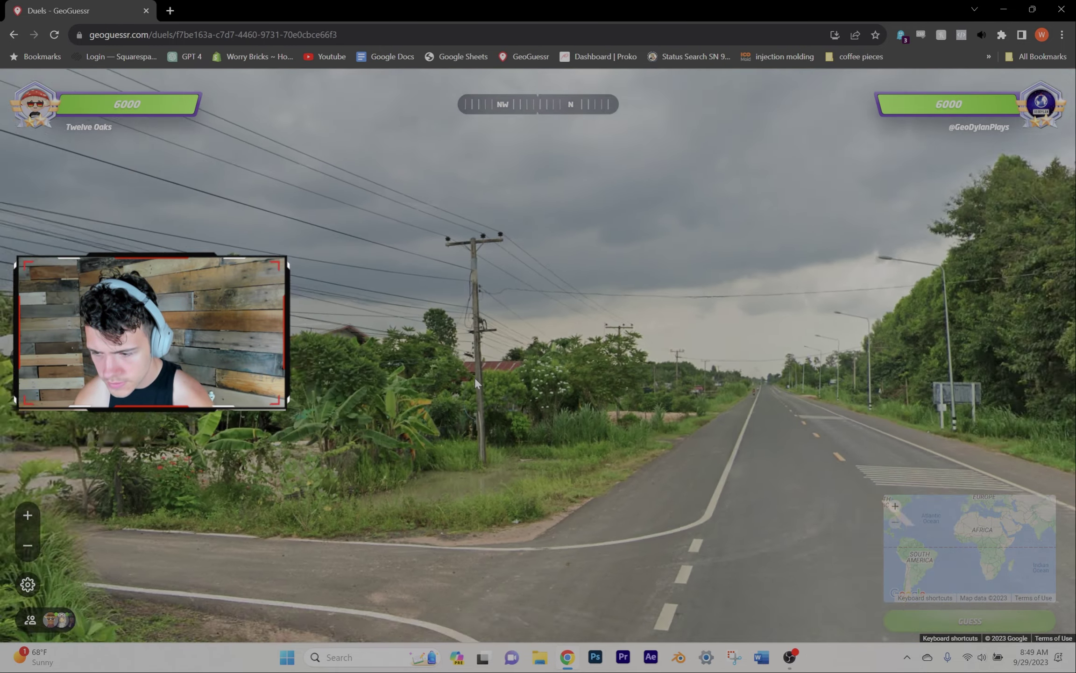
{"action": "key", "text": "Right"}
{"action": "key", "text": "Up"}
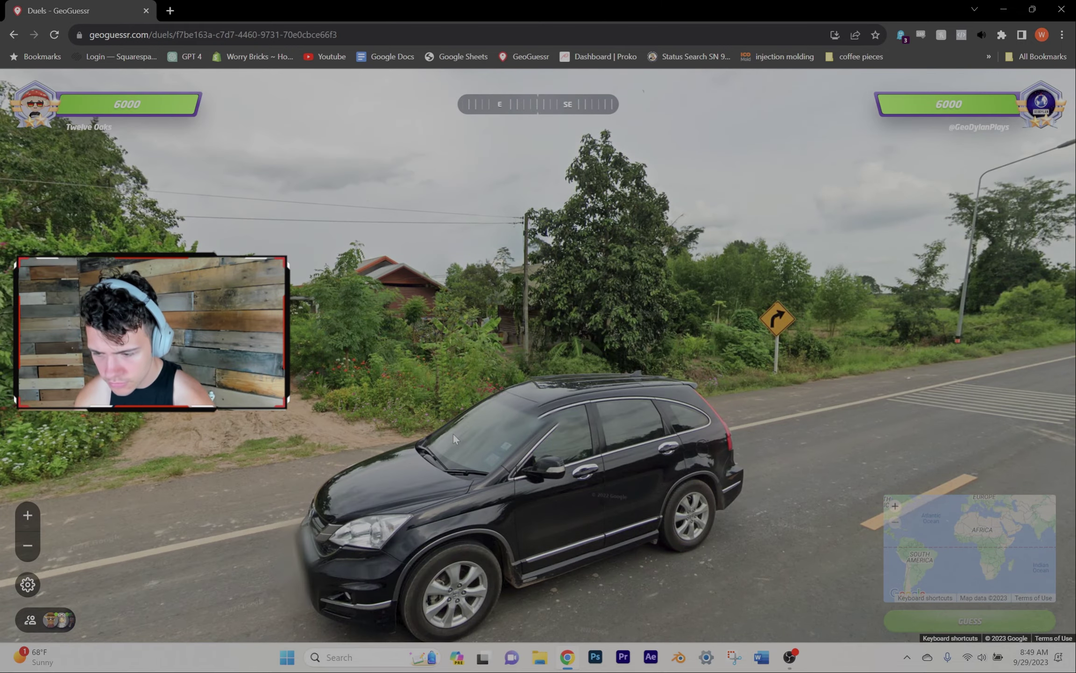
{"action": "mouse_move", "coordinate": [465, 419]}
{"action": "left_mouse_down"}
{"action": "mouse_move", "coordinate": [499, 343]}
{"action": "mouse_move", "coordinate": [435, 410]}
{"action": "left_mouse_up"}
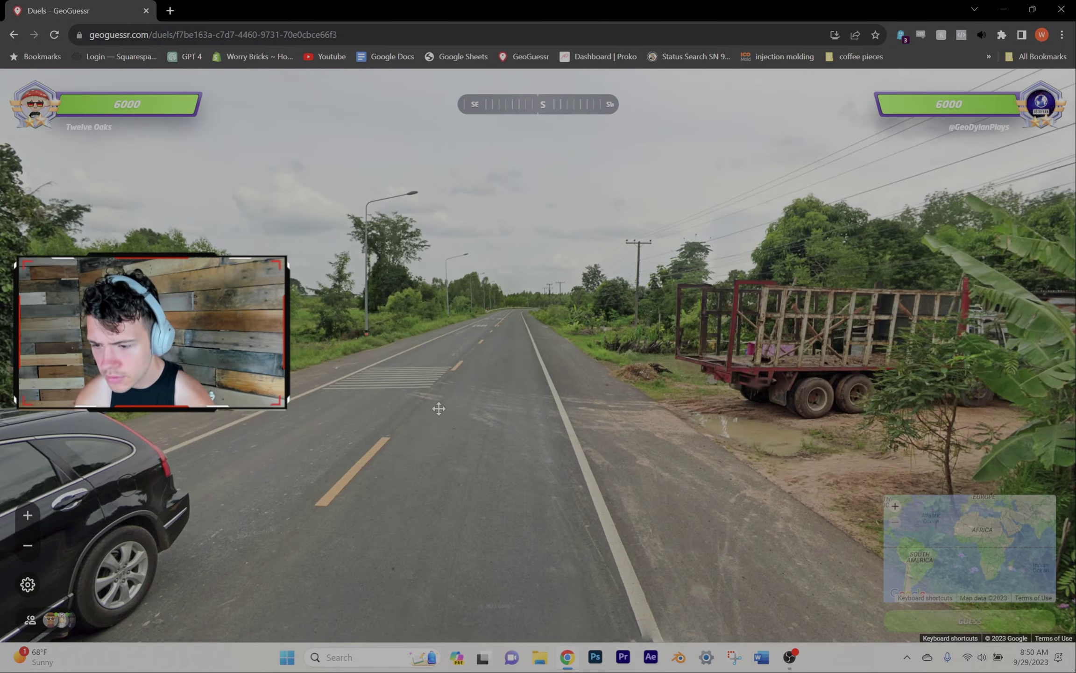
{"action": "key", "text": "Up"}
{"action": "key", "text": "Down"}
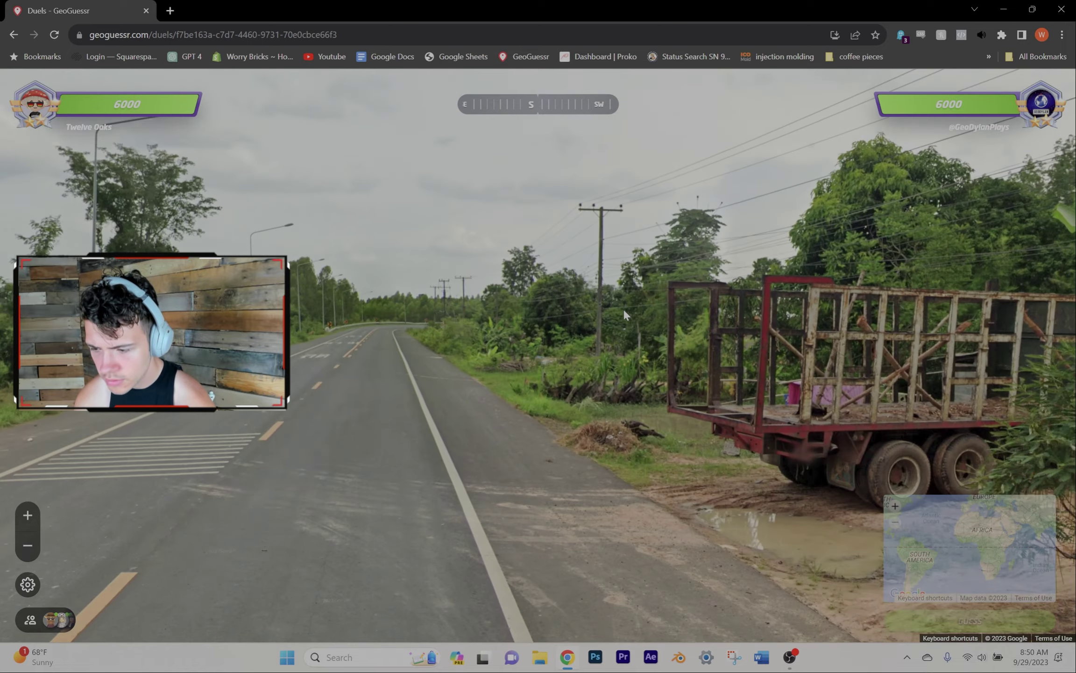
{"action": "key", "text": "Down"}
{"action": "scroll", "coordinate": [985, 459], "scroll_direction": "up", "scroll_amount": 2}
{"action": "scroll", "coordinate": [989, 466], "scroll_direction": "up", "scroll_amount": 1}
{"action": "scroll", "coordinate": [967, 475], "scroll_direction": "up", "scroll_amount": 1}
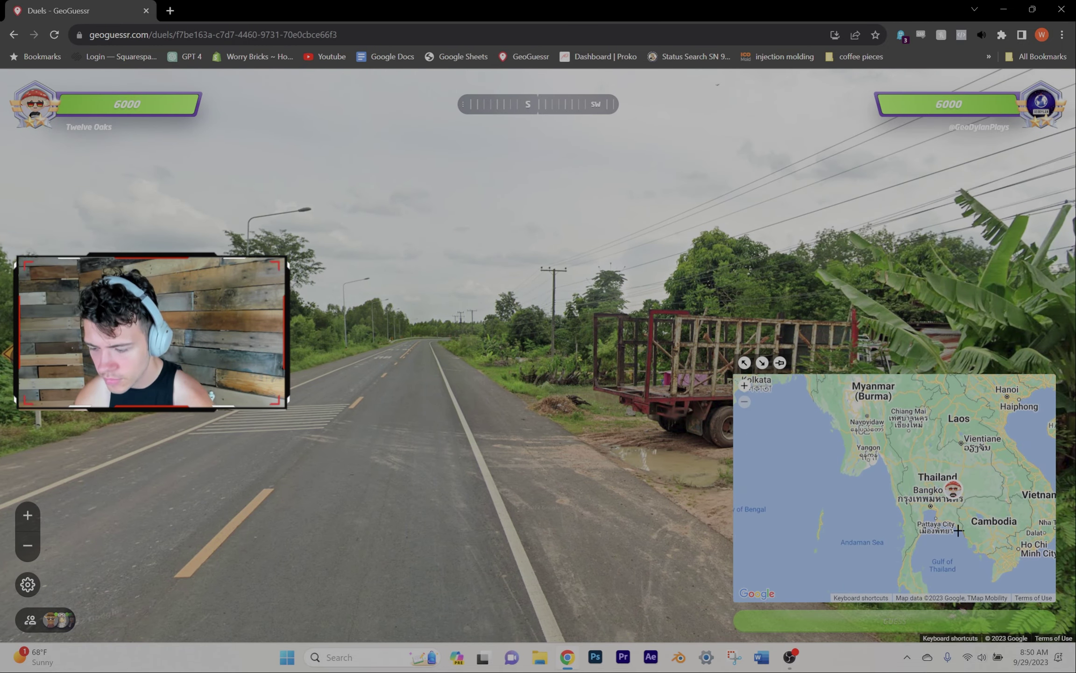
Lock in the Thailand guess and view the round 1 results (134 km).
{"action": "key", "text": "space"}
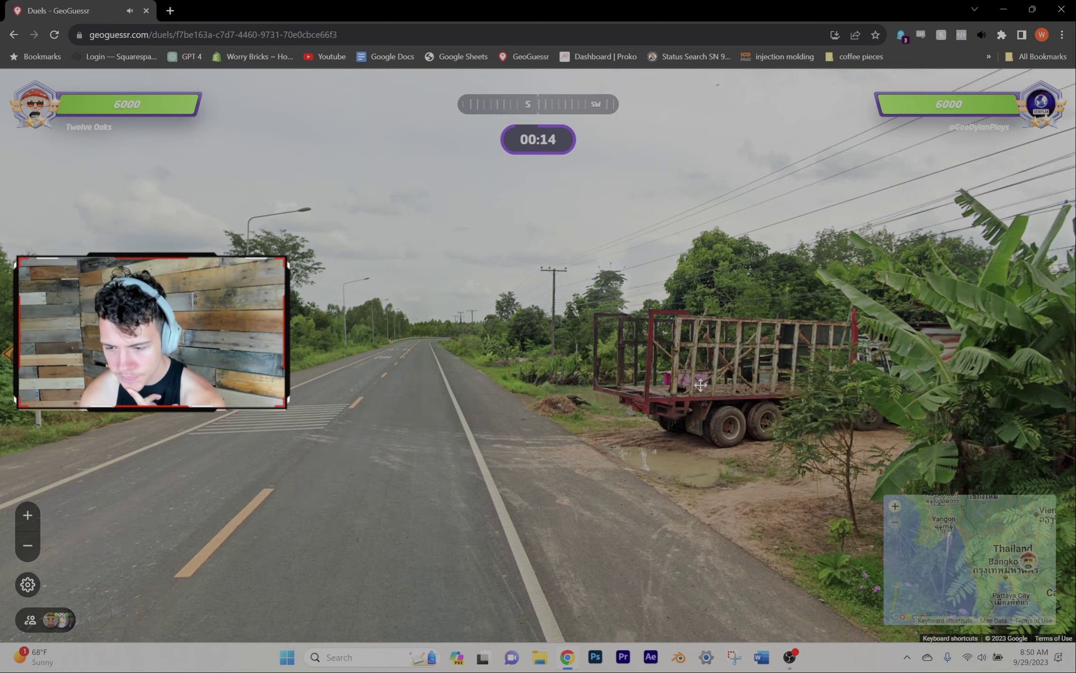
{"action": "key", "text": "Right"}
{"action": "key", "text": "Right"}
{"action": "key", "text": "Right"}
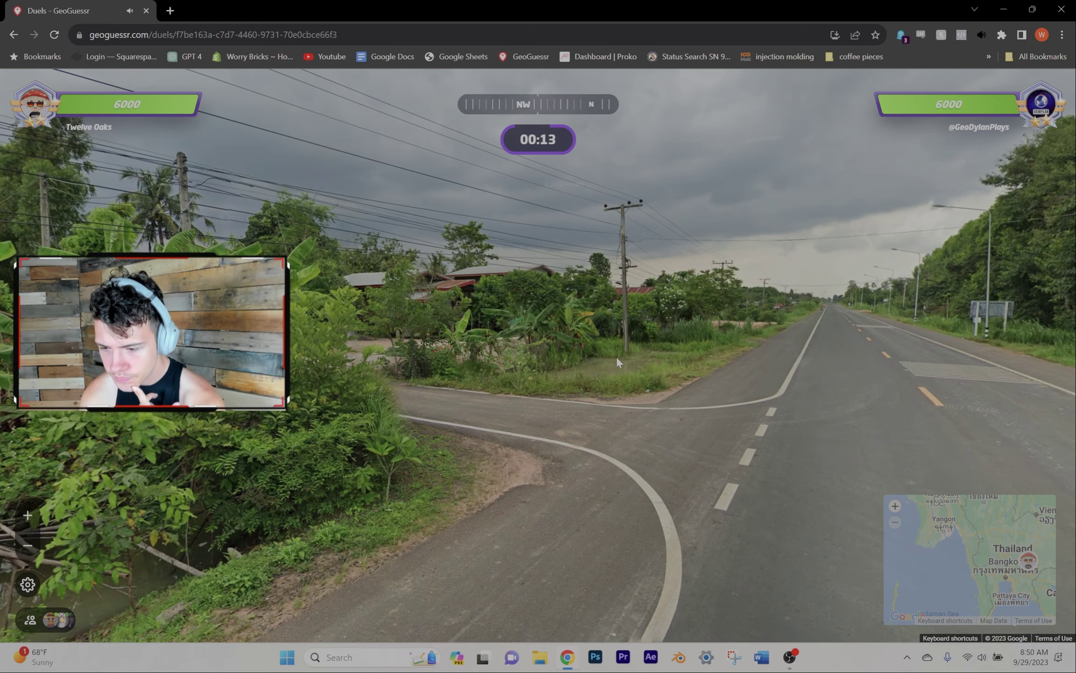
{"action": "left_click_drag", "start_coordinate": [616, 356], "coordinate": [351, 364]}
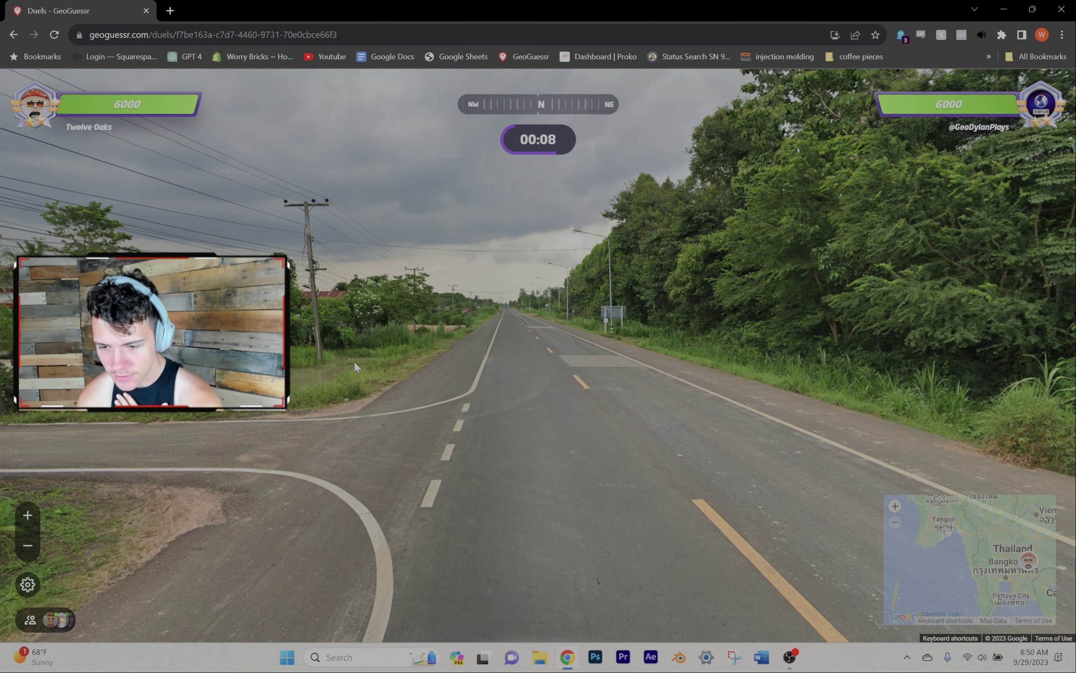
{"action": "key", "text": "space"}
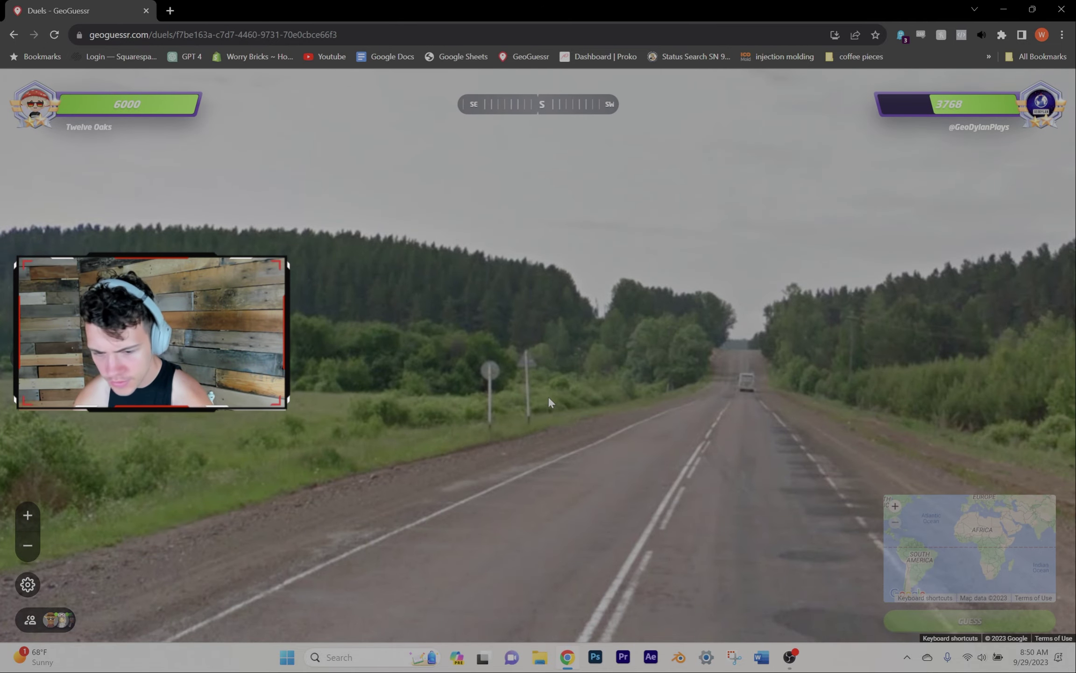
Move along the forest road past the road signs and the bend.
{"action": "mouse_move", "coordinate": [535, 396]}
{"action": "left_mouse_down"}
{"action": "mouse_move", "coordinate": [909, 376]}
{"action": "mouse_move", "coordinate": [342, 295]}
{"action": "left_mouse_up"}
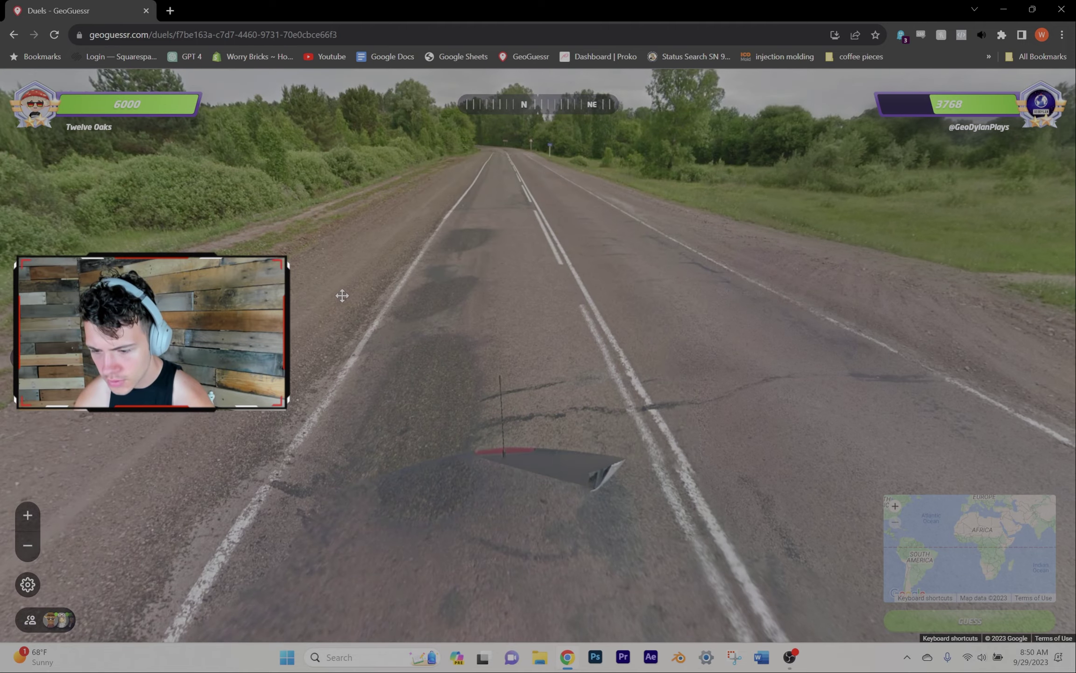
{"action": "left_click", "coordinate": [359, 419]}
{"action": "left_click", "coordinate": [553, 263]}
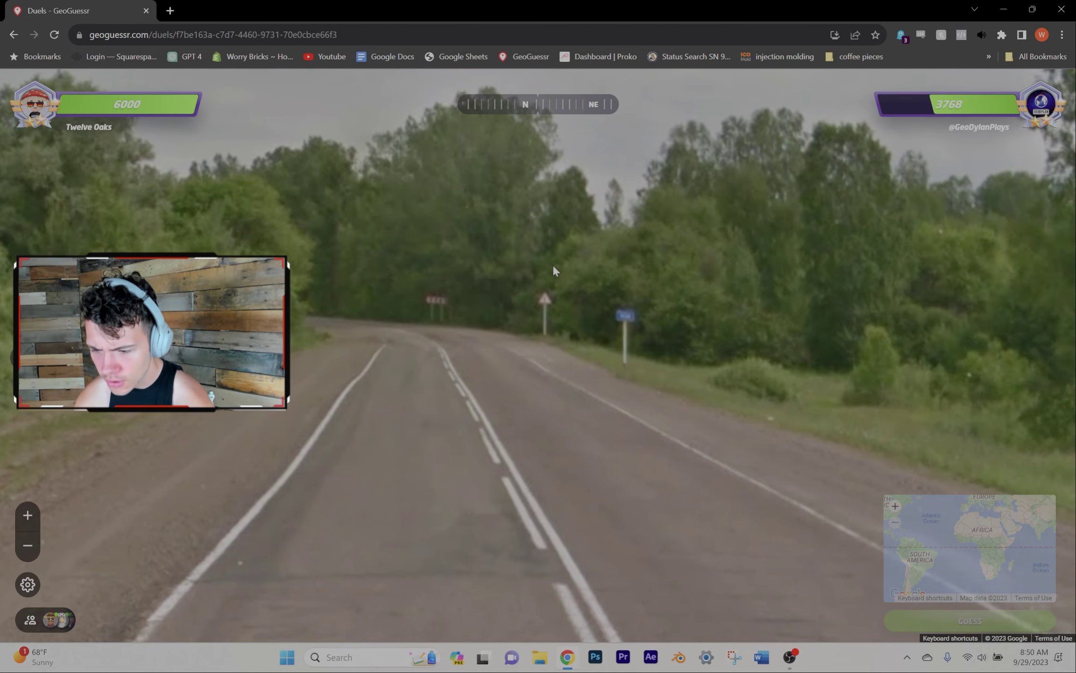
{"action": "left_click", "coordinate": [524, 297]}
{"action": "mouse_move", "coordinate": [521, 307]}
{"action": "left_mouse_down"}
{"action": "mouse_move", "coordinate": [633, 303]}
{"action": "mouse_move", "coordinate": [547, 304]}
{"action": "left_mouse_up"}
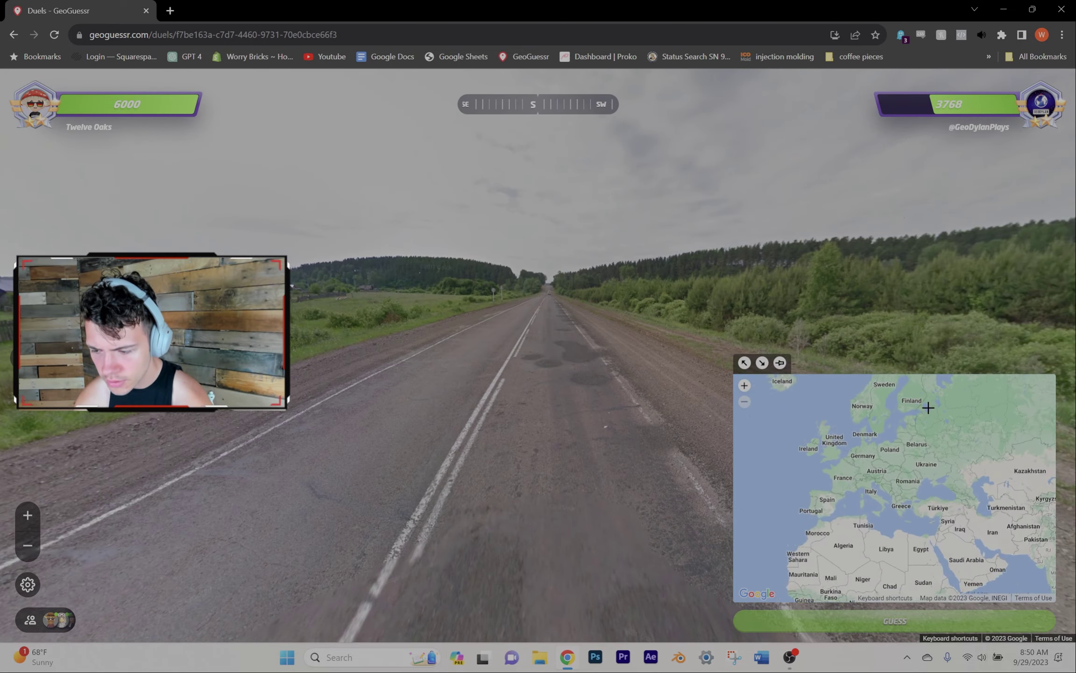
{"action": "scroll", "coordinate": [921, 420], "scroll_direction": "up", "scroll_amount": 2}
{"action": "scroll", "coordinate": [967, 430], "scroll_direction": "up", "scroll_amount": 2}
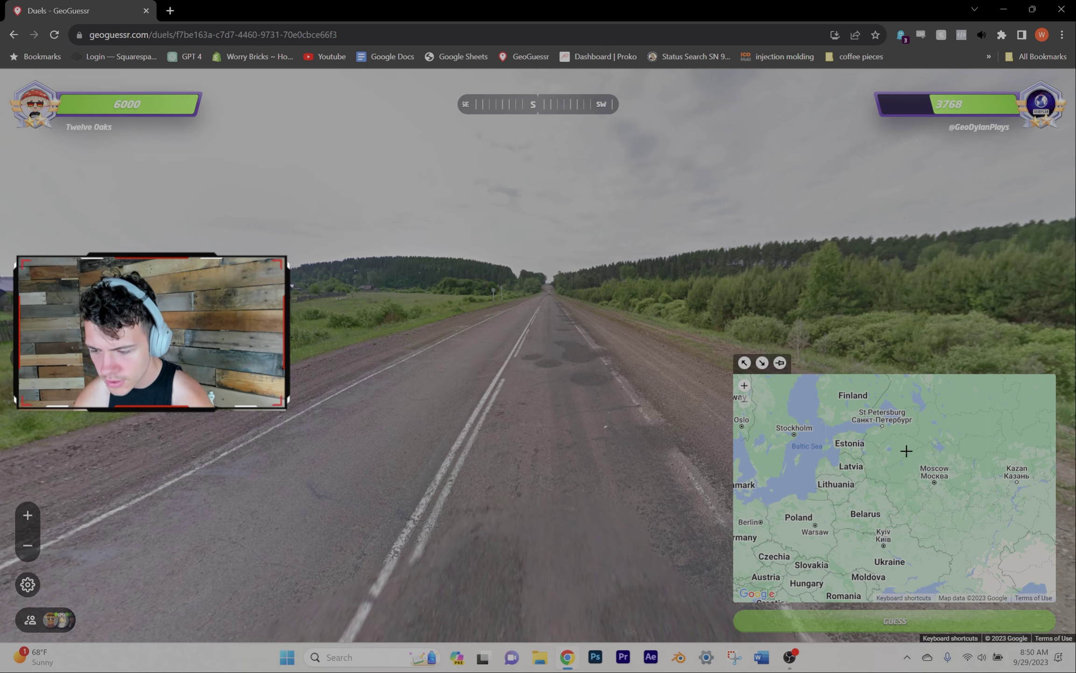
Place and lock in a guess in western Russia.
{"action": "left_click", "coordinate": [905, 444]}
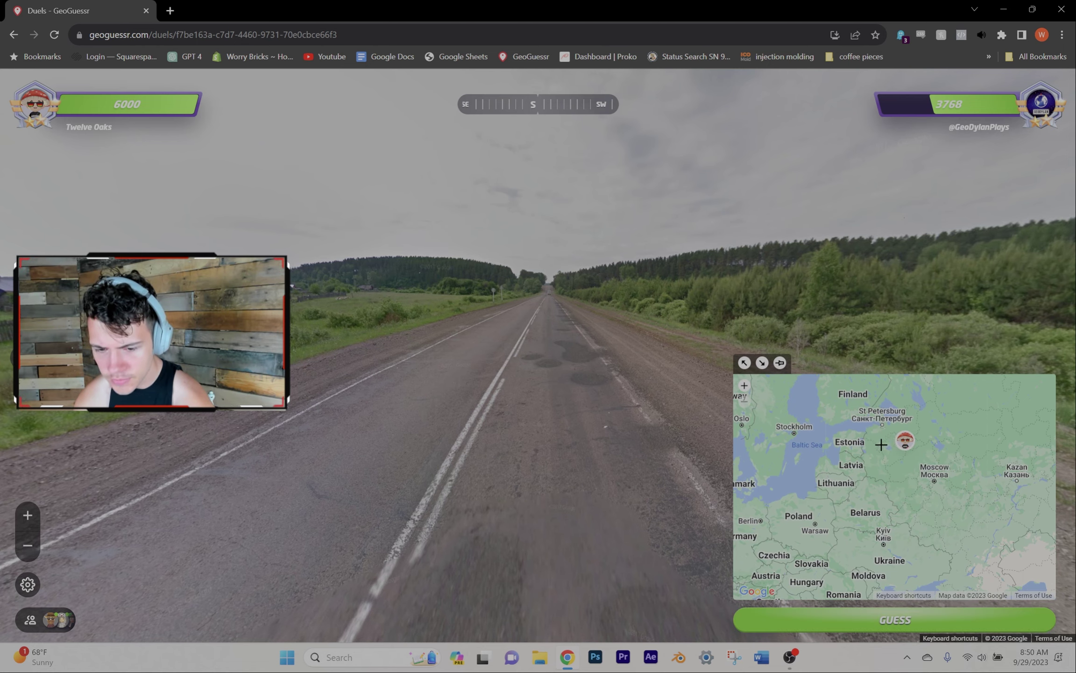
{"action": "key", "text": "space"}
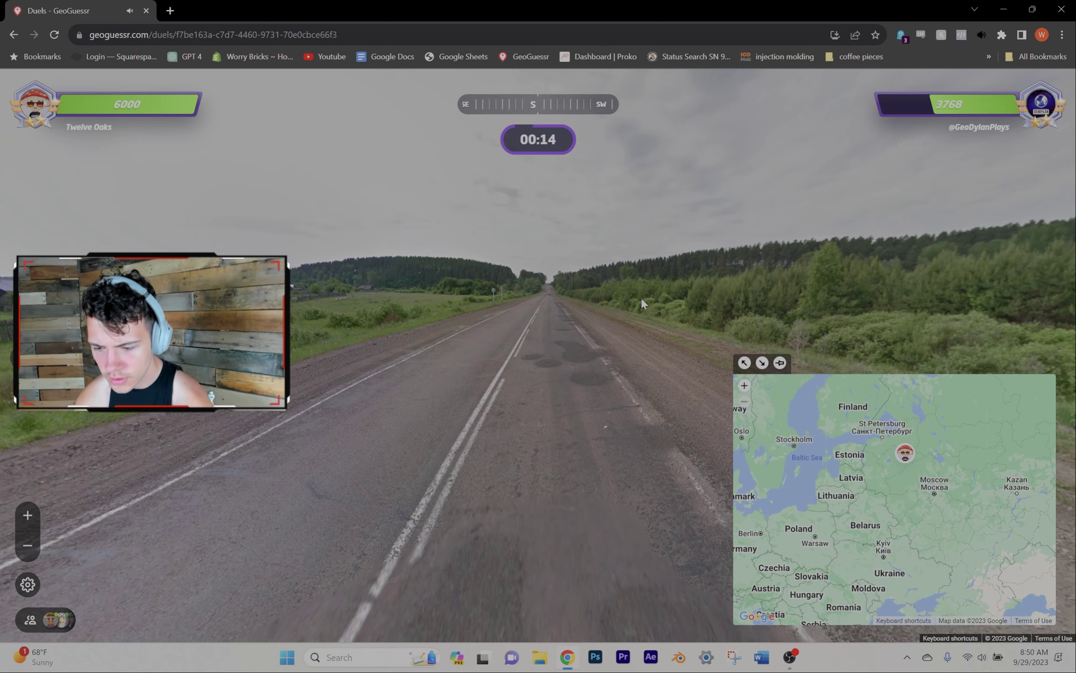
{"action": "mouse_move", "coordinate": [871, 306]}
{"action": "left_mouse_down"}
{"action": "mouse_move", "coordinate": [586, 296]}
{"action": "mouse_move", "coordinate": [581, 286]}
{"action": "left_mouse_up"}
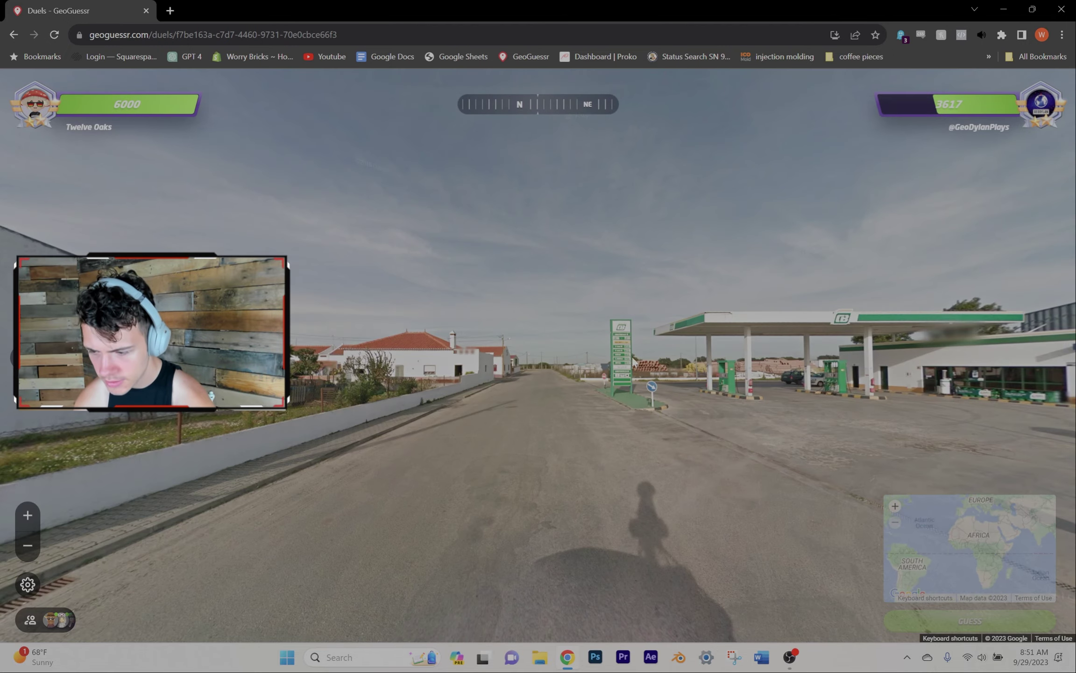
{"action": "scroll", "coordinate": [632, 345], "scroll_direction": "up", "scroll_amount": 1}
{"action": "scroll", "coordinate": [629, 340], "scroll_direction": "up", "scroll_amount": 2}
{"action": "scroll", "coordinate": [629, 340], "scroll_direction": "up", "scroll_amount": 1}
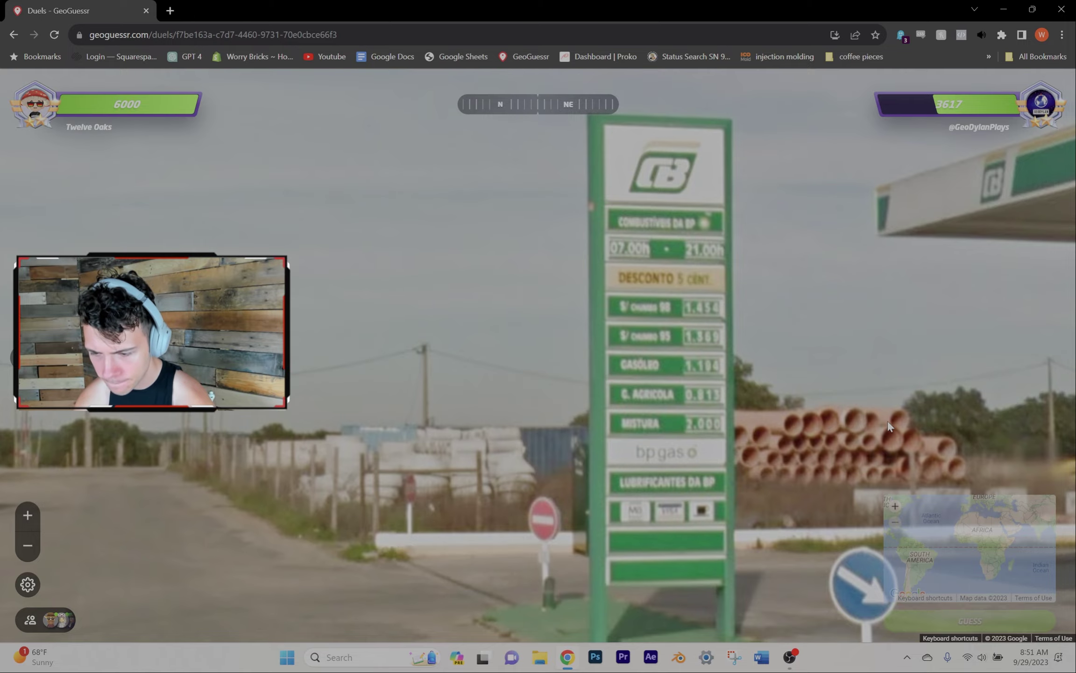
Scan the petrol station and the road beside the white houses.
{"action": "left_click_drag", "start_coordinate": [890, 426], "coordinate": [500, 416]}
{"action": "scroll", "coordinate": [500, 416], "scroll_direction": "down", "scroll_amount": 2}
{"action": "scroll", "coordinate": [499, 417], "scroll_direction": "down", "scroll_amount": 1}
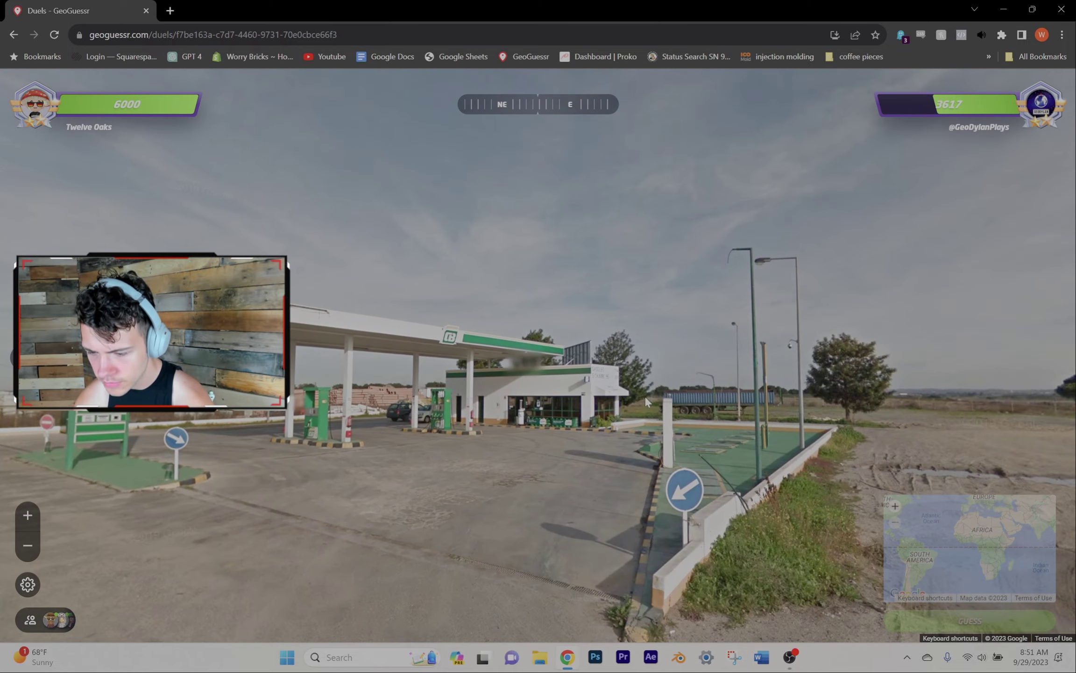
{"action": "scroll", "coordinate": [646, 393], "scroll_direction": "up", "scroll_amount": 1}
{"action": "scroll", "coordinate": [567, 371], "scroll_direction": "up", "scroll_amount": 1}
{"action": "scroll", "coordinate": [479, 418], "scroll_direction": "down", "scroll_amount": 2}
{"action": "left_click_drag", "start_coordinate": [478, 417], "coordinate": [363, 374]}
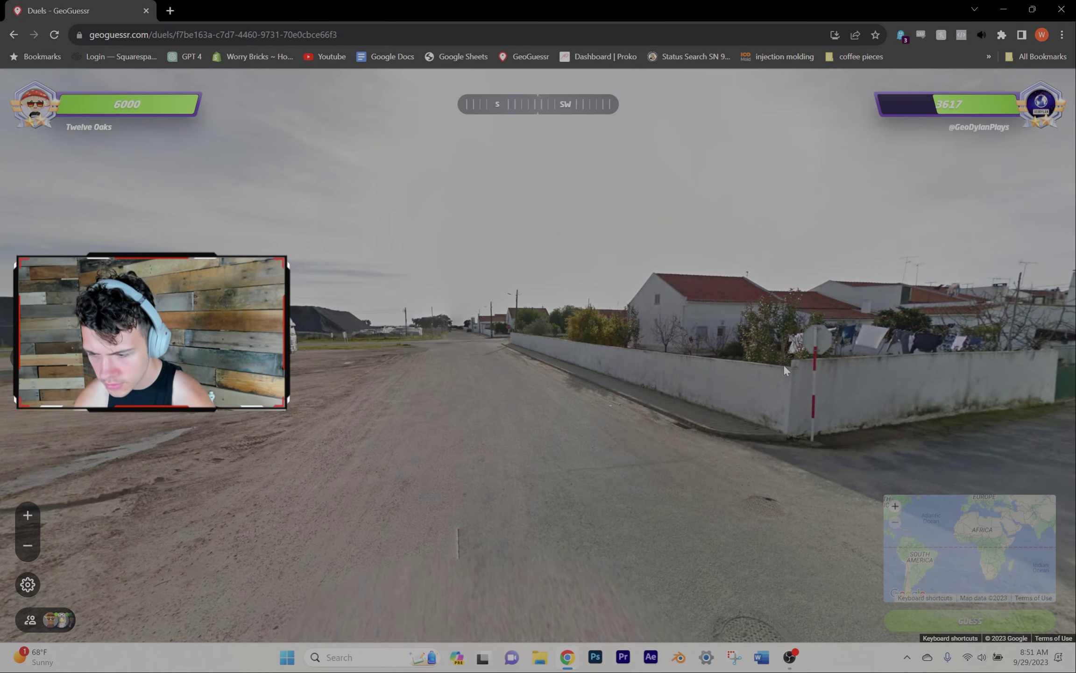
{"action": "mouse_move", "coordinate": [784, 368]}
{"action": "left_mouse_down"}
{"action": "mouse_move", "coordinate": [291, 370]}
{"action": "mouse_move", "coordinate": [15, 357]}
{"action": "left_mouse_up"}
{"action": "mouse_move", "coordinate": [442, 424]}
{"action": "left_mouse_down"}
{"action": "mouse_move", "coordinate": [412, 349]}
{"action": "mouse_move", "coordinate": [822, 497]}
{"action": "mouse_move", "coordinate": [788, 300]}
{"action": "left_mouse_up"}
Move through the village past the truck and pin a guess near Coimbra, Portugal.
{"action": "left_click", "coordinate": [667, 316]}
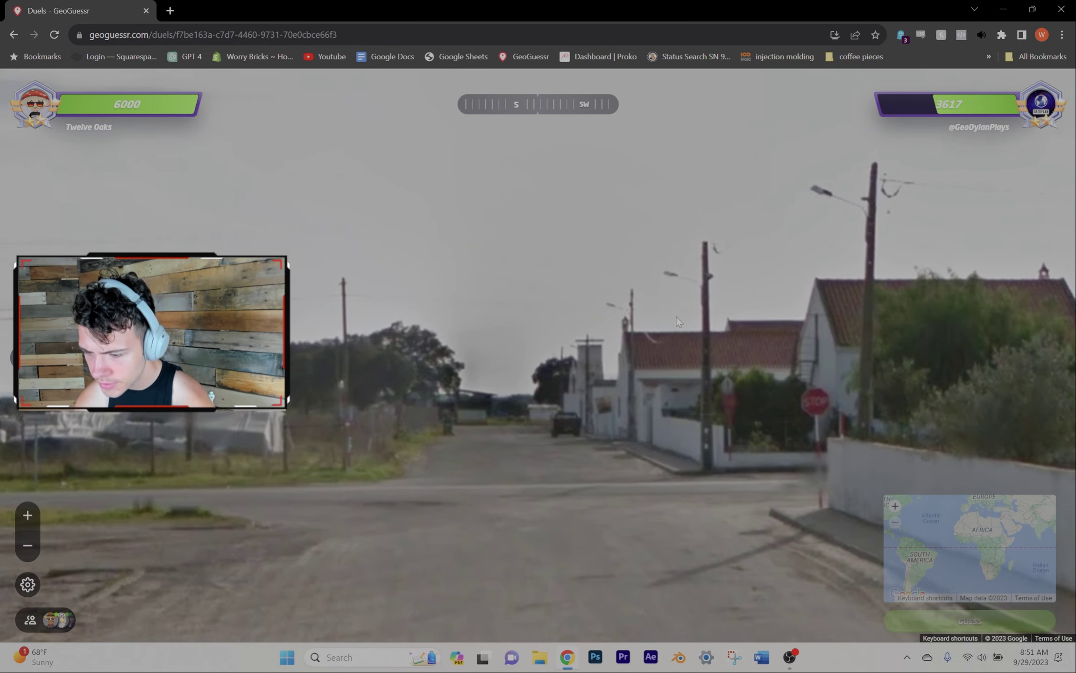
{"action": "left_click", "coordinate": [661, 411]}
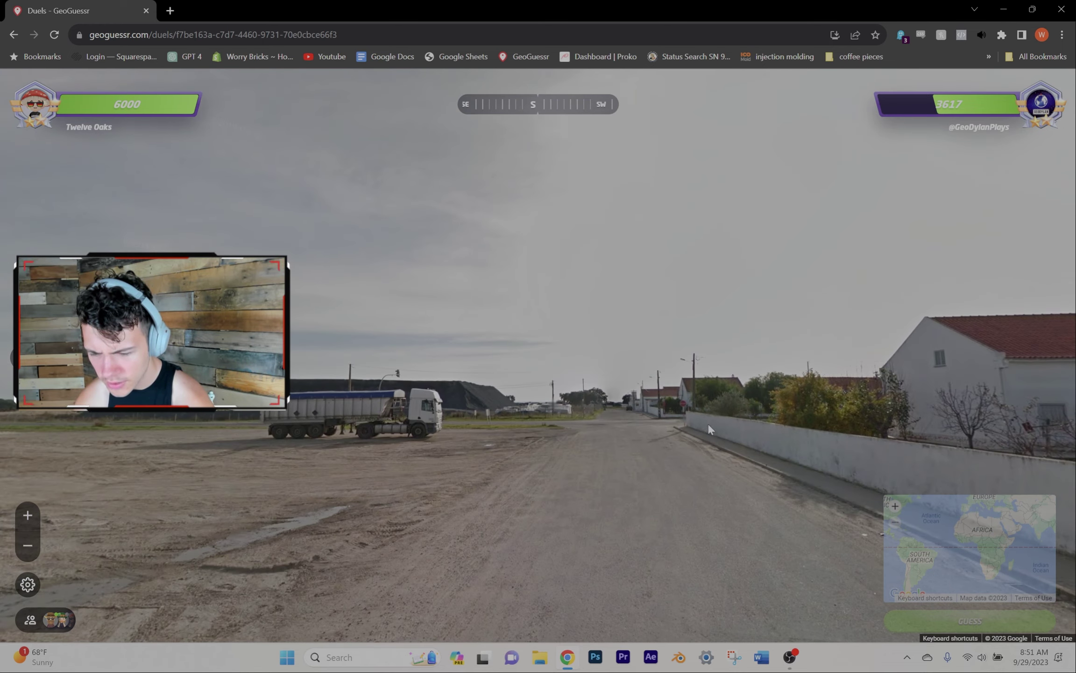
{"action": "left_click", "coordinate": [710, 404]}
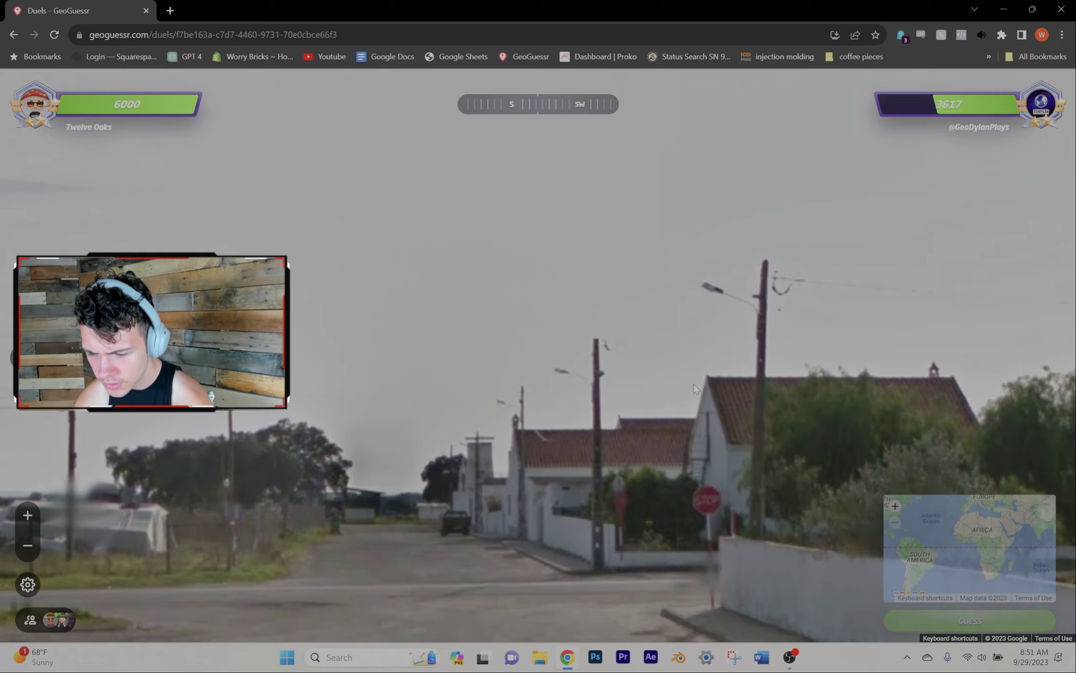
{"action": "key", "text": "Down"}
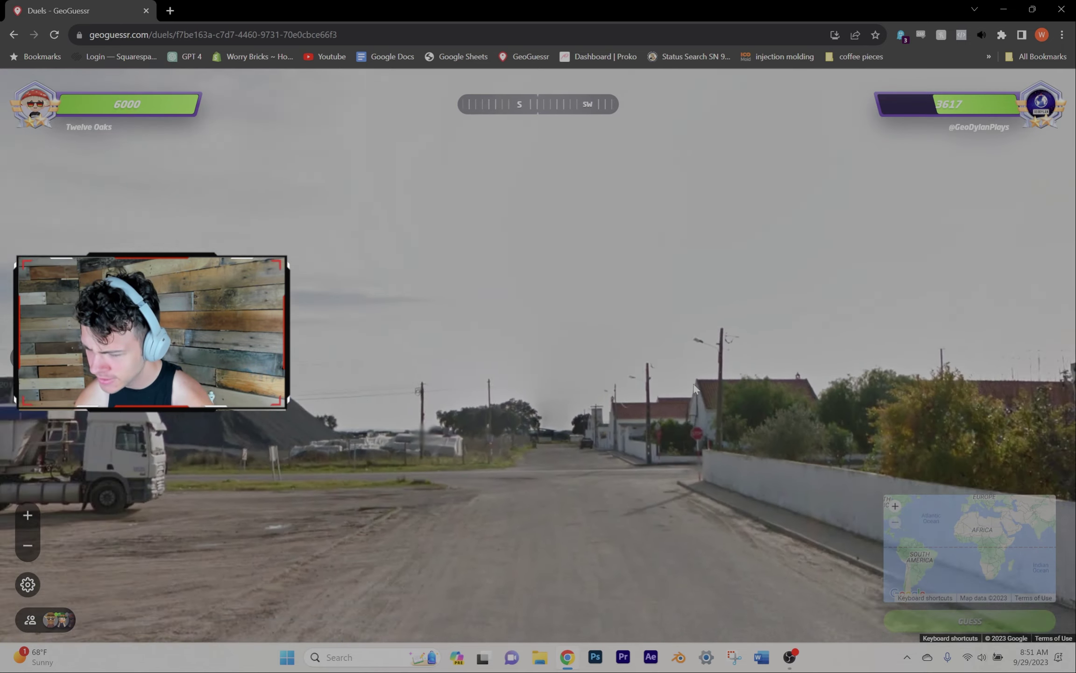
{"action": "scroll", "coordinate": [880, 463], "scroll_direction": "up", "scroll_amount": 2}
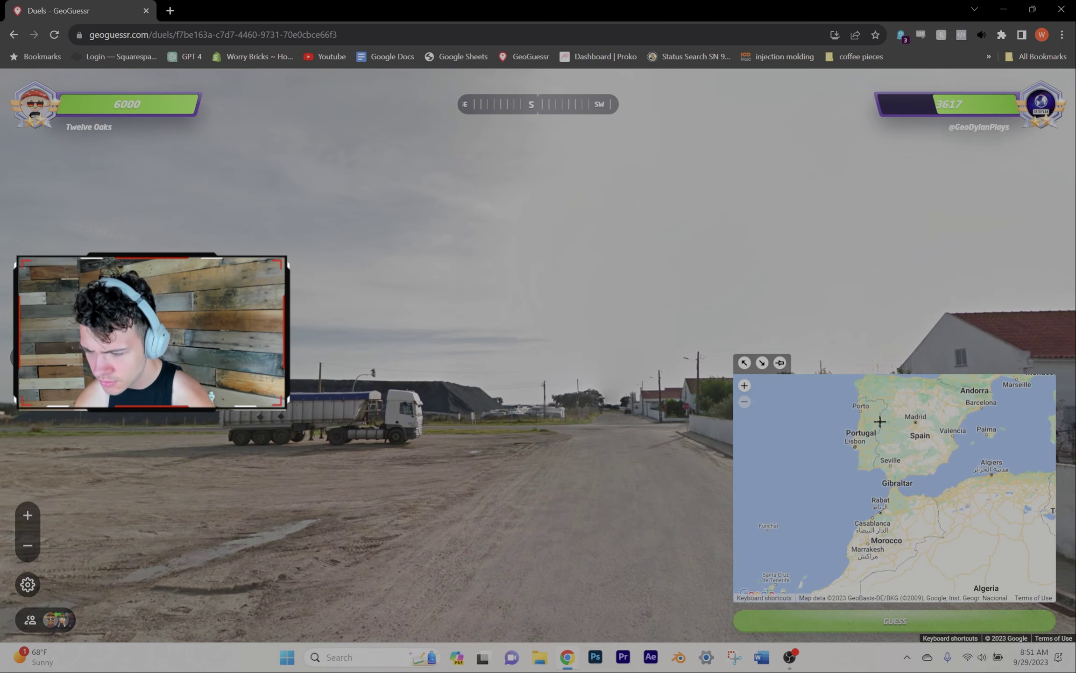
{"action": "scroll", "coordinate": [879, 463], "scroll_direction": "up", "scroll_amount": 2}
{"action": "left_click", "coordinate": [854, 434]}
Advance past the stop-sign houses and look toward the white warehouse.
{"action": "key", "text": "Up"}
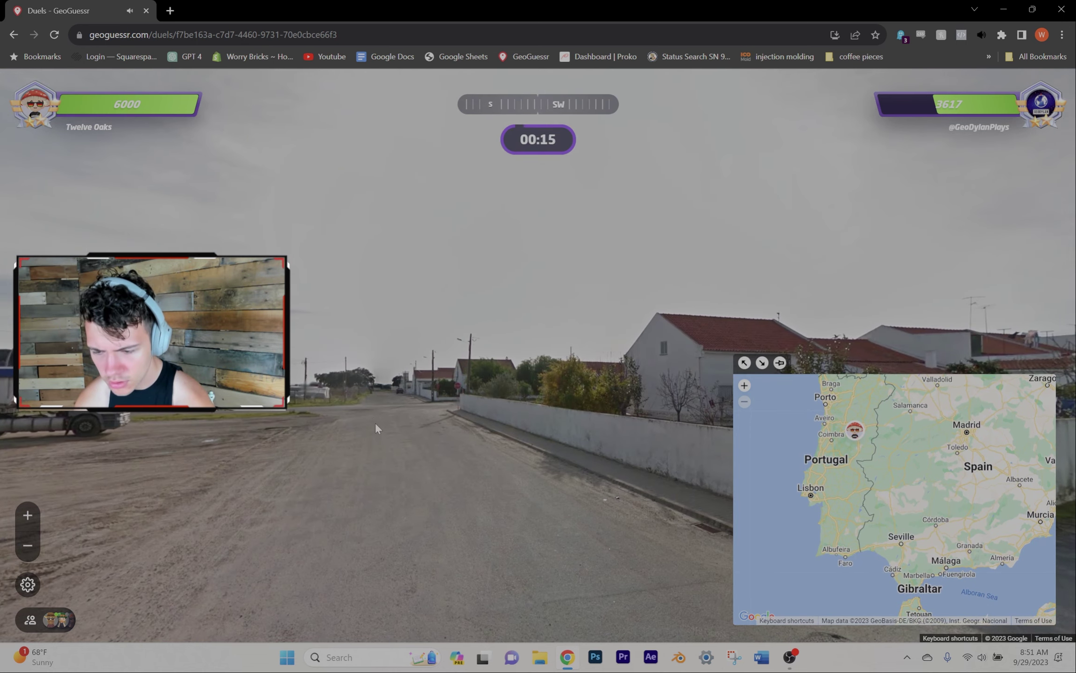
{"action": "key", "text": "Up"}
{"action": "key", "text": "Up"}
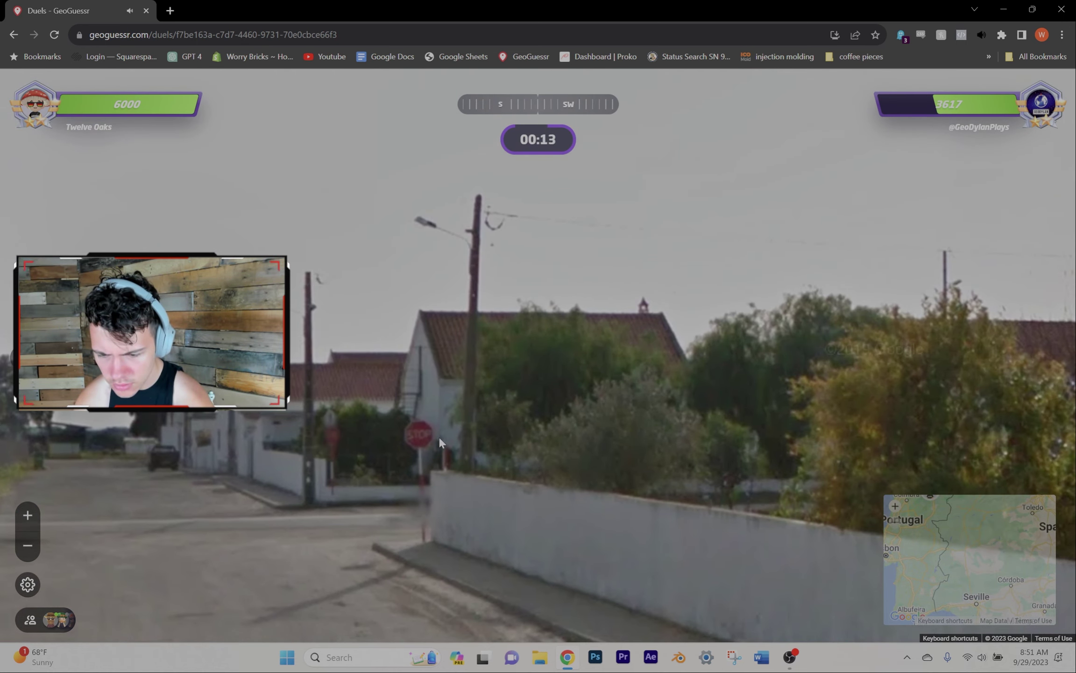
{"action": "key", "text": "Up"}
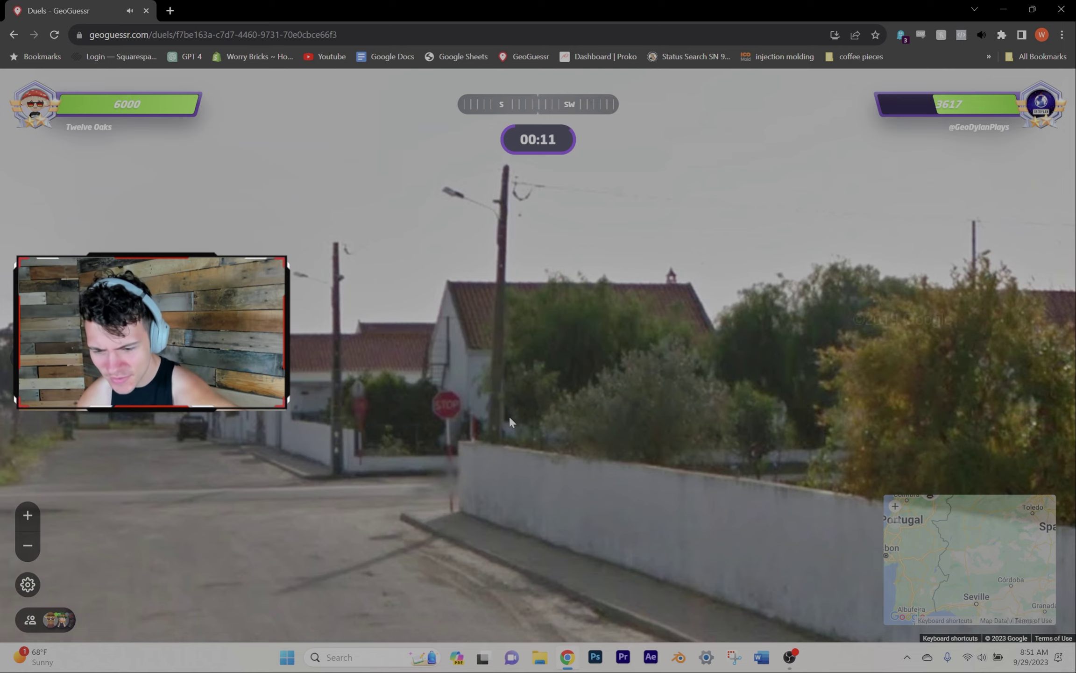
{"action": "key", "text": "Up"}
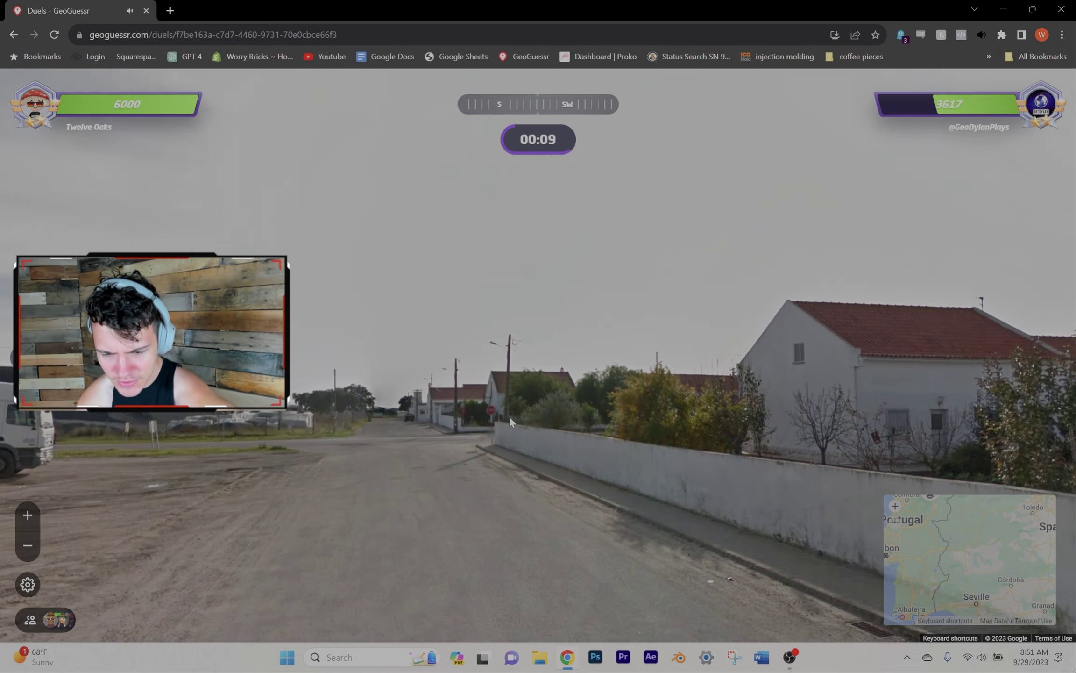
{"action": "key", "text": "Up"}
{"action": "left_click_drag", "start_coordinate": [510, 416], "coordinate": [297, 365]}
{"action": "left_click_drag", "start_coordinate": [742, 377], "coordinate": [391, 364]}
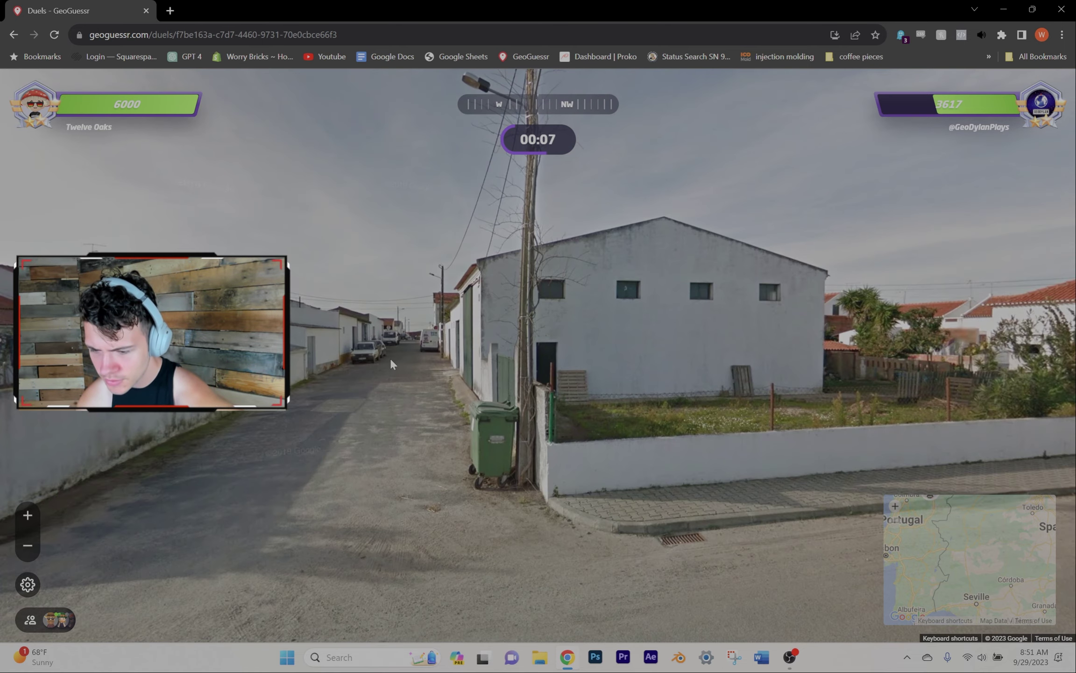
{"action": "left_click_drag", "start_coordinate": [519, 324], "coordinate": [526, 416]}
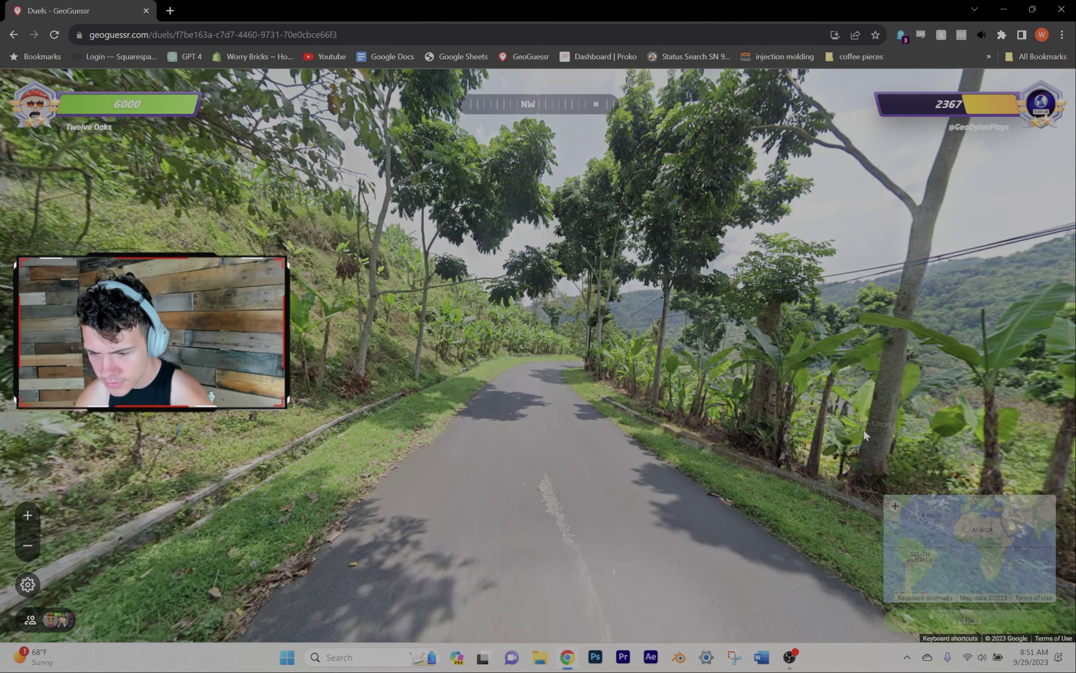
Scan the hillside road, pin a guess in Peru, and survey the valley.
{"action": "left_click_drag", "start_coordinate": [864, 429], "coordinate": [430, 427]}
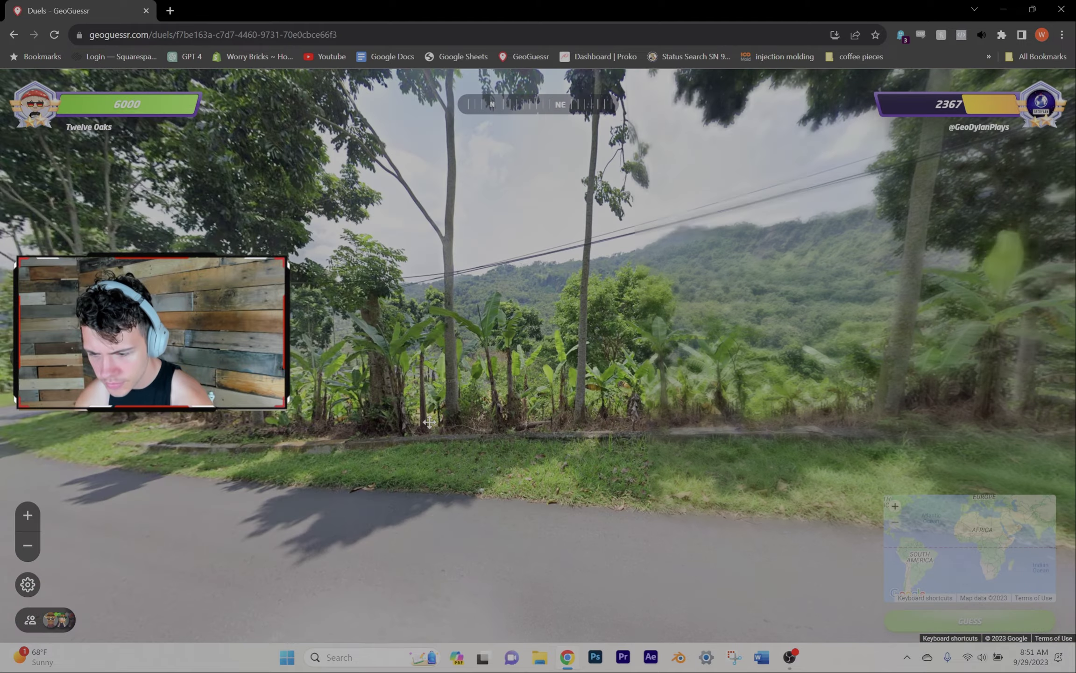
{"action": "mouse_move", "coordinate": [866, 415]}
{"action": "left_mouse_down"}
{"action": "mouse_move", "coordinate": [411, 452]}
{"action": "mouse_move", "coordinate": [723, 471]}
{"action": "left_mouse_up"}
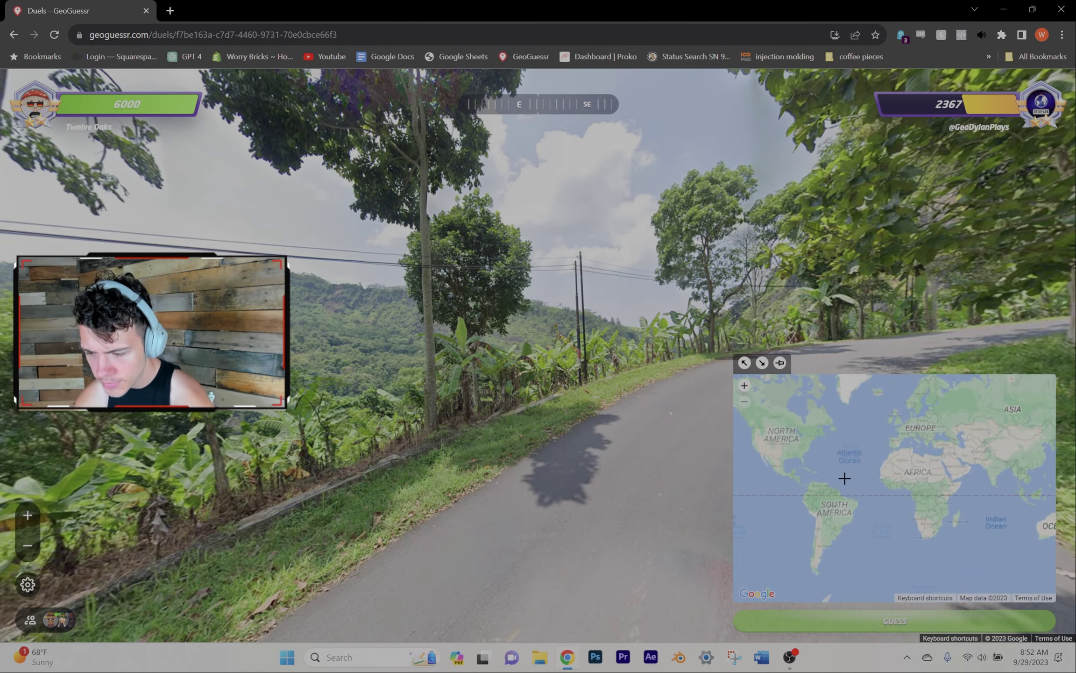
{"action": "scroll", "coordinate": [815, 497], "scroll_direction": "up", "scroll_amount": 3}
{"action": "scroll", "coordinate": [884, 505], "scroll_direction": "up", "scroll_amount": 2}
{"action": "scroll", "coordinate": [849, 491], "scroll_direction": "up", "scroll_amount": 1}
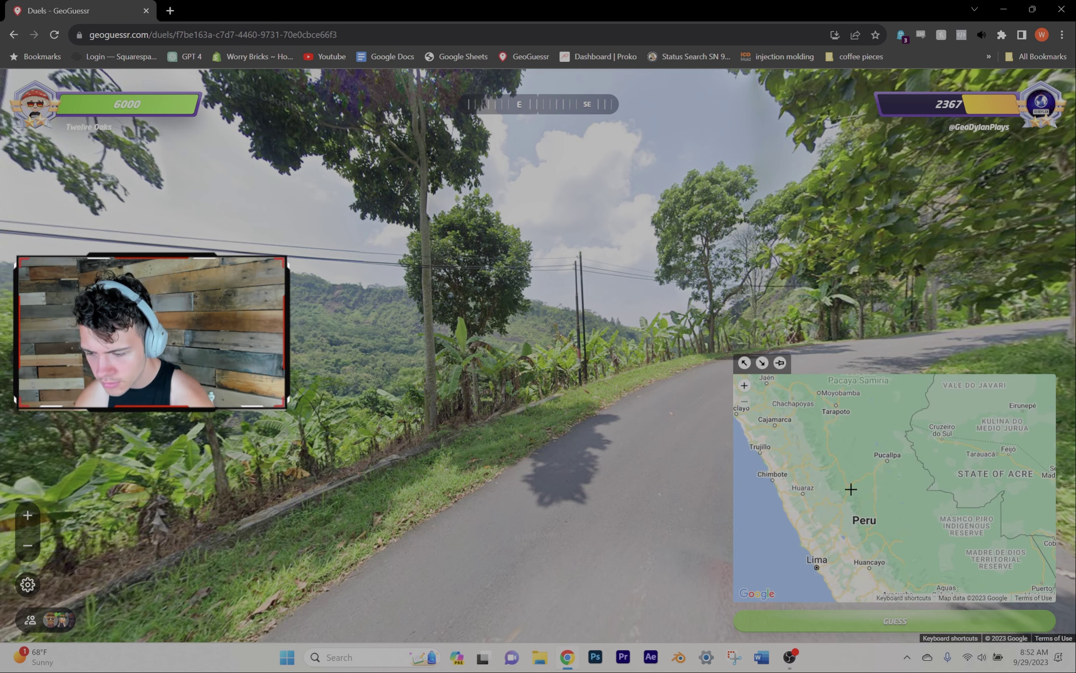
{"action": "left_click", "coordinate": [844, 490]}
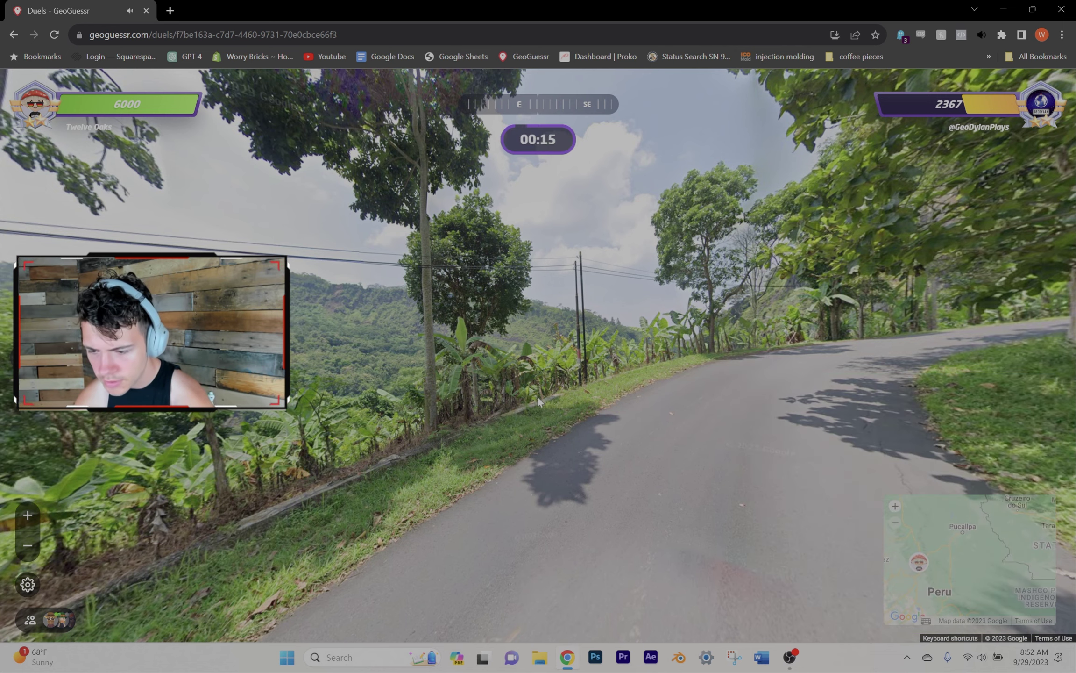
{"action": "left_click_drag", "start_coordinate": [967, 373], "coordinate": [614, 335]}
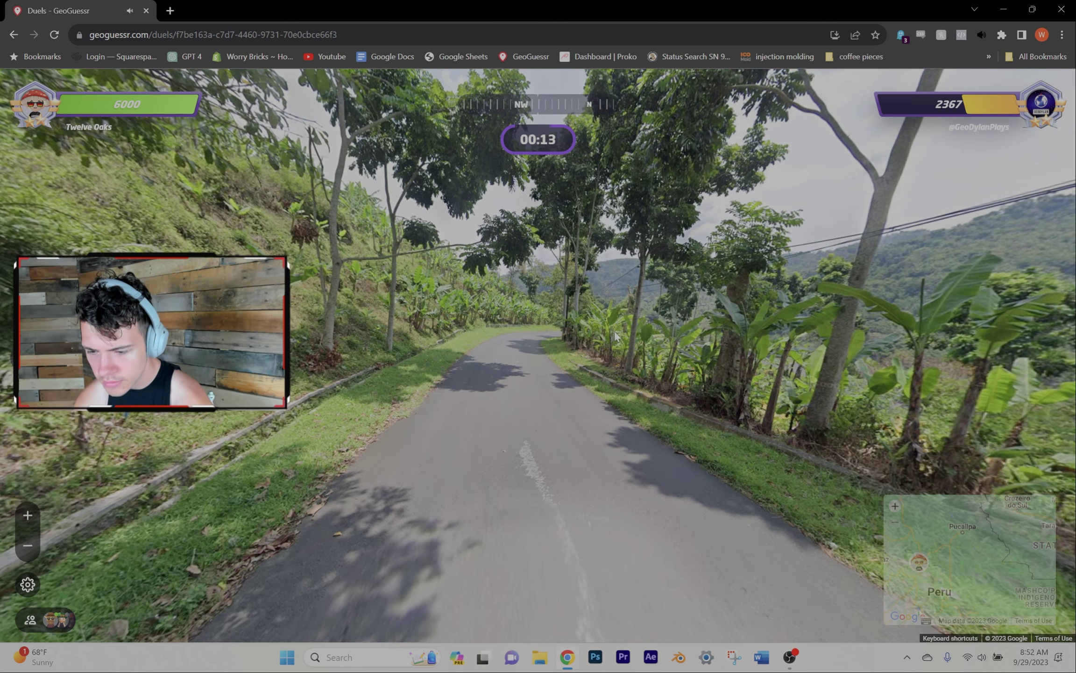
{"action": "left_click_drag", "start_coordinate": [853, 347], "coordinate": [488, 354]}
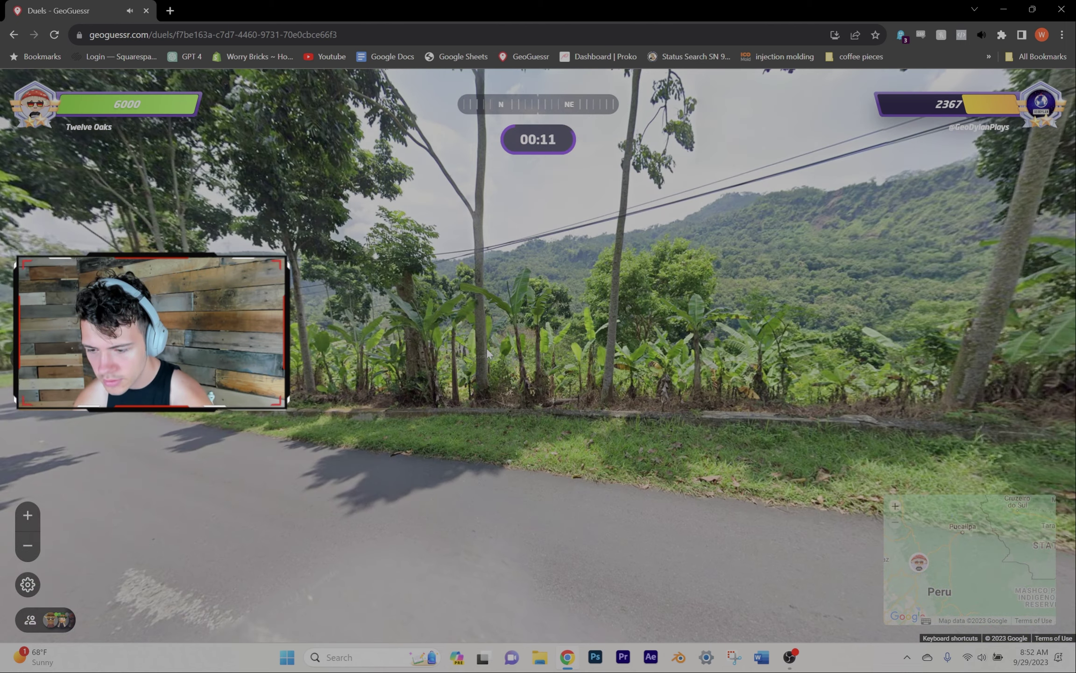
{"action": "left_click_drag", "start_coordinate": [791, 337], "coordinate": [538, 337]}
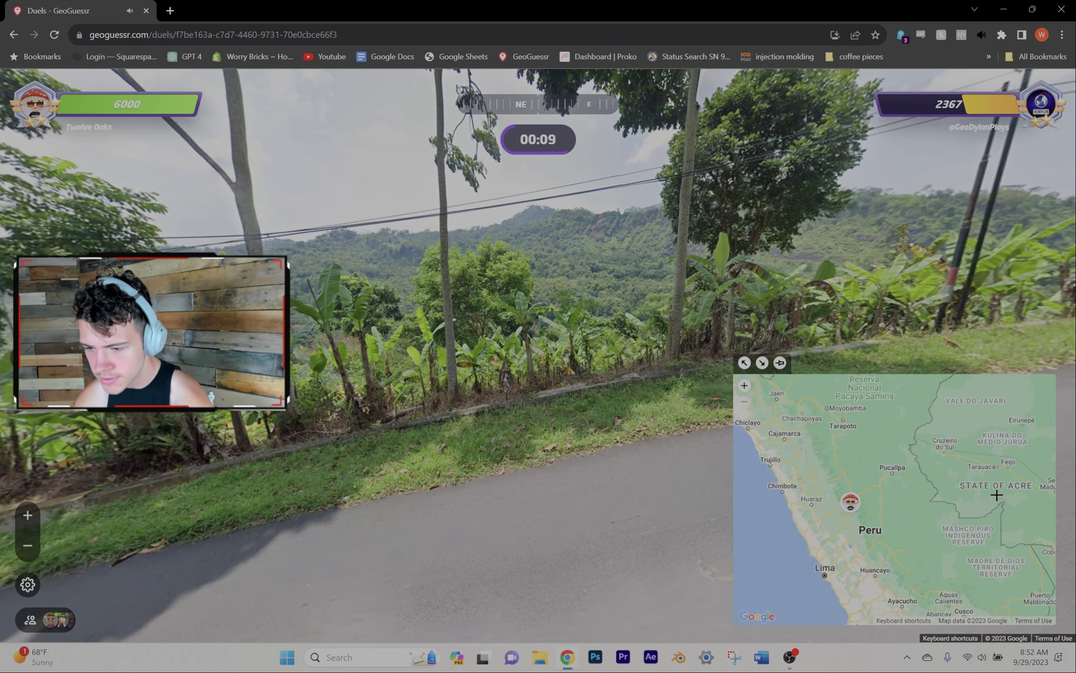
{"action": "mouse_move", "coordinate": [882, 568]}
{"action": "left_mouse_down"}
{"action": "mouse_move", "coordinate": [996, 499]}
{"action": "mouse_move", "coordinate": [912, 483]}
{"action": "left_mouse_up"}
{"action": "scroll", "coordinate": [996, 499], "scroll_direction": "down", "scroll_amount": 3}
{"action": "scroll", "coordinate": [967, 496], "scroll_direction": "down", "scroll_amount": 2}
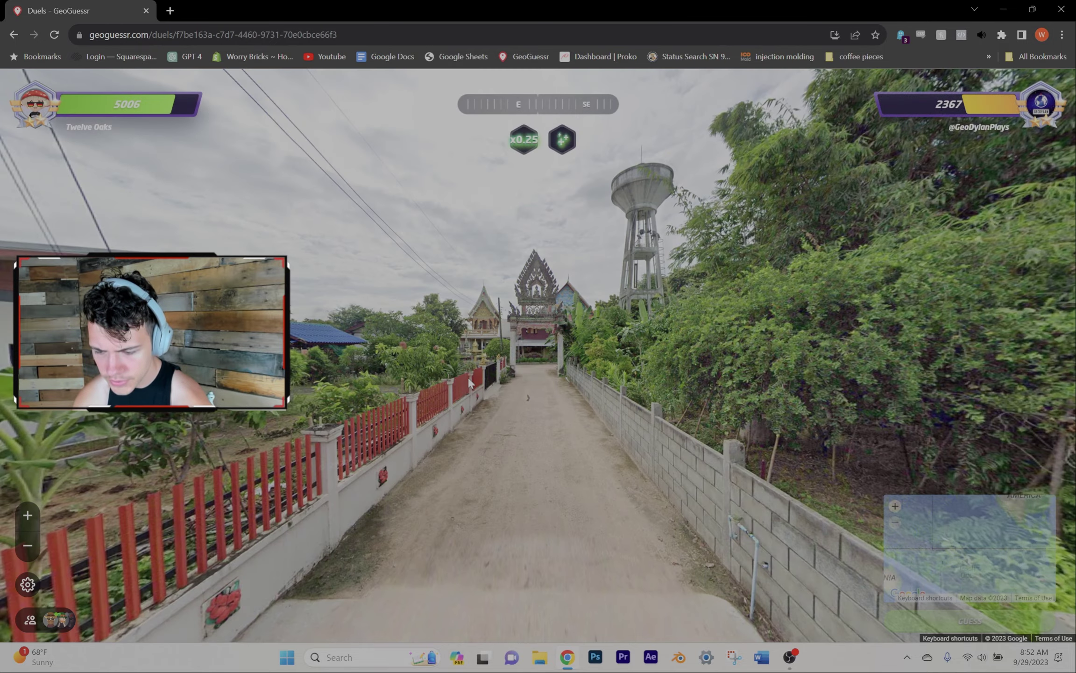
Walk the lane toward the temple gate and water tower, then pin Southeast Asia.
{"action": "left_click", "coordinate": [512, 422]}
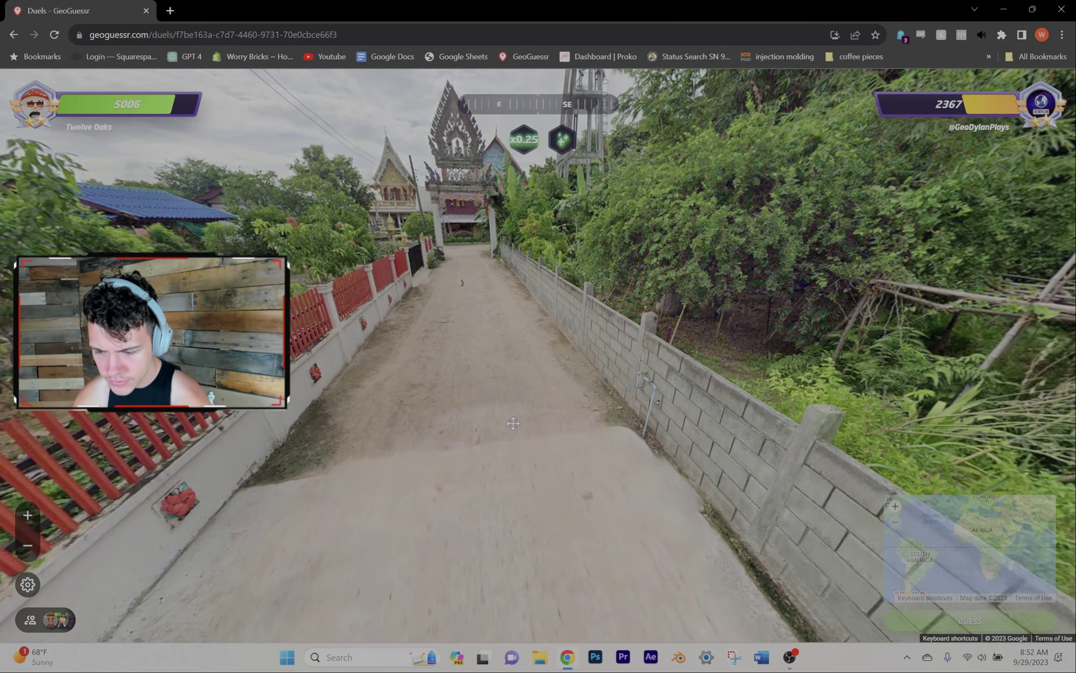
{"action": "left_click_drag", "start_coordinate": [511, 424], "coordinate": [475, 410]}
{"action": "left_click", "coordinate": [476, 409]}
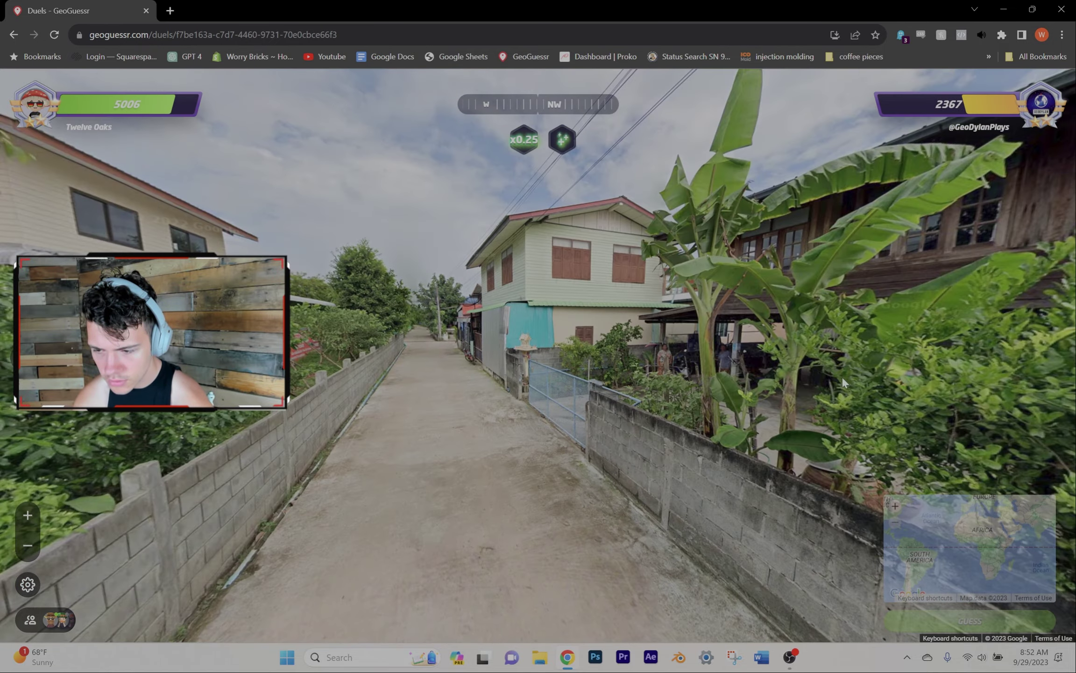
{"action": "left_click_drag", "start_coordinate": [844, 383], "coordinate": [319, 425]}
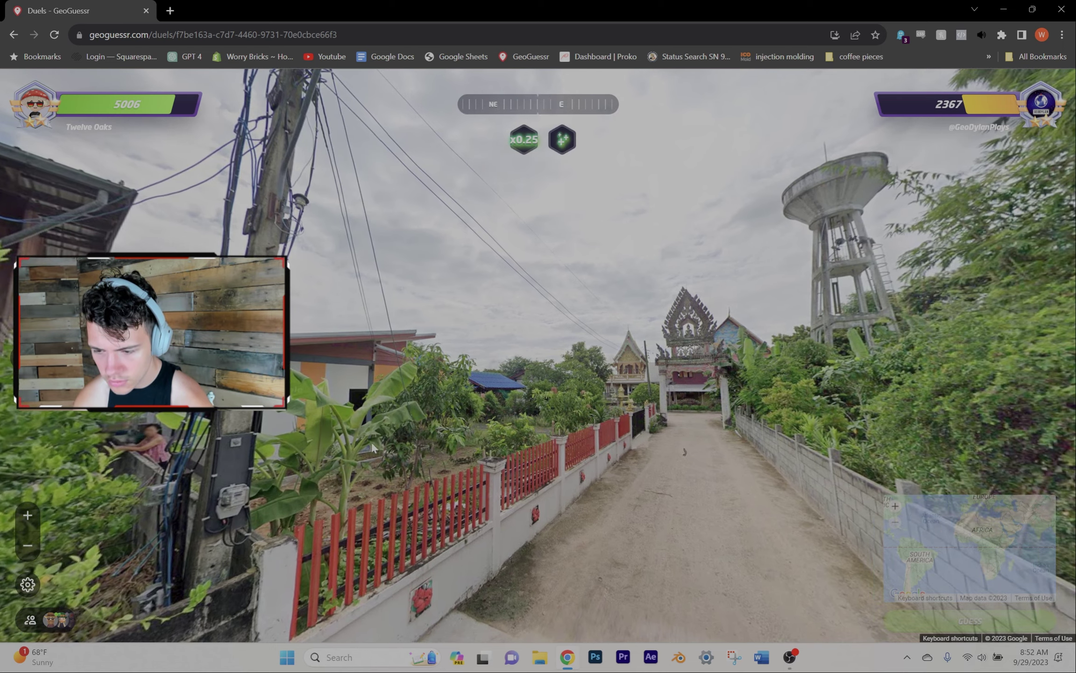
{"action": "scroll", "coordinate": [705, 354], "scroll_direction": "up", "scroll_amount": 2}
{"action": "scroll", "coordinate": [706, 354], "scroll_direction": "up", "scroll_amount": 2}
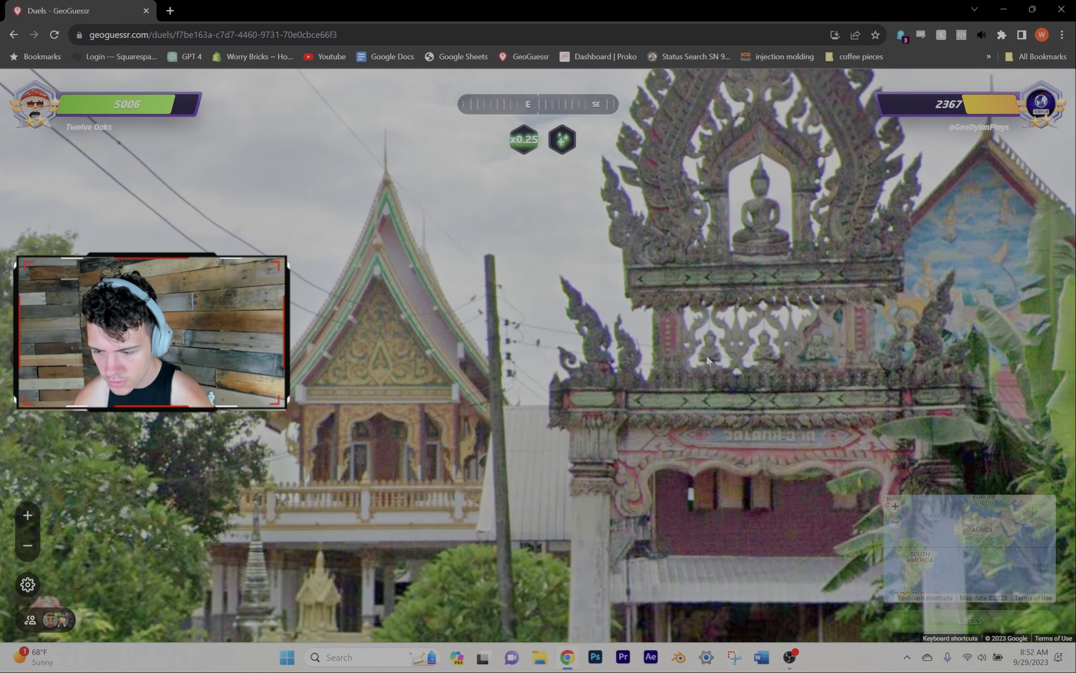
{"action": "left_click_drag", "start_coordinate": [709, 499], "coordinate": [526, 356]}
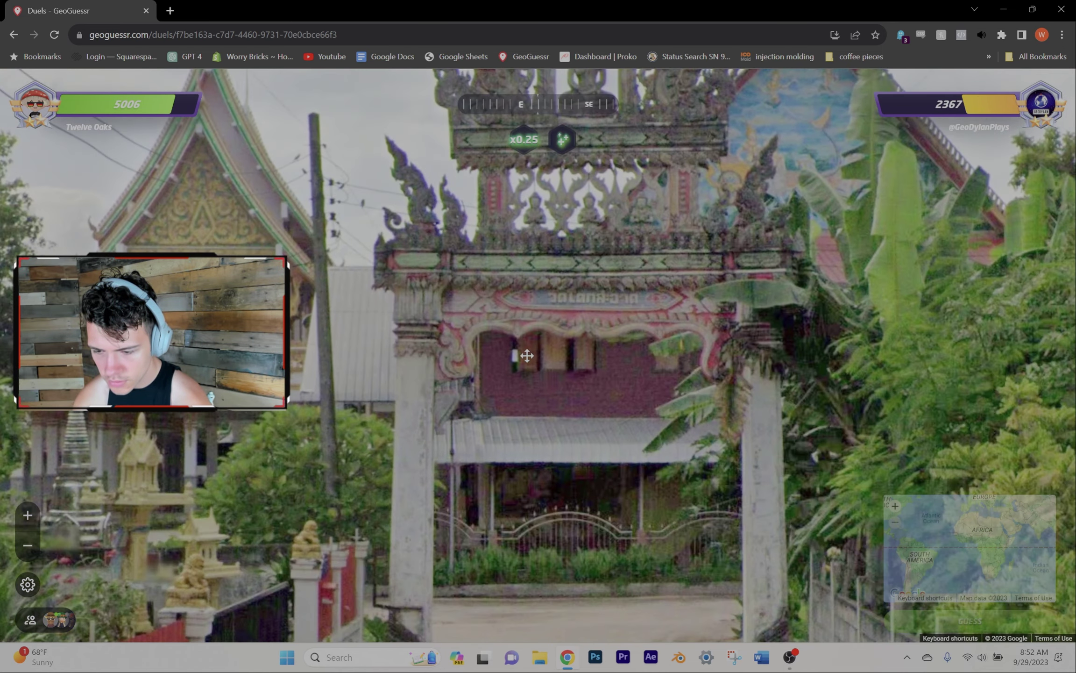
{"action": "scroll", "coordinate": [979, 493], "scroll_direction": "up", "scroll_amount": 2}
{"action": "scroll", "coordinate": [992, 480], "scroll_direction": "up", "scroll_amount": 2}
{"action": "left_click", "coordinate": [995, 468]}
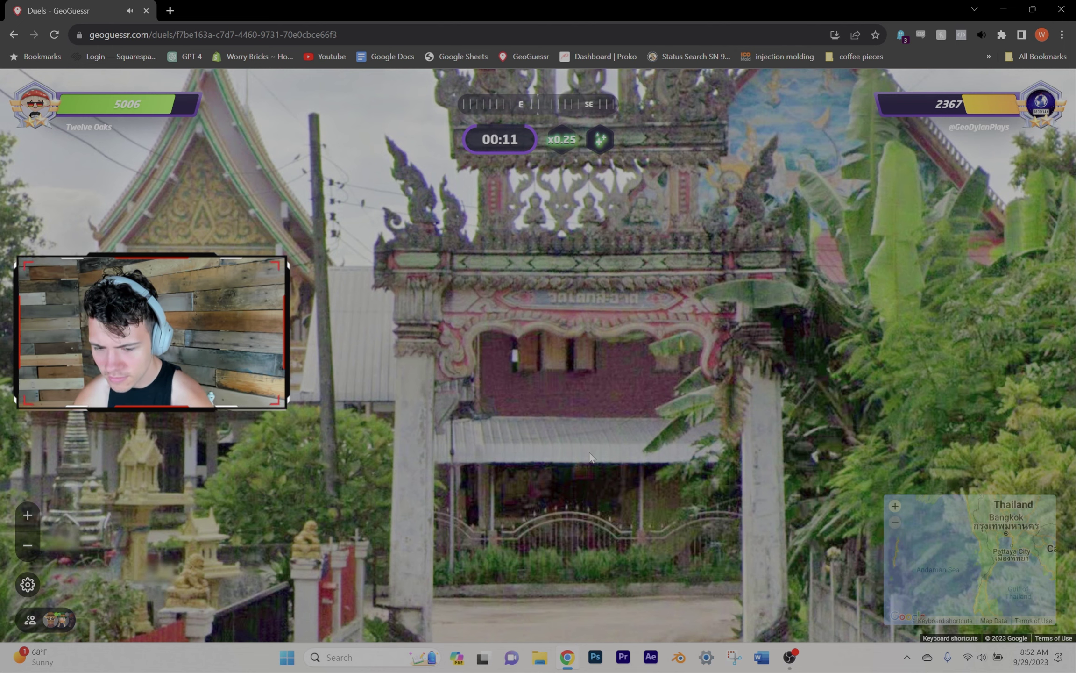
{"action": "scroll", "coordinate": [573, 363], "scroll_direction": "down", "scroll_amount": 2}
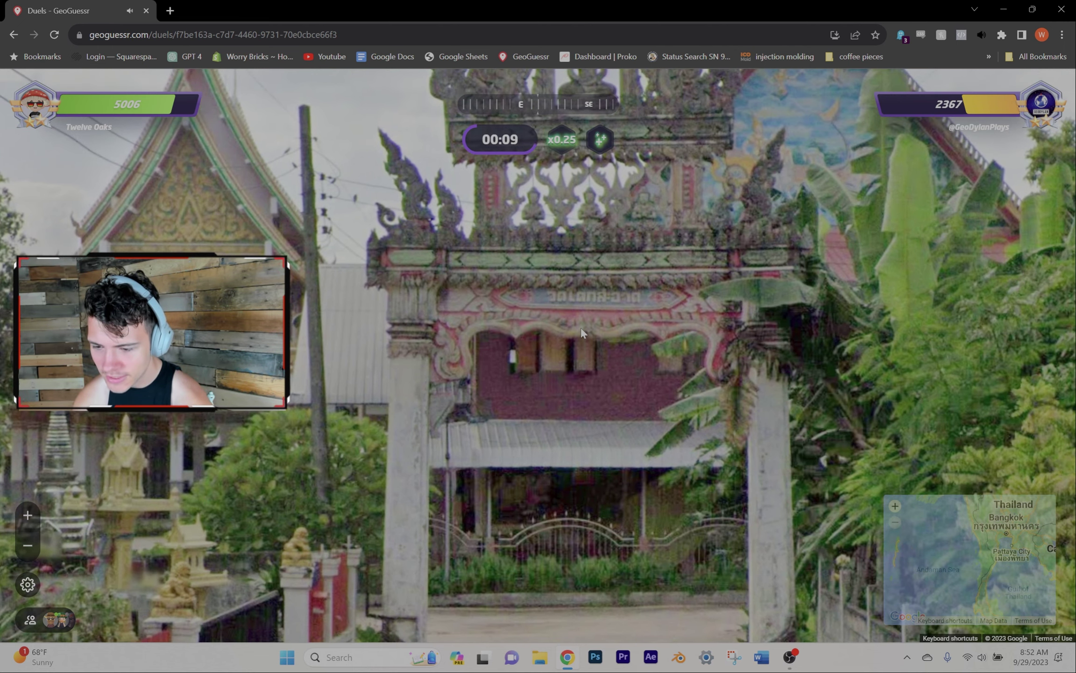
{"action": "scroll", "coordinate": [581, 326], "scroll_direction": "down", "scroll_amount": 3}
{"action": "scroll", "coordinate": [582, 334], "scroll_direction": "down", "scroll_amount": 1}
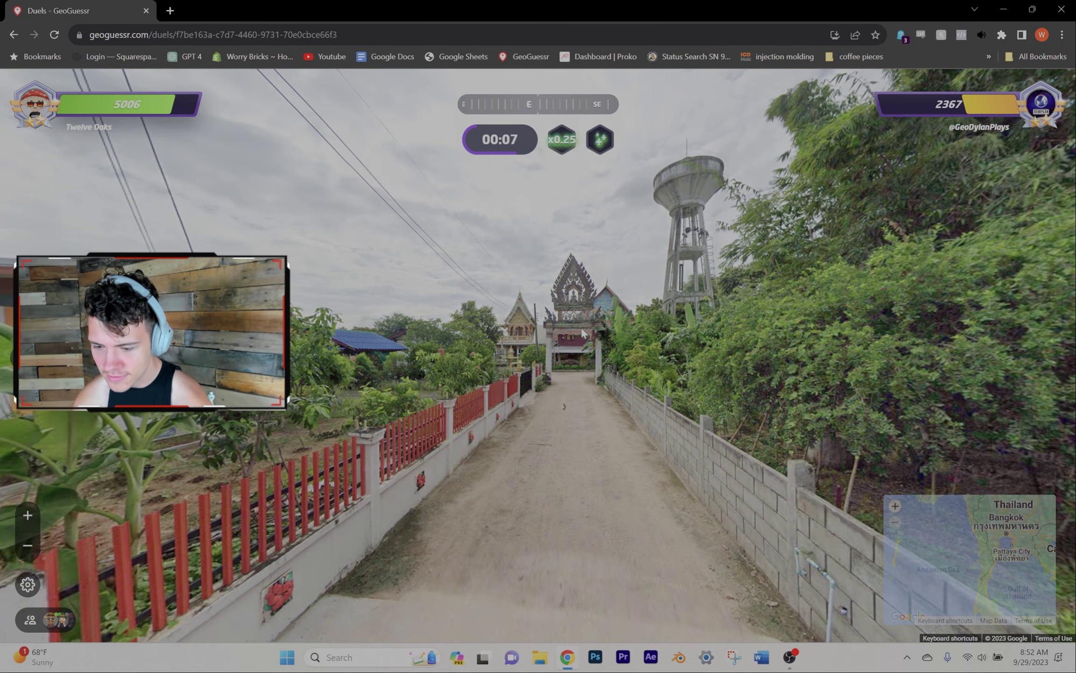
{"action": "scroll", "coordinate": [583, 333], "scroll_direction": "up", "scroll_amount": 1}
{"action": "scroll", "coordinate": [583, 334], "scroll_direction": "up", "scroll_amount": 2}
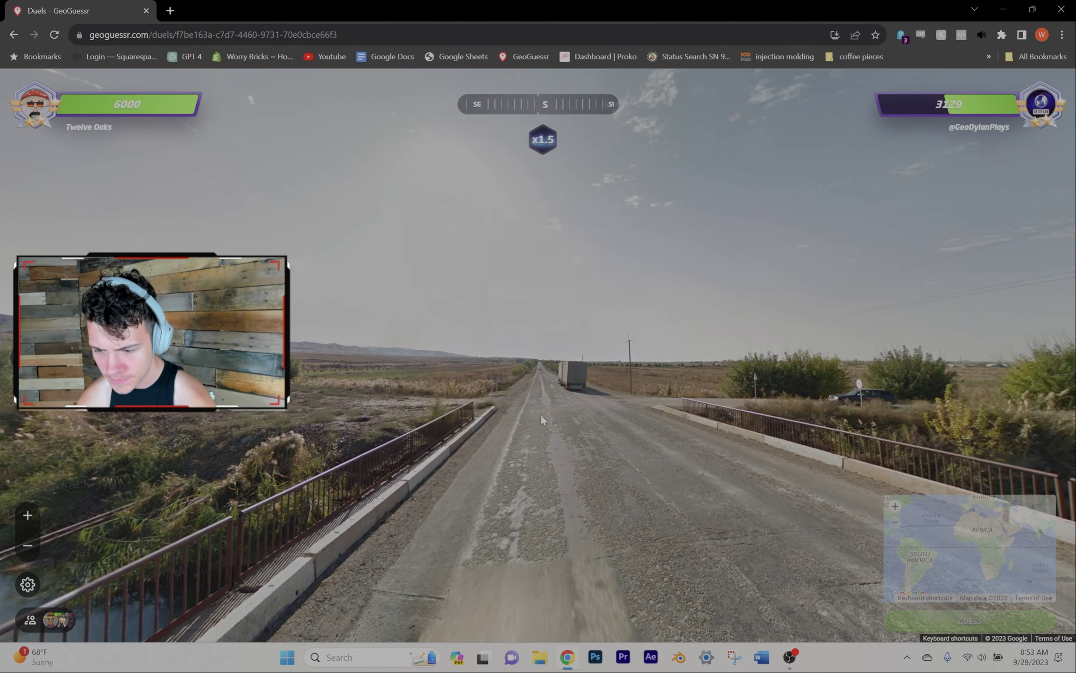
Advance toward the truck, look southwest and west, and drop a pin in Kyrgyzstan.
{"action": "left_click", "coordinate": [541, 415]}
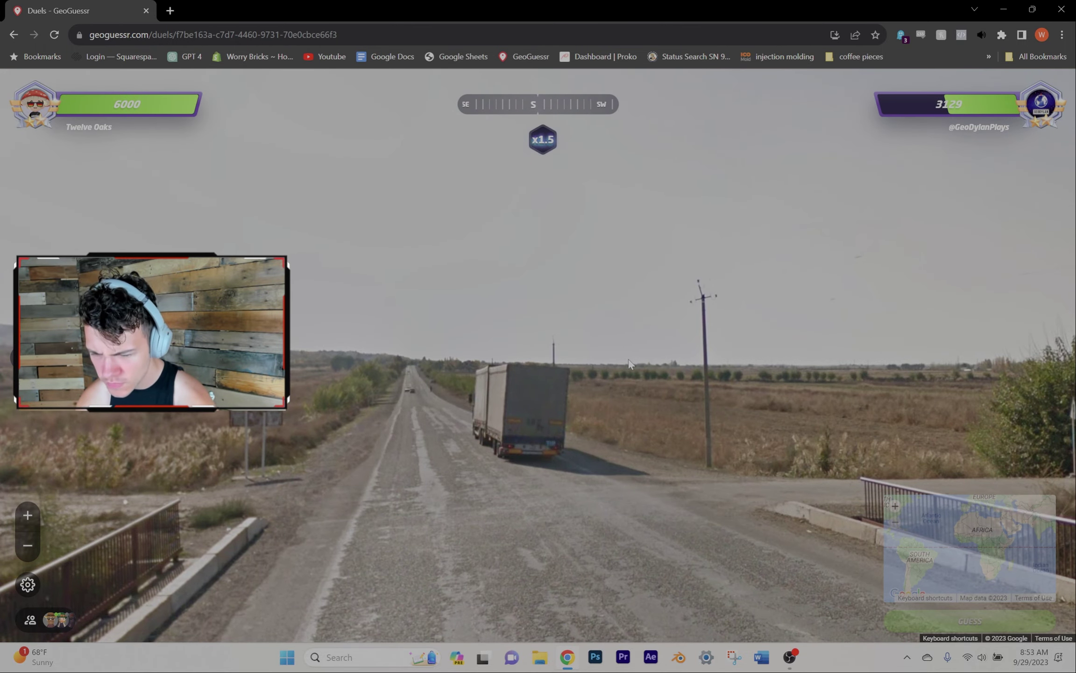
{"action": "key", "text": "Up"}
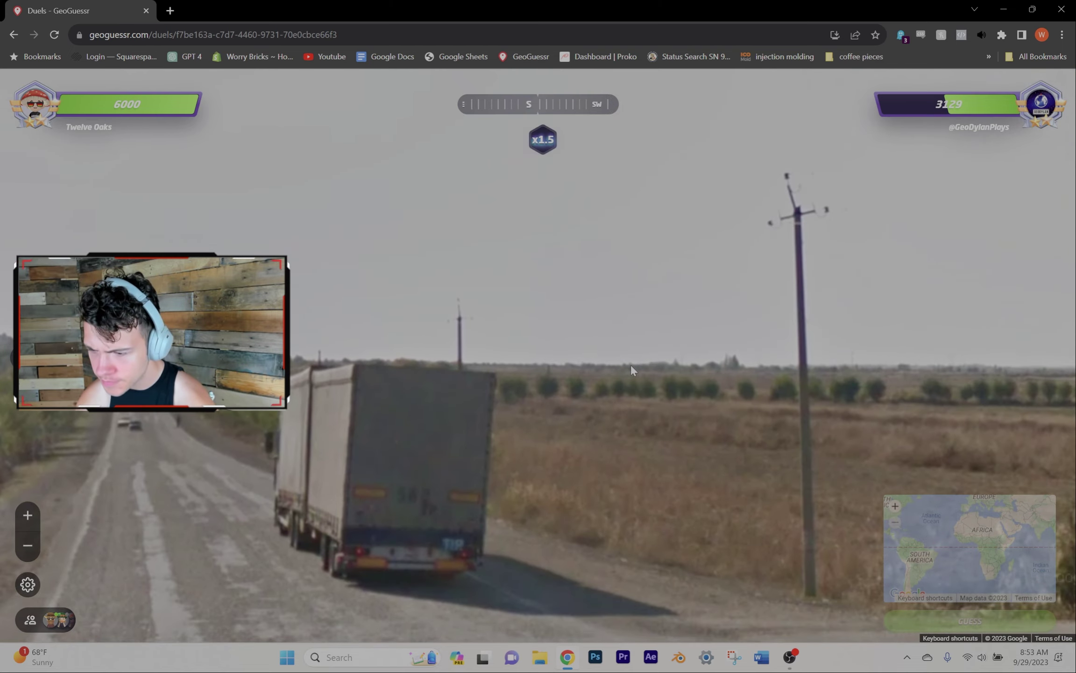
{"action": "key", "text": "Up"}
{"action": "key", "text": "Up"}
{"action": "key", "text": "Up"}
{"action": "key", "text": "Up"}
{"action": "left_click_drag", "start_coordinate": [797, 382], "coordinate": [475, 381]}
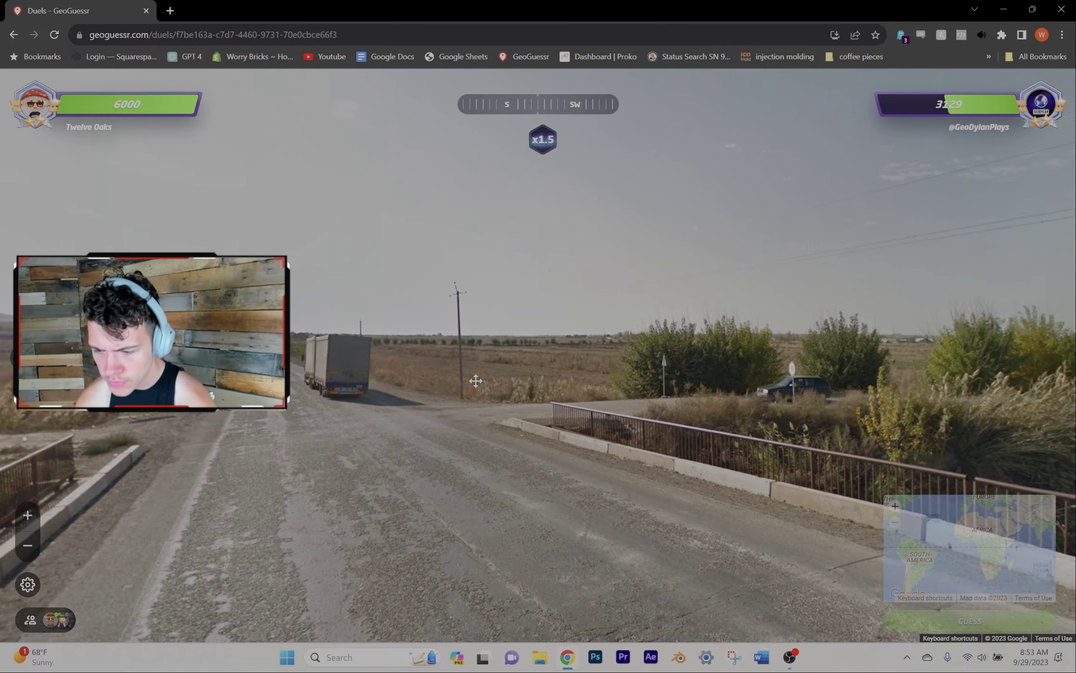
{"action": "scroll", "coordinate": [770, 397], "scroll_direction": "up", "scroll_amount": 2}
{"action": "scroll", "coordinate": [770, 398], "scroll_direction": "down", "scroll_amount": 2}
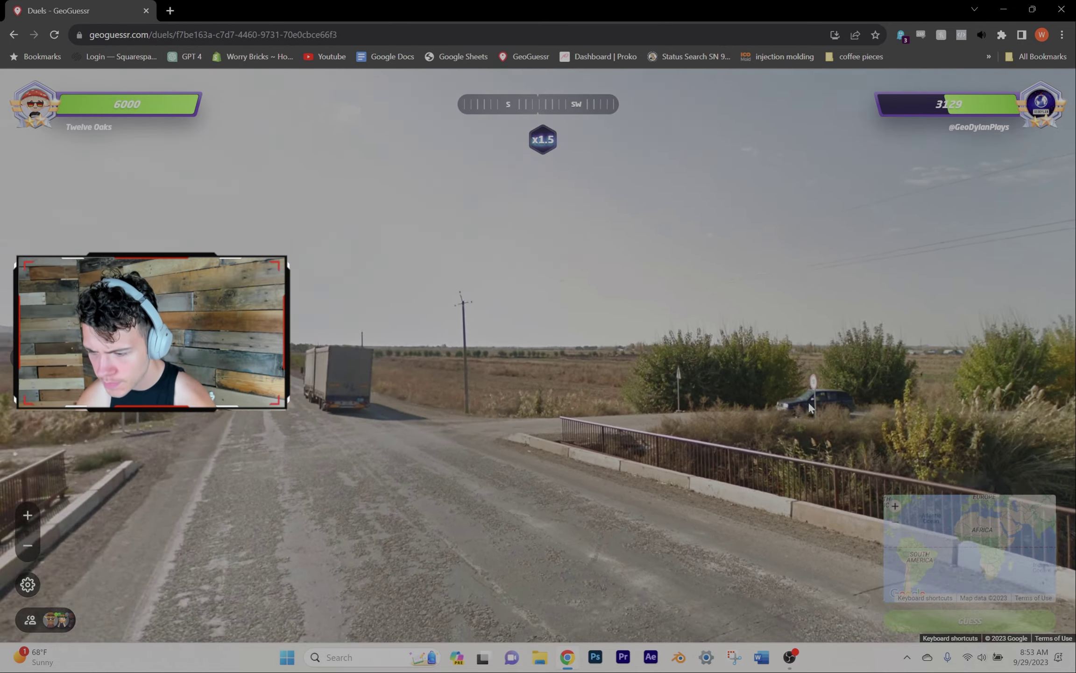
{"action": "left_click_drag", "start_coordinate": [771, 396], "coordinate": [151, 414]}
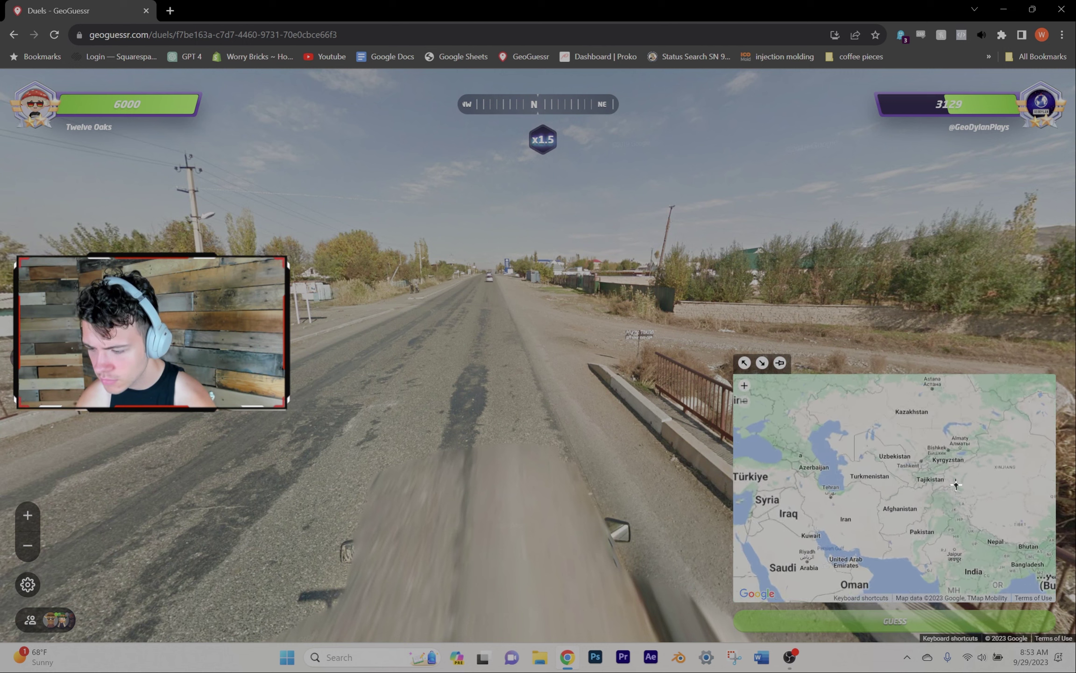
{"action": "scroll", "coordinate": [925, 447], "scroll_direction": "up", "scroll_amount": 2}
{"action": "scroll", "coordinate": [925, 446], "scroll_direction": "up", "scroll_amount": 2}
{"action": "left_click", "coordinate": [931, 446]}
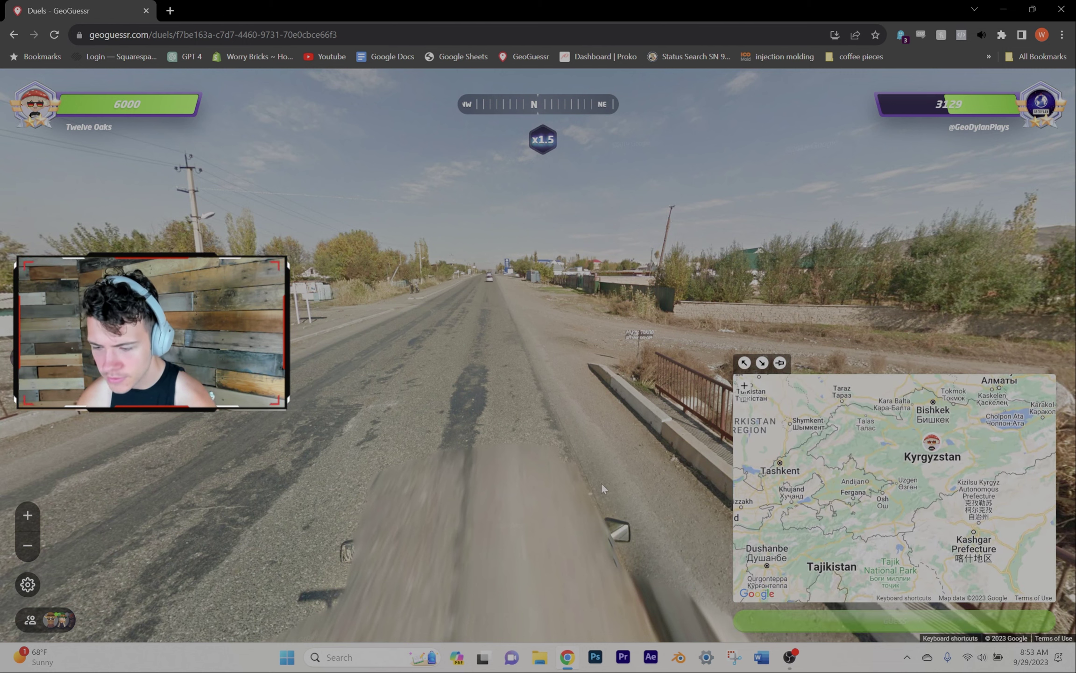
Survey the bridge and river, then move toward the village and roadside signboard.
{"action": "left_click", "coordinate": [499, 320]}
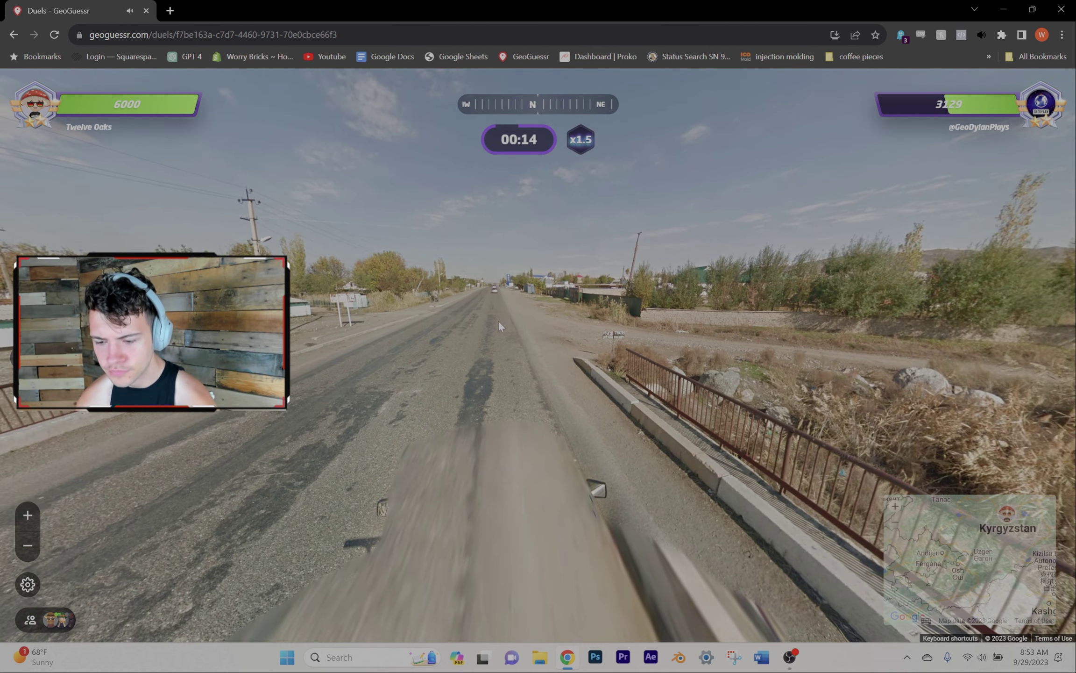
{"action": "left_click_drag", "start_coordinate": [844, 331], "coordinate": [524, 391]}
{"action": "left_click_drag", "start_coordinate": [781, 376], "coordinate": [359, 377]}
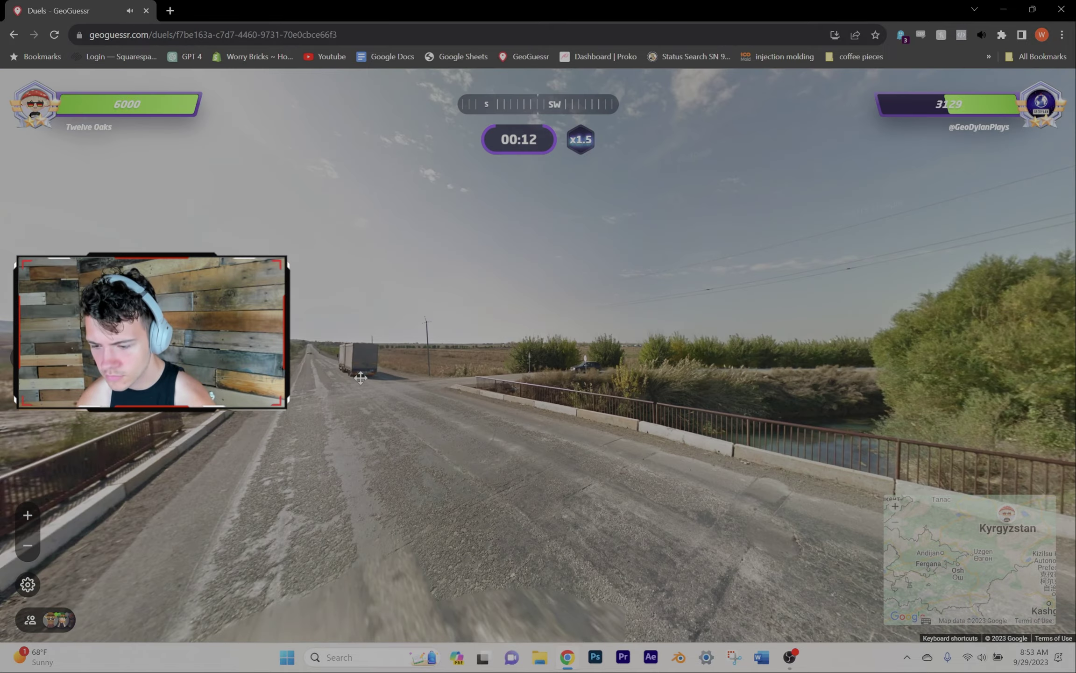
{"action": "left_click_drag", "start_coordinate": [764, 374], "coordinate": [362, 379]}
{"action": "left_click", "coordinate": [354, 377]}
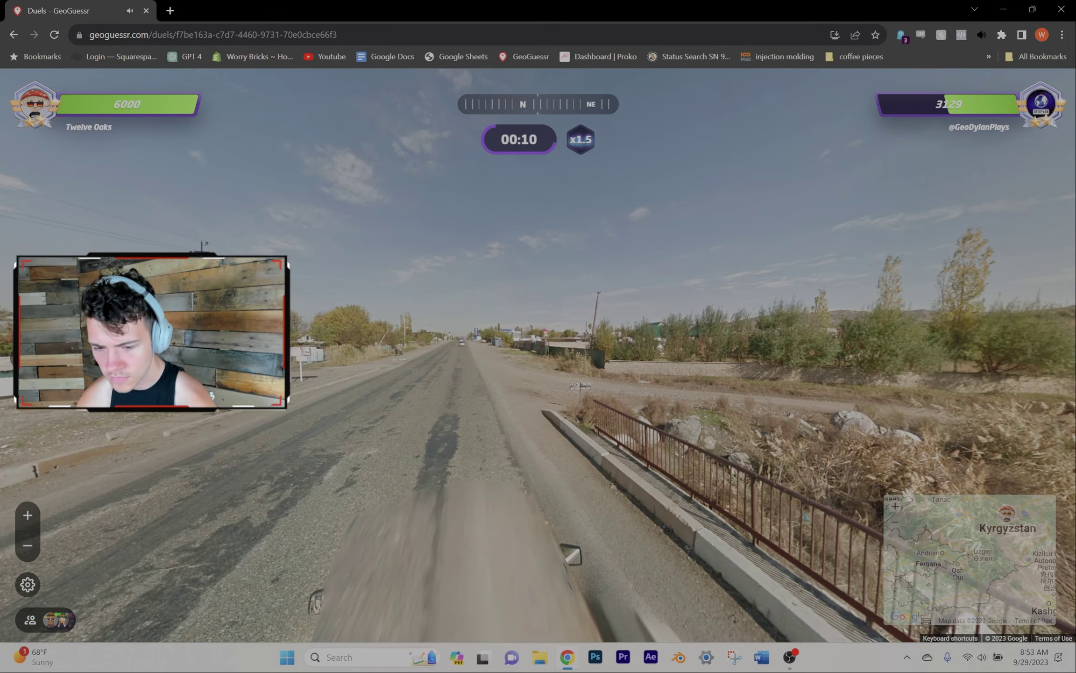
{"action": "left_click", "coordinate": [327, 373]}
{"action": "left_click", "coordinate": [346, 339]}
{"action": "left_click", "coordinate": [379, 343]}
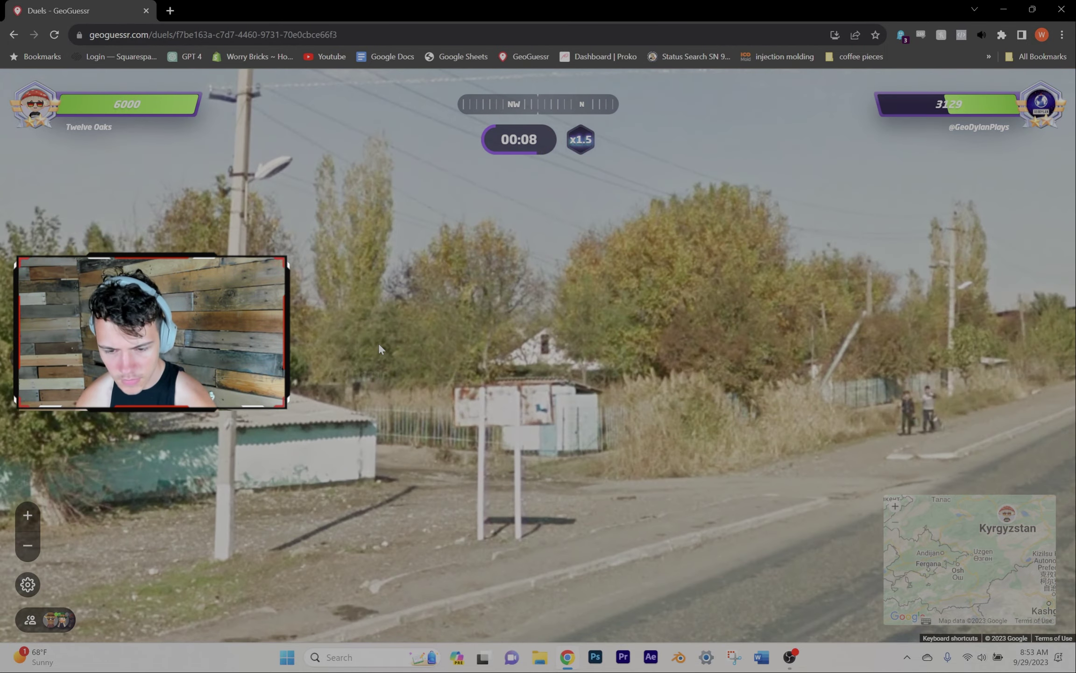
{"action": "left_click", "coordinate": [379, 343]}
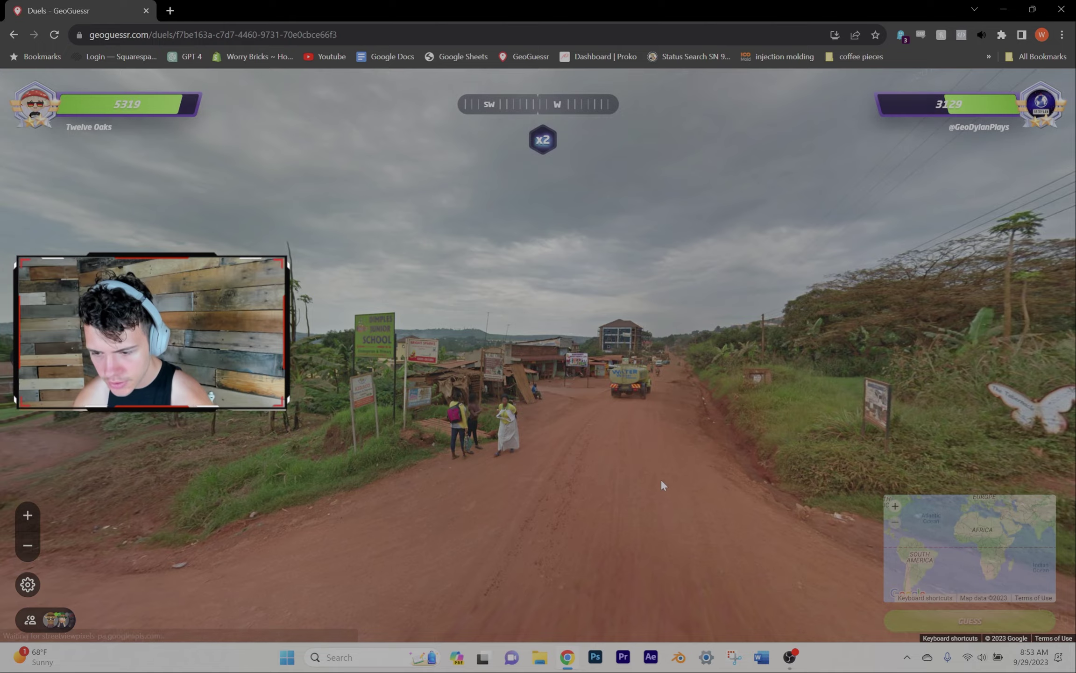
Look over the dirt road, cyclist, school signs and buildings, then return to the start.
{"action": "left_click_drag", "start_coordinate": [660, 479], "coordinate": [538, 378]}
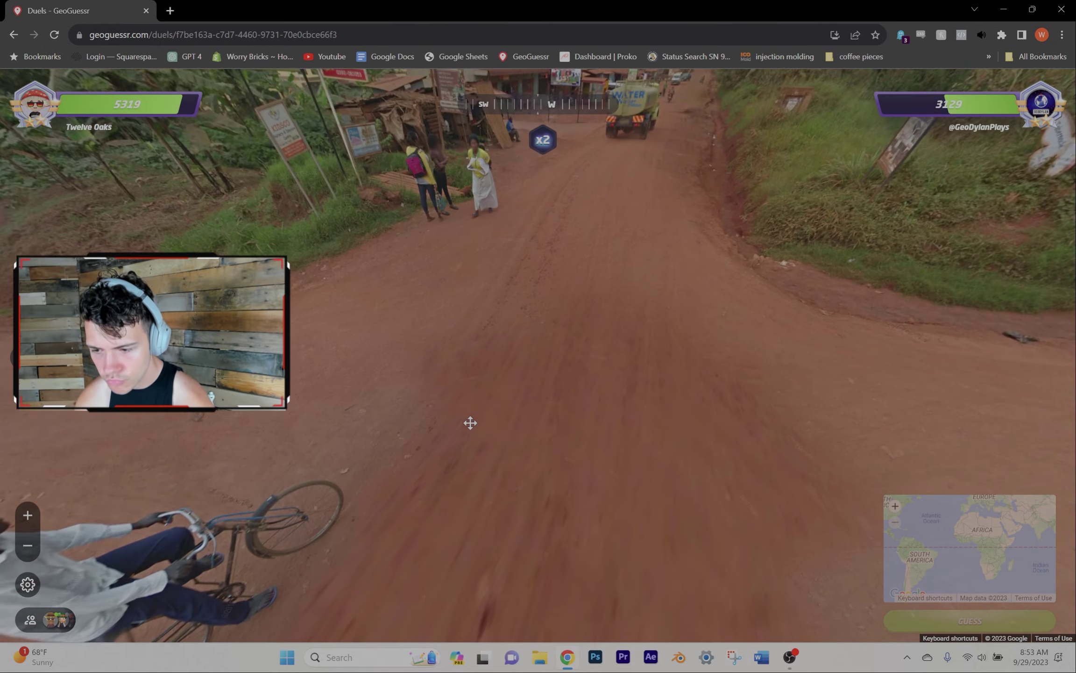
{"action": "left_click_drag", "start_coordinate": [539, 379], "coordinate": [525, 544]}
{"action": "scroll", "coordinate": [482, 274], "scroll_direction": "up", "scroll_amount": 4}
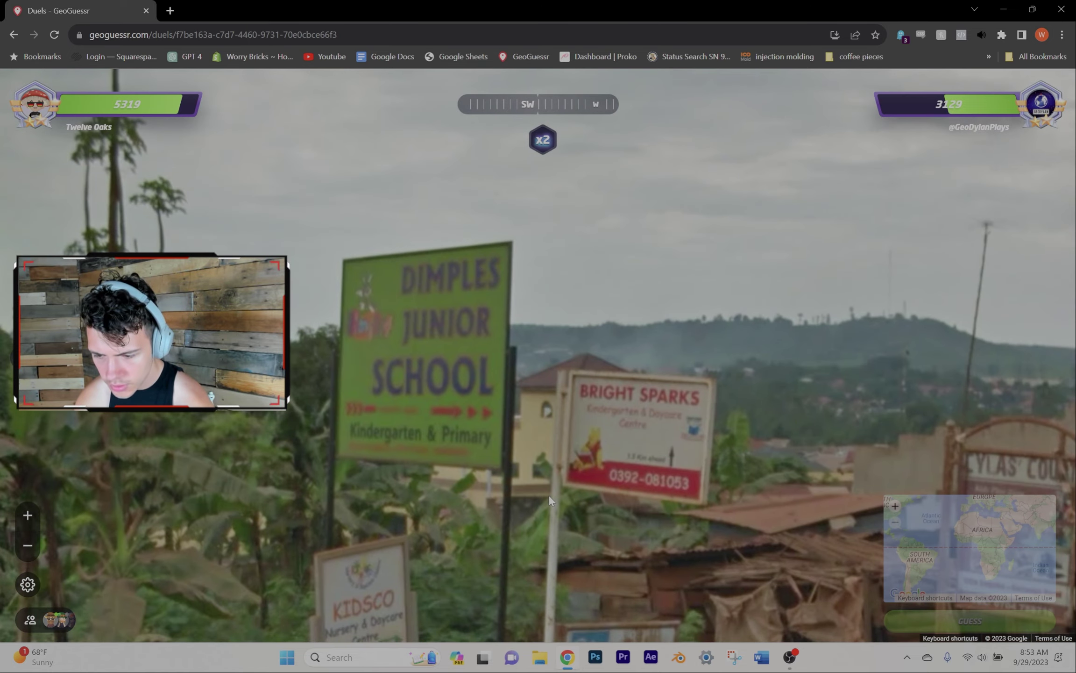
{"action": "left_click_drag", "start_coordinate": [549, 501], "coordinate": [344, 359]}
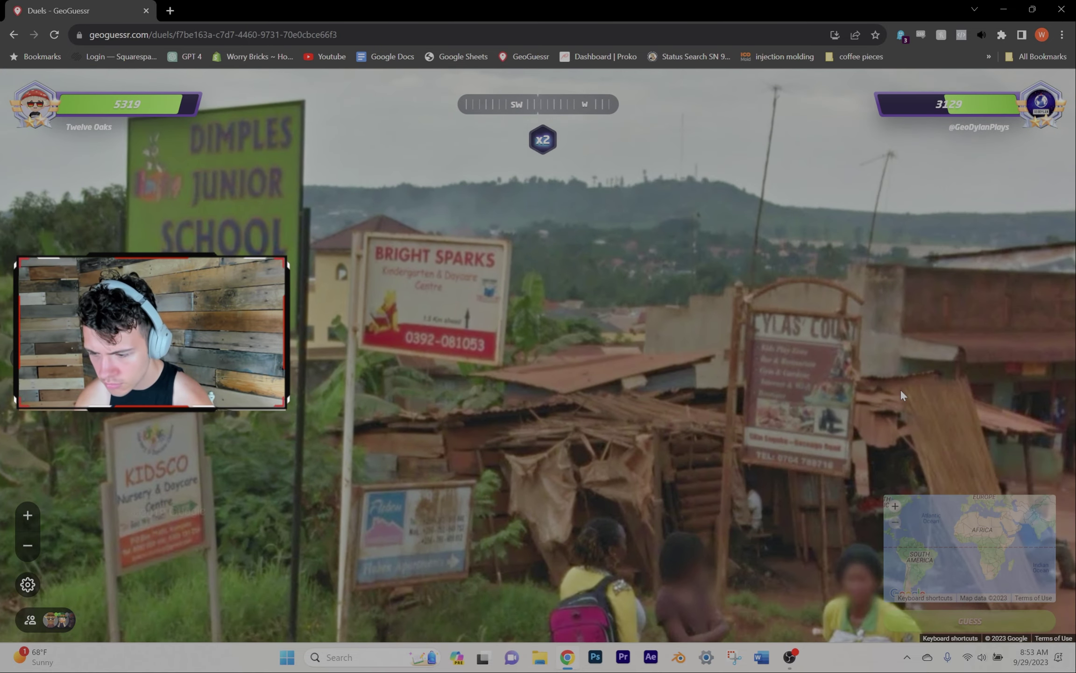
{"action": "left_click_drag", "start_coordinate": [901, 396], "coordinate": [547, 373]}
{"action": "mouse_move", "coordinate": [874, 362]}
{"action": "left_mouse_down"}
{"action": "mouse_move", "coordinate": [594, 360]}
{"action": "mouse_move", "coordinate": [935, 450]}
{"action": "left_mouse_up"}
{"action": "key", "text": "r"}
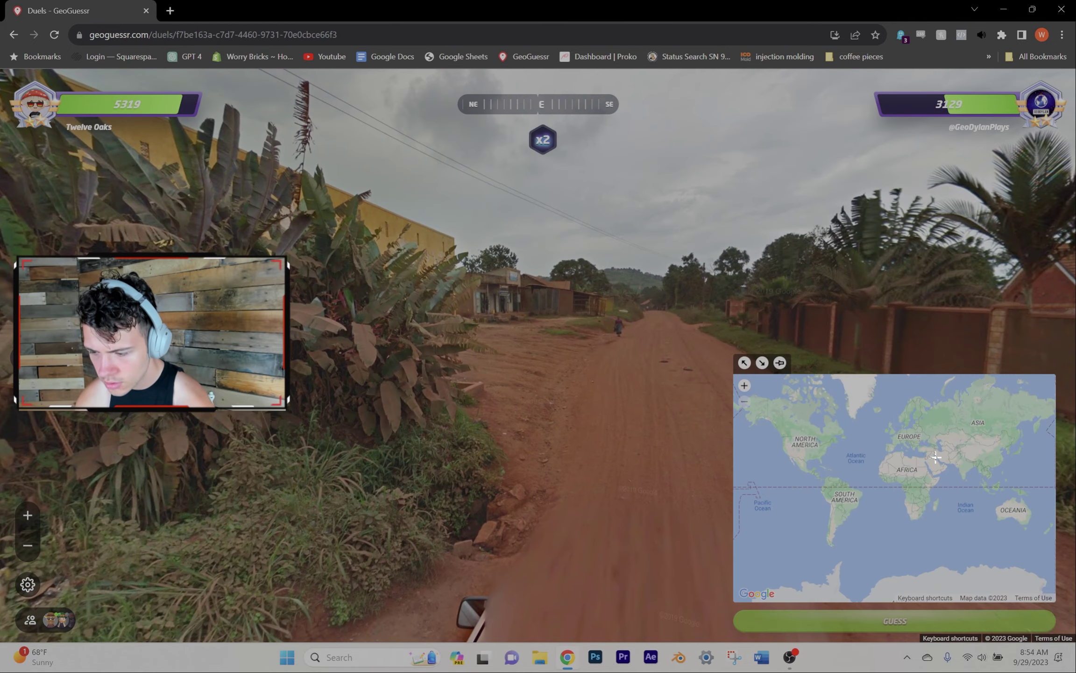
{"action": "scroll", "coordinate": [935, 450], "scroll_direction": "up", "scroll_amount": 1}
{"action": "scroll", "coordinate": [909, 467], "scroll_direction": "up", "scroll_amount": 2}
{"action": "scroll", "coordinate": [866, 493], "scroll_direction": "up", "scroll_amount": 1}
{"action": "scroll", "coordinate": [835, 509], "scroll_direction": "up", "scroll_amount": 1}
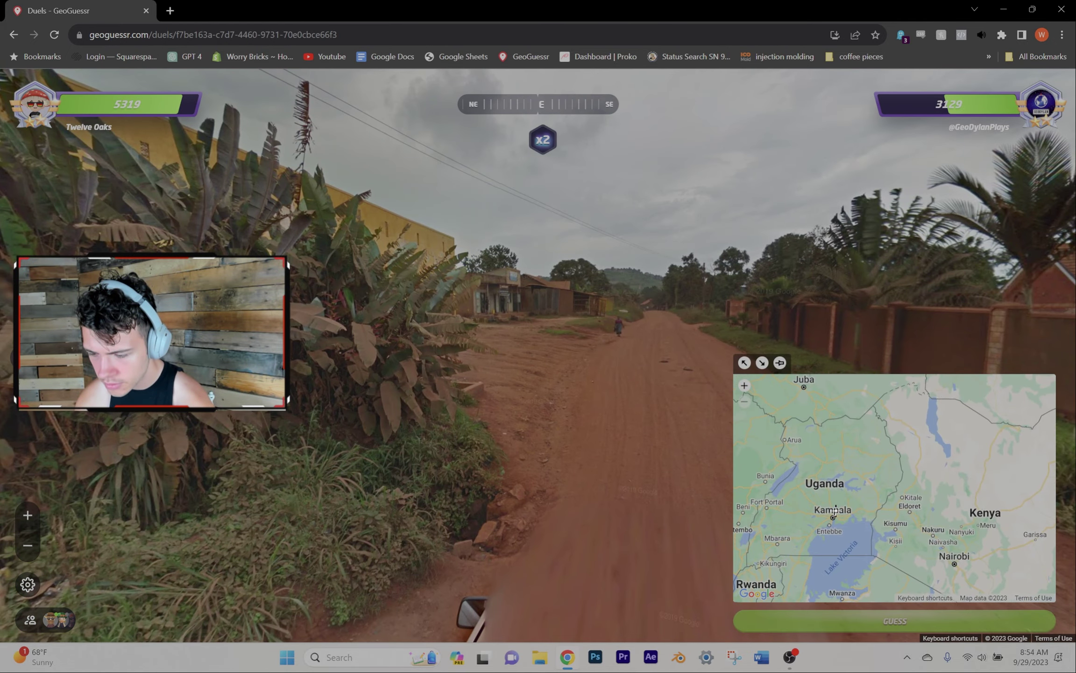
Pin Kampala, Uganda, glance south from the school crossroads, and submit the Round 7 guess.
{"action": "left_click", "coordinate": [835, 509]}
{"action": "key", "text": "r"}
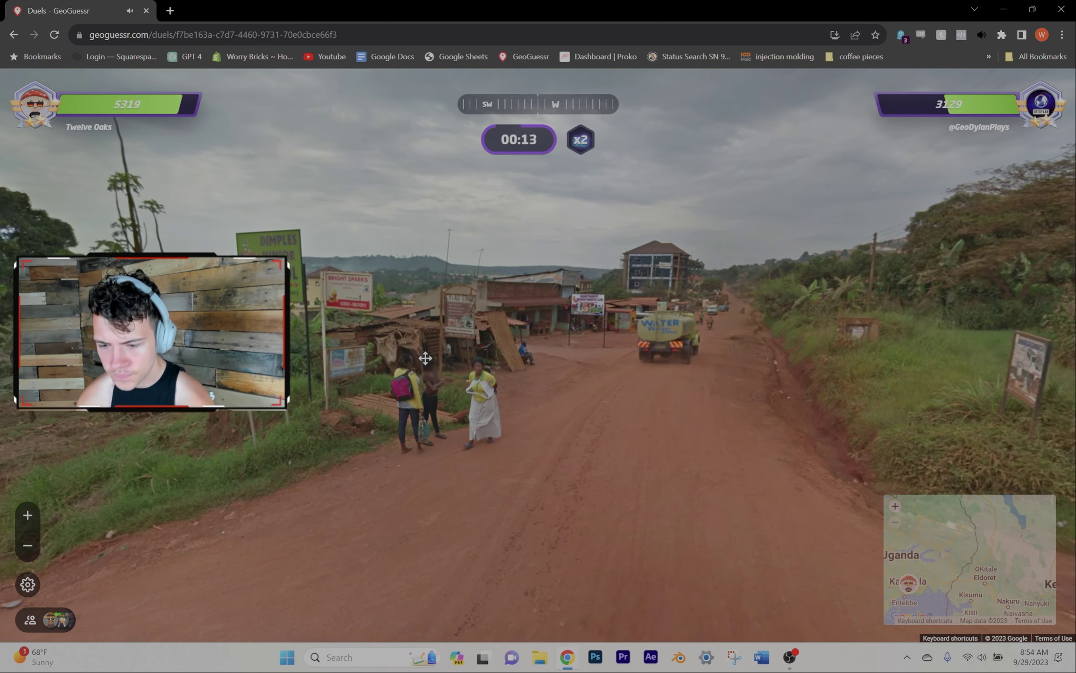
{"action": "mouse_move", "coordinate": [694, 408]}
{"action": "left_mouse_down"}
{"action": "mouse_move", "coordinate": [841, 402]}
{"action": "mouse_move", "coordinate": [403, 352]}
{"action": "left_mouse_up"}
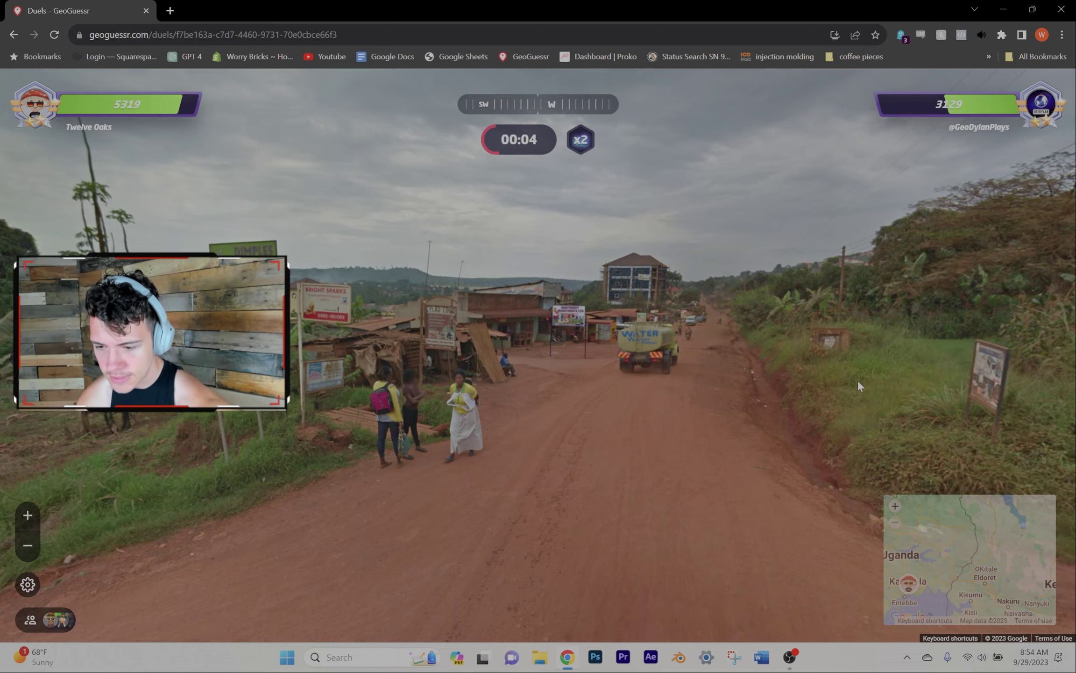
{"action": "key", "text": "space"}
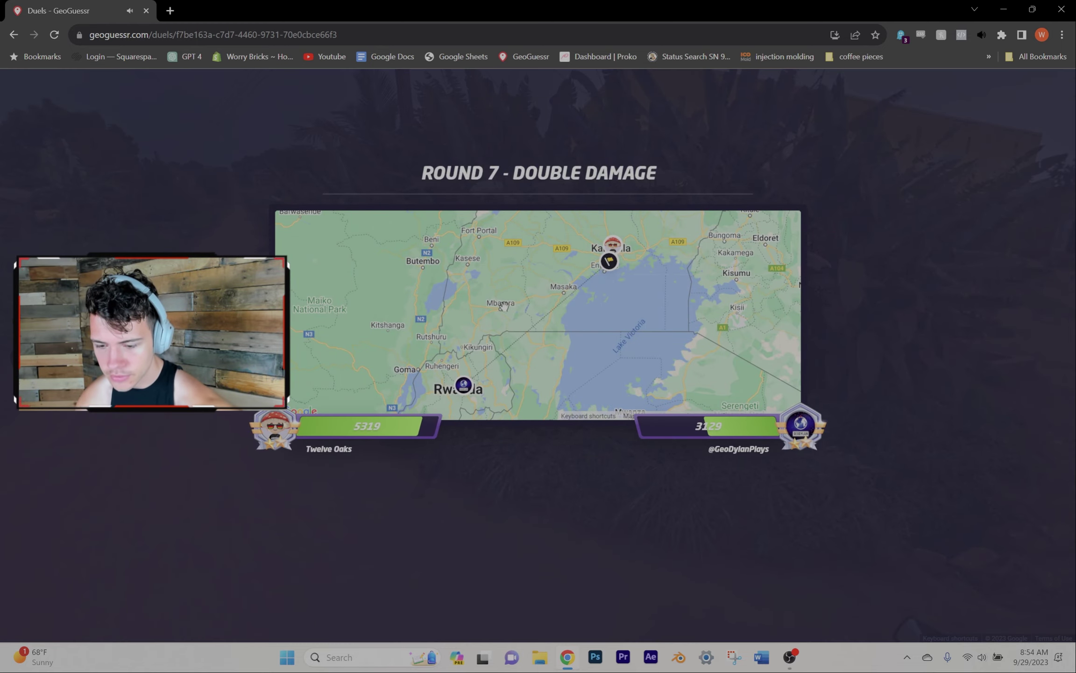
{"action": "scroll", "coordinate": [530, 317], "scroll_direction": "down", "scroll_amount": 1}
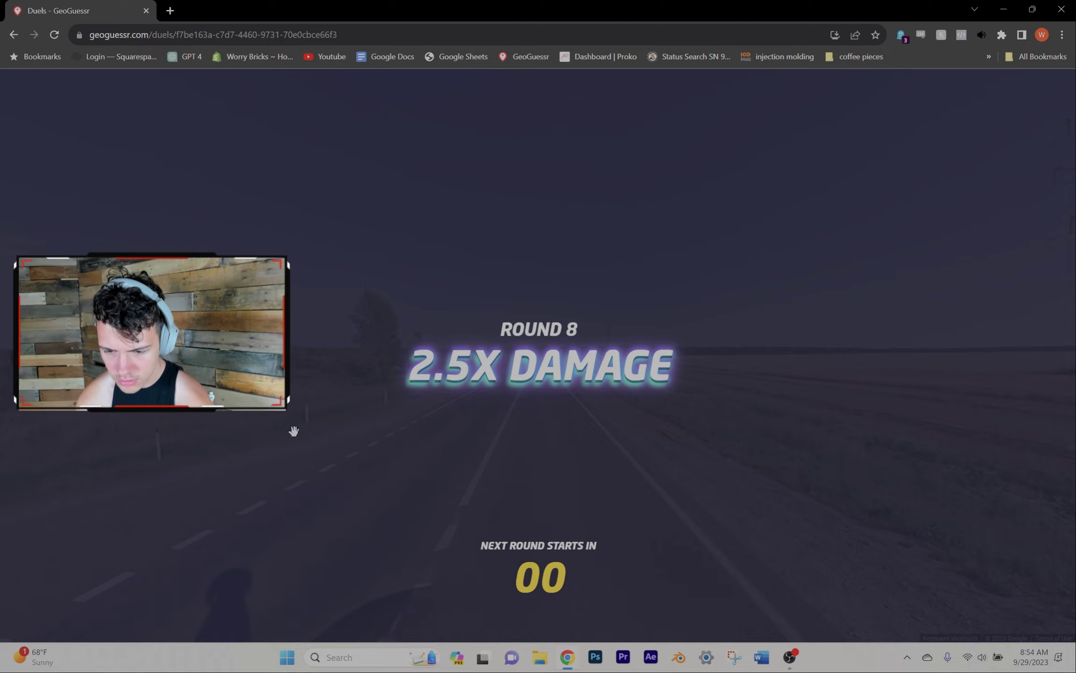
Move up the road and look toward the crossroads, fence, houses and fields.
{"action": "key", "text": "Up"}
{"action": "key", "text": "Left"}
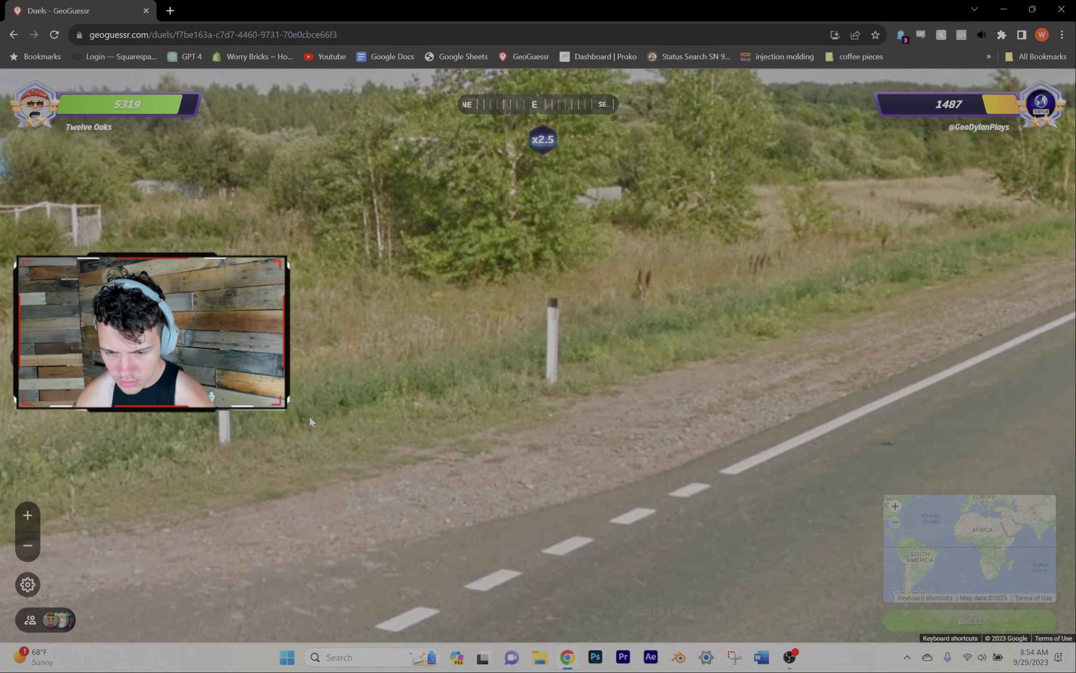
{"action": "key", "text": "Left"}
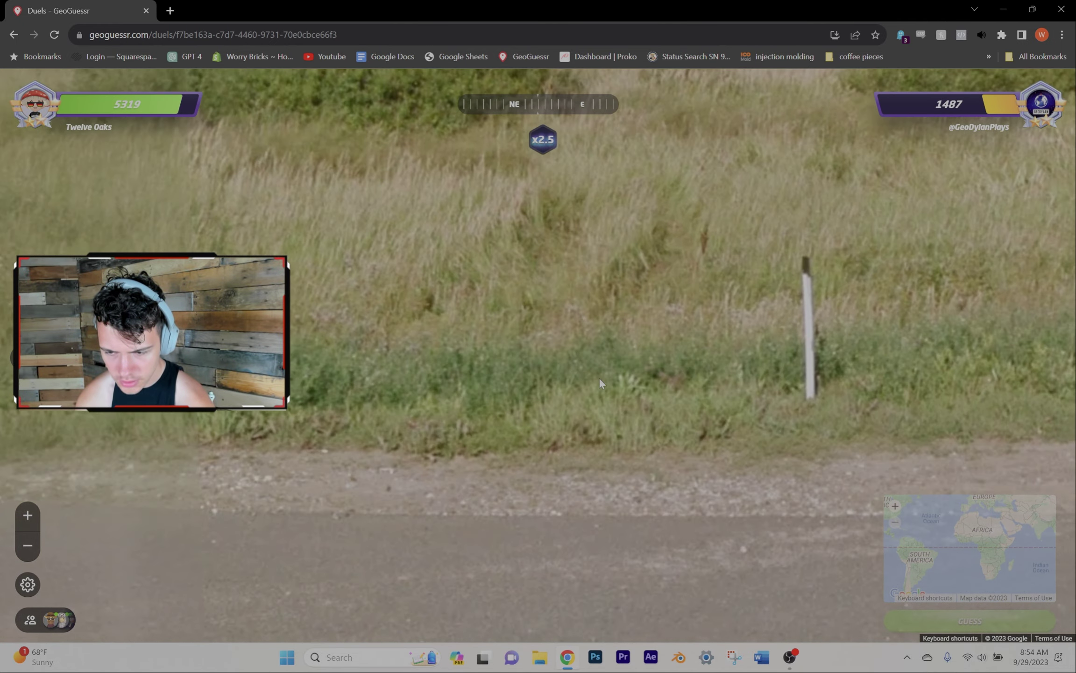
{"action": "key", "text": "Left"}
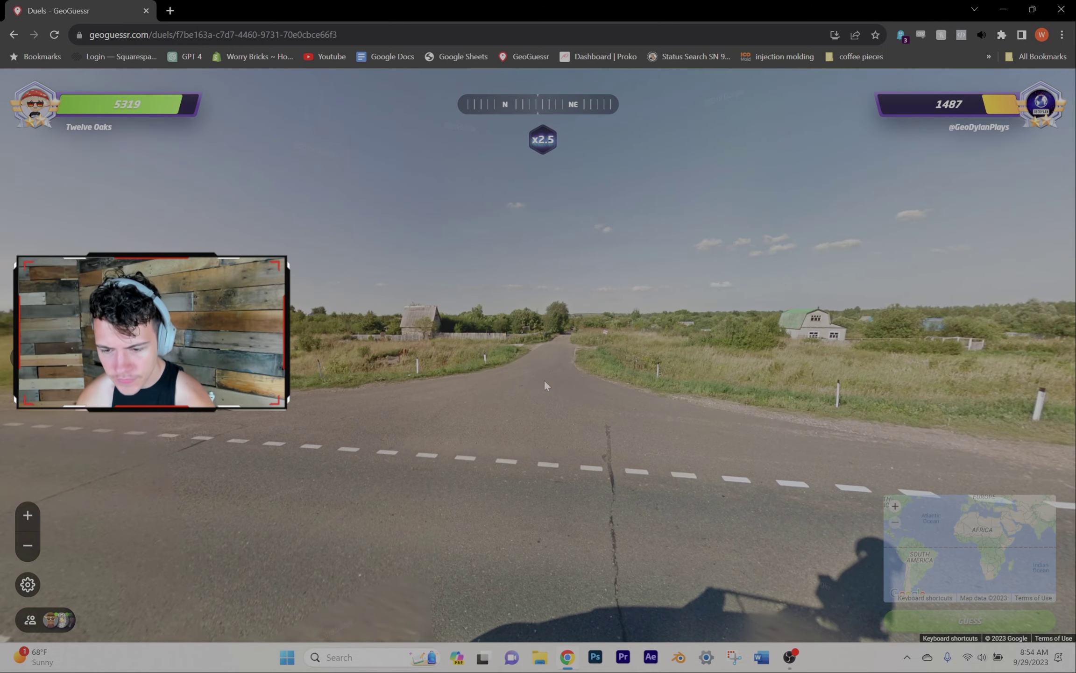
{"action": "key", "text": "Left"}
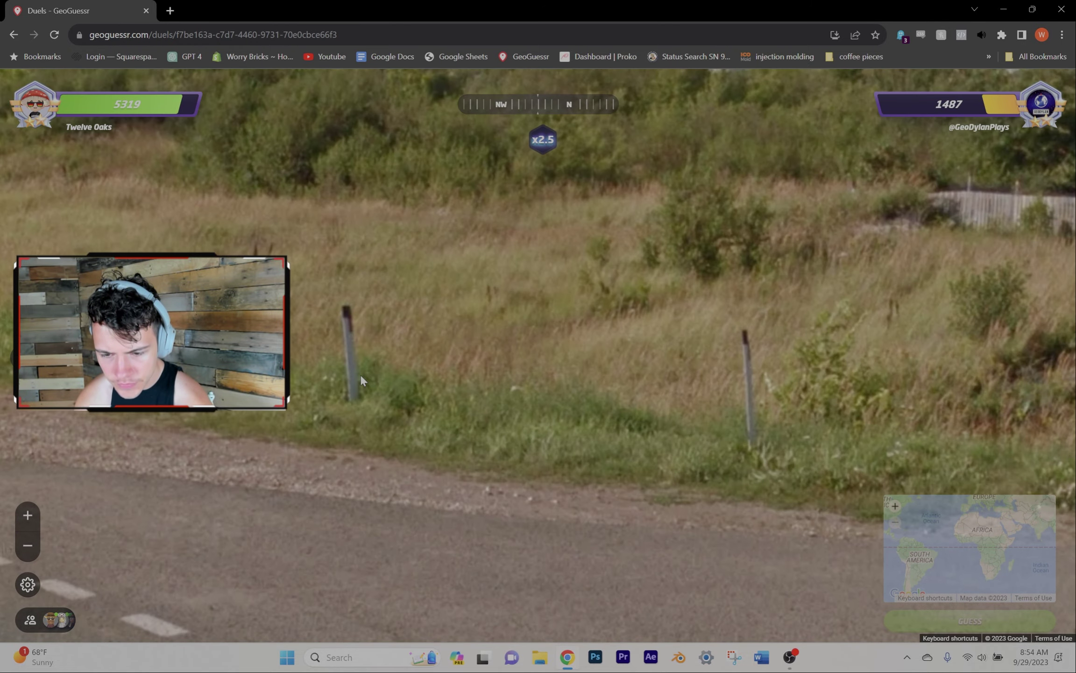
{"action": "left_click_drag", "start_coordinate": [361, 381], "coordinate": [509, 380]}
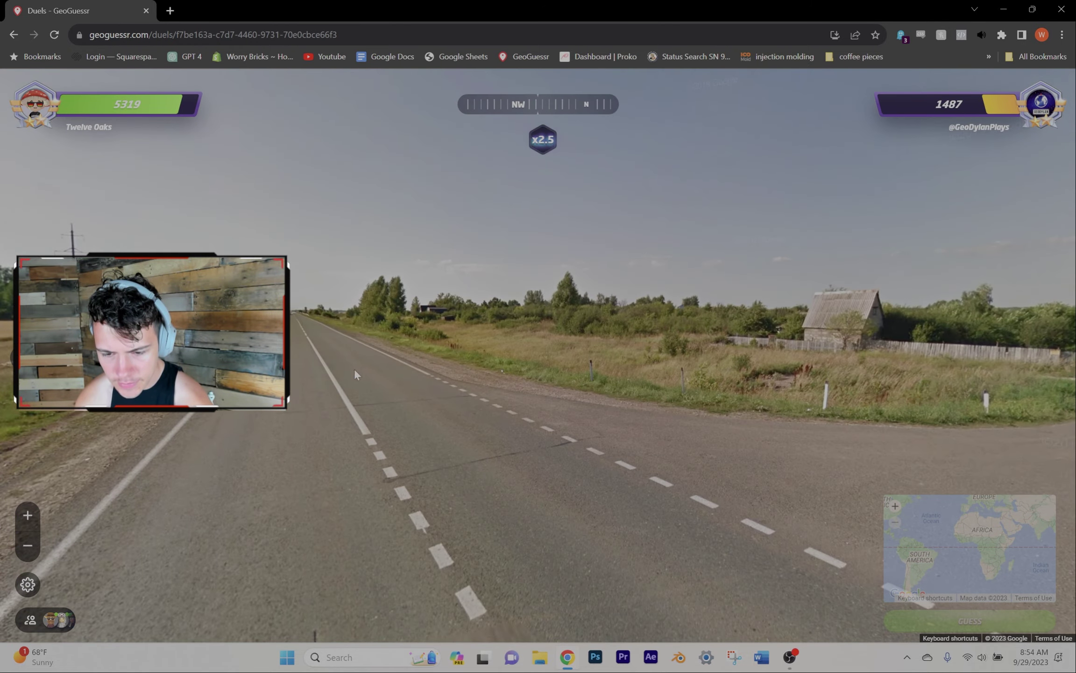
{"action": "mouse_move", "coordinate": [355, 374]}
{"action": "left_mouse_down"}
{"action": "mouse_move", "coordinate": [630, 429]}
{"action": "mouse_move", "coordinate": [228, 485]}
{"action": "mouse_move", "coordinate": [317, 335]}
{"action": "left_mouse_up"}
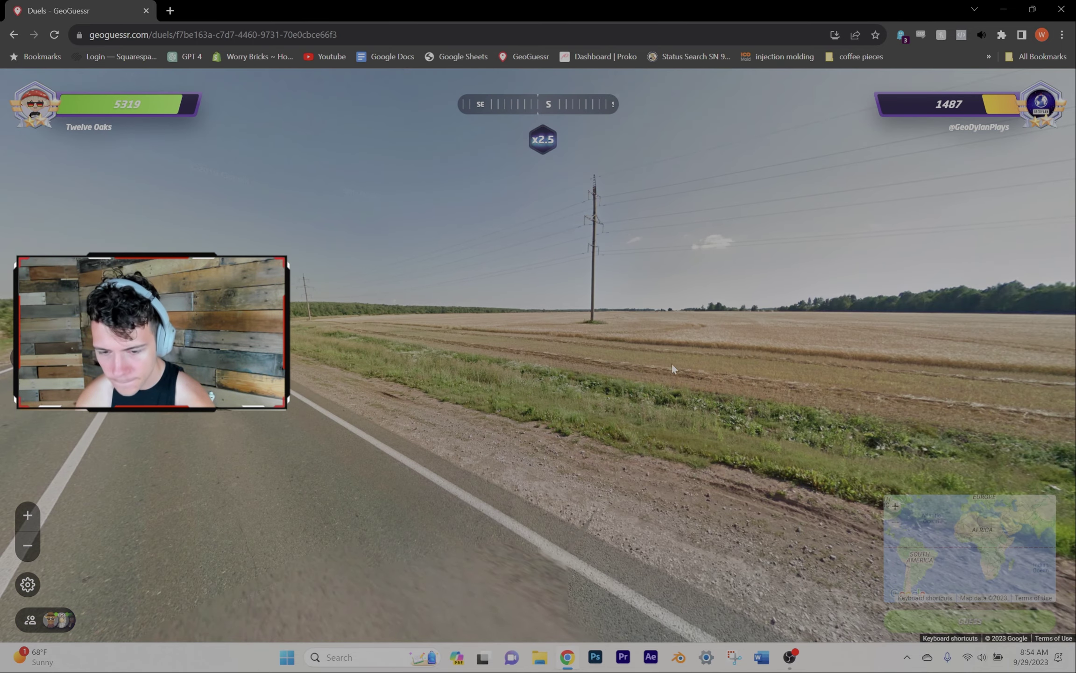
{"action": "left_click_drag", "start_coordinate": [681, 368], "coordinate": [438, 355]}
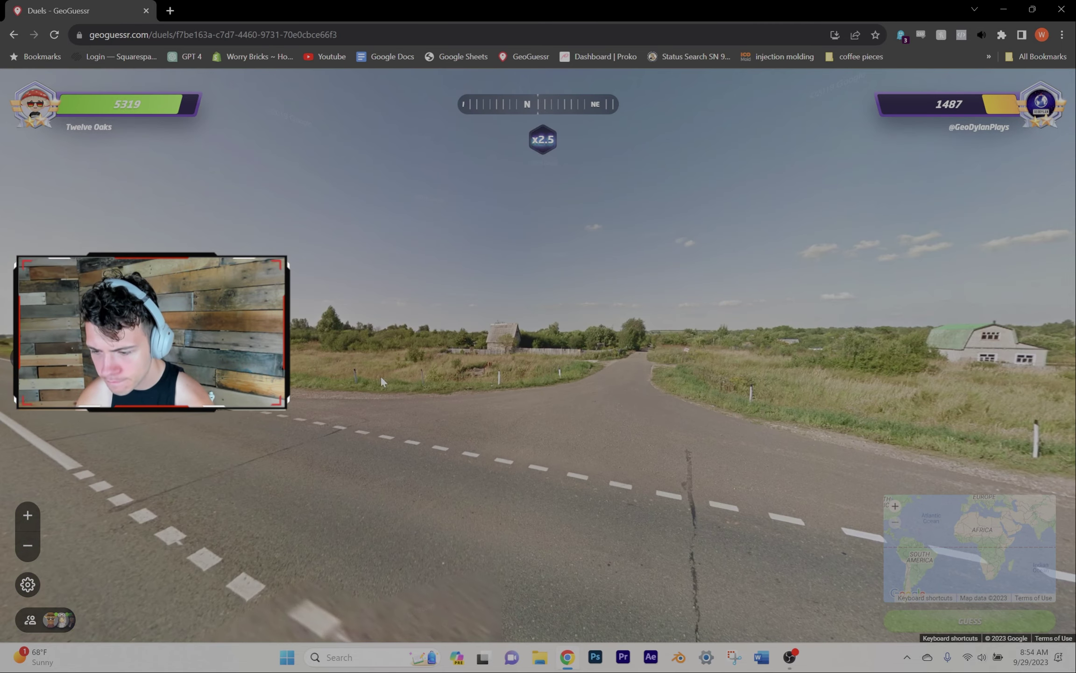
{"action": "left_click_drag", "start_coordinate": [383, 381], "coordinate": [837, 379]}
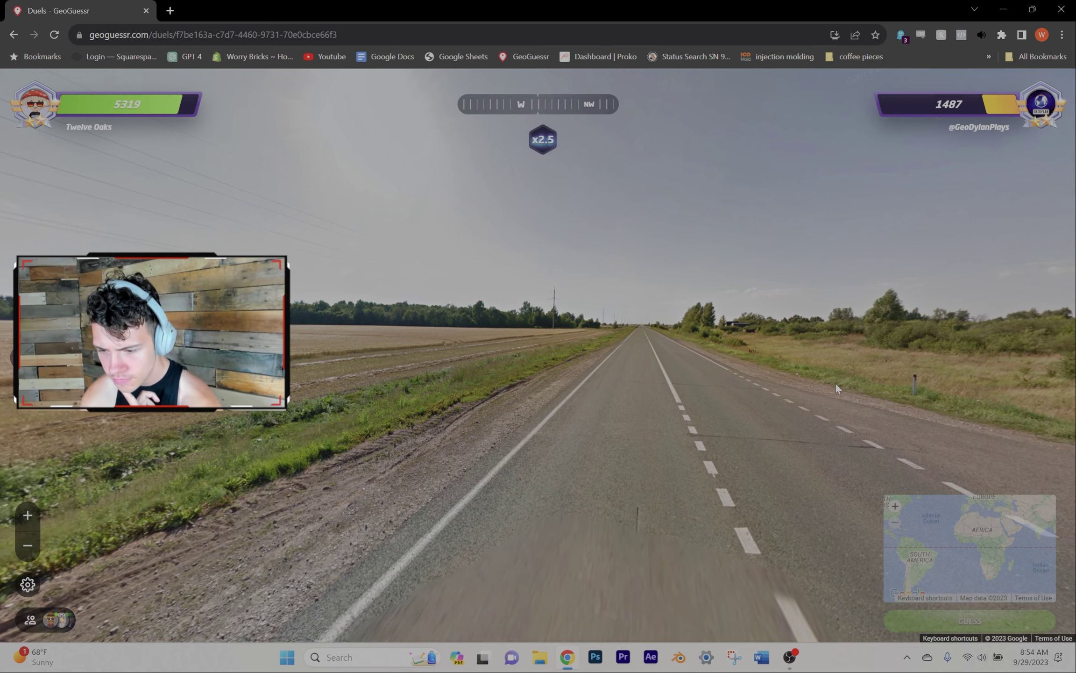
Advance through the intersection and down the straight road between the fields.
{"action": "left_click", "coordinate": [557, 386]}
{"action": "mouse_move", "coordinate": [958, 387]}
{"action": "left_mouse_down"}
{"action": "mouse_move", "coordinate": [596, 440]}
{"action": "mouse_move", "coordinate": [159, 418]}
{"action": "left_mouse_up"}
{"action": "left_click", "coordinate": [808, 427]}
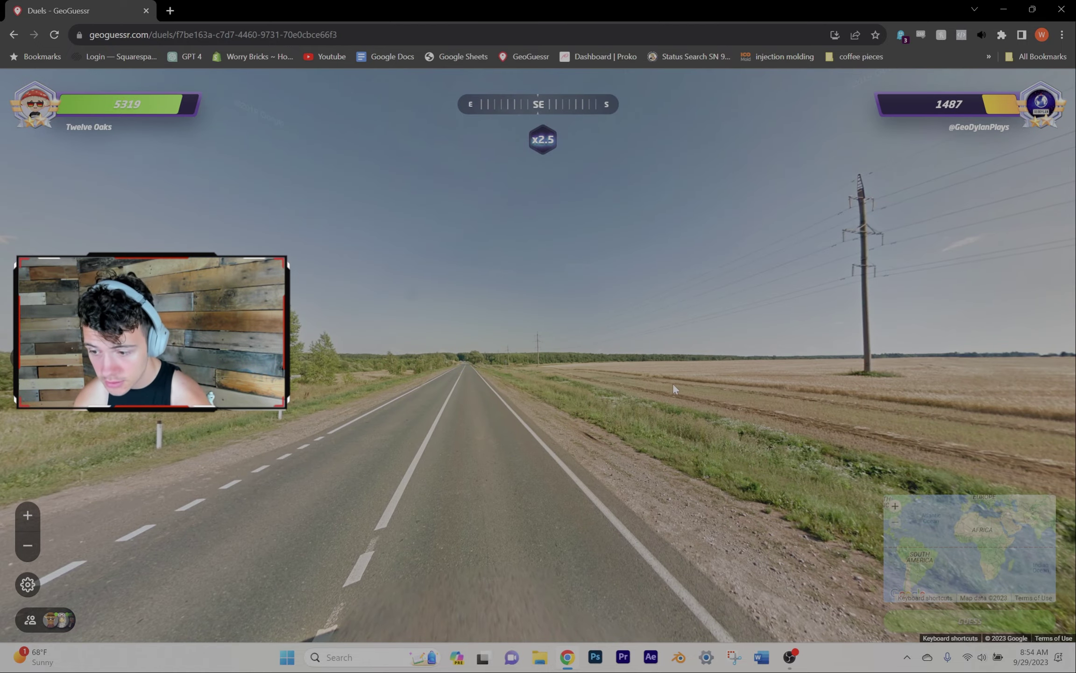
{"action": "left_click", "coordinate": [574, 367]}
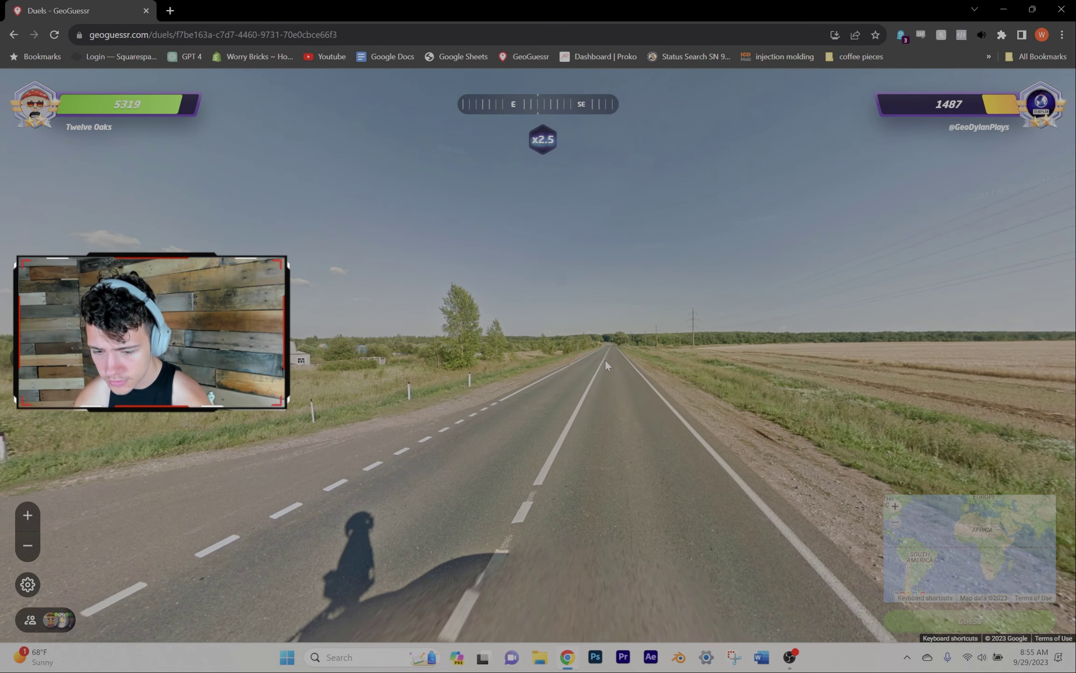
{"action": "left_click", "coordinate": [604, 360]}
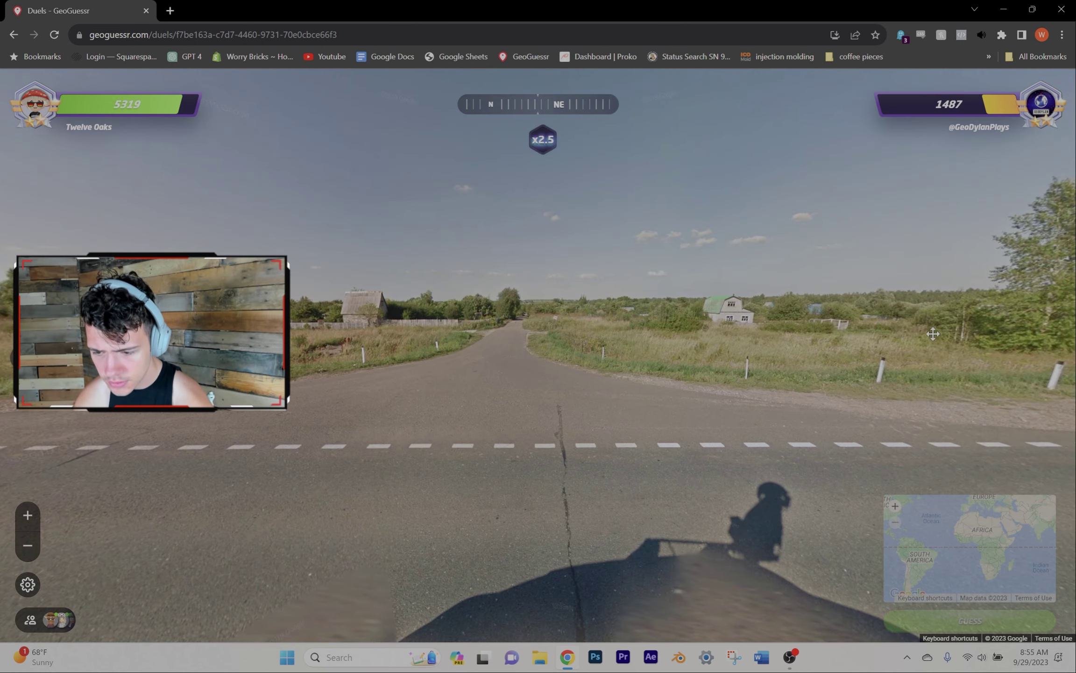
{"action": "mouse_move", "coordinate": [969, 549]}
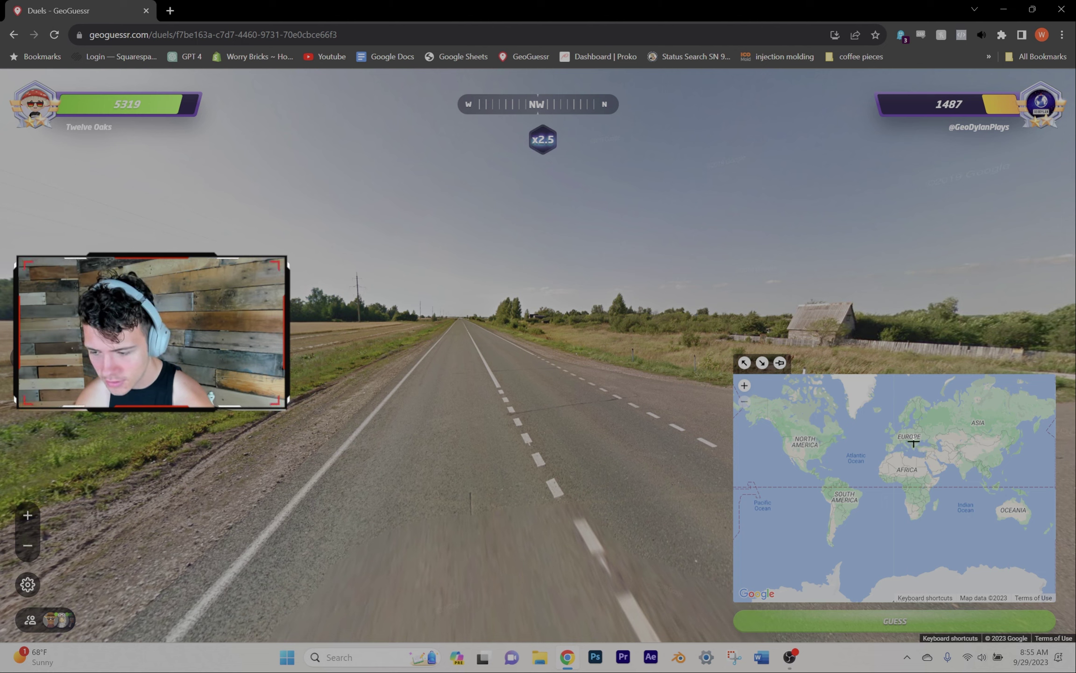
{"action": "scroll", "coordinate": [913, 442], "scroll_direction": "up", "scroll_amount": 2}
{"action": "scroll", "coordinate": [900, 436], "scroll_direction": "up", "scroll_amount": 2}
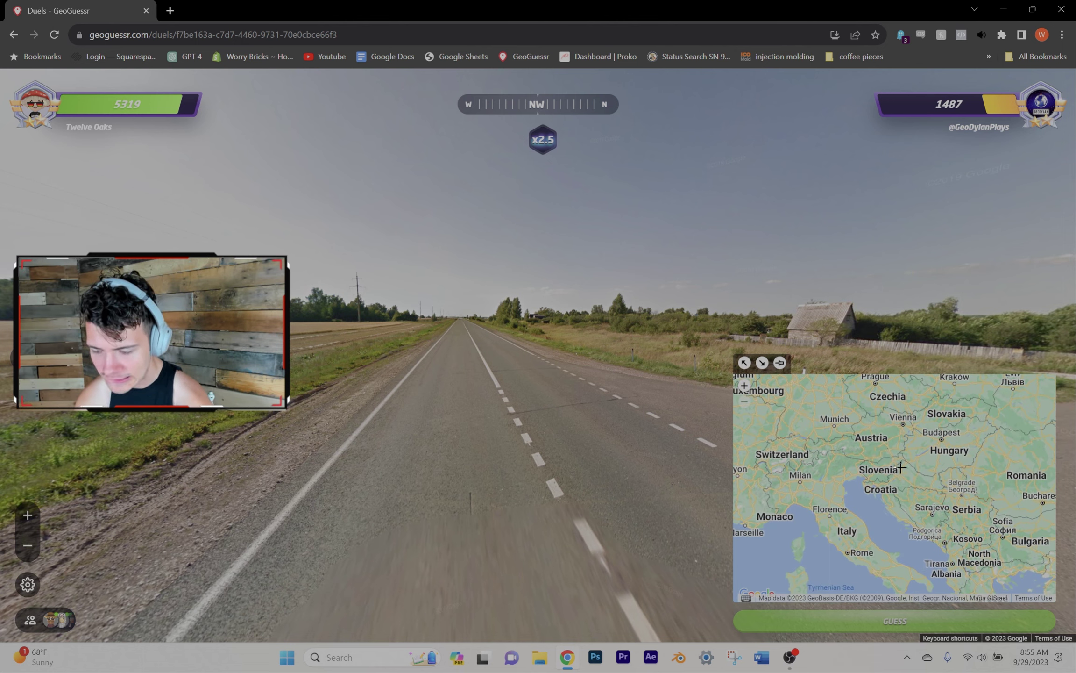
{"action": "scroll", "coordinate": [901, 466], "scroll_direction": "up", "scroll_amount": 1}
{"action": "scroll", "coordinate": [899, 461], "scroll_direction": "down", "scroll_amount": 1}
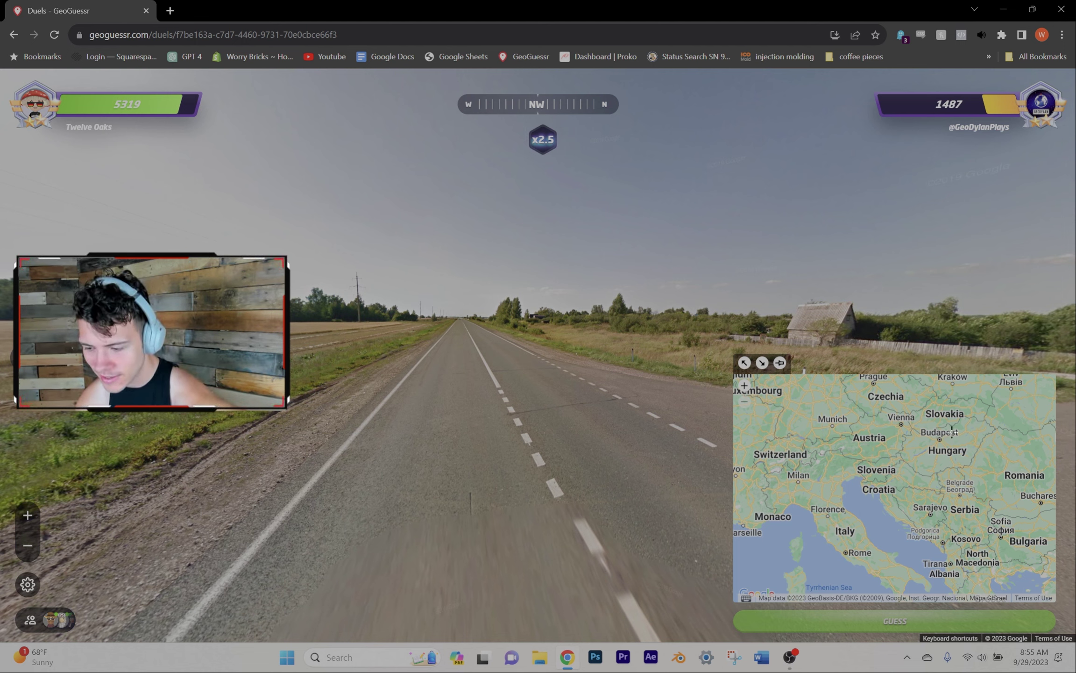
Shift the guess map toward Ukraine, then survey the intersection and house.
{"action": "left_click_drag", "start_coordinate": [957, 439], "coordinate": [829, 498]}
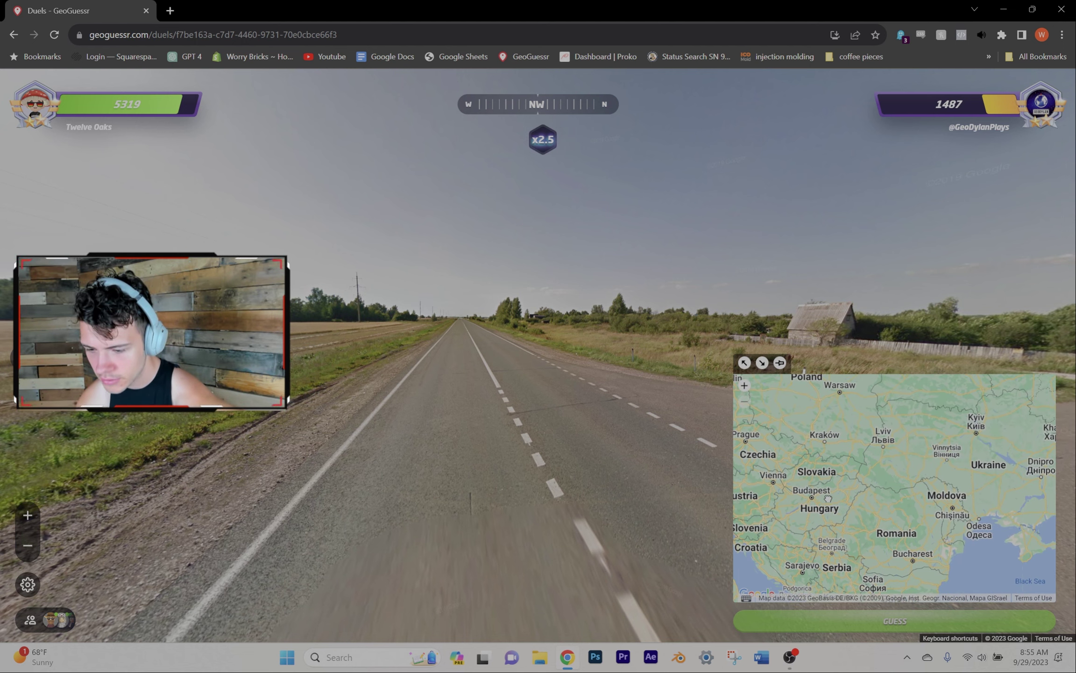
{"action": "left_click_drag", "start_coordinate": [623, 458], "coordinate": [595, 320]}
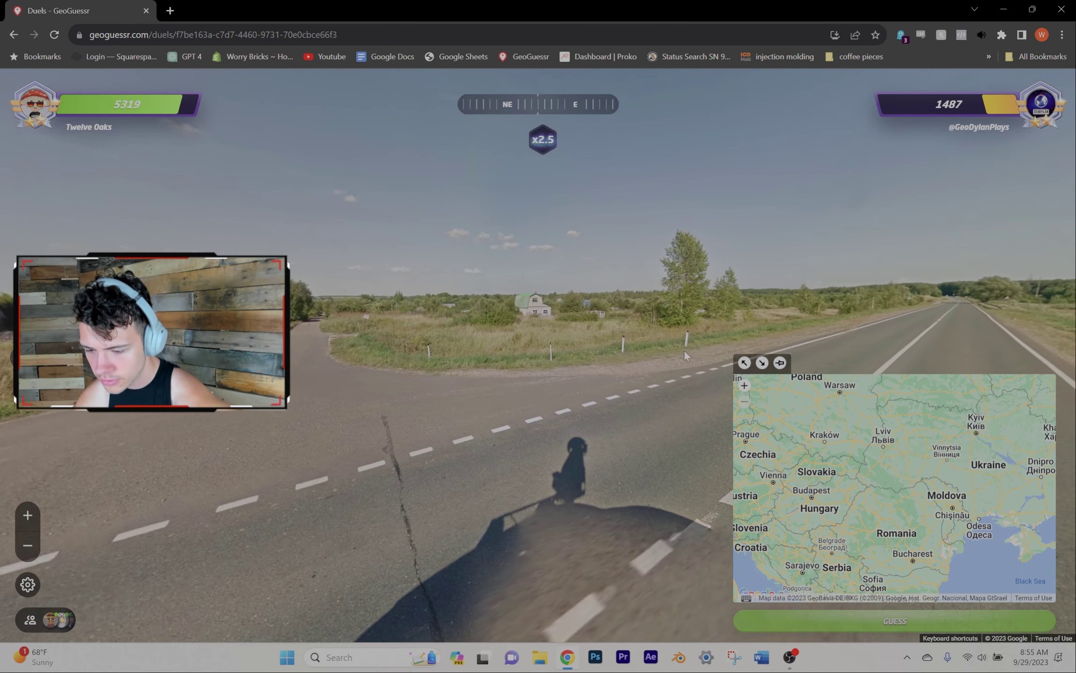
{"action": "key", "text": "Up"}
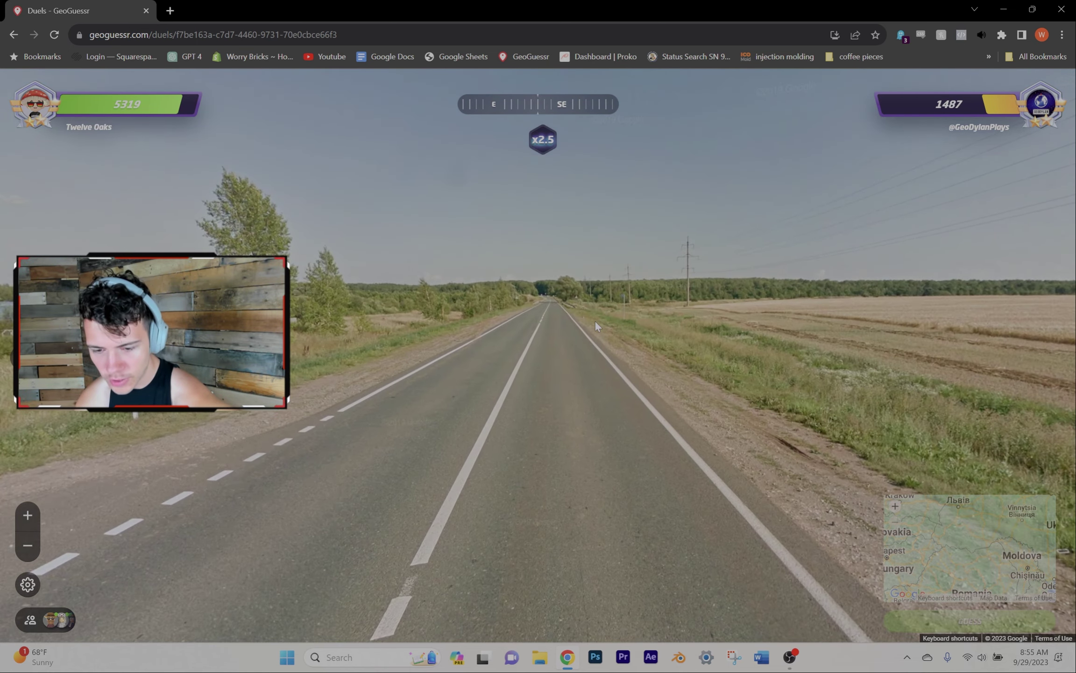
{"action": "key", "text": "Up"}
{"action": "key", "text": "Up"}
{"action": "left_click_drag", "start_coordinate": [468, 354], "coordinate": [691, 377]}
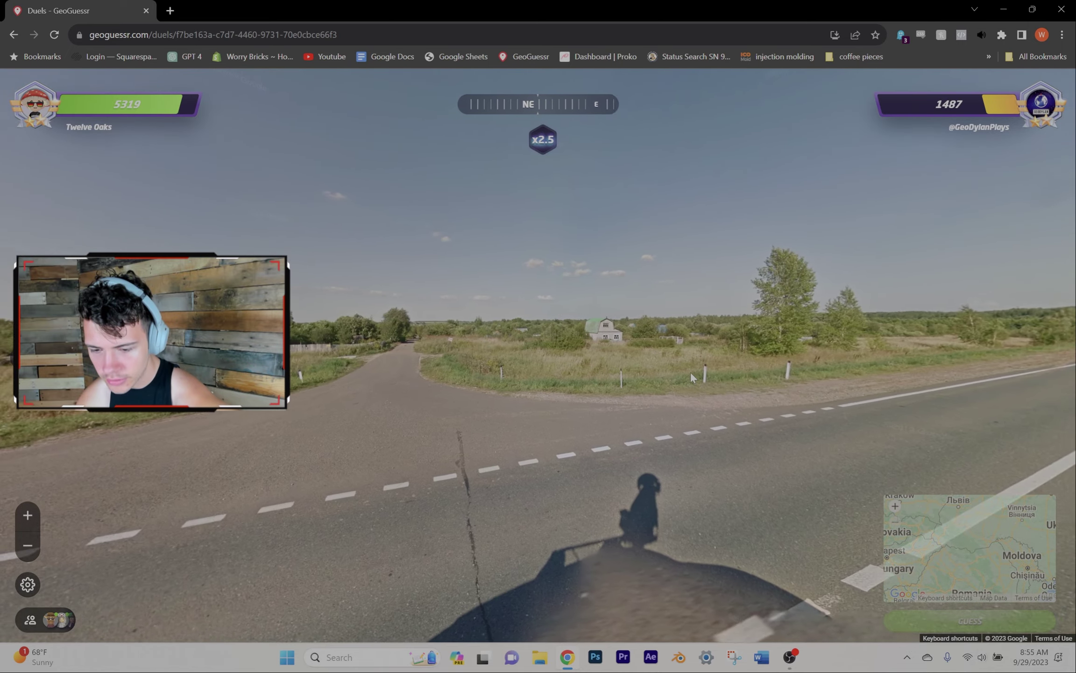
{"action": "left_click_drag", "start_coordinate": [223, 362], "coordinate": [488, 364]}
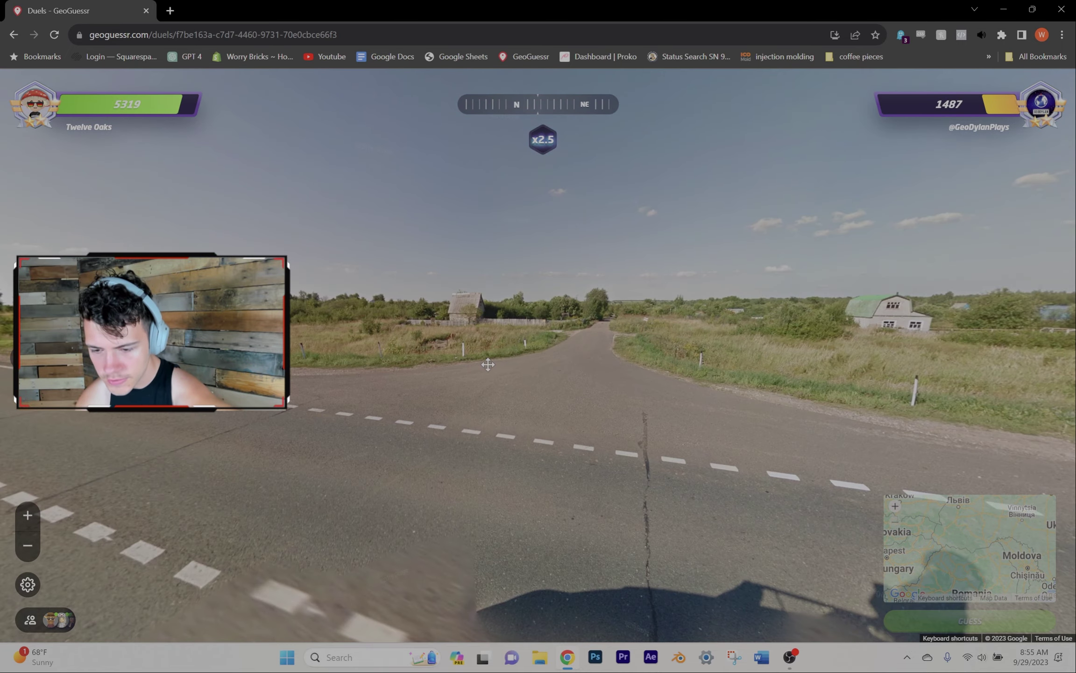
{"action": "scroll", "coordinate": [857, 300], "scroll_direction": "up", "scroll_amount": 2}
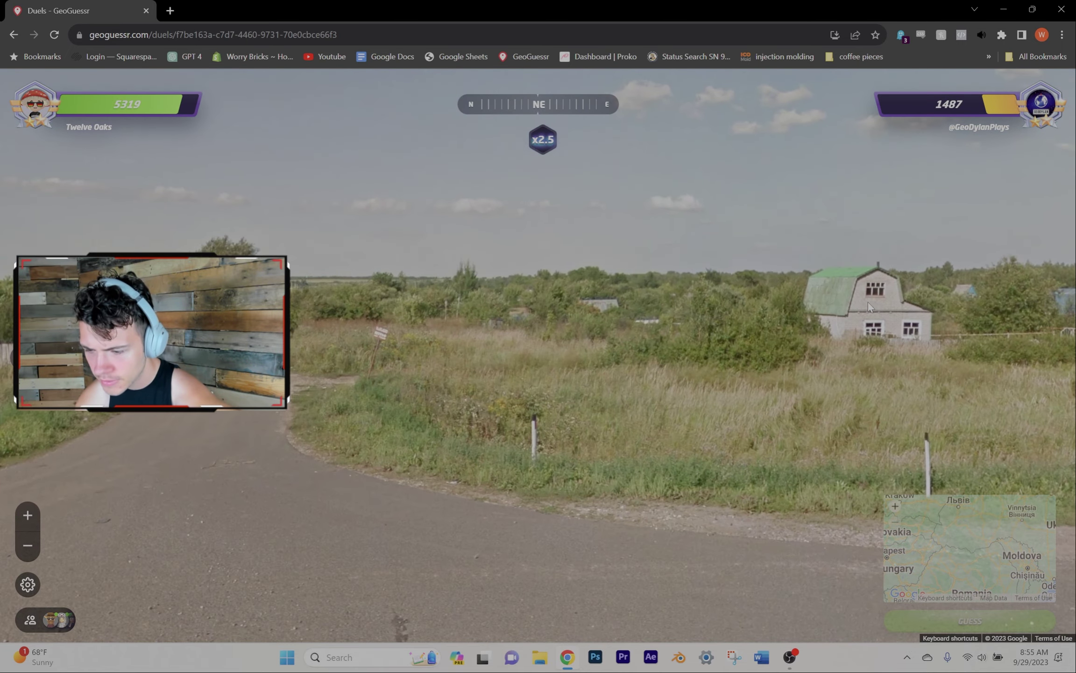
{"action": "scroll", "coordinate": [872, 306], "scroll_direction": "up", "scroll_amount": 2}
{"action": "left_click_drag", "start_coordinate": [896, 340], "coordinate": [437, 344]}
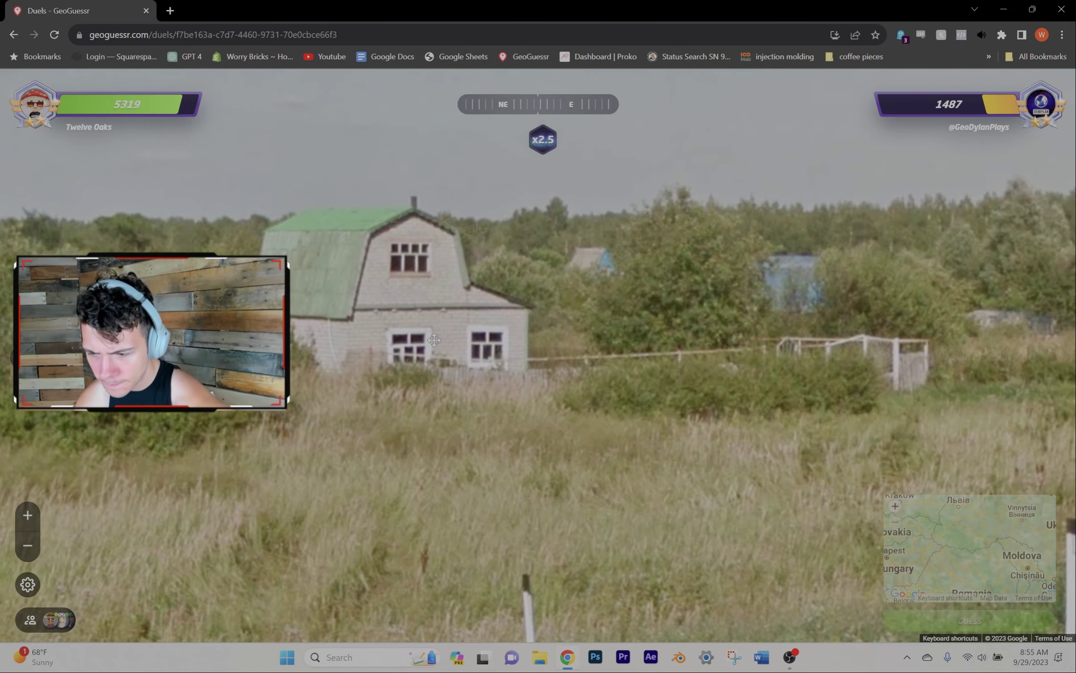
Return to the start, face northwest, and submit a Round 8 guess in eastern Europe.
{"action": "key", "text": "r"}
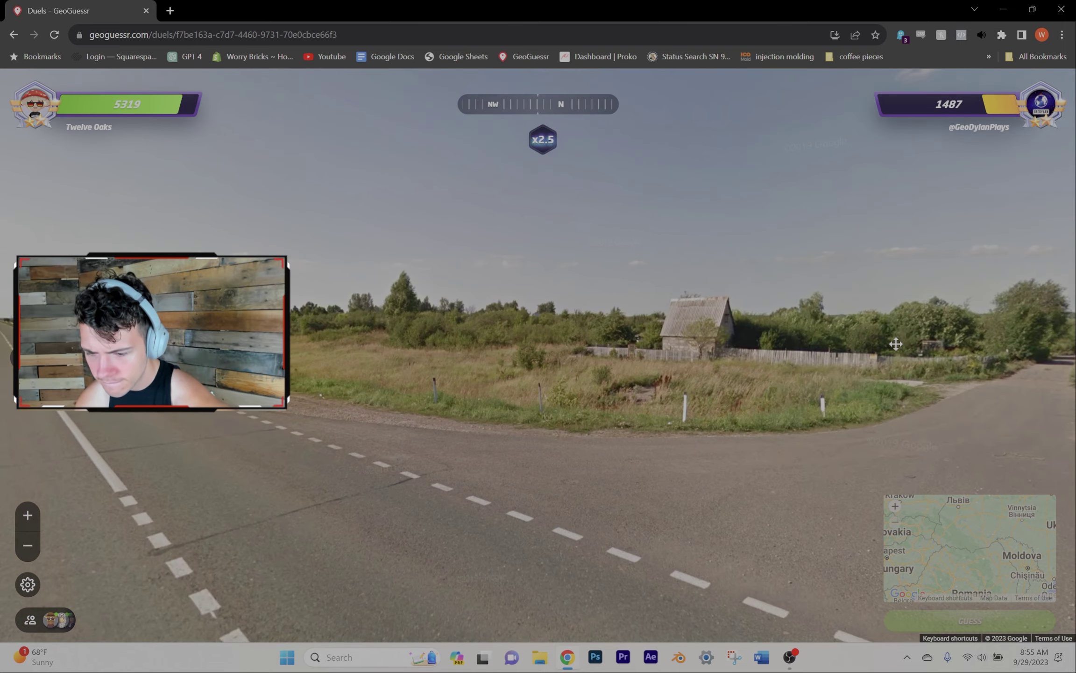
{"action": "left_click_drag", "start_coordinate": [436, 343], "coordinate": [767, 361]}
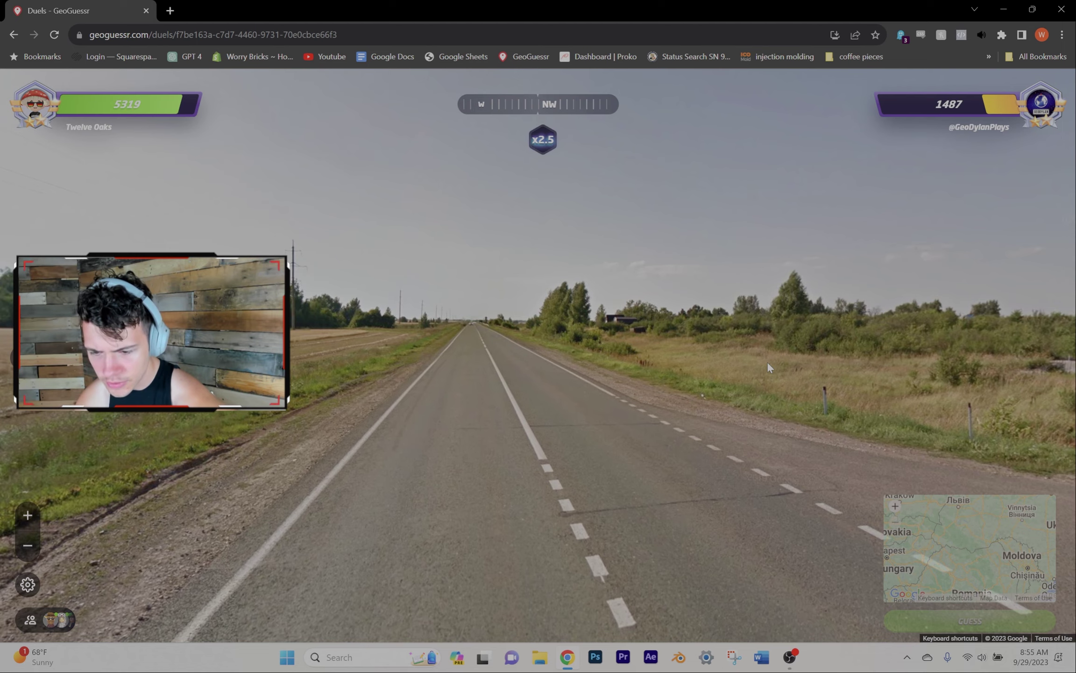
{"action": "left_click", "coordinate": [767, 361]}
{"action": "scroll", "coordinate": [958, 442], "scroll_direction": "down", "scroll_amount": 2}
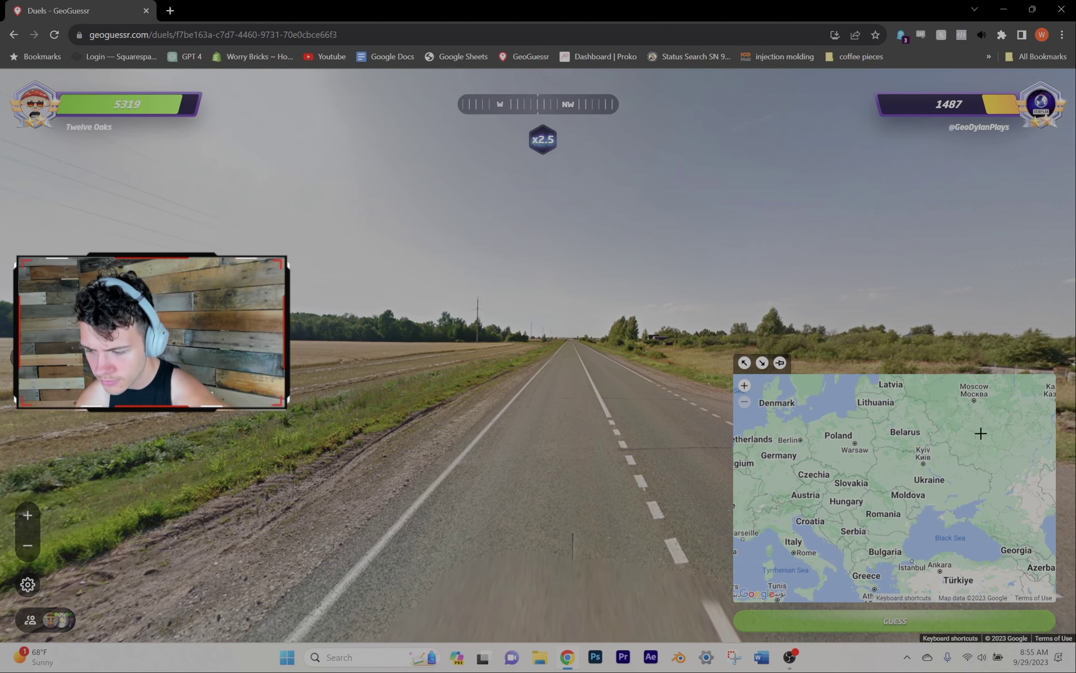
{"action": "left_click", "coordinate": [969, 436]}
{"action": "key", "text": "space"}
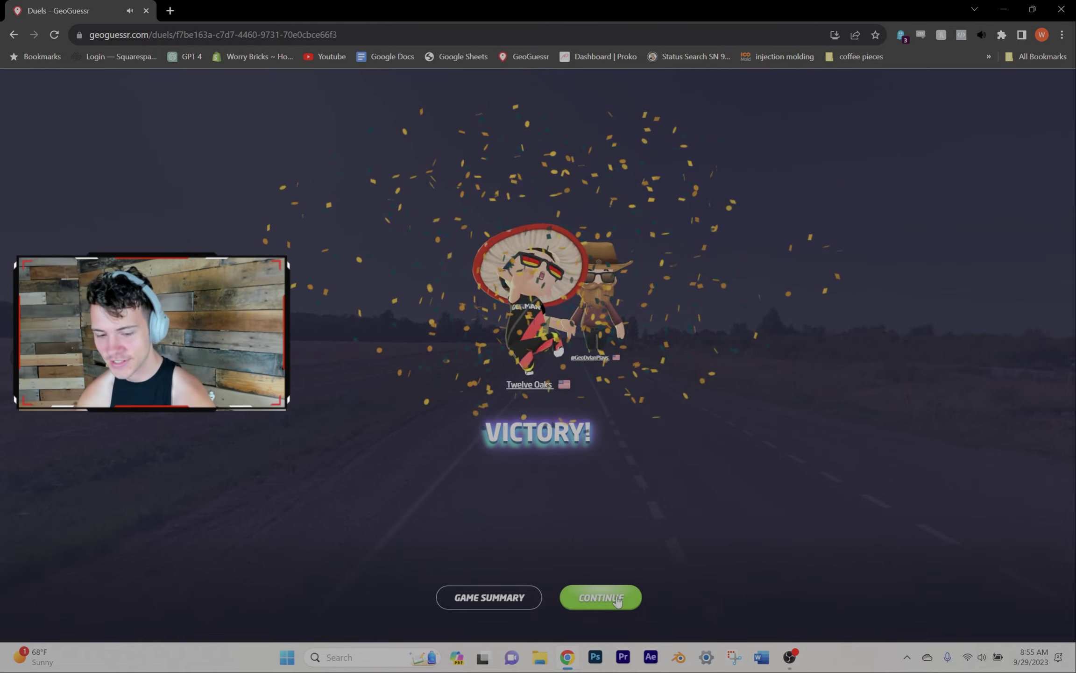
{"action": "left_click", "coordinate": [26, 357]}
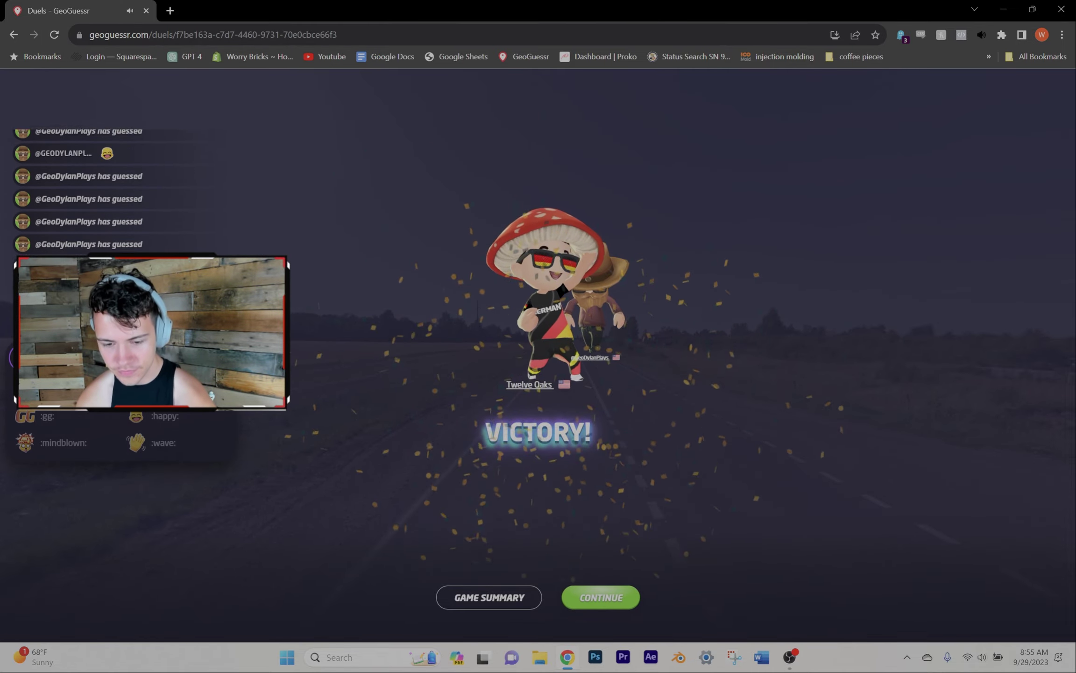
{"action": "left_click", "coordinate": [77, 425]}
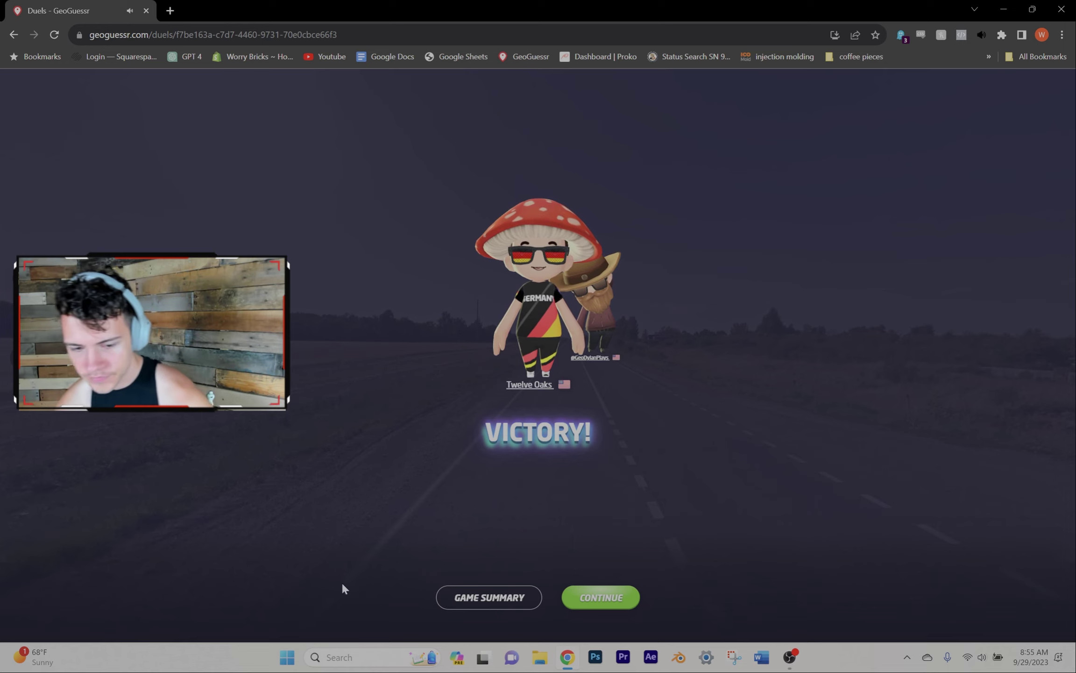
{"action": "left_click", "coordinate": [600, 597]}
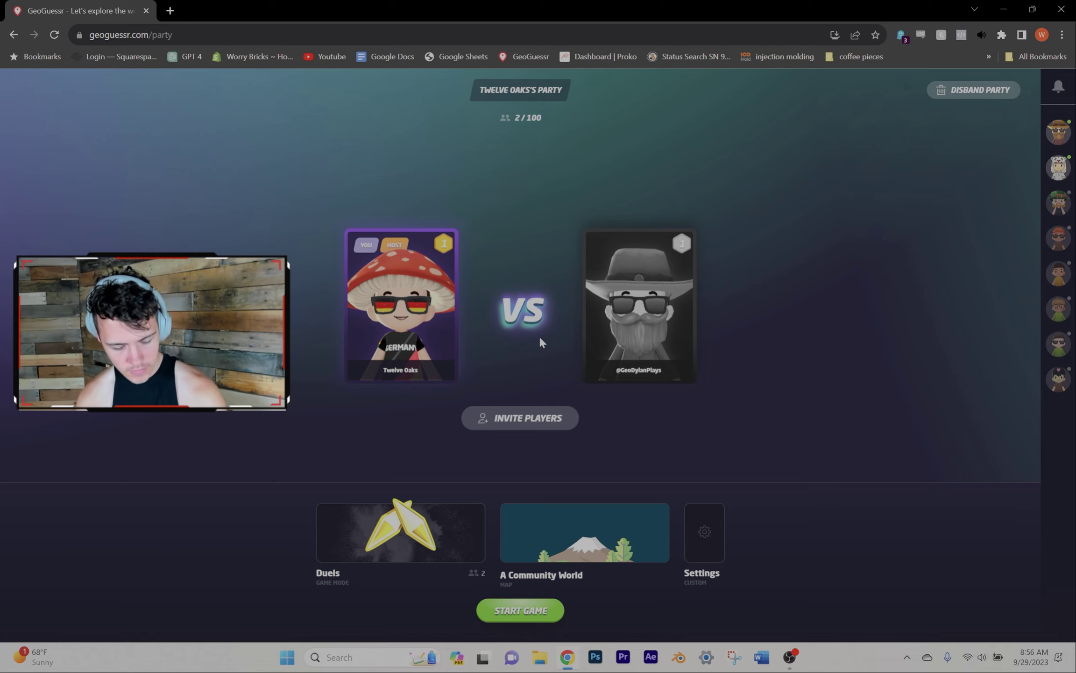
Disable panning and zooming in the party's Duels settings and close them.
{"action": "left_click", "coordinate": [702, 538]}
{"action": "left_click", "coordinate": [652, 309]}
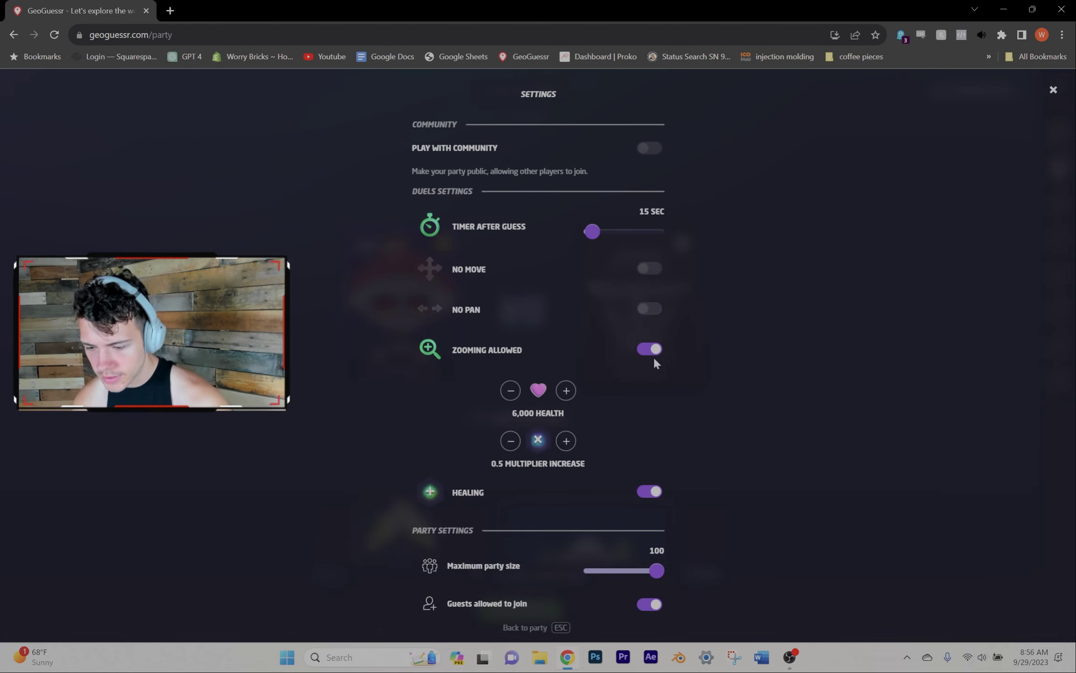
{"action": "left_click", "coordinate": [648, 349]}
{"action": "key", "text": "Escape"}
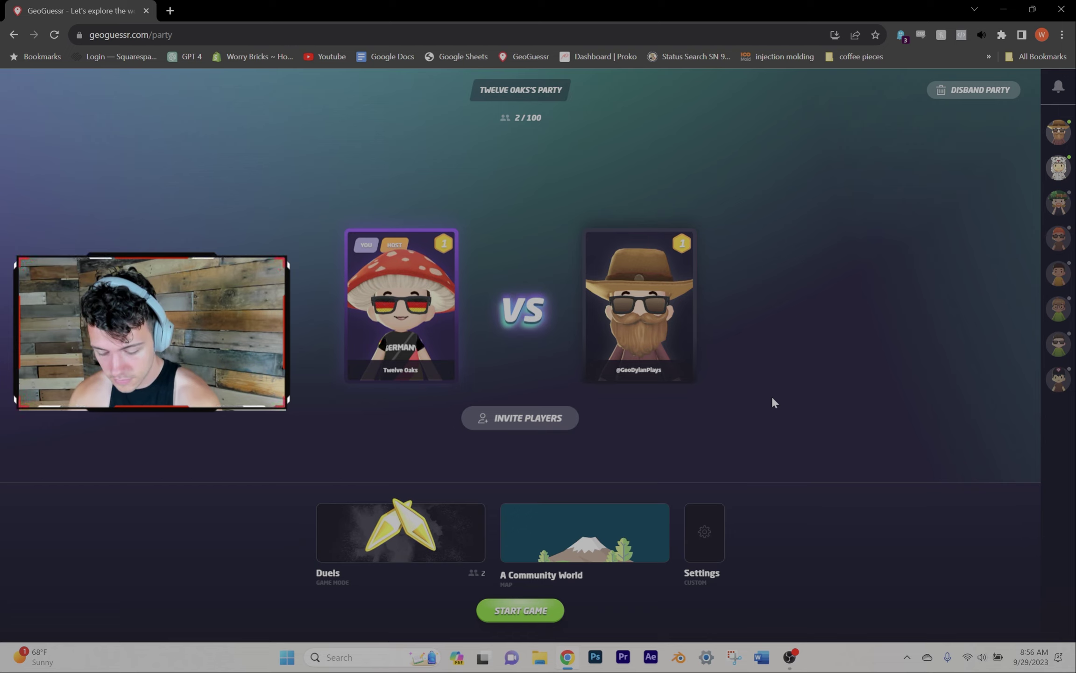
Start the duel, guess between Bratislava and Budapest, then pin central Japan.
{"action": "left_click", "coordinate": [522, 621]}
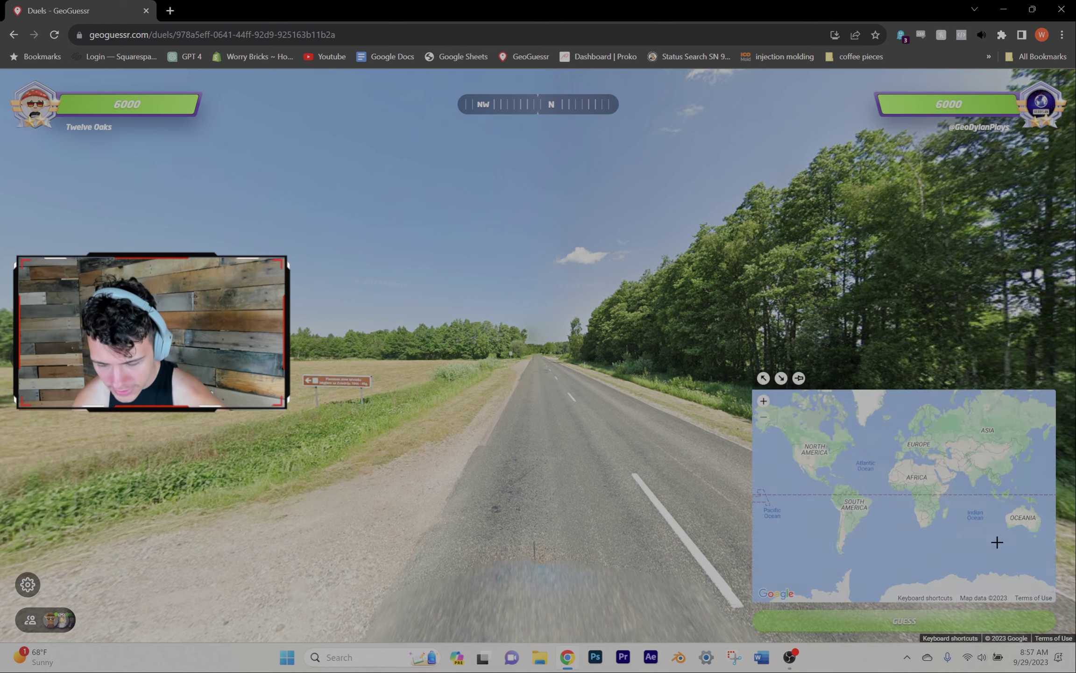
{"action": "scroll", "coordinate": [908, 435], "scroll_direction": "up", "scroll_amount": 2}
{"action": "scroll", "coordinate": [911, 437], "scroll_direction": "up", "scroll_amount": 2}
{"action": "scroll", "coordinate": [911, 436], "scroll_direction": "up", "scroll_amount": 1}
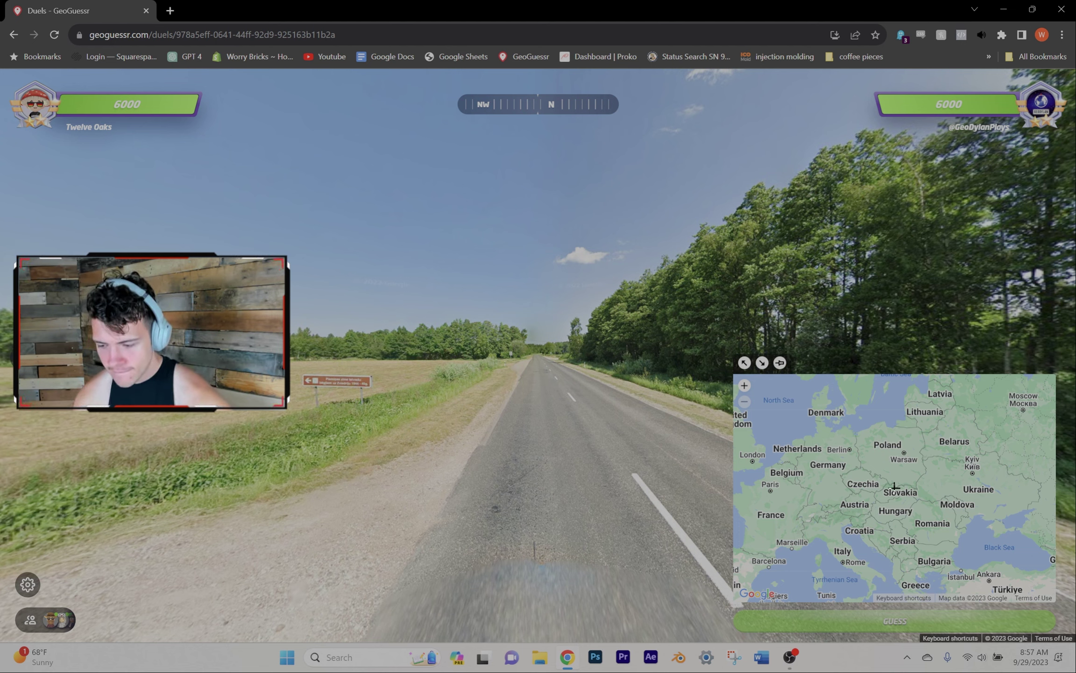
{"action": "scroll", "coordinate": [893, 502], "scroll_direction": "up", "scroll_amount": 2}
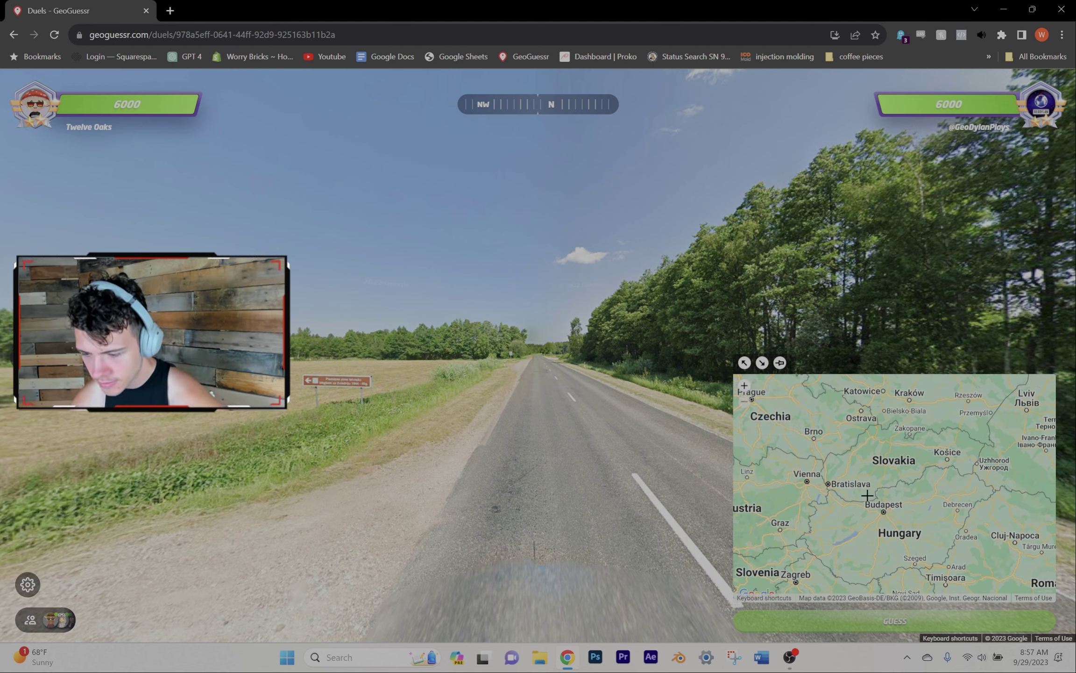
{"action": "left_click", "coordinate": [849, 499]}
{"action": "left_click", "coordinate": [883, 626]}
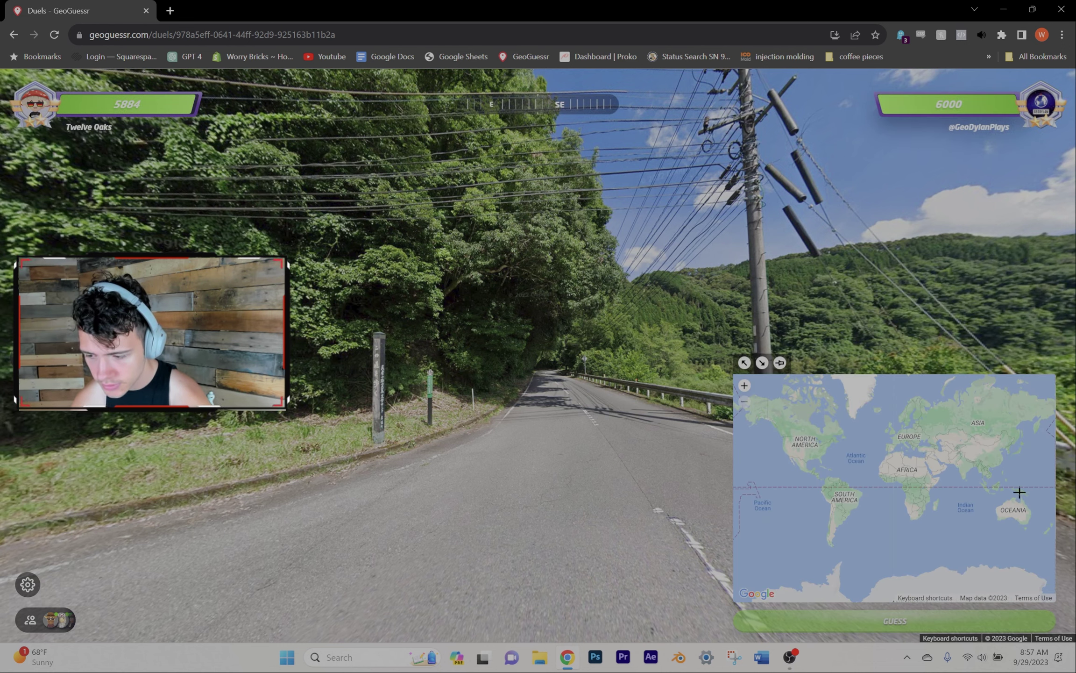
{"action": "scroll", "coordinate": [964, 508], "scroll_direction": "up", "scroll_amount": 1}
{"action": "scroll", "coordinate": [959, 507], "scroll_direction": "up", "scroll_amount": 2}
{"action": "scroll", "coordinate": [920, 529], "scroll_direction": "up", "scroll_amount": 1}
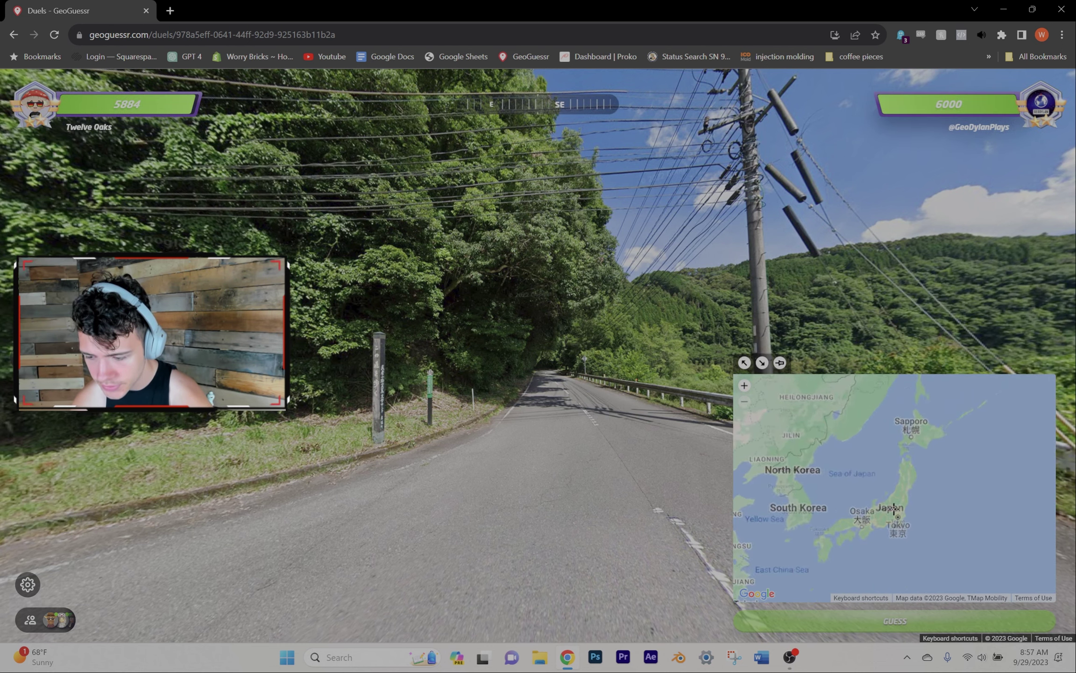
{"action": "scroll", "coordinate": [888, 510], "scroll_direction": "up", "scroll_amount": 1}
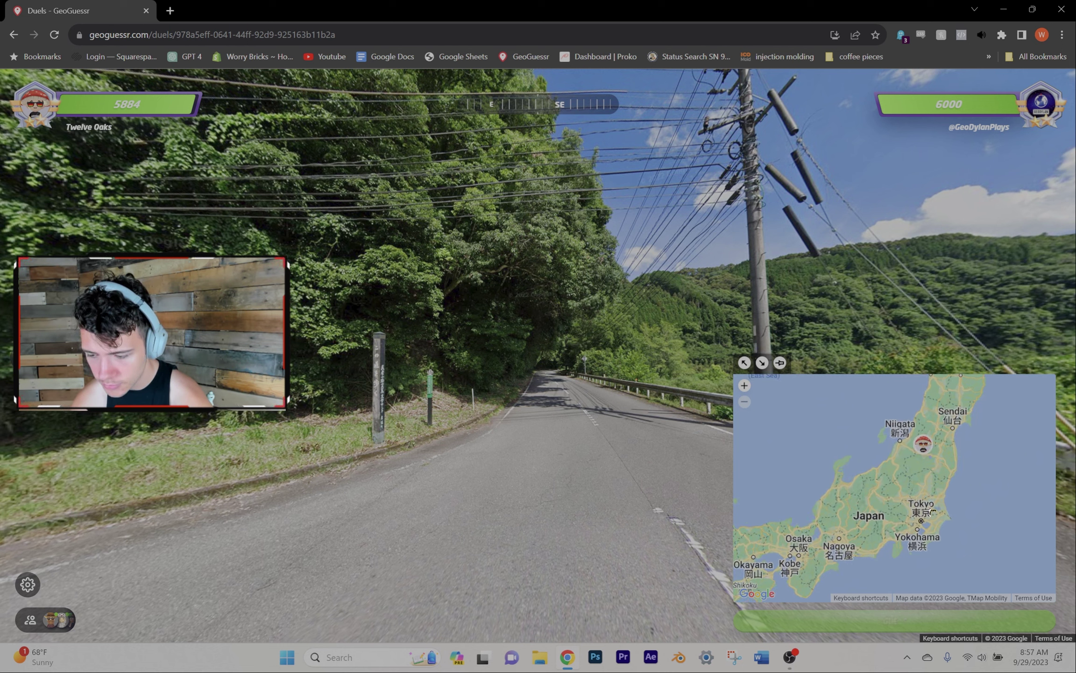
{"action": "left_click", "coordinate": [923, 444]}
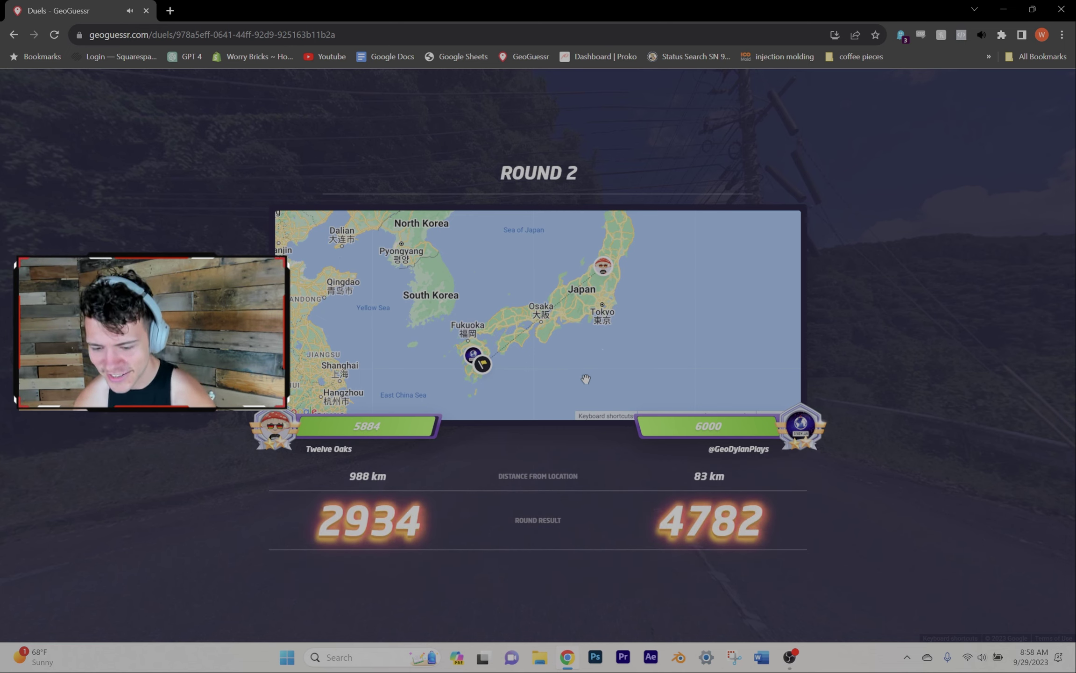
Open the emote list, pan the map to the Pacific, and lock in a New Zealand guess.
{"action": "left_click", "coordinate": [17, 357]}
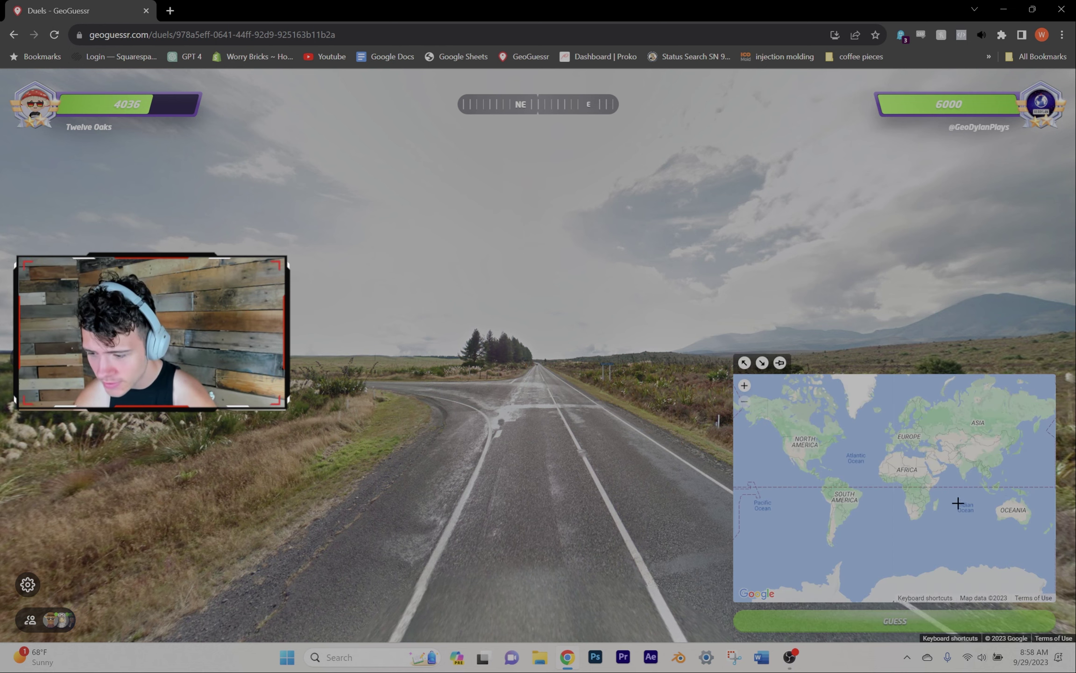
{"action": "left_click_drag", "start_coordinate": [958, 503], "coordinate": [813, 463]}
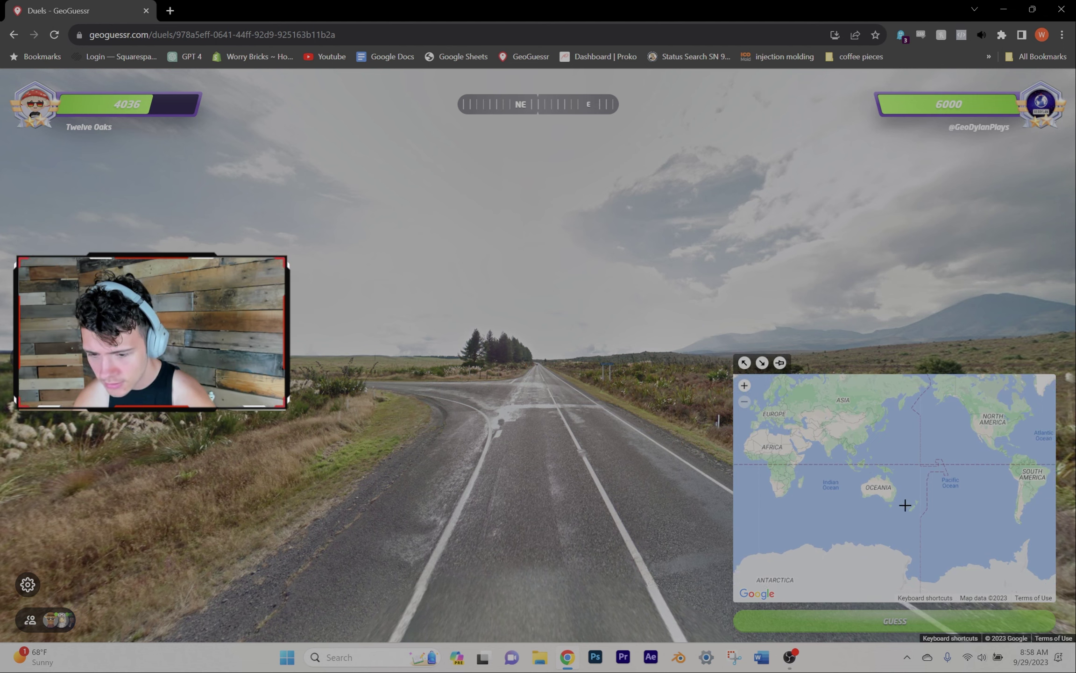
{"action": "scroll", "coordinate": [904, 505], "scroll_direction": "up", "scroll_amount": 1}
{"action": "scroll", "coordinate": [904, 504], "scroll_direction": "up", "scroll_amount": 3}
{"action": "scroll", "coordinate": [934, 505], "scroll_direction": "up", "scroll_amount": 2}
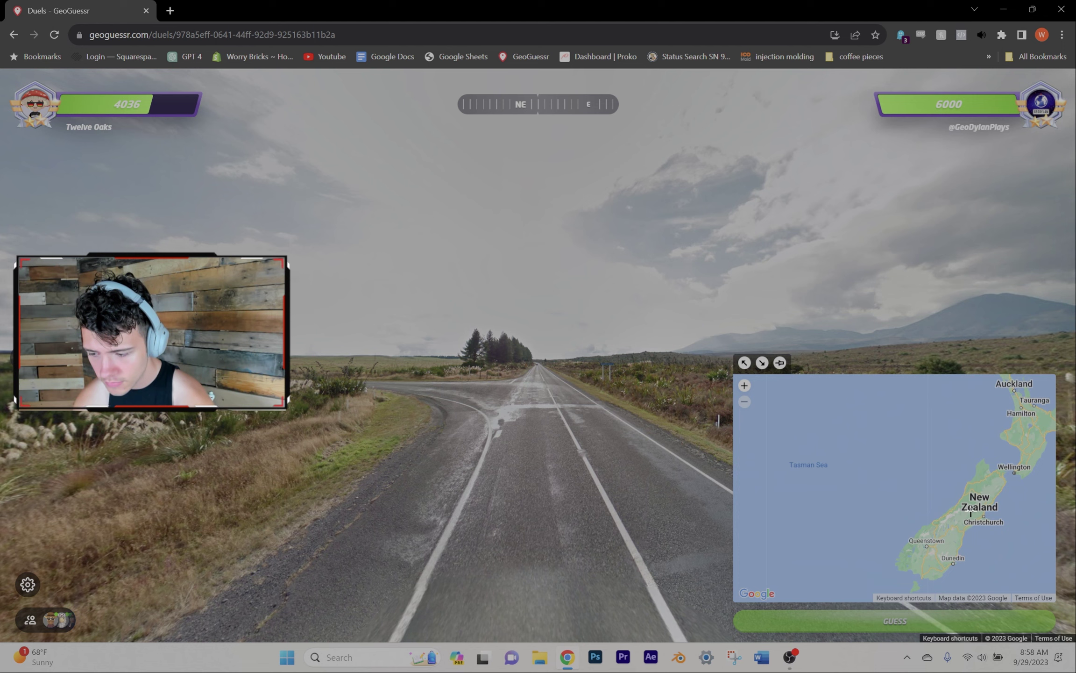
{"action": "left_click", "coordinate": [974, 507]}
{"action": "key", "text": "space"}
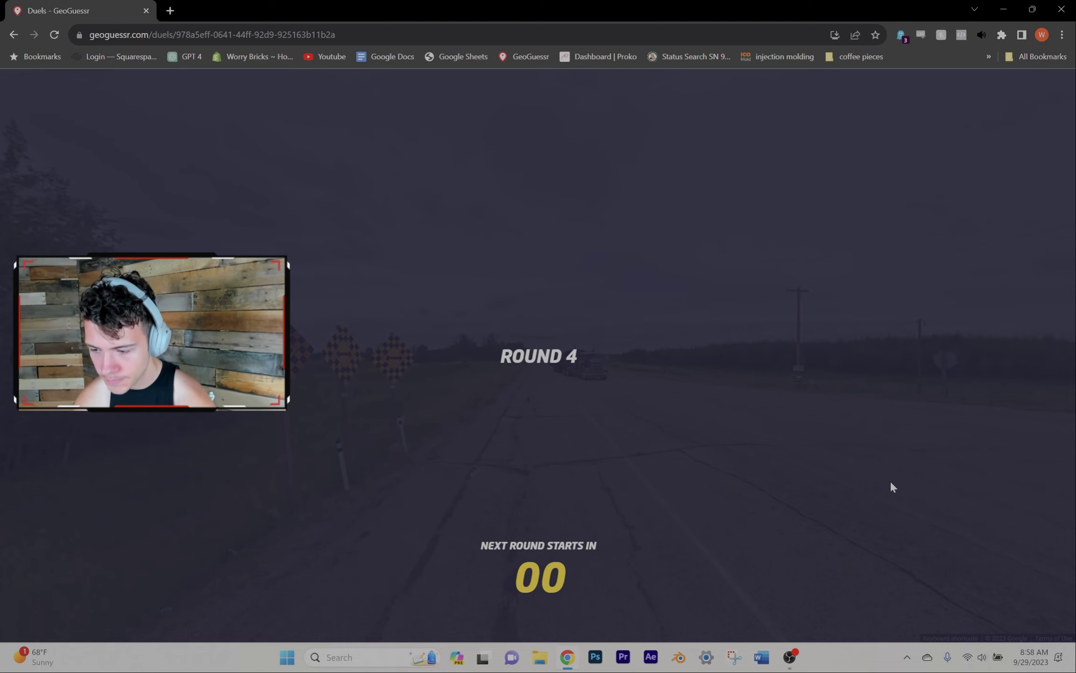
{"action": "scroll", "coordinate": [776, 428], "scroll_direction": "up", "scroll_amount": 1}
{"action": "scroll", "coordinate": [792, 431], "scroll_direction": "up", "scroll_amount": 1}
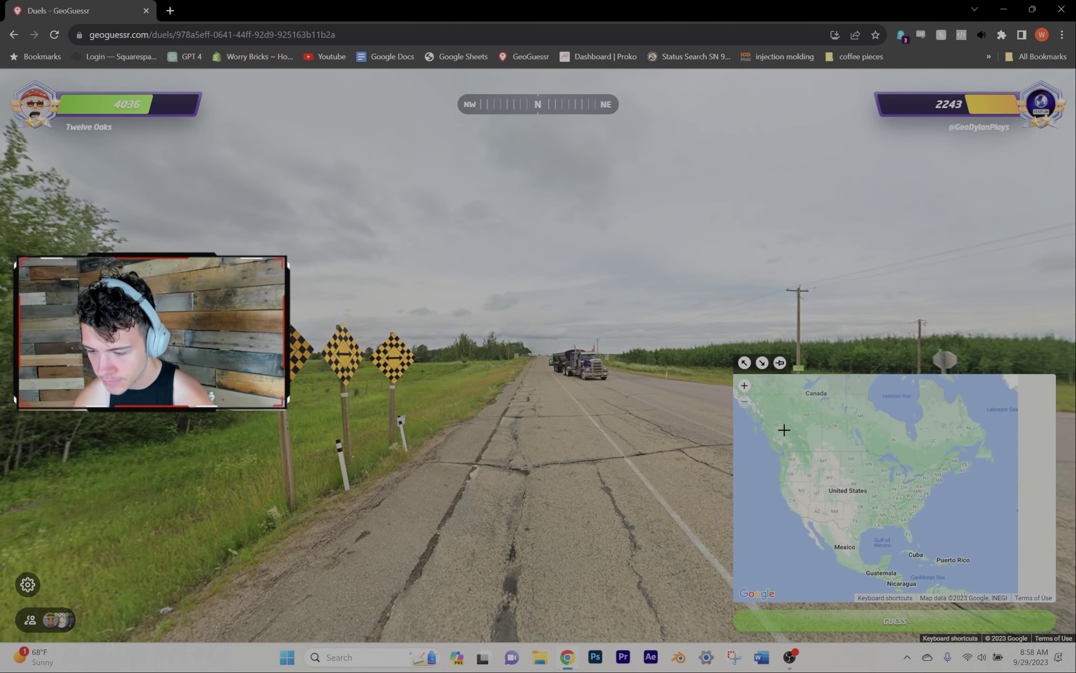
{"action": "scroll", "coordinate": [794, 431], "scroll_direction": "up", "scroll_amount": 2}
{"action": "scroll", "coordinate": [846, 442], "scroll_direction": "up", "scroll_amount": 1}
Pin Calgary on the guess map and submit the Round 4 guess.
{"action": "left_click", "coordinate": [863, 526]}
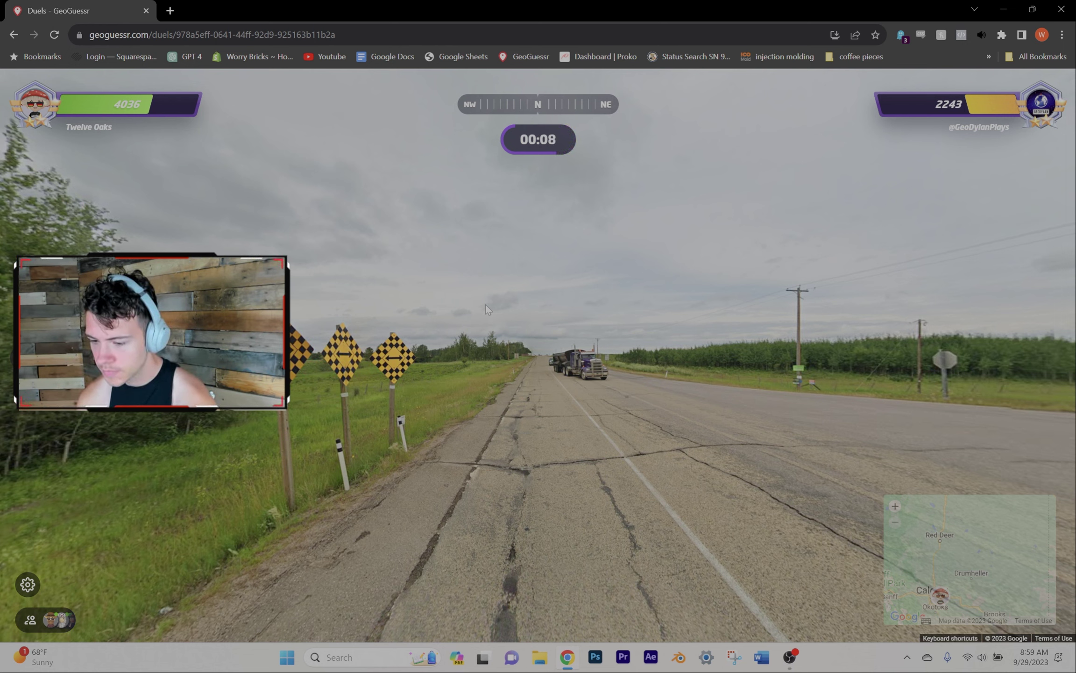
{"action": "scroll", "coordinate": [985, 569], "scroll_direction": "down", "scroll_amount": 3}
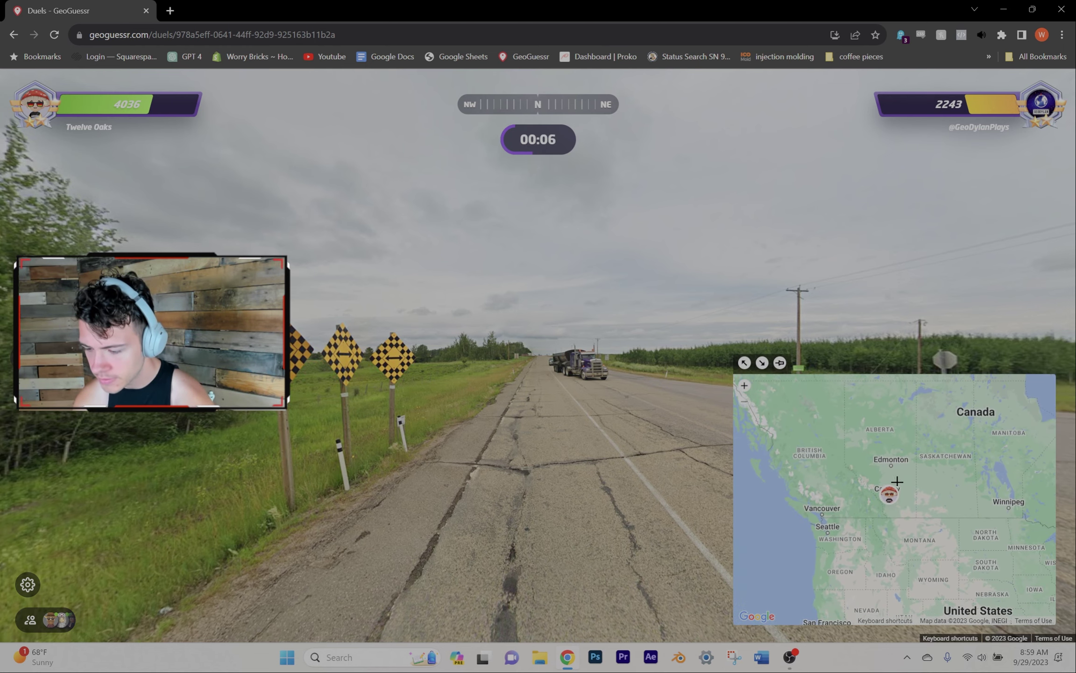
{"action": "key", "text": "space"}
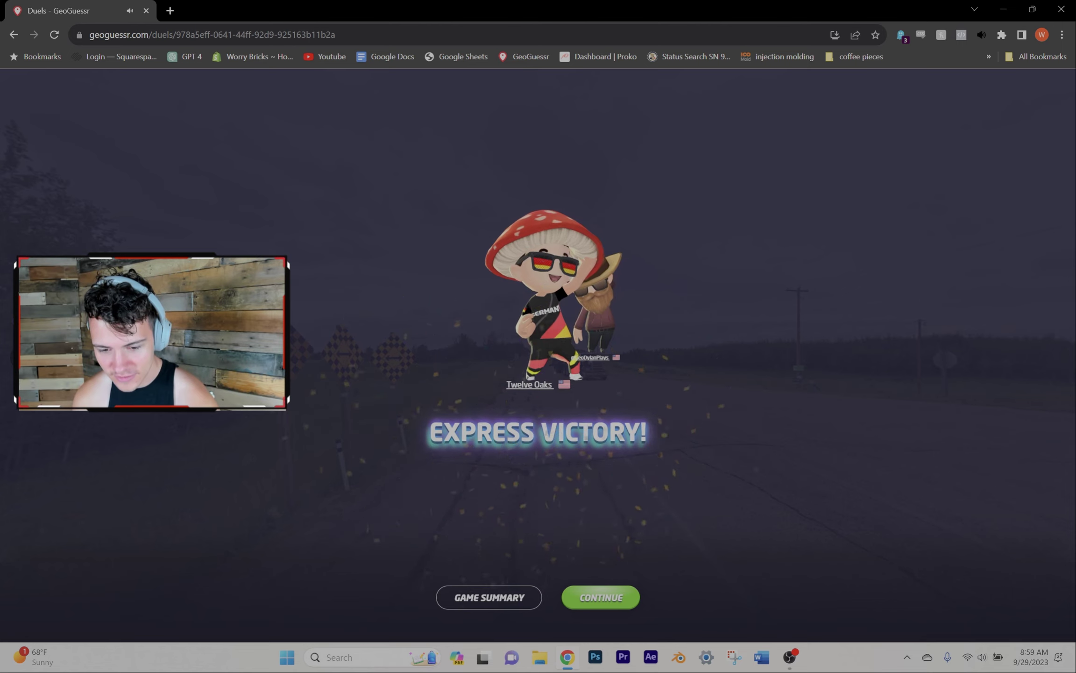
Open and close the emote wheel, then continue to the party lobby.
{"action": "left_click", "coordinate": [591, 336]}
{"action": "left_click", "coordinate": [591, 337]}
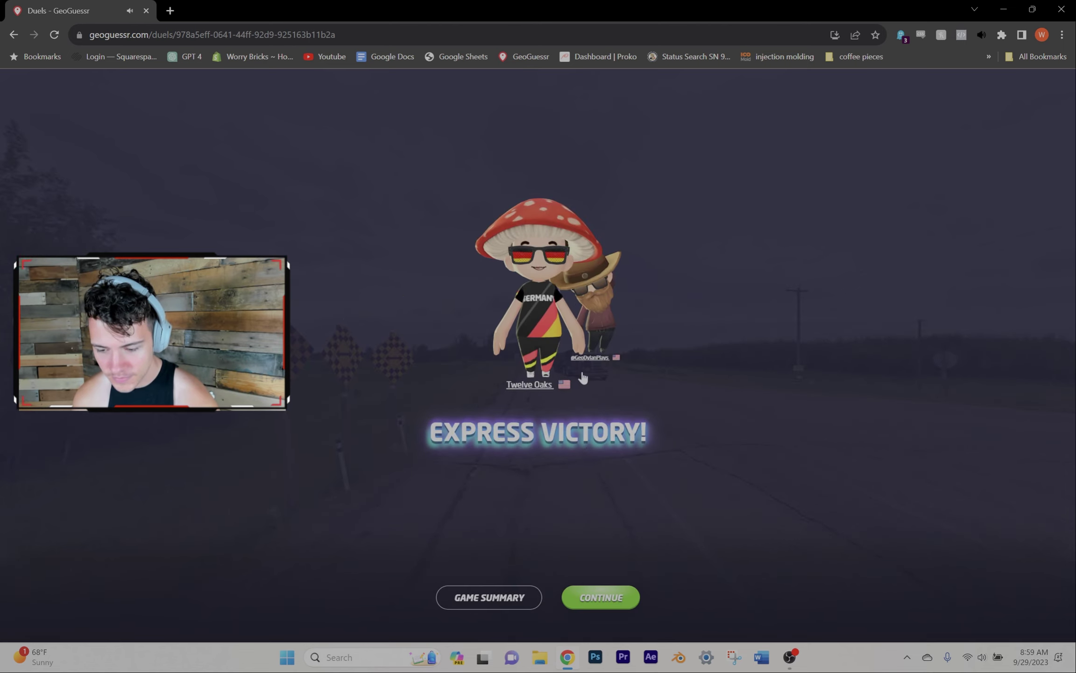
{"action": "left_click", "coordinate": [602, 598]}
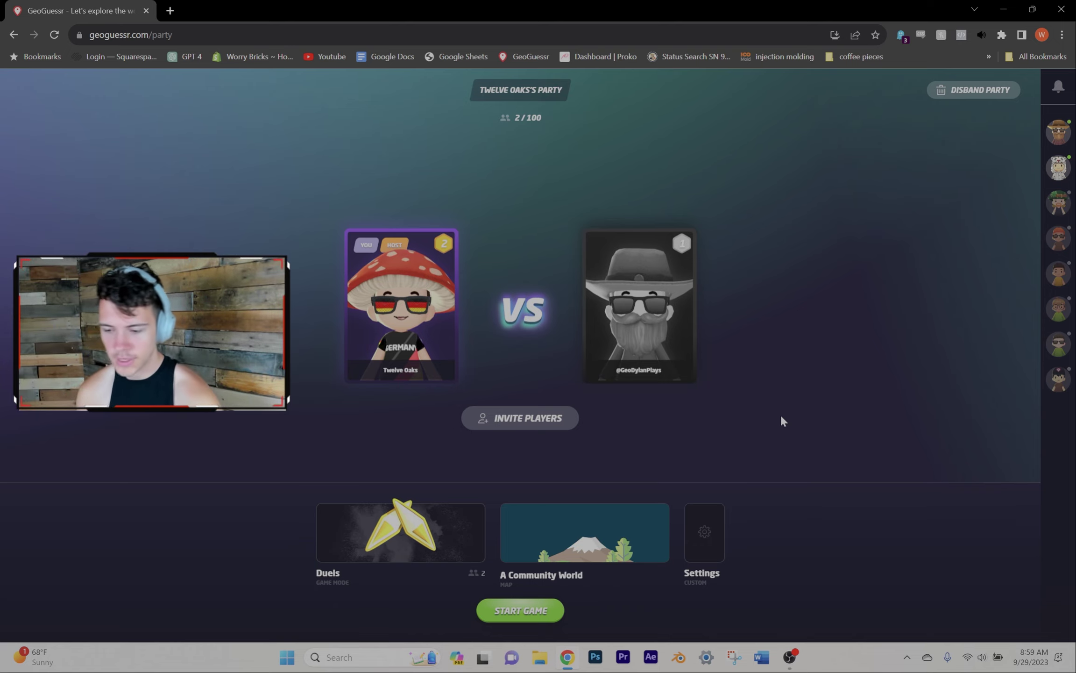
Allow moving, panning and zooming in the party's duel settings, then close them.
{"action": "left_click", "coordinate": [703, 536]}
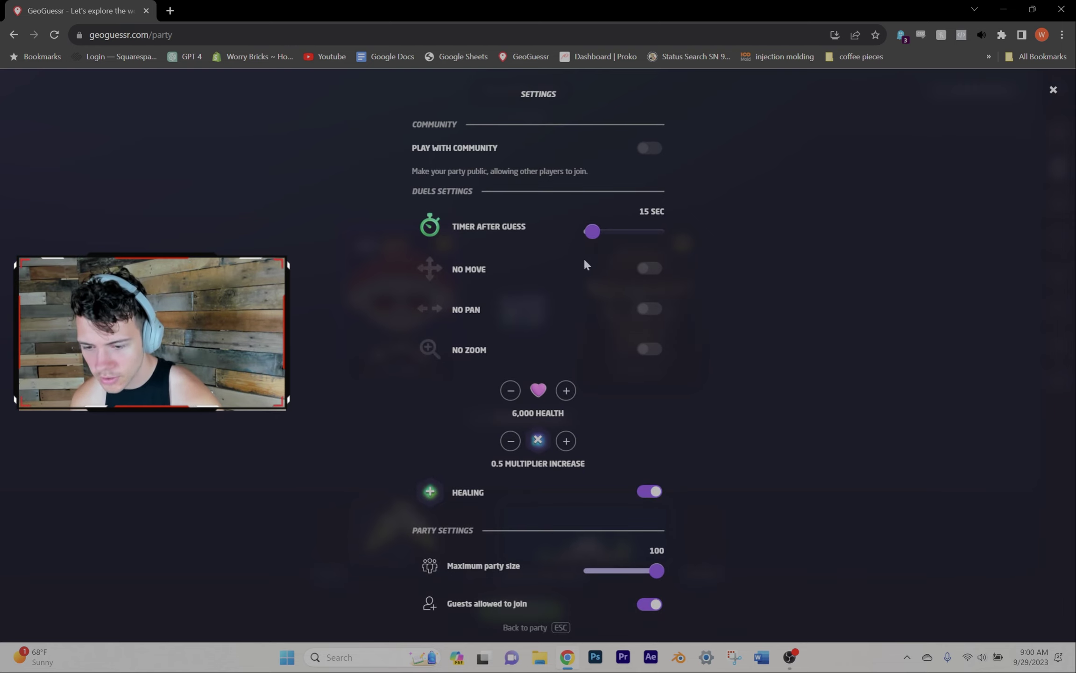
{"action": "left_click", "coordinate": [649, 269]}
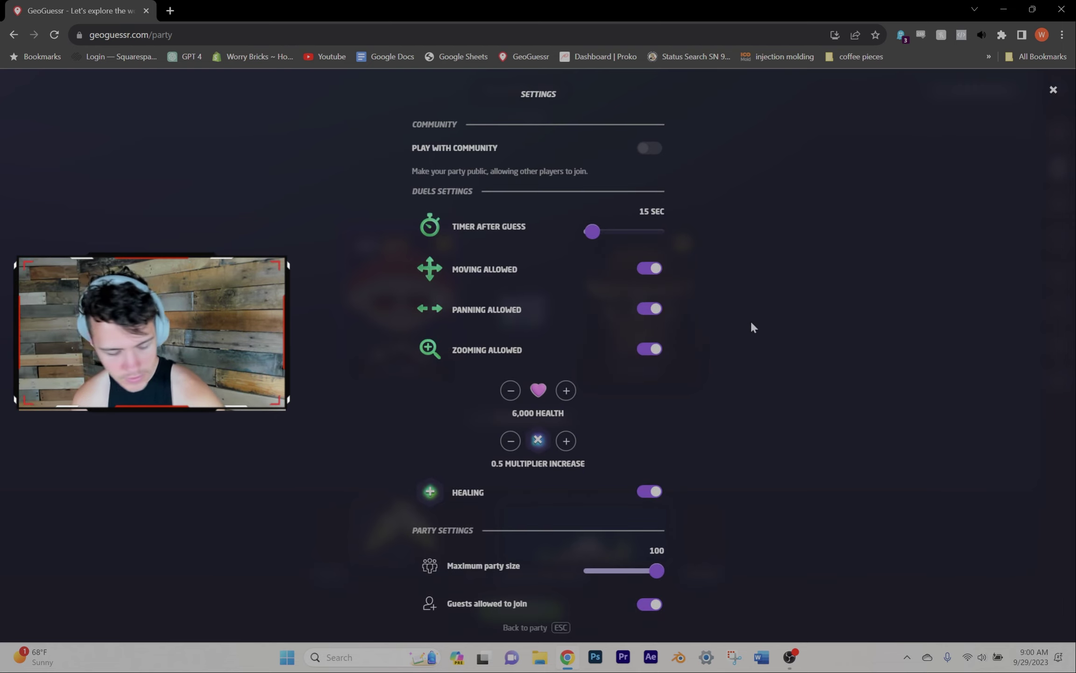
{"action": "key", "text": "Escape"}
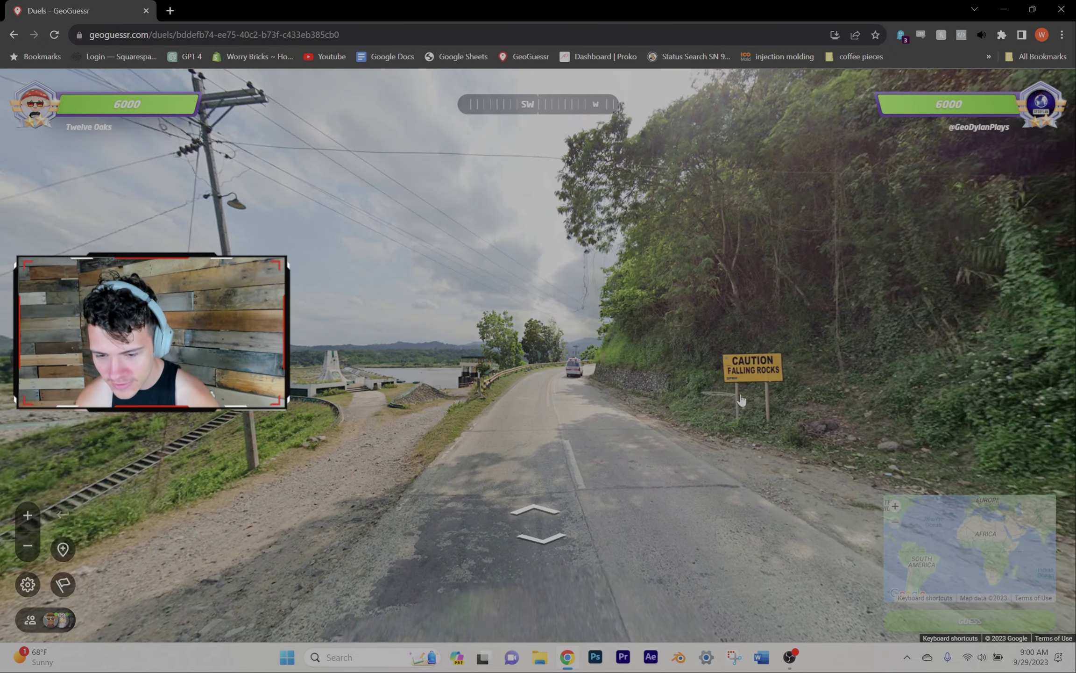
Pin a Philippines guess, check the road by the jeepney and monument, then lock it in.
{"action": "left_click_drag", "start_coordinate": [419, 396], "coordinate": [290, 433]}
{"action": "scroll", "coordinate": [731, 354], "scroll_direction": "down", "scroll_amount": 1}
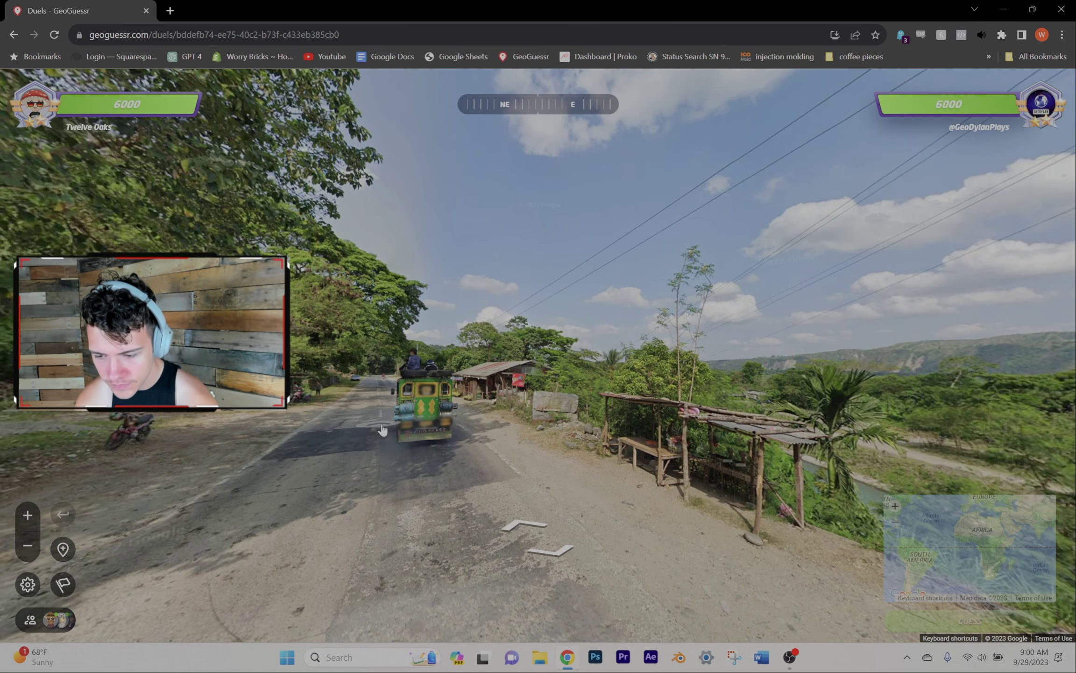
{"action": "scroll", "coordinate": [992, 471], "scroll_direction": "up", "scroll_amount": 2}
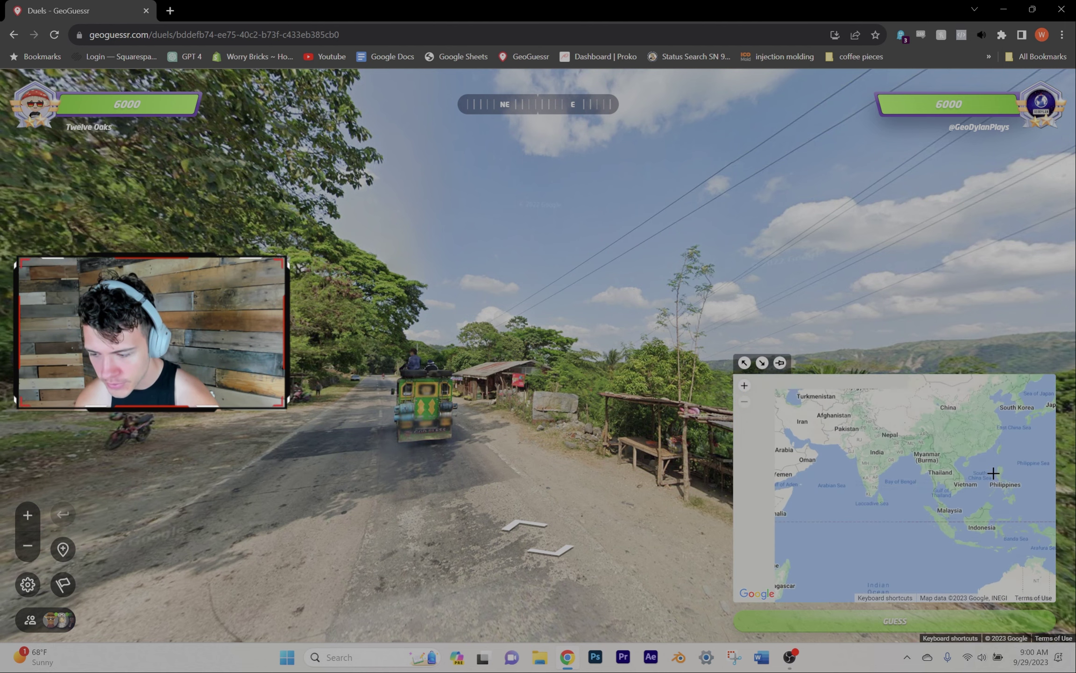
{"action": "scroll", "coordinate": [1004, 502], "scroll_direction": "up", "scroll_amount": 1}
{"action": "scroll", "coordinate": [1009, 504], "scroll_direction": "up", "scroll_amount": 1}
{"action": "left_click", "coordinate": [1009, 503]}
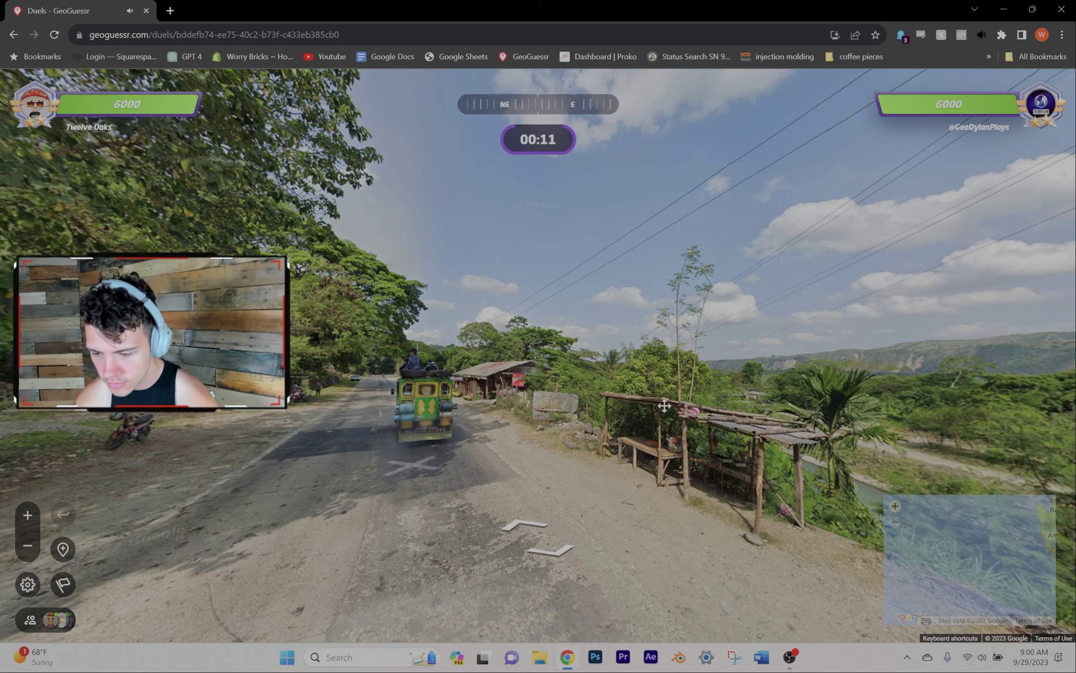
{"action": "left_click", "coordinate": [332, 412]}
{"action": "left_click", "coordinate": [339, 383]}
{"action": "left_click", "coordinate": [446, 271]}
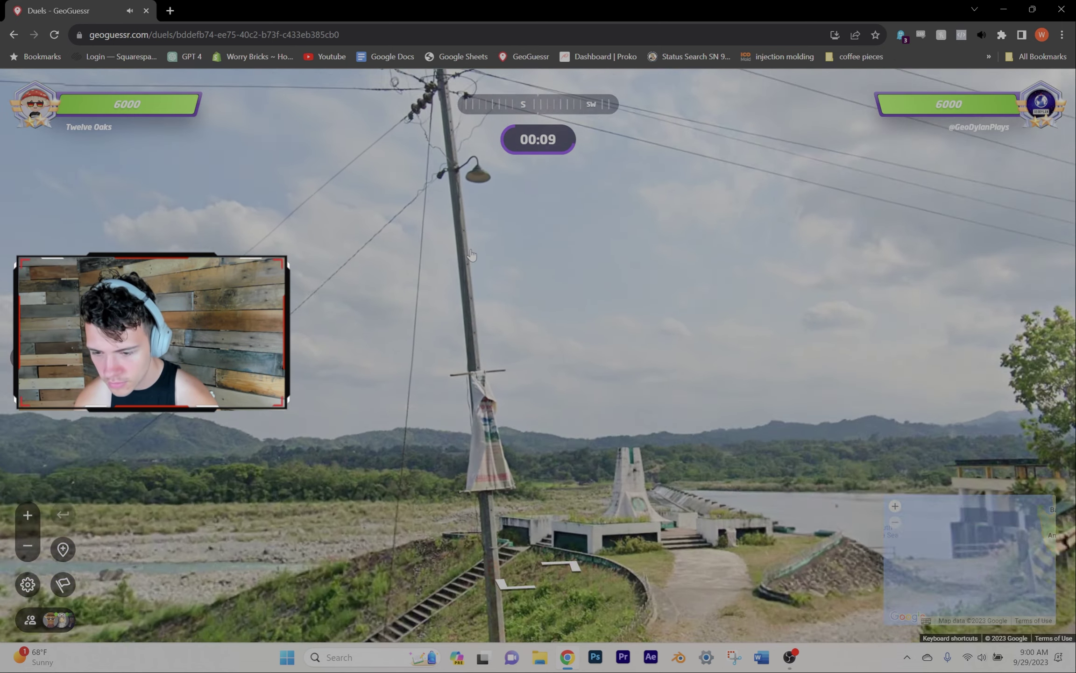
{"action": "scroll", "coordinate": [444, 334], "scroll_direction": "up", "scroll_amount": 2}
{"action": "key", "text": "z"}
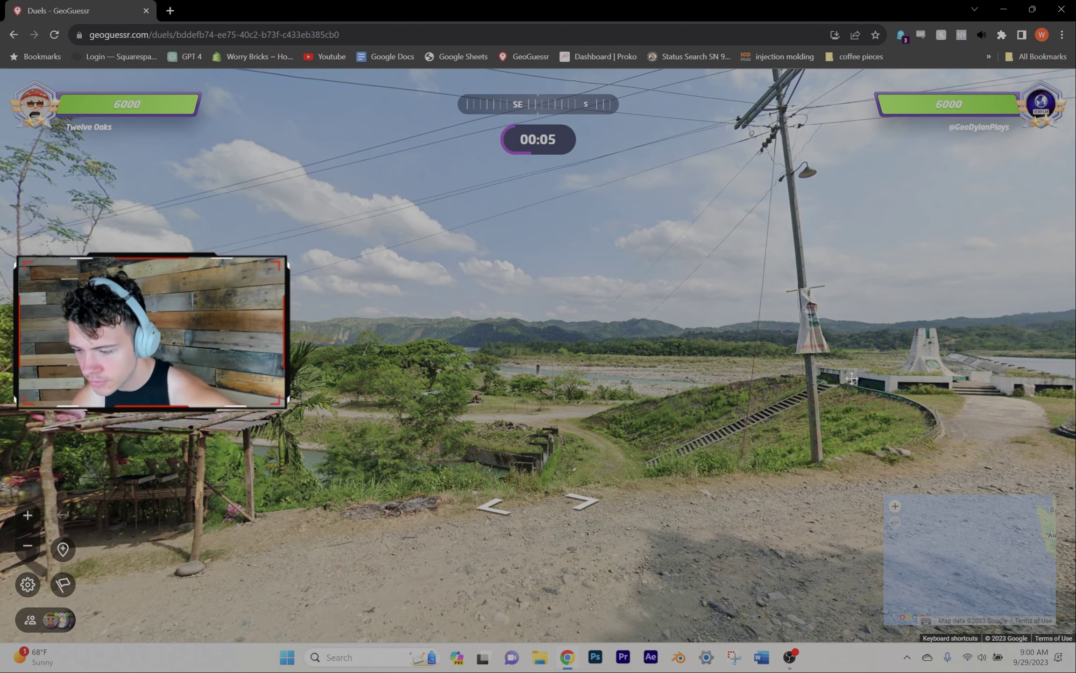
{"action": "left_click", "coordinate": [507, 389]}
{"action": "key", "text": "space"}
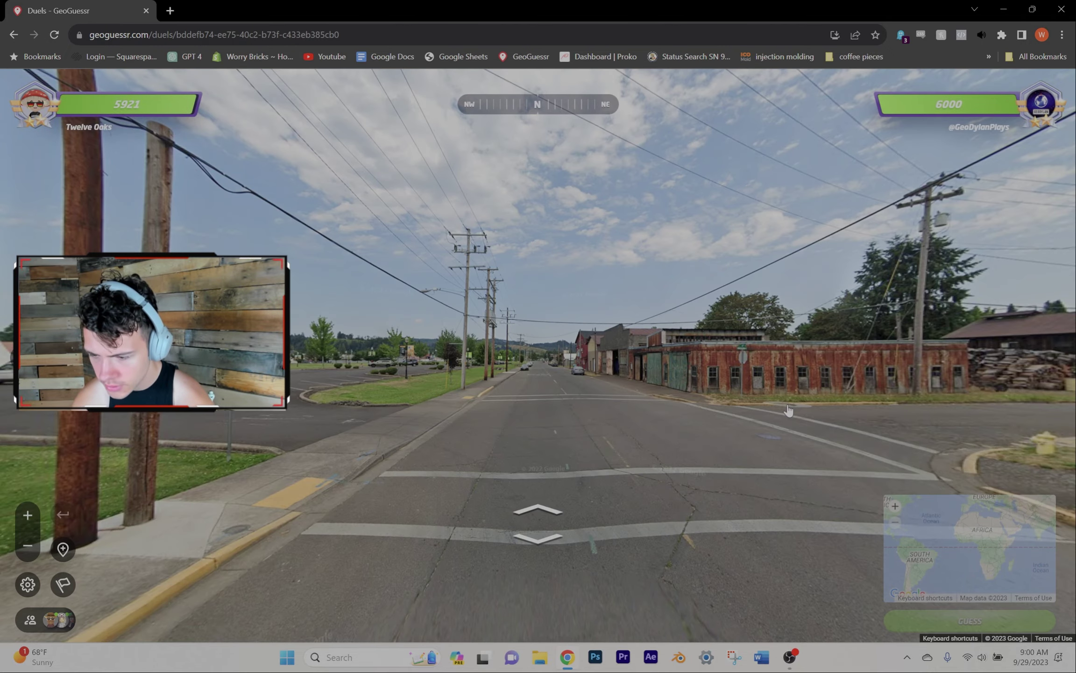
Walk the street past the park sign, houses and blue car, then return to start.
{"action": "left_click", "coordinate": [829, 413]}
{"action": "left_click", "coordinate": [337, 429]}
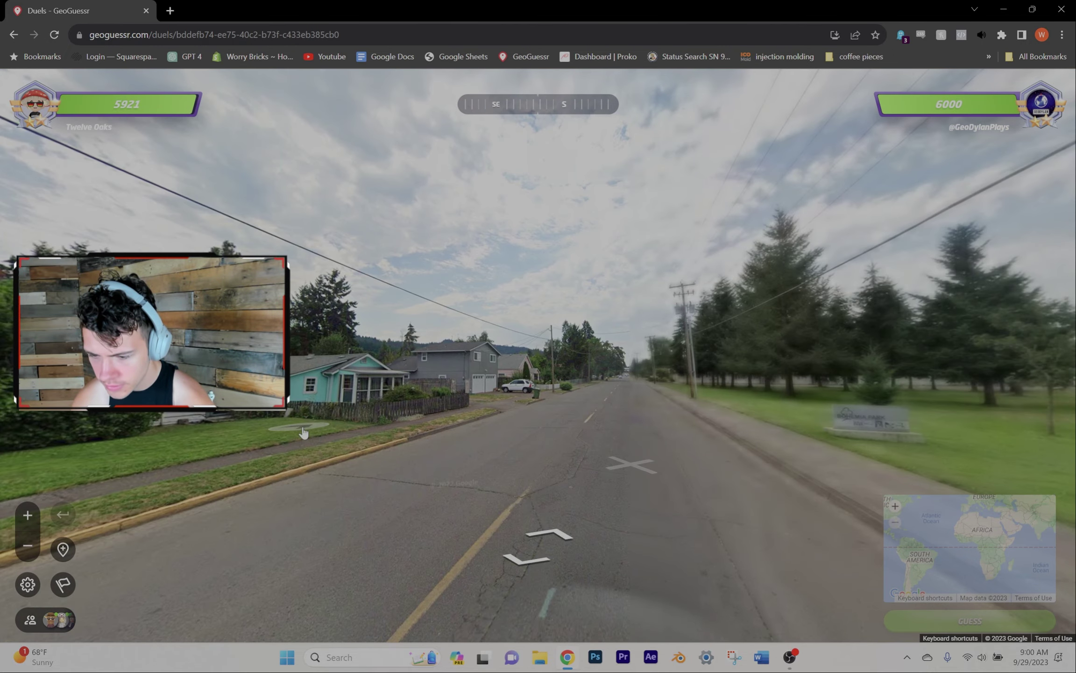
{"action": "left_click", "coordinate": [908, 386]}
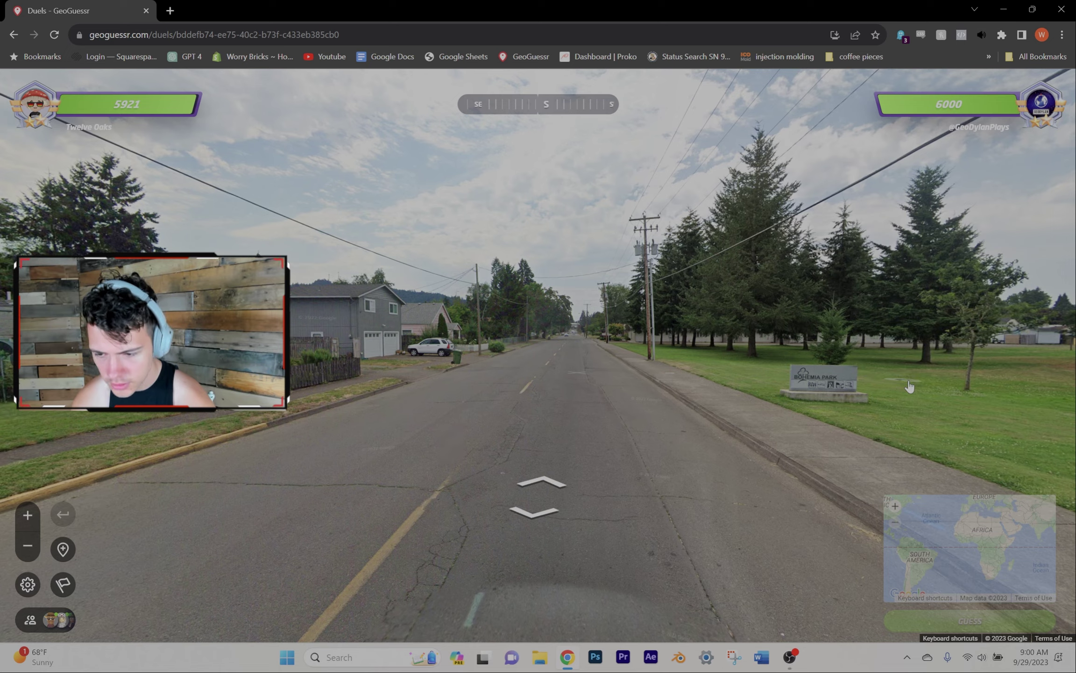
{"action": "left_click", "coordinate": [586, 347]}
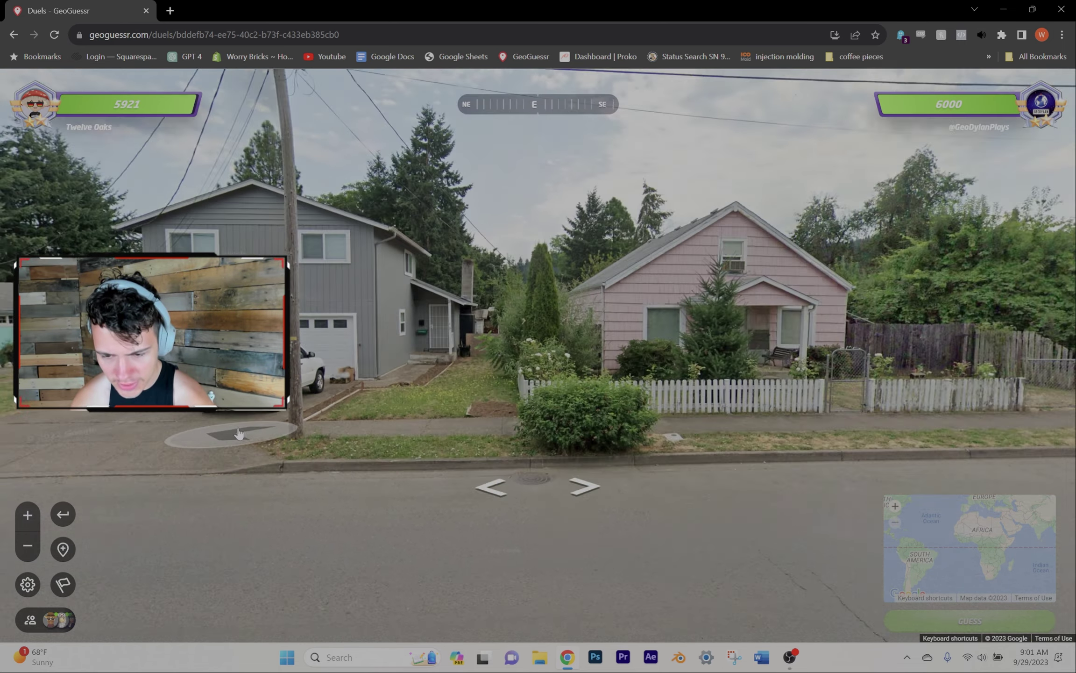
{"action": "left_click_drag", "start_coordinate": [239, 433], "coordinate": [728, 390]}
{"action": "left_click", "coordinate": [728, 391]}
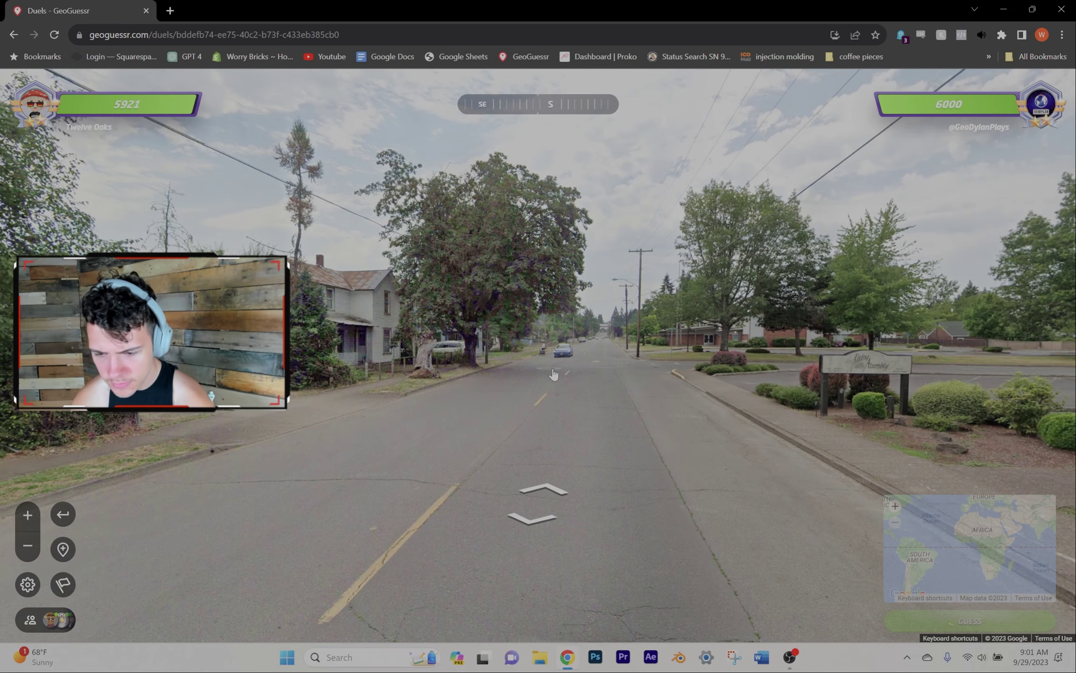
{"action": "left_click", "coordinate": [461, 416]}
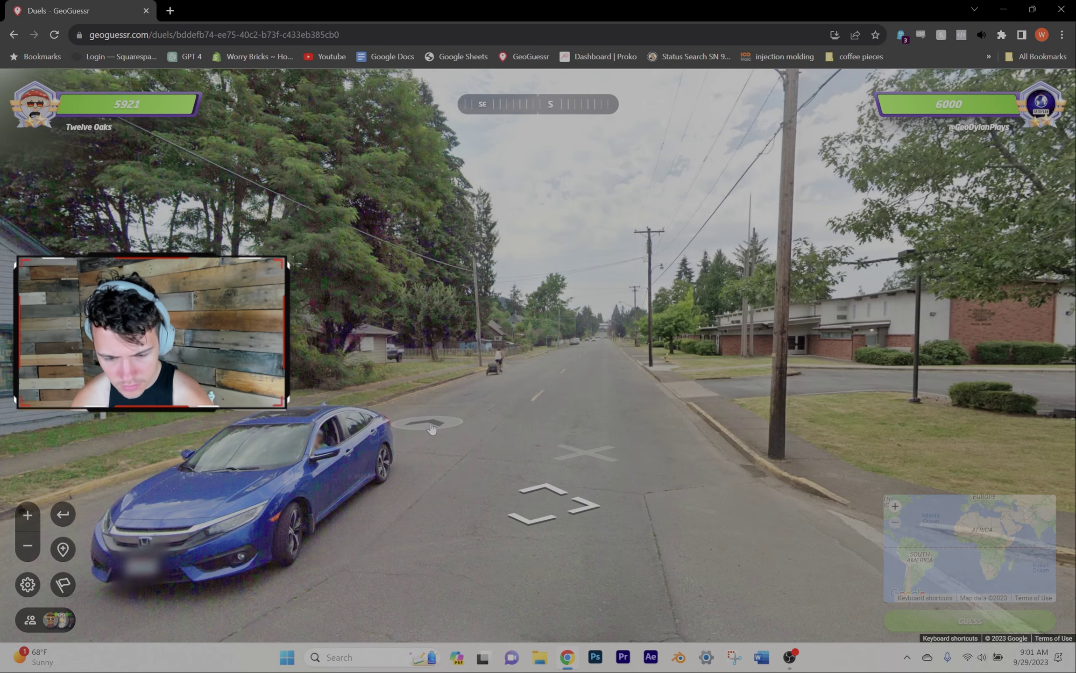
{"action": "left_click", "coordinate": [574, 353]}
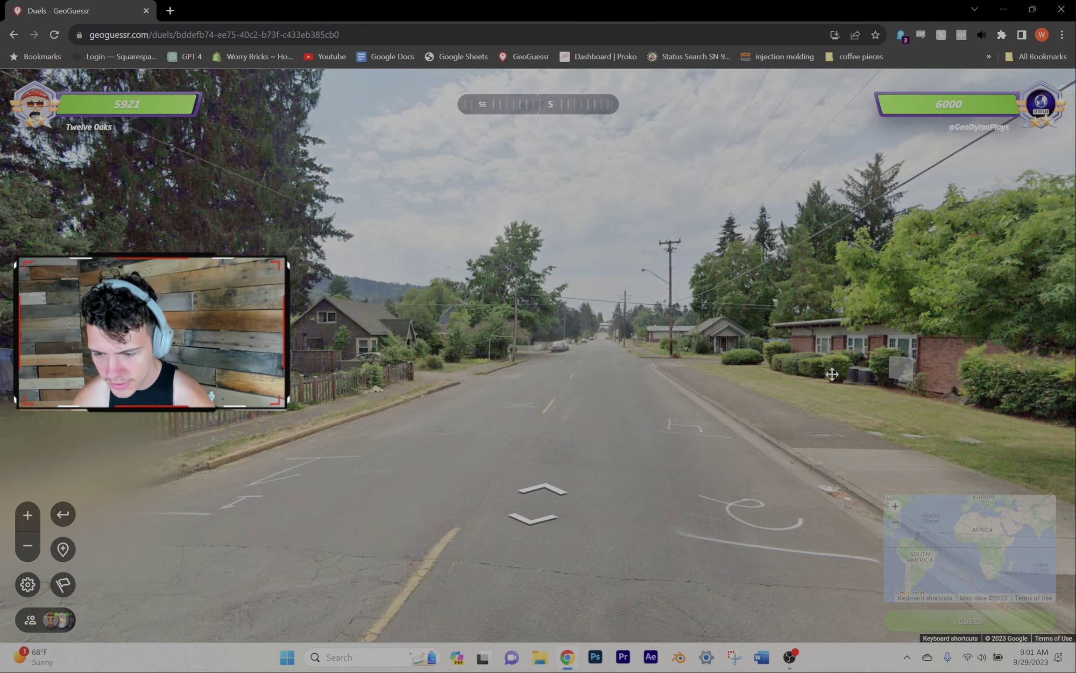
{"action": "key", "text": "r"}
{"action": "scroll", "coordinate": [793, 434], "scroll_direction": "up", "scroll_amount": 2}
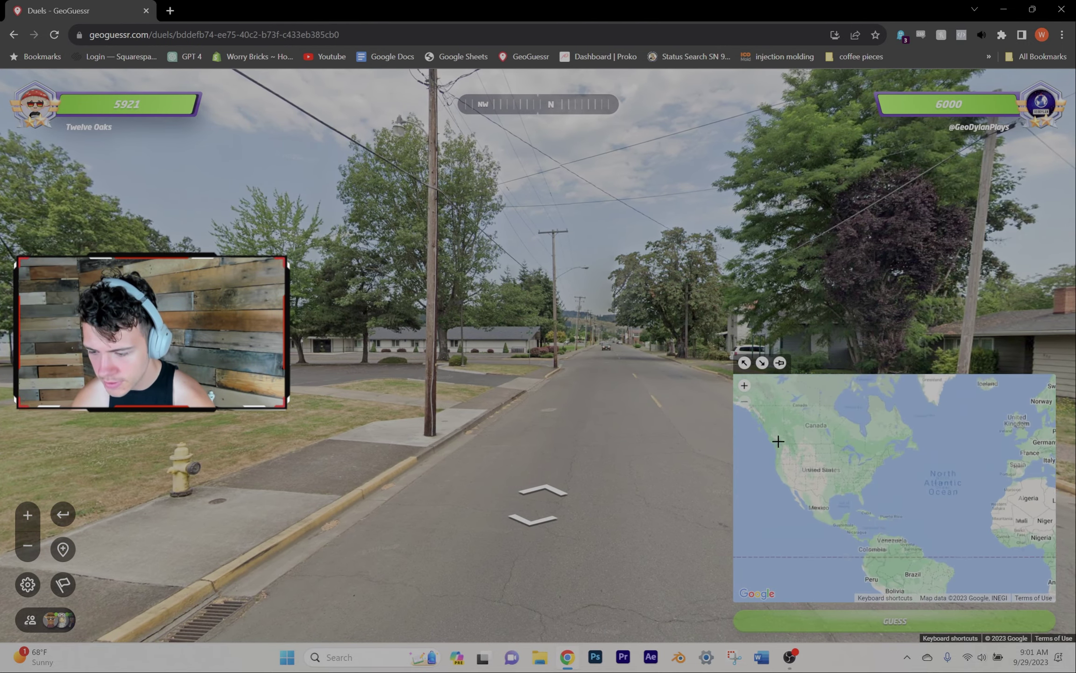
{"action": "scroll", "coordinate": [777, 437], "scroll_direction": "up", "scroll_amount": 2}
{"action": "scroll", "coordinate": [769, 433], "scroll_direction": "up", "scroll_amount": 2}
{"action": "scroll", "coordinate": [767, 431], "scroll_direction": "up", "scroll_amount": 1}
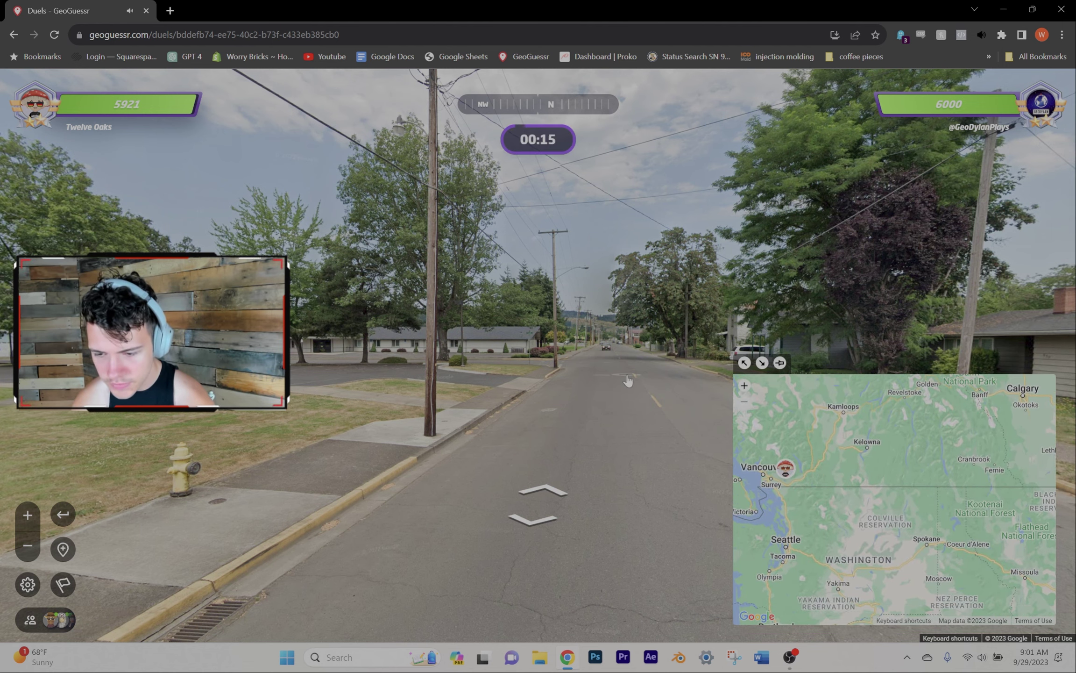
Explore down the cross street and look south-west until the Round 3 countdown.
{"action": "left_click", "coordinate": [612, 385]}
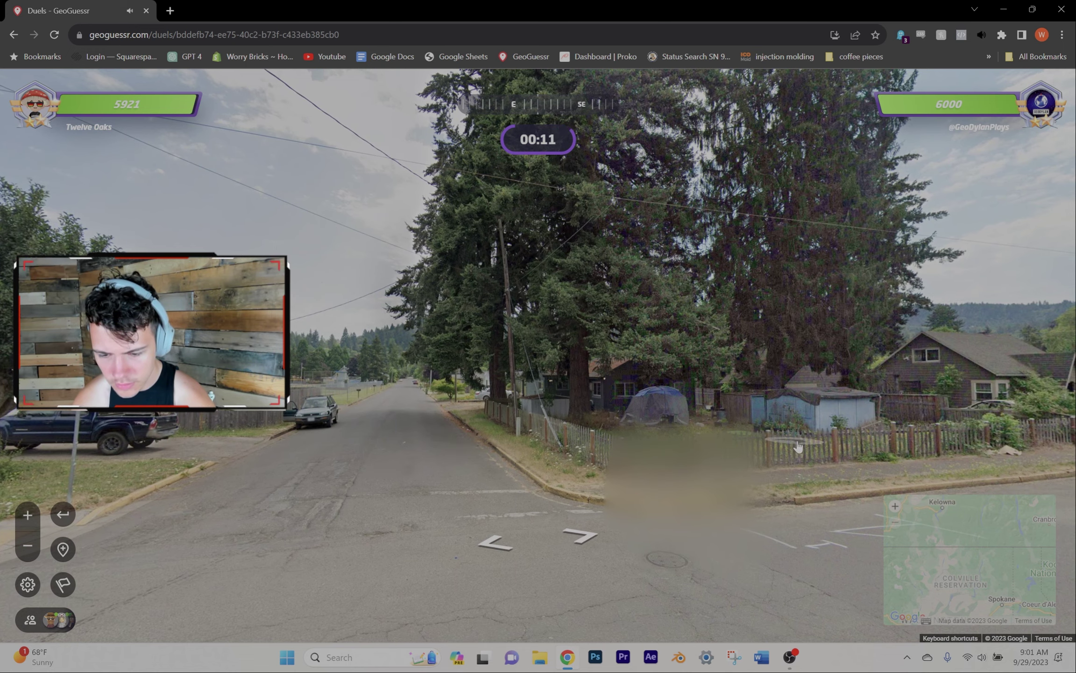
{"action": "left_click", "coordinate": [795, 446]}
{"action": "left_click", "coordinate": [709, 386]}
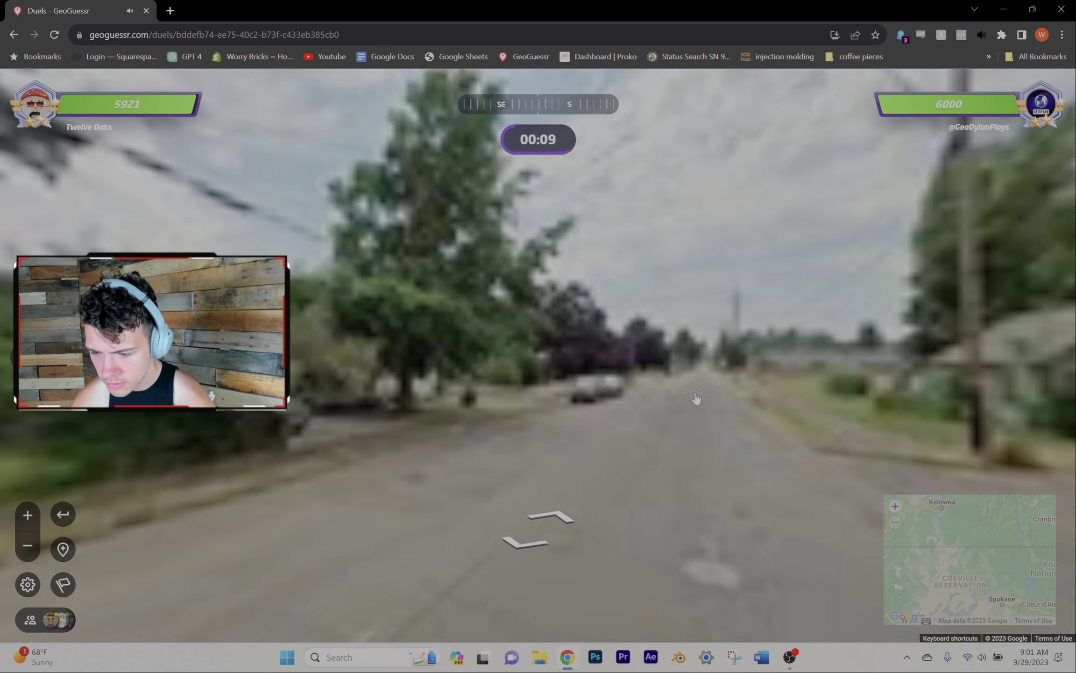
{"action": "left_click", "coordinate": [699, 391]}
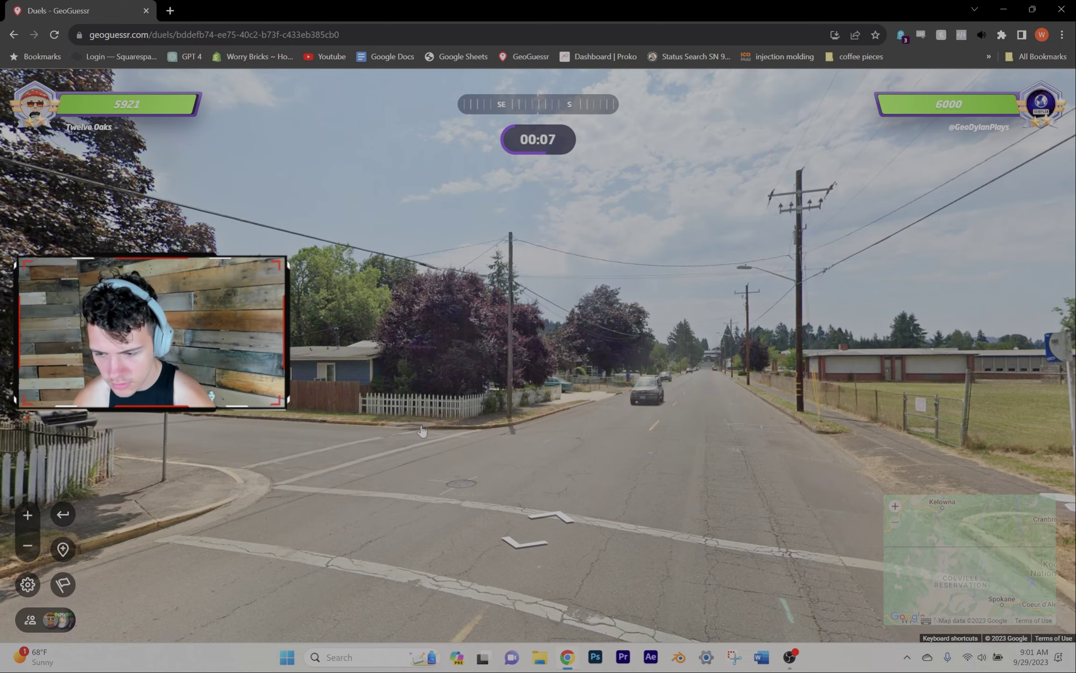
{"action": "left_click_drag", "start_coordinate": [791, 426], "coordinate": [363, 421]}
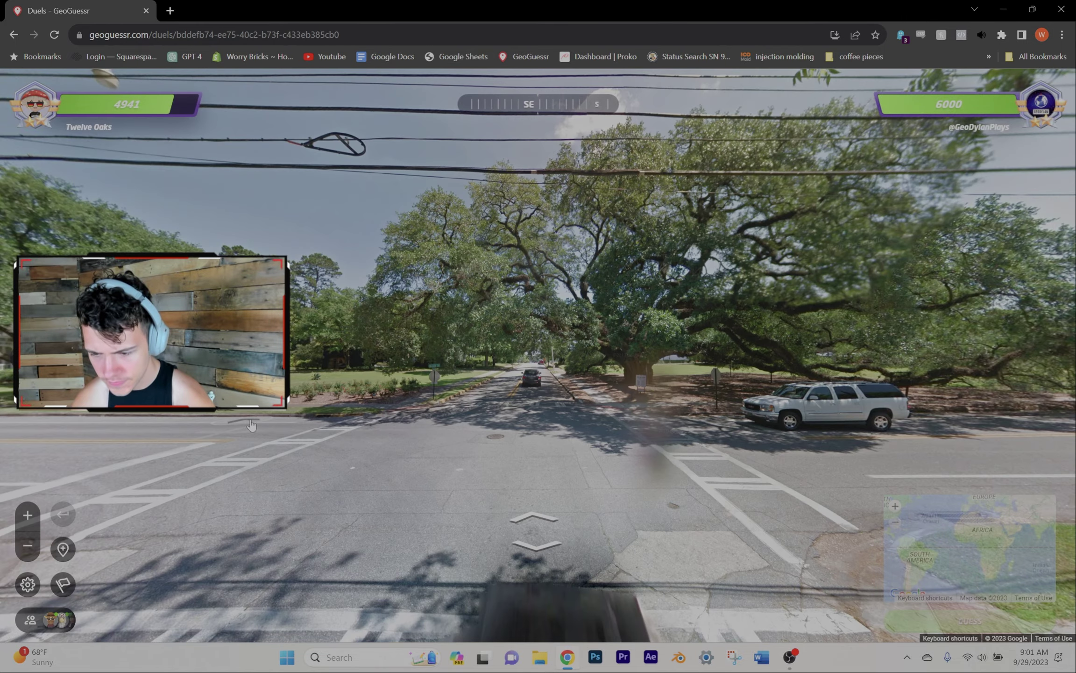
Walk the oak-lined roads past the Big Oak sign toward the parked cars.
{"action": "left_click", "coordinate": [442, 409]}
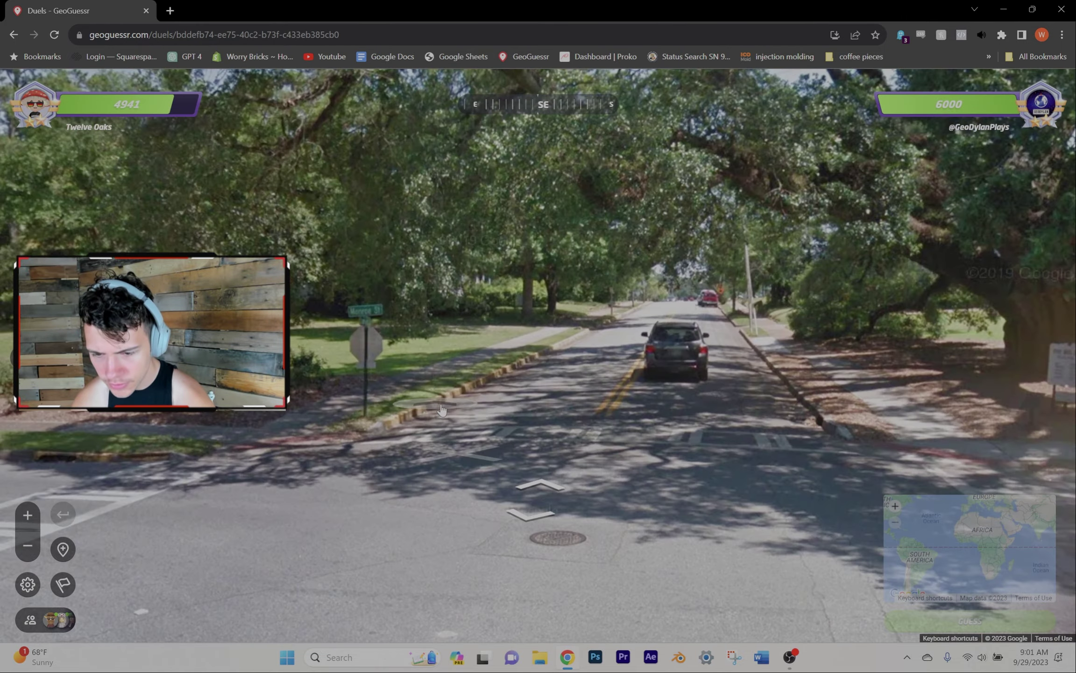
{"action": "left_click", "coordinate": [442, 409]}
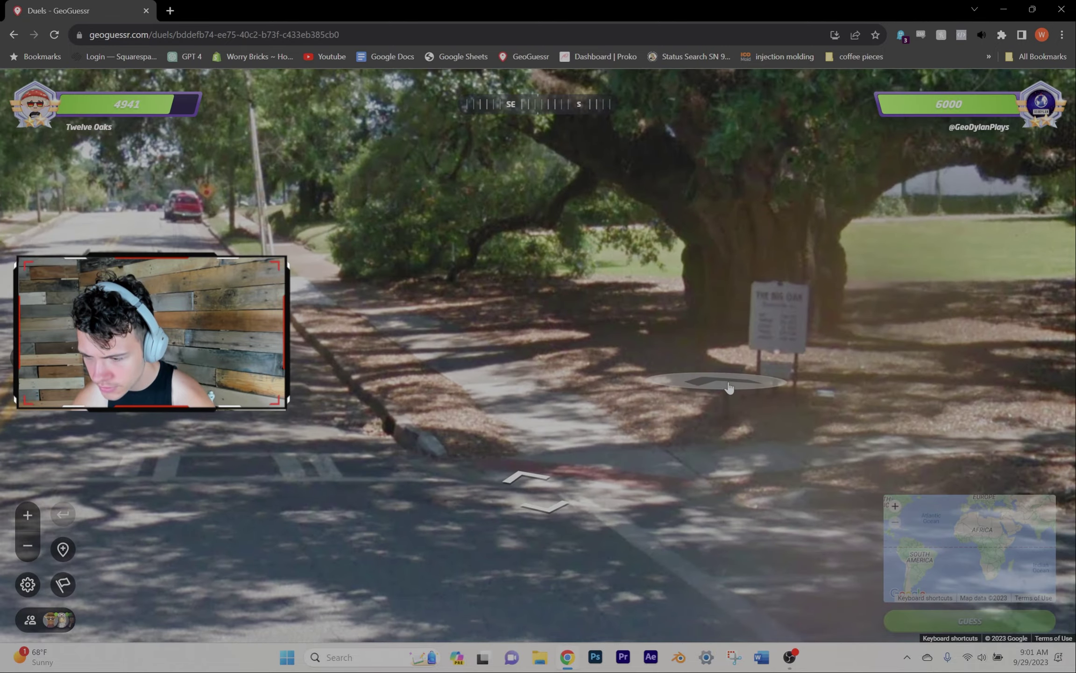
{"action": "left_click", "coordinate": [729, 388]}
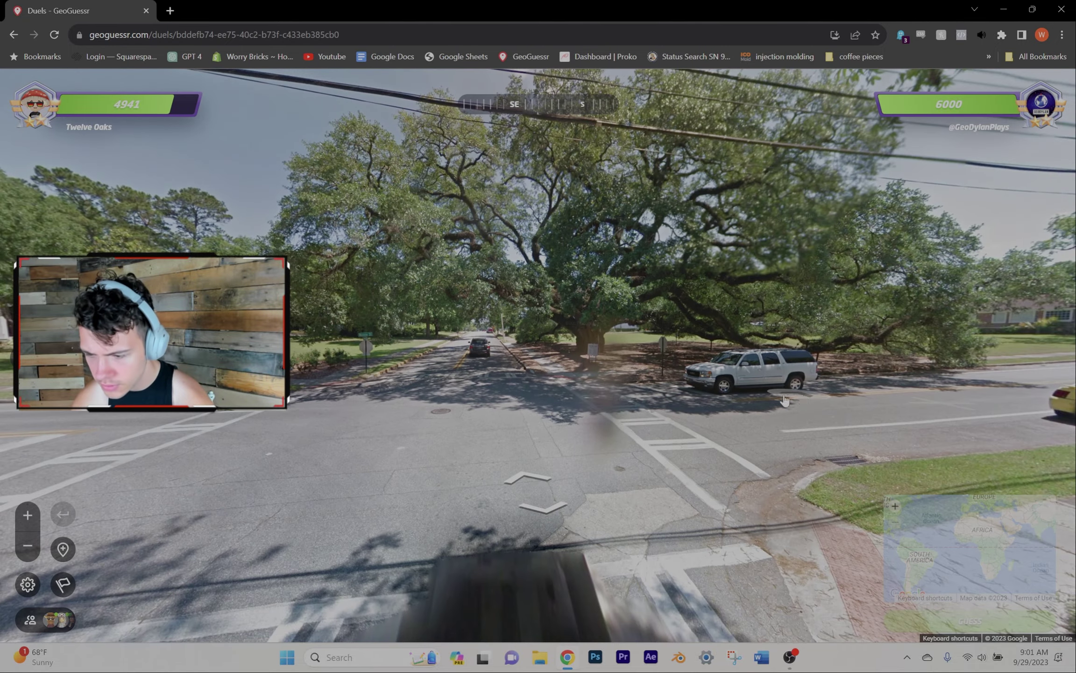
{"action": "left_click", "coordinate": [784, 401]}
{"action": "left_click", "coordinate": [594, 410]}
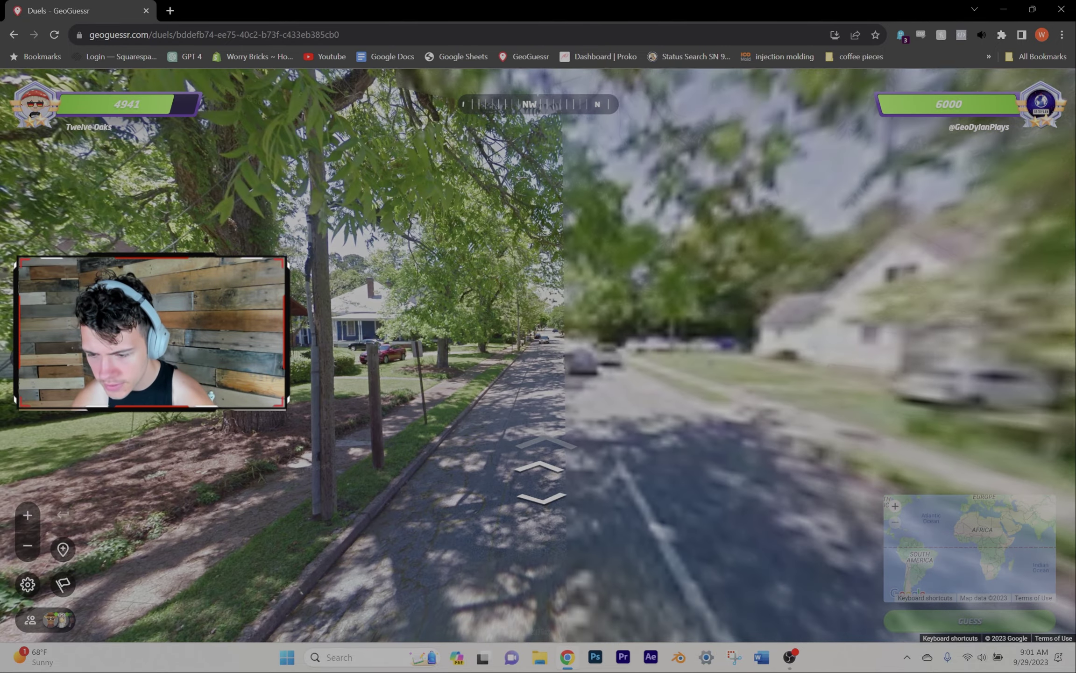
{"action": "left_click", "coordinate": [573, 374]}
{"action": "left_click", "coordinate": [476, 375]}
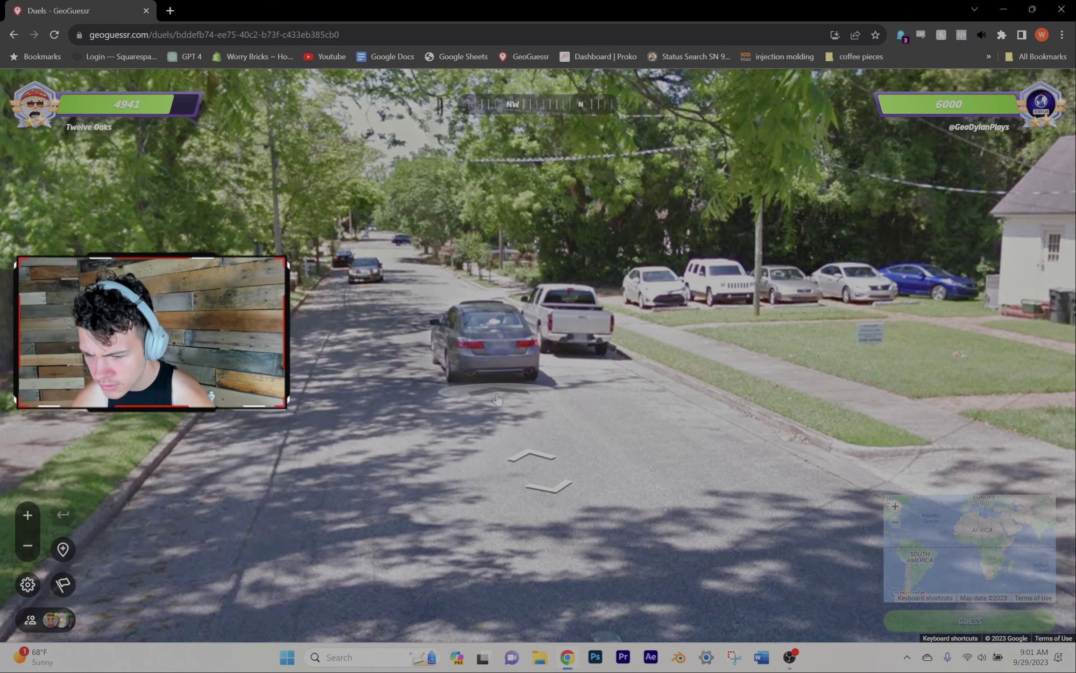
{"action": "left_click", "coordinate": [495, 401]}
{"action": "left_click", "coordinate": [495, 401]}
Continue past the brick building to the intersection and read the newspaper boxes.
{"action": "left_click", "coordinate": [505, 361]}
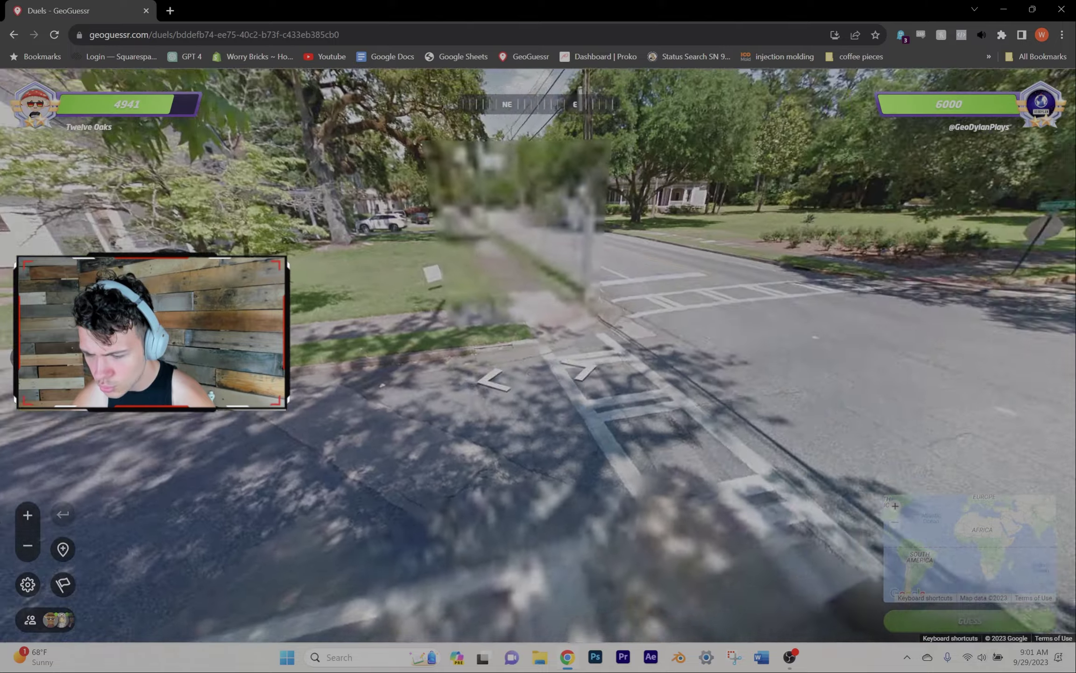
{"action": "left_click", "coordinate": [509, 328]}
{"action": "left_click", "coordinate": [689, 267]}
{"action": "left_click", "coordinate": [539, 323]}
{"action": "left_click", "coordinate": [738, 349]}
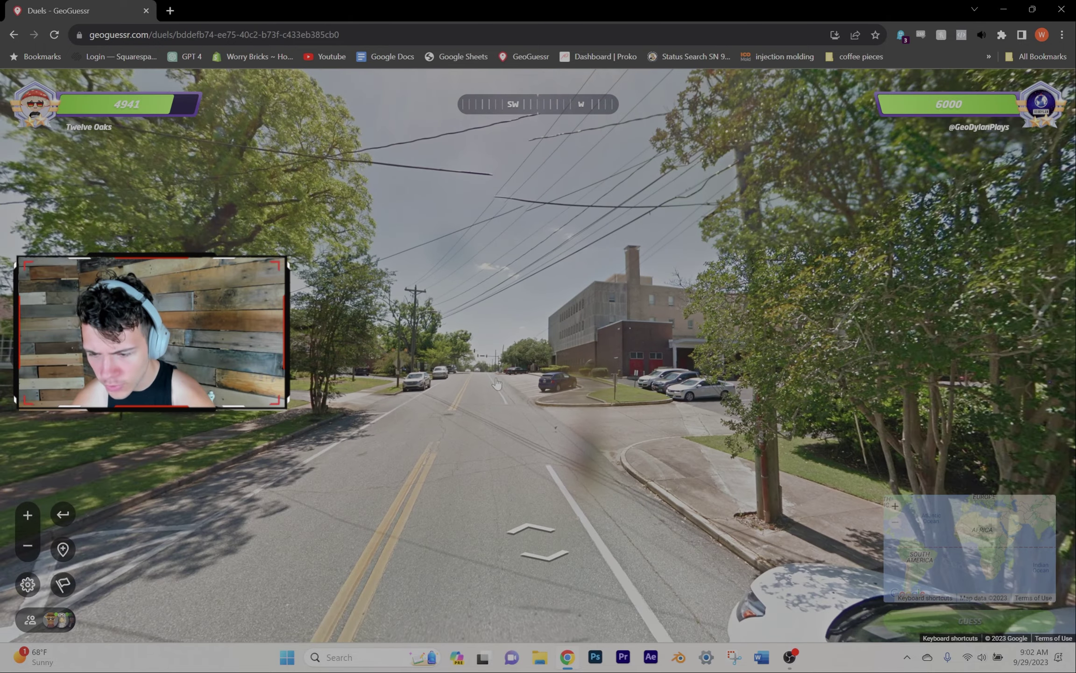
{"action": "left_click", "coordinate": [476, 375]}
{"action": "left_click", "coordinate": [480, 401]}
{"action": "left_click", "coordinate": [481, 402]}
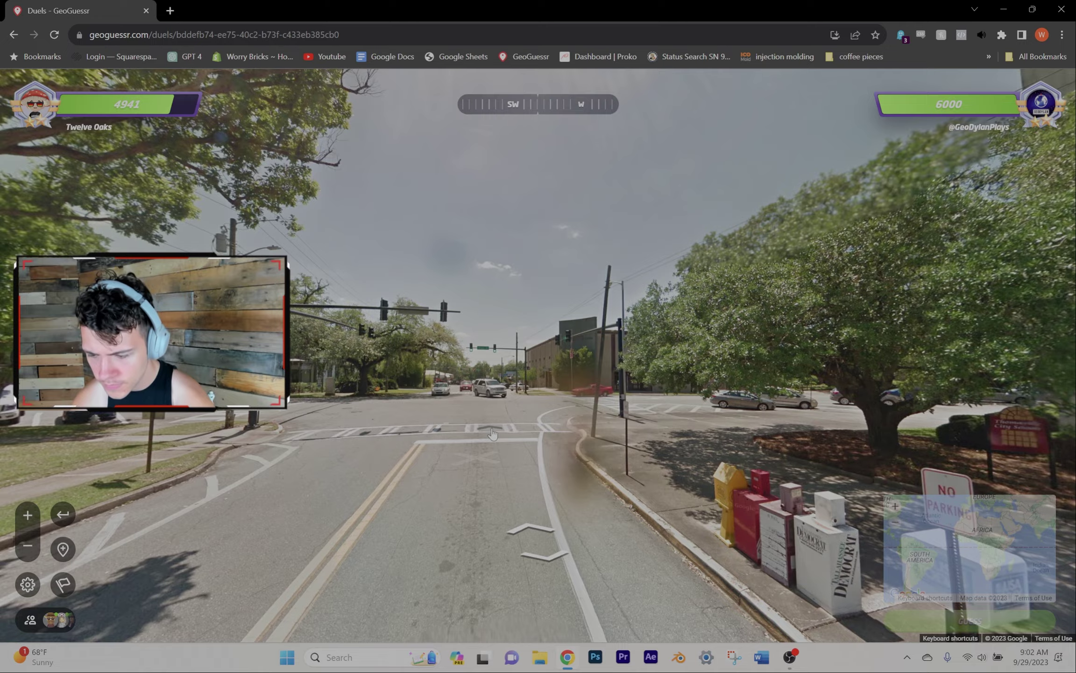
{"action": "left_click", "coordinate": [673, 521]}
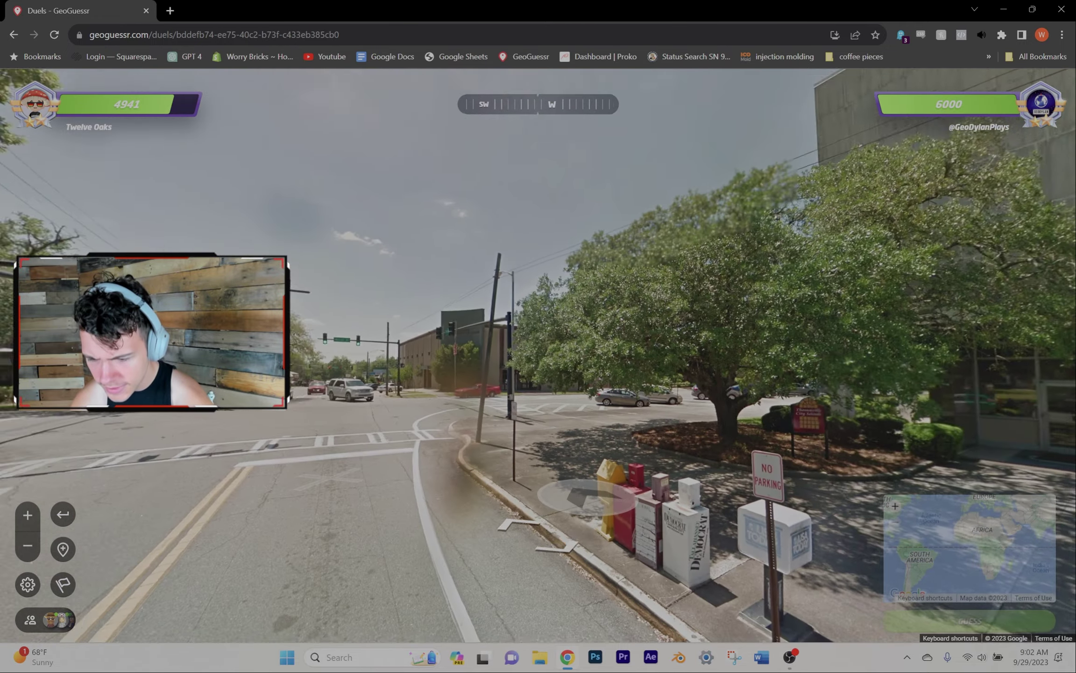
Pan the guess map to north Florida and pin Tallahassee.
{"action": "left_click_drag", "start_coordinate": [709, 577], "coordinate": [846, 458]}
{"action": "scroll", "coordinate": [846, 457], "scroll_direction": "up", "scroll_amount": 4}
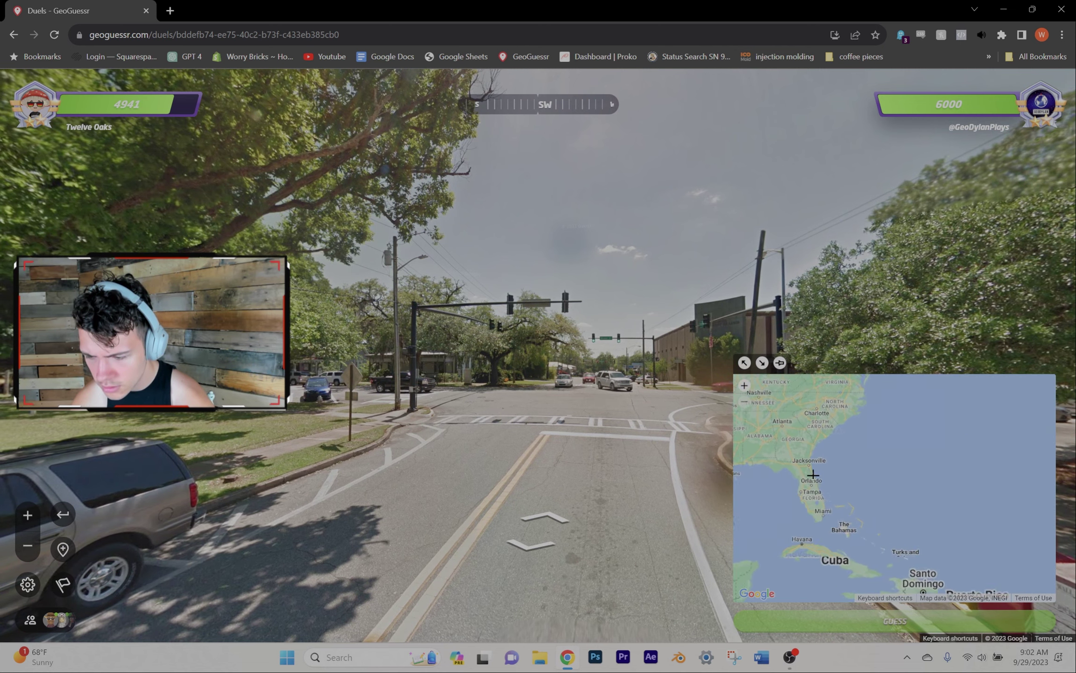
{"action": "mouse_move", "coordinate": [817, 503]}
{"action": "left_mouse_down"}
{"action": "mouse_move", "coordinate": [866, 400]}
{"action": "mouse_move", "coordinate": [884, 563]}
{"action": "left_mouse_up"}
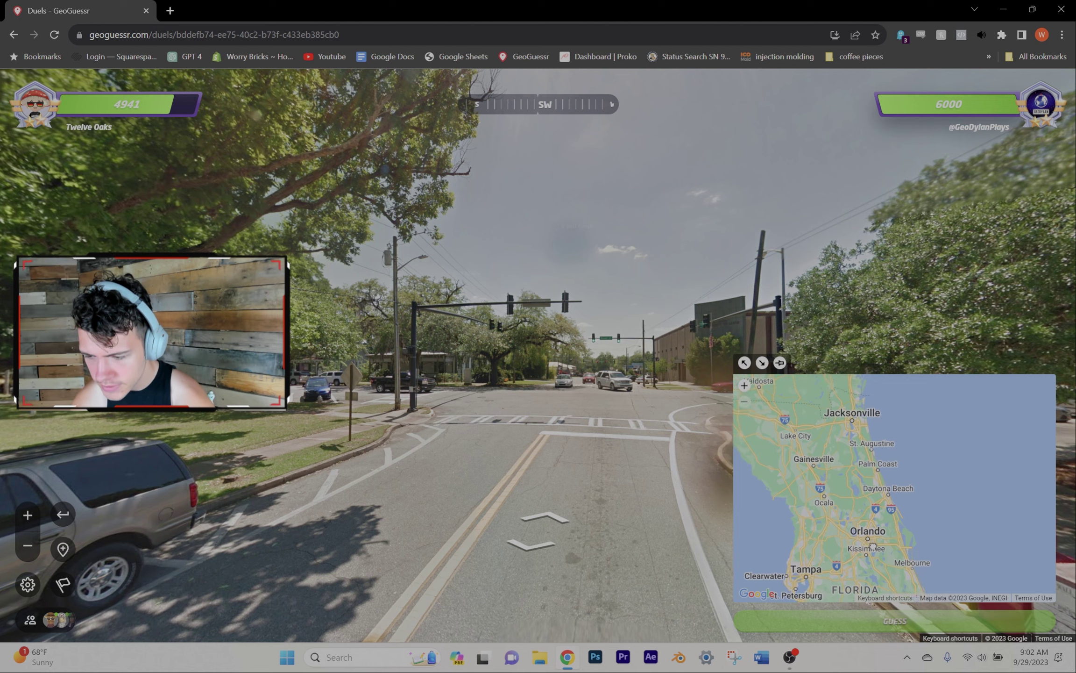
{"action": "scroll", "coordinate": [815, 468], "scroll_direction": "up", "scroll_amount": 1}
{"action": "left_click_drag", "start_coordinate": [817, 467], "coordinate": [1035, 454]}
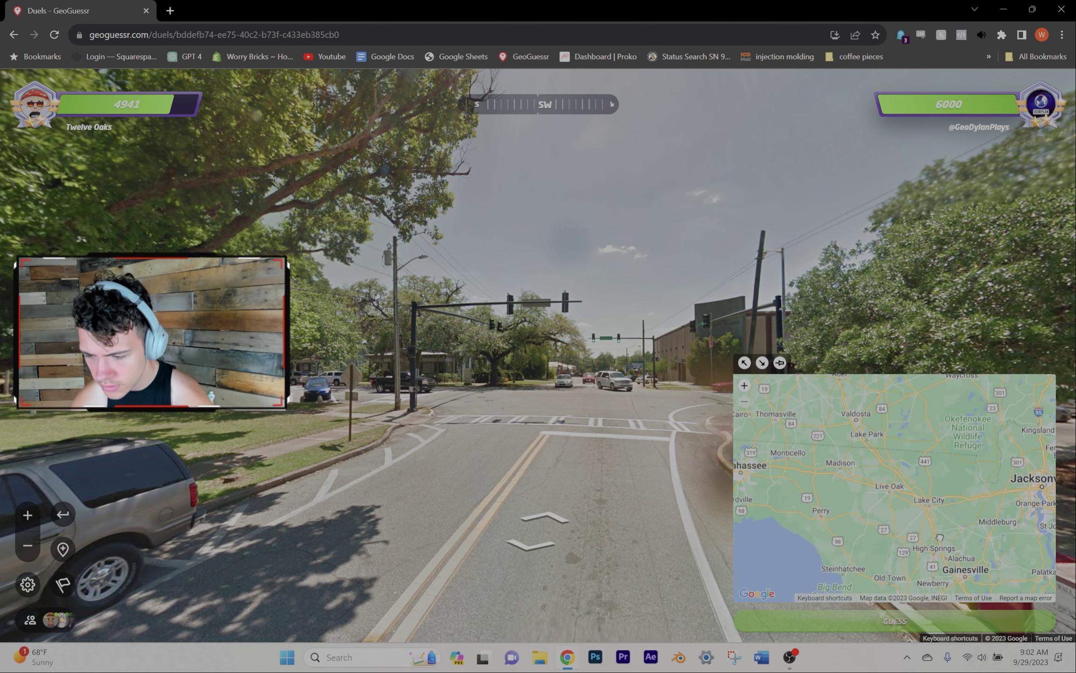
{"action": "scroll", "coordinate": [828, 471], "scroll_direction": "up", "scroll_amount": 1}
{"action": "scroll", "coordinate": [845, 490], "scroll_direction": "up", "scroll_amount": 1}
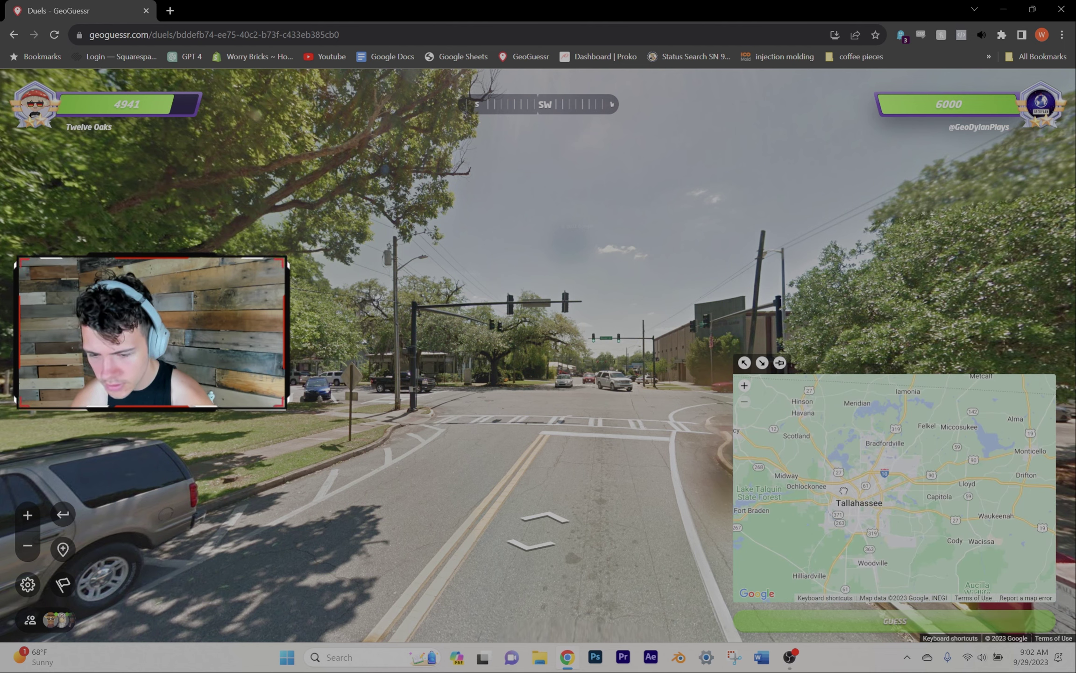
{"action": "left_click", "coordinate": [844, 497]}
Explore past the Monroe St intersection toward the parked car until time runs out.
{"action": "left_click", "coordinate": [512, 327]}
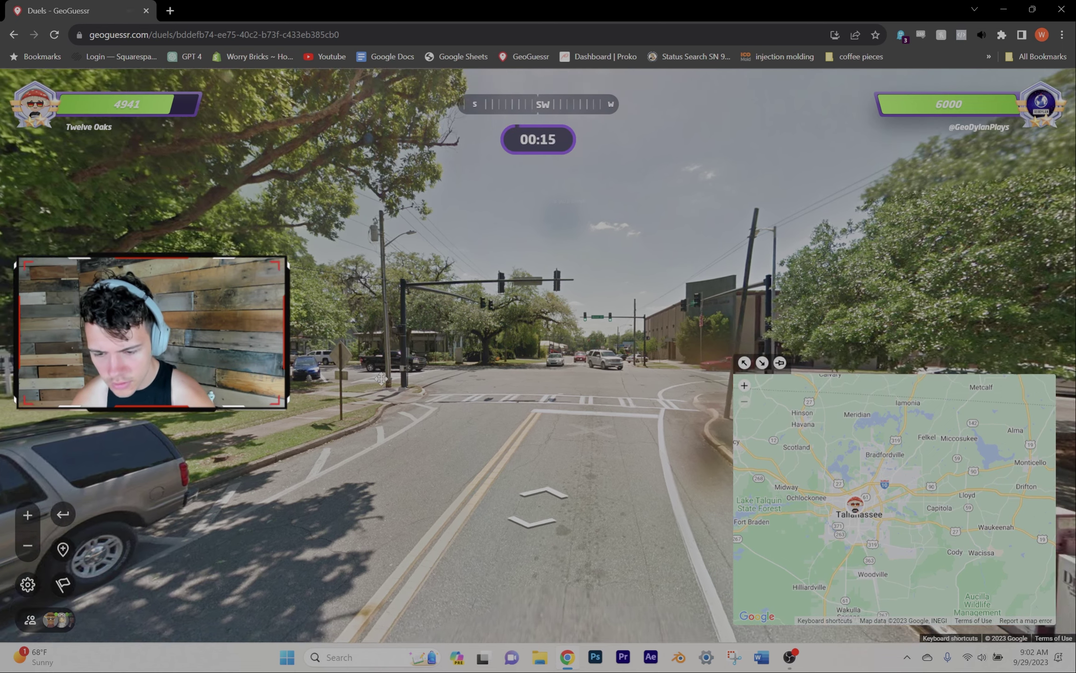
{"action": "left_click", "coordinate": [516, 362]}
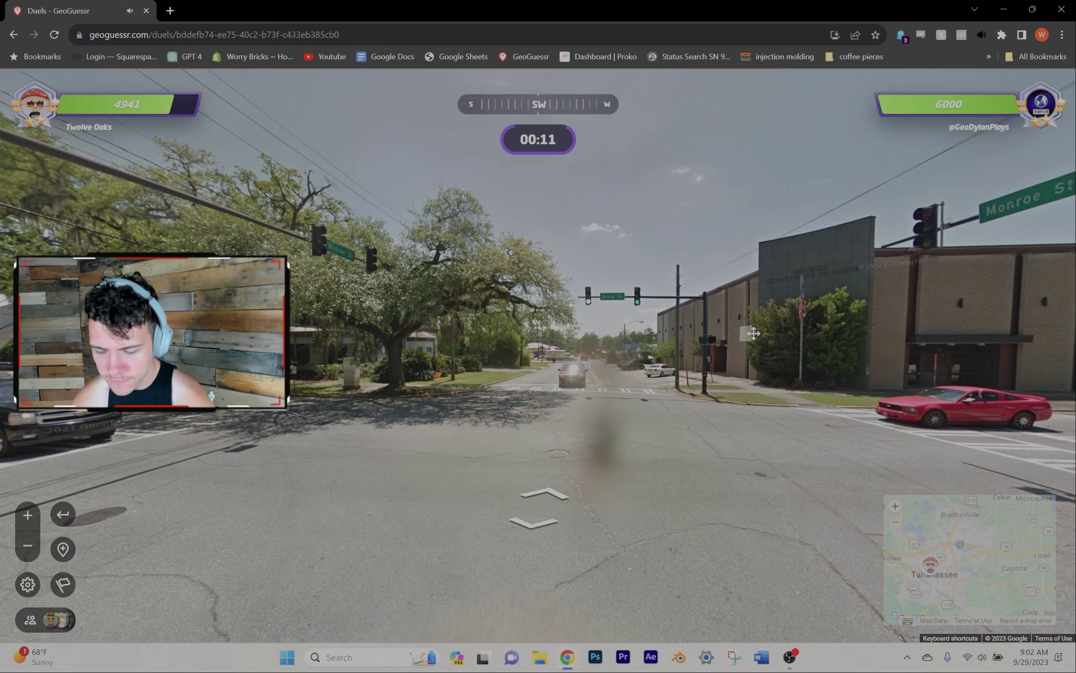
{"action": "left_click_drag", "start_coordinate": [329, 337], "coordinate": [757, 377]}
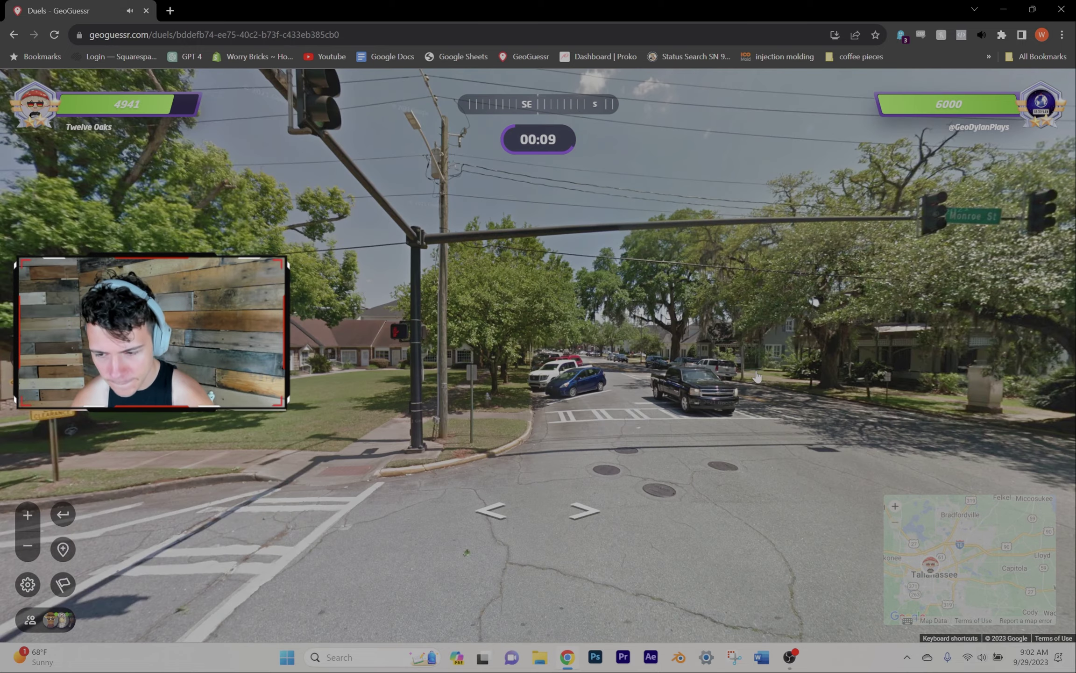
{"action": "left_click", "coordinate": [863, 396]}
{"action": "mouse_move", "coordinate": [863, 395]}
{"action": "left_mouse_down"}
{"action": "mouse_move", "coordinate": [602, 346]}
{"action": "mouse_move", "coordinate": [471, 294]}
{"action": "left_mouse_up"}
{"action": "left_click", "coordinate": [641, 333]}
{"action": "left_click", "coordinate": [640, 333]}
{"action": "left_click", "coordinate": [471, 295]}
{"action": "left_click", "coordinate": [404, 252]}
{"action": "left_click", "coordinate": [268, 163]}
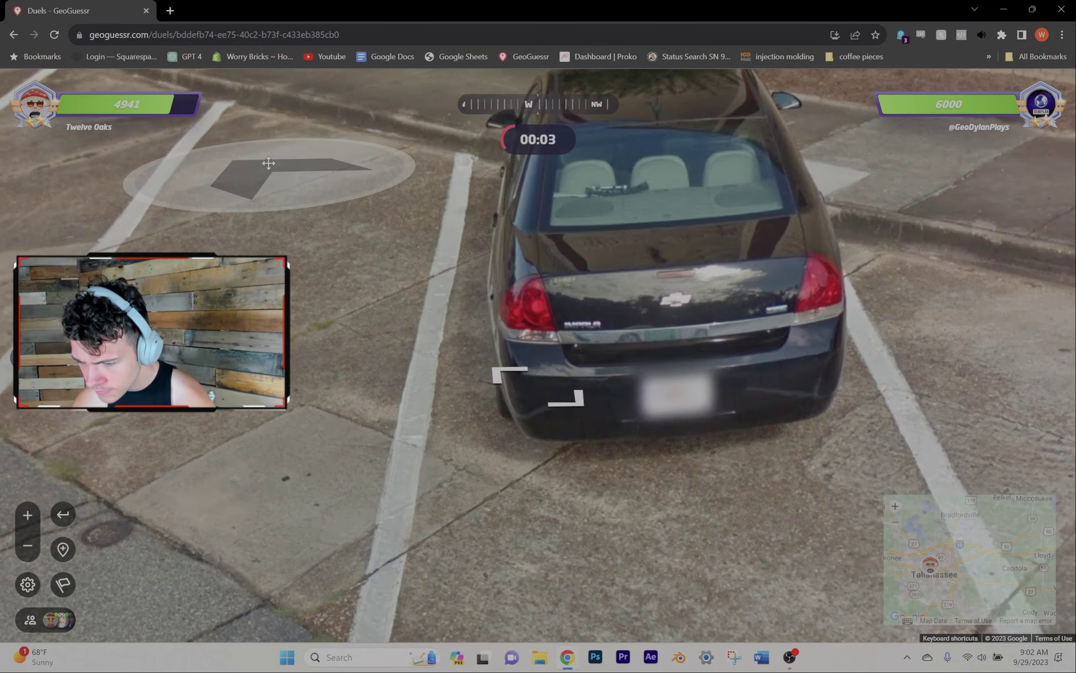
{"action": "key", "text": "z"}
{"action": "key", "text": "z"}
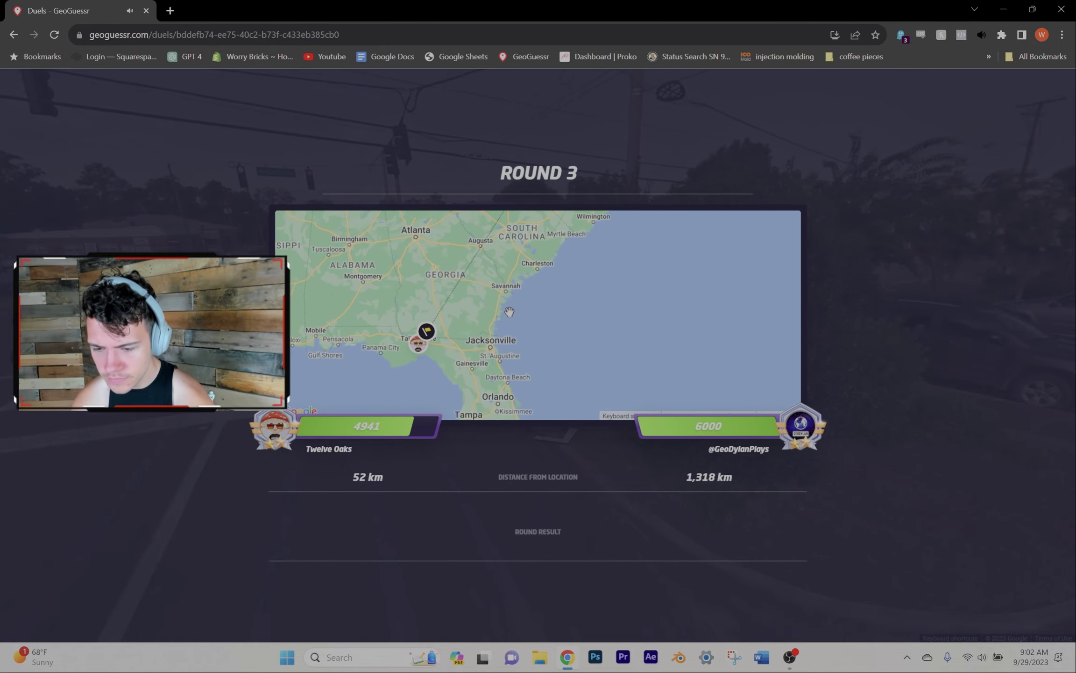
{"action": "scroll", "coordinate": [425, 328], "scroll_direction": "up", "scroll_amount": 5}
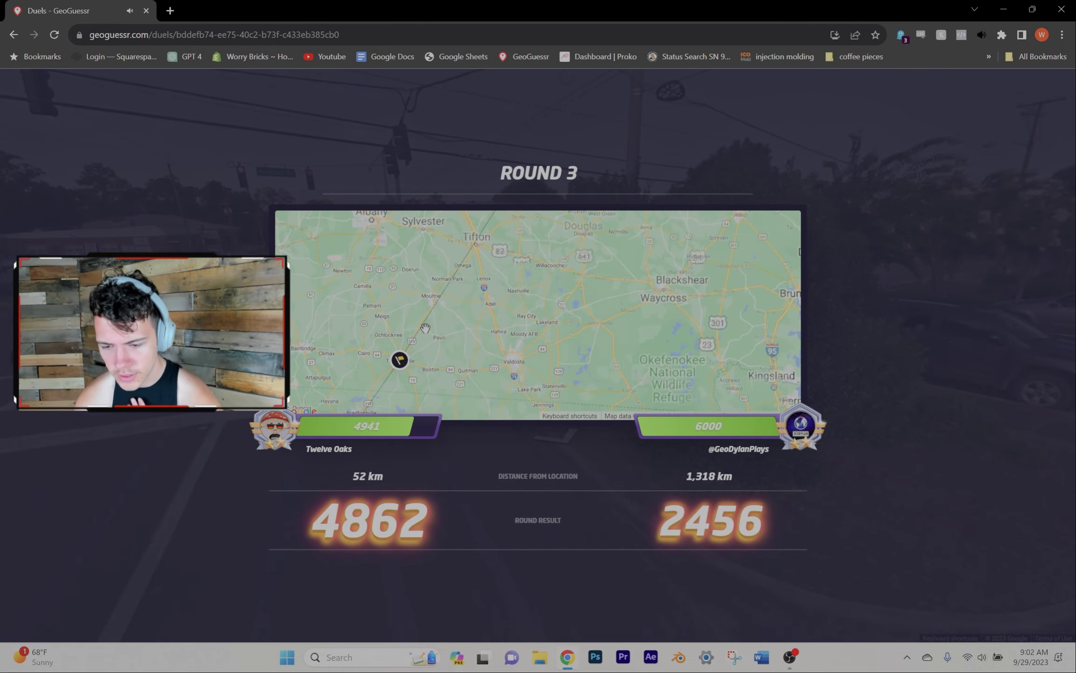
{"action": "scroll", "coordinate": [426, 328], "scroll_direction": "down", "scroll_amount": 3}
{"action": "scroll", "coordinate": [422, 329], "scroll_direction": "down", "scroll_amount": 2}
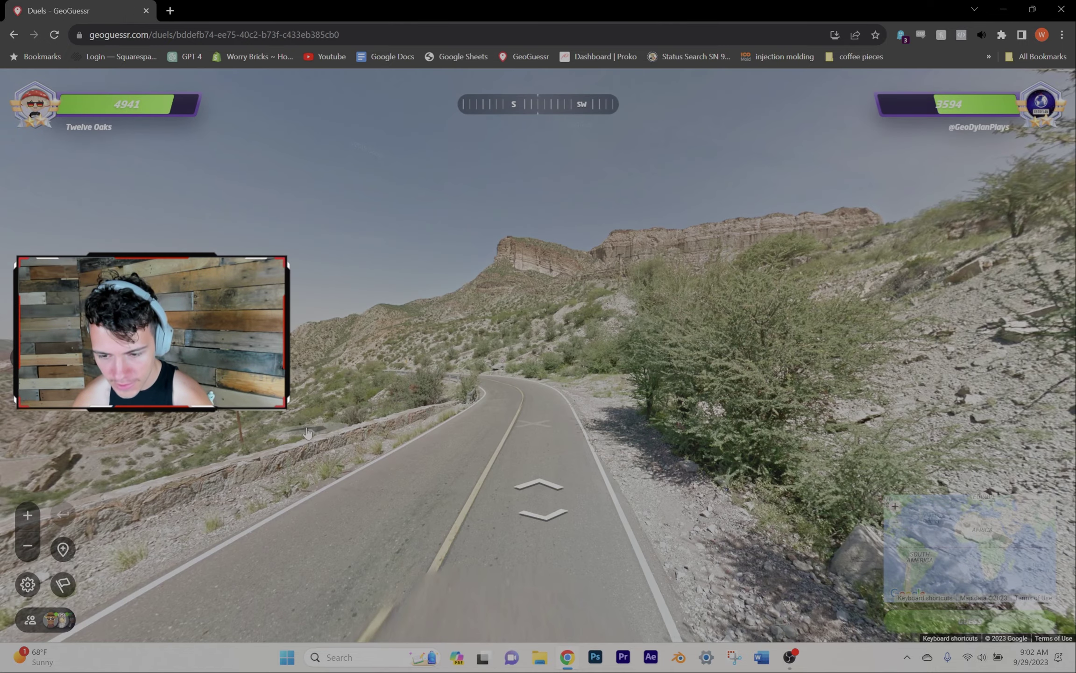
Look along the road and the roadside wall, then pin the guess on Türkiye.
{"action": "left_click_drag", "start_coordinate": [420, 433], "coordinate": [337, 395]}
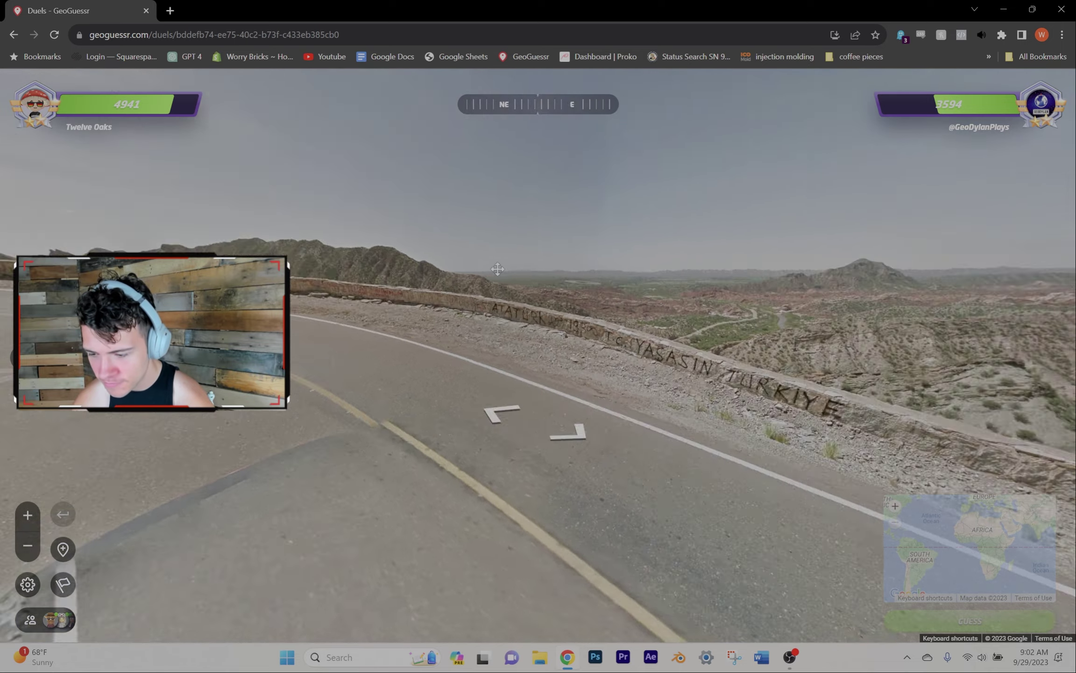
{"action": "mouse_move", "coordinate": [539, 353]}
{"action": "left_mouse_down"}
{"action": "mouse_move", "coordinate": [464, 261]}
{"action": "mouse_move", "coordinate": [483, 256]}
{"action": "mouse_move", "coordinate": [456, 247]}
{"action": "mouse_move", "coordinate": [767, 269]}
{"action": "left_mouse_up"}
{"action": "left_click", "coordinate": [767, 269]}
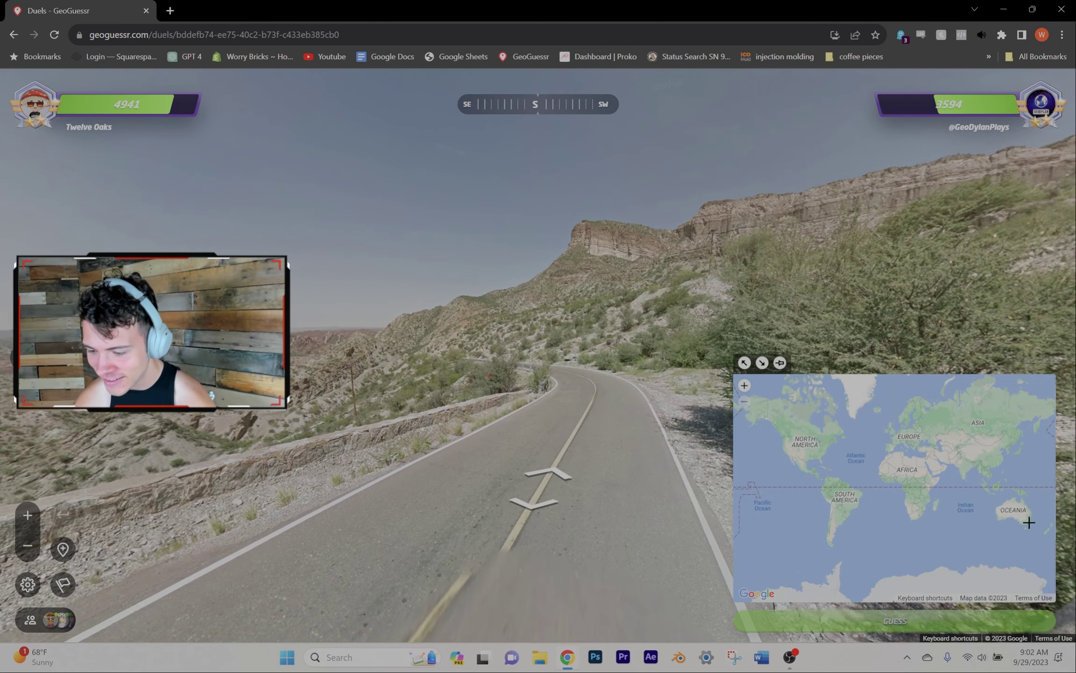
{"action": "scroll", "coordinate": [910, 436], "scroll_direction": "up", "scroll_amount": 3}
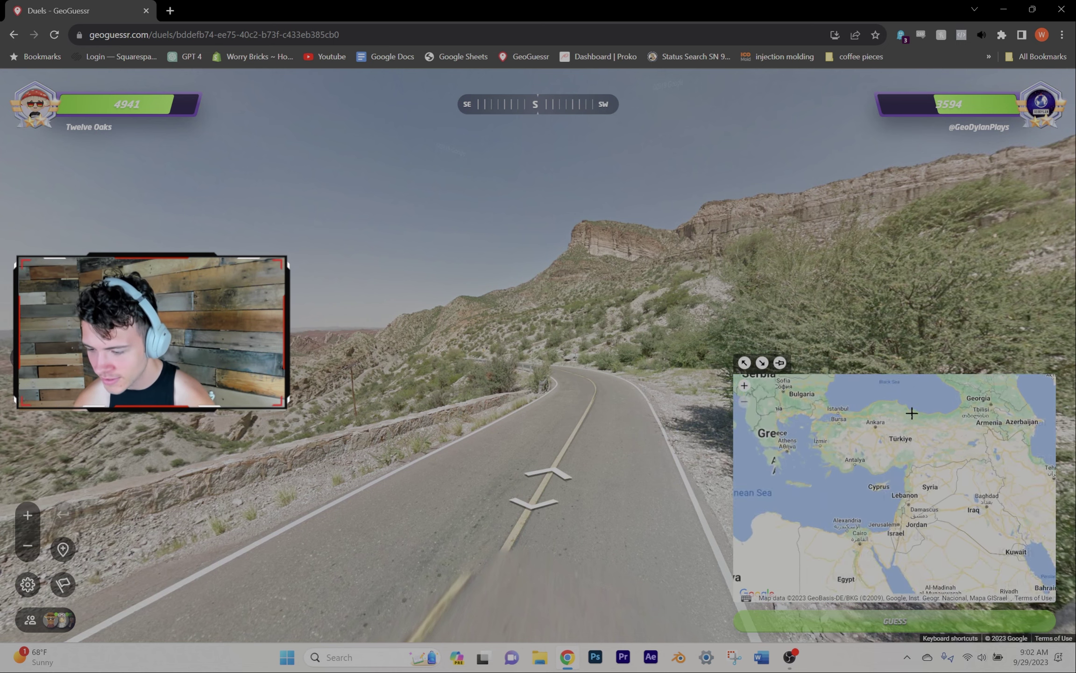
{"action": "scroll", "coordinate": [911, 415], "scroll_direction": "up", "scroll_amount": 1}
{"action": "left_click", "coordinate": [883, 443]}
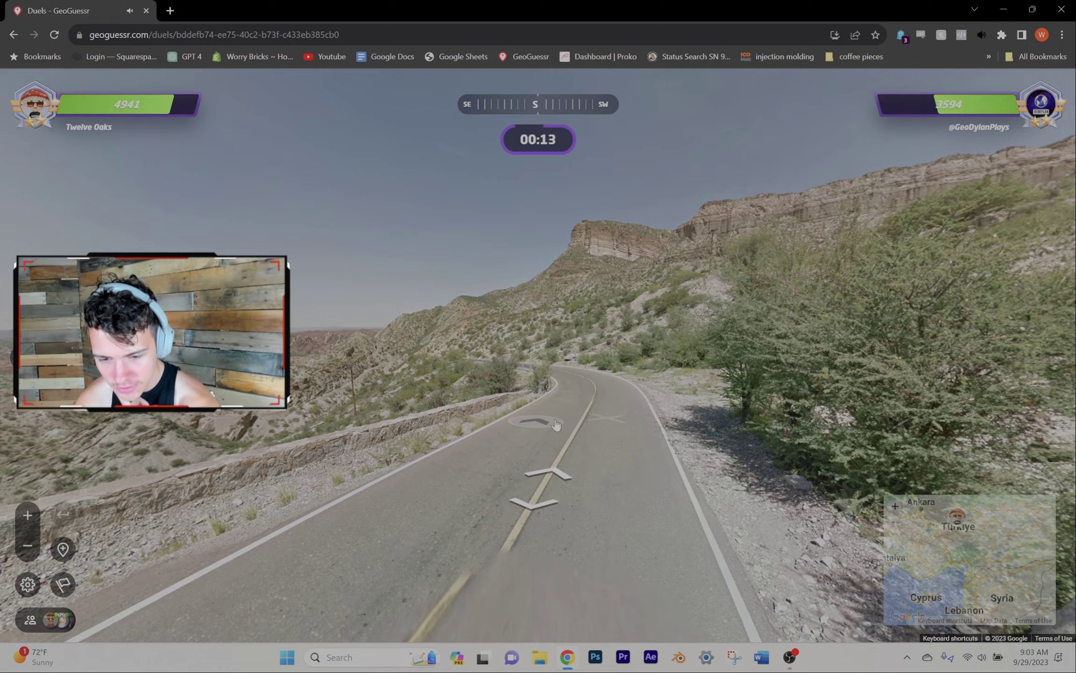
Move along the road toward the La Ciénaga sign until the Round 4 results.
{"action": "left_click", "coordinate": [587, 420]}
{"action": "left_click", "coordinate": [432, 339]}
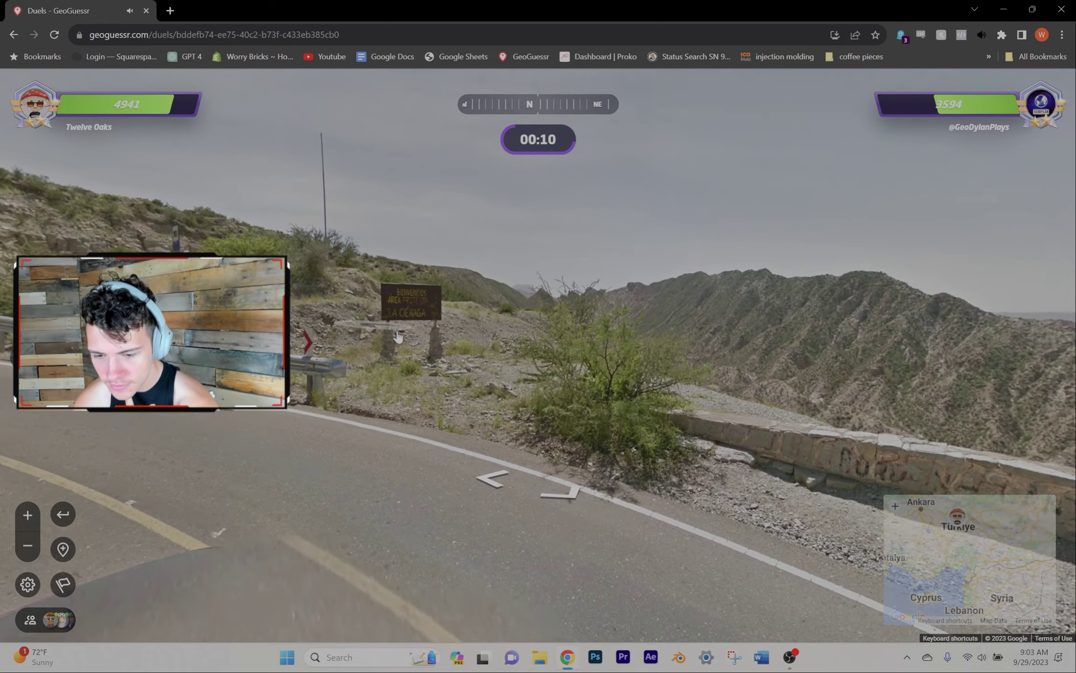
{"action": "left_click", "coordinate": [397, 336]}
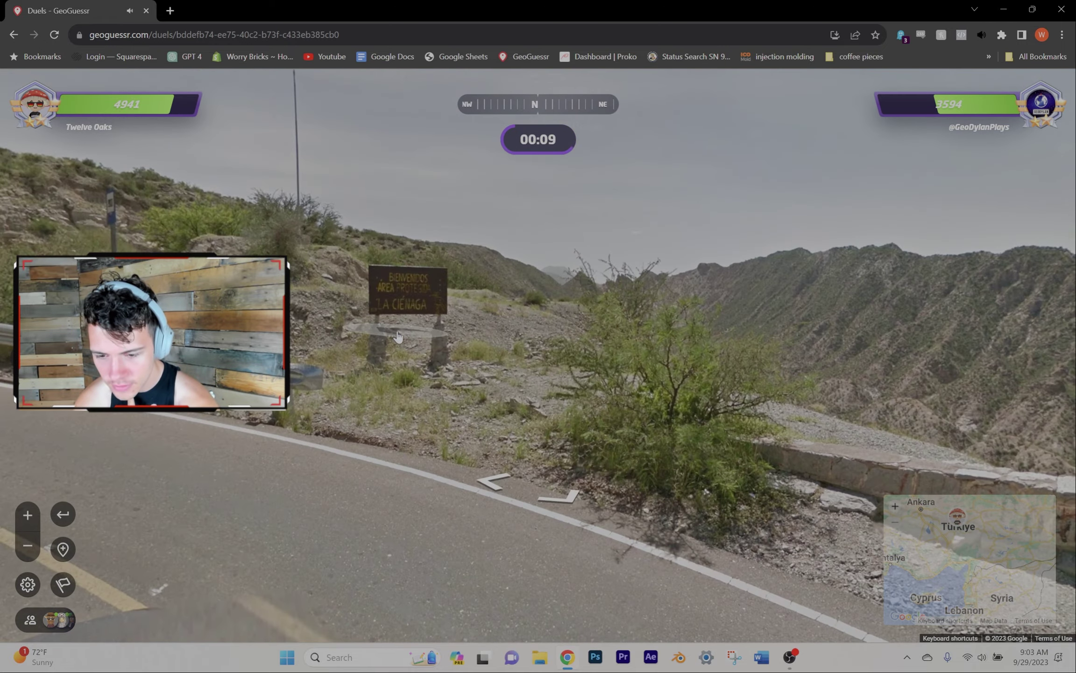
{"action": "left_click", "coordinate": [397, 325]}
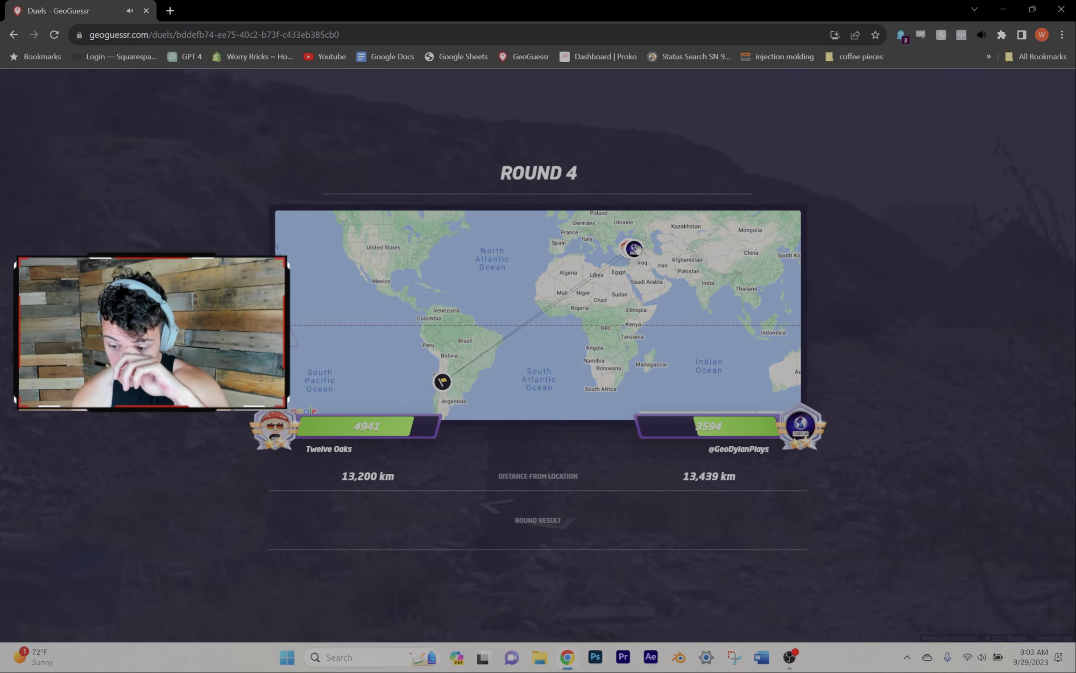
{"action": "scroll", "coordinate": [487, 339], "scroll_direction": "up", "scroll_amount": 3}
{"action": "scroll", "coordinate": [488, 338], "scroll_direction": "up", "scroll_amount": 2}
{"action": "scroll", "coordinate": [489, 339], "scroll_direction": "down", "scroll_amount": 1}
{"action": "scroll", "coordinate": [487, 338], "scroll_direction": "down", "scroll_amount": 2}
{"action": "scroll", "coordinate": [489, 338], "scroll_direction": "down", "scroll_amount": 1}
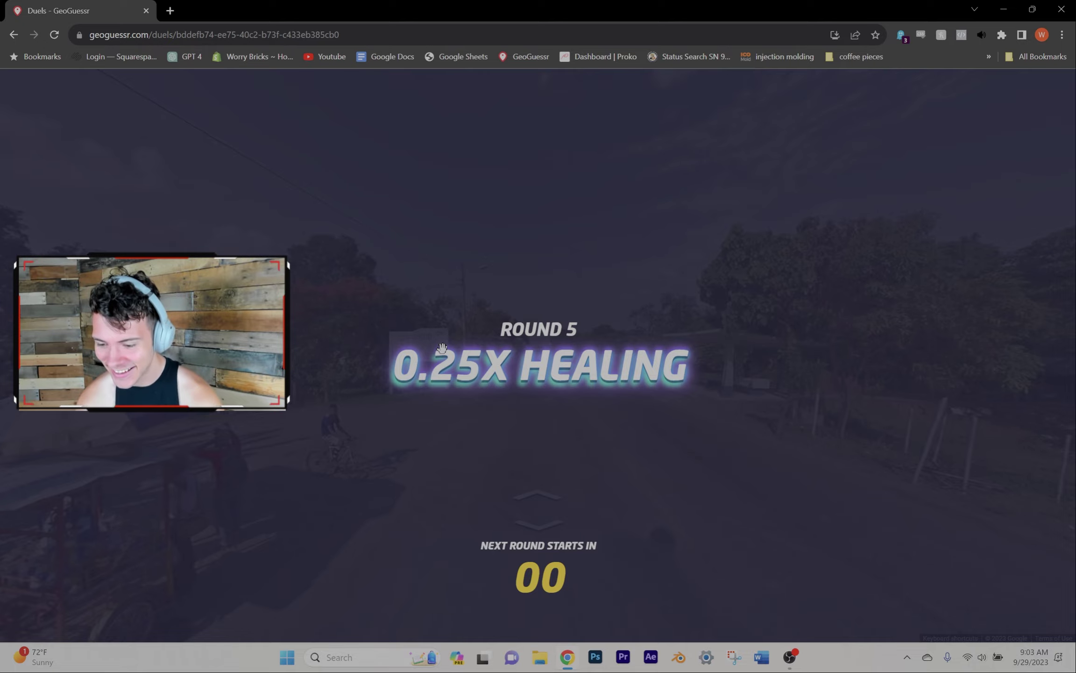
{"action": "scroll", "coordinate": [436, 355], "scroll_direction": "up", "scroll_amount": 2}
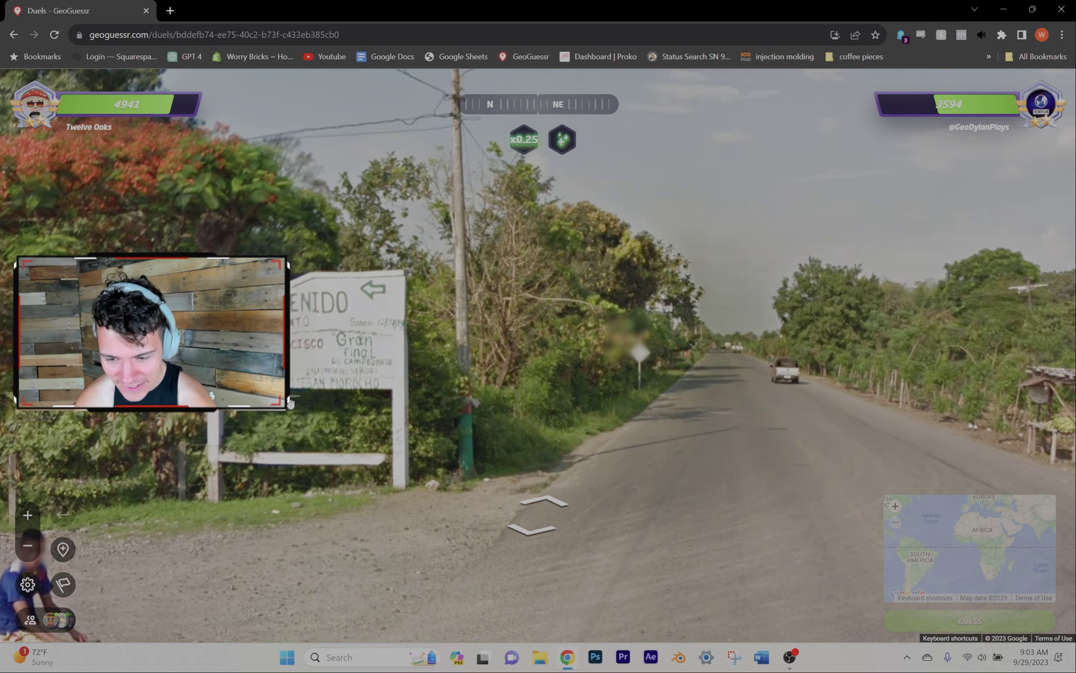
{"action": "scroll", "coordinate": [436, 356], "scroll_direction": "down", "scroll_amount": 2}
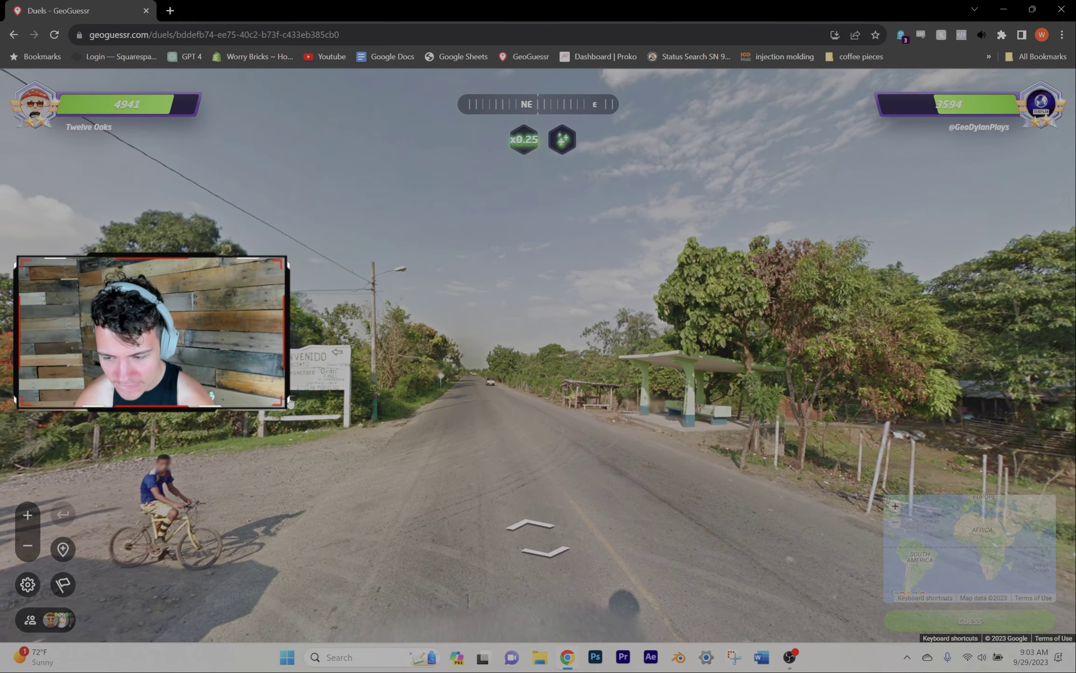
Inspect the BIENVENIDO and tractor warning signs near the white car, then return to start.
{"action": "left_click_drag", "start_coordinate": [902, 411], "coordinate": [369, 369]}
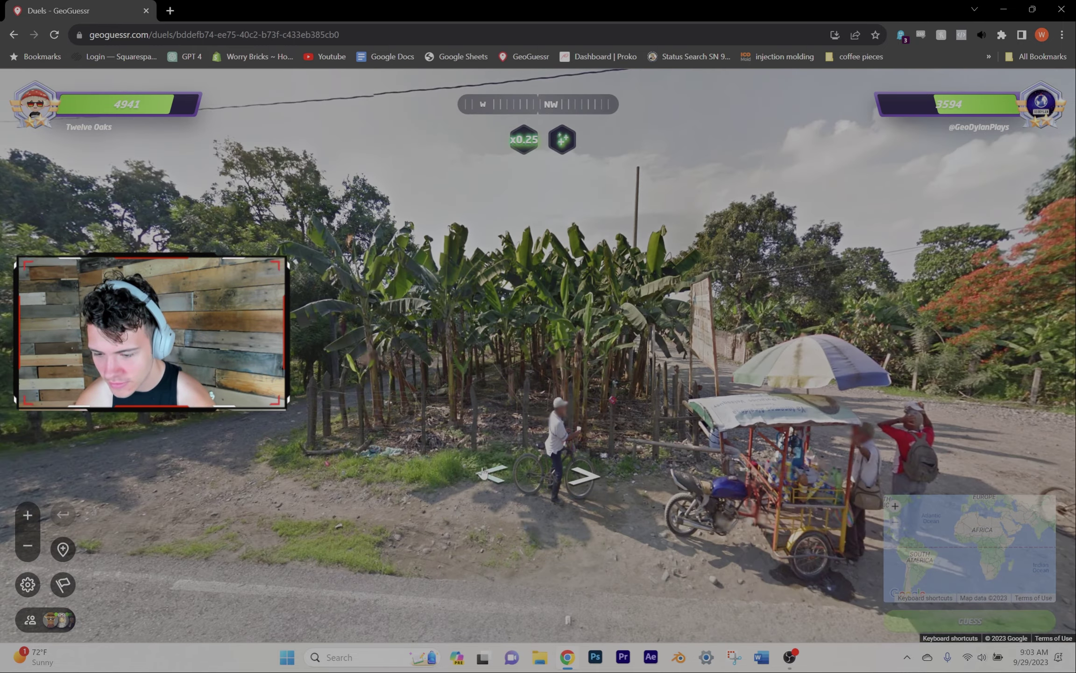
{"action": "left_click", "coordinate": [483, 474]}
{"action": "scroll", "coordinate": [577, 399], "scroll_direction": "up", "scroll_amount": 3}
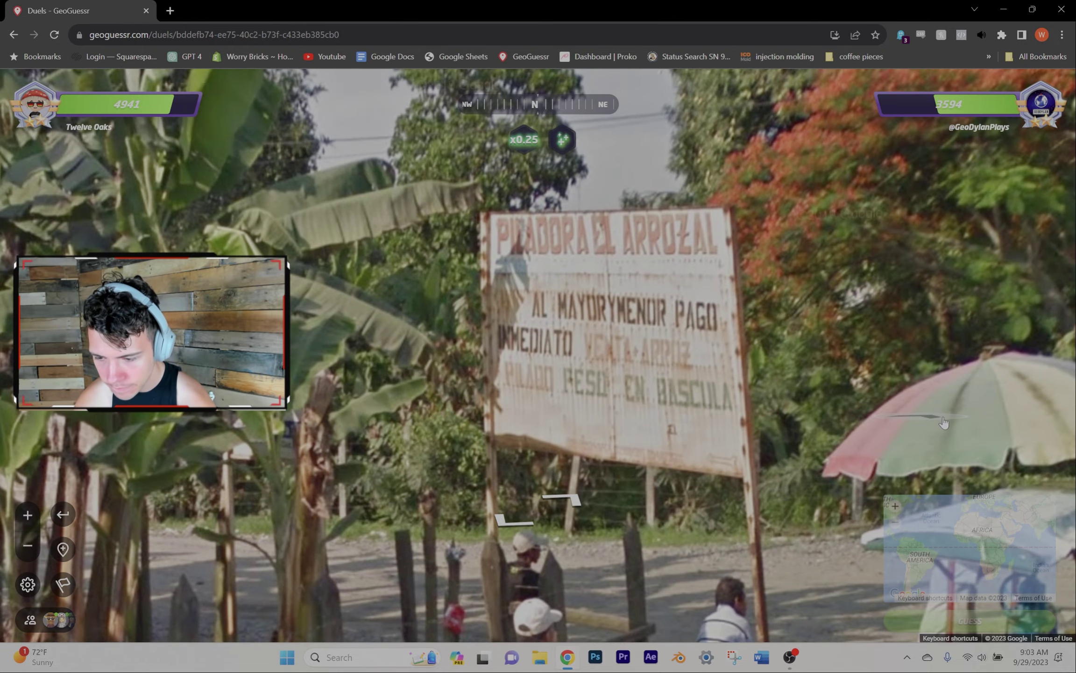
{"action": "left_click_drag", "start_coordinate": [943, 423], "coordinate": [455, 417]}
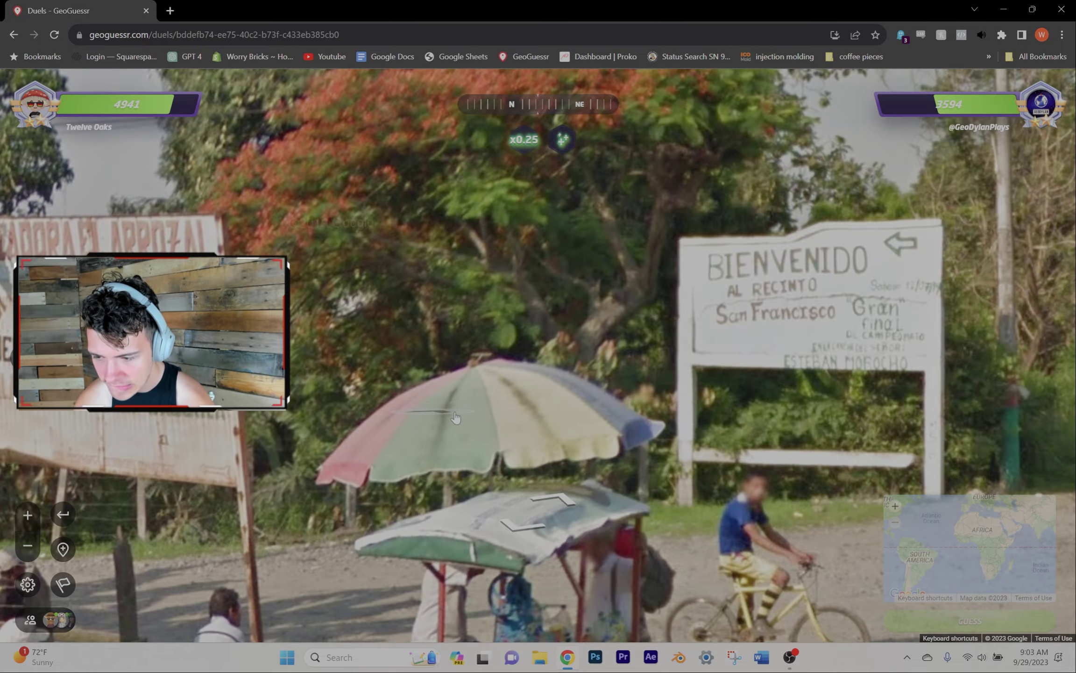
{"action": "scroll", "coordinate": [456, 418], "scroll_direction": "down", "scroll_amount": 3}
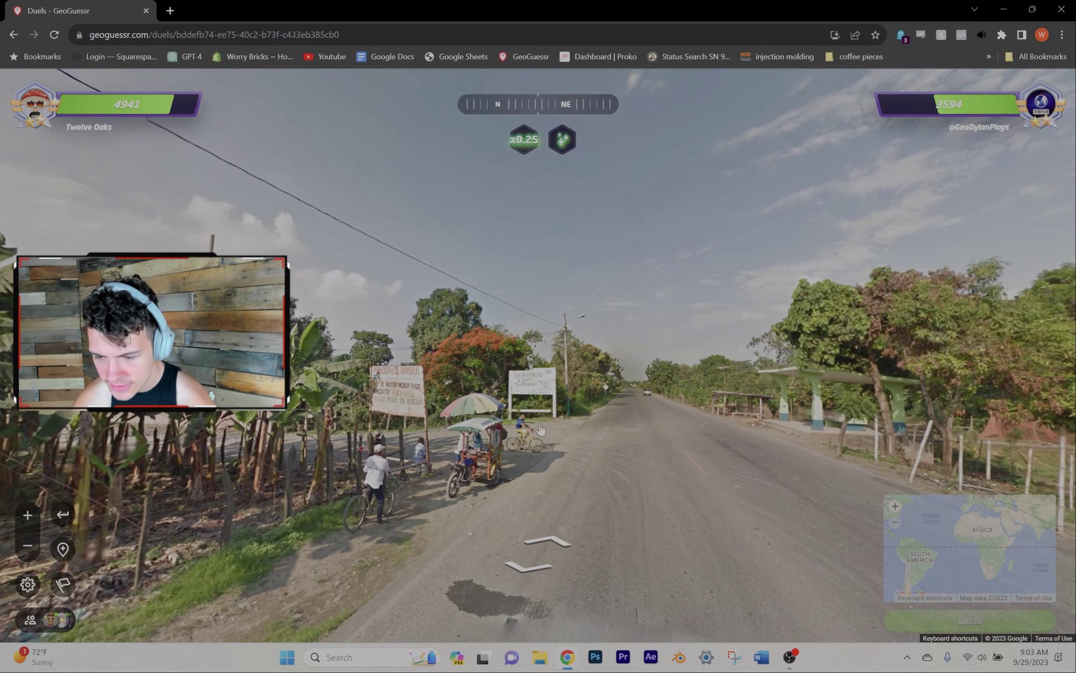
{"action": "scroll", "coordinate": [650, 450], "scroll_direction": "up", "scroll_amount": 3}
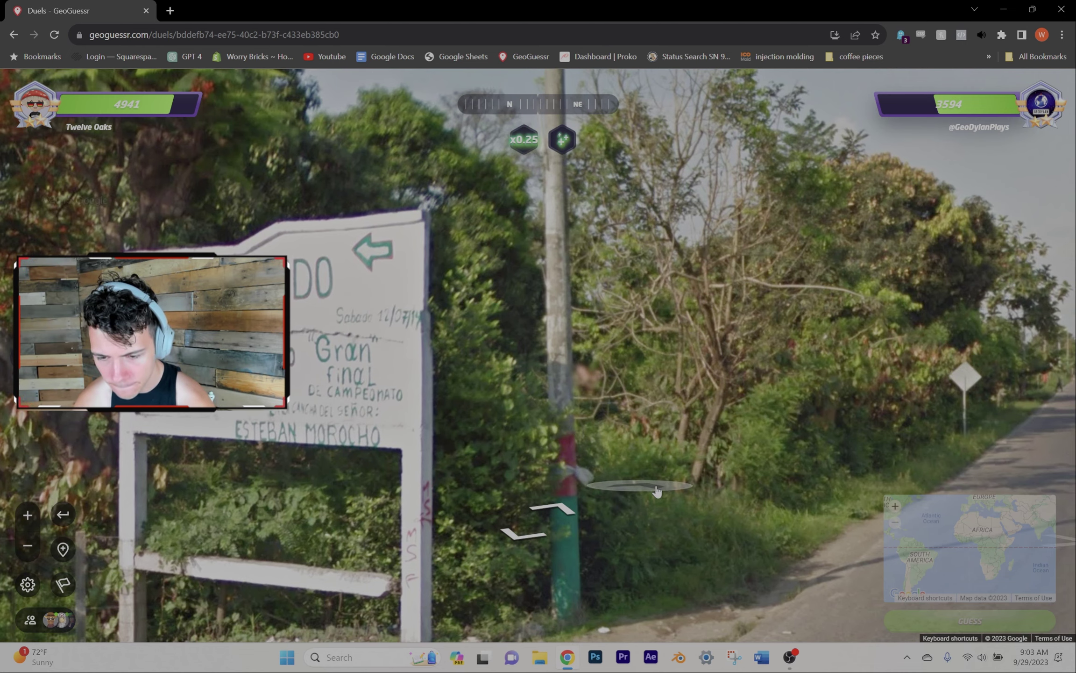
{"action": "scroll", "coordinate": [657, 491], "scroll_direction": "down", "scroll_amount": 3}
{"action": "left_click", "coordinate": [589, 488]}
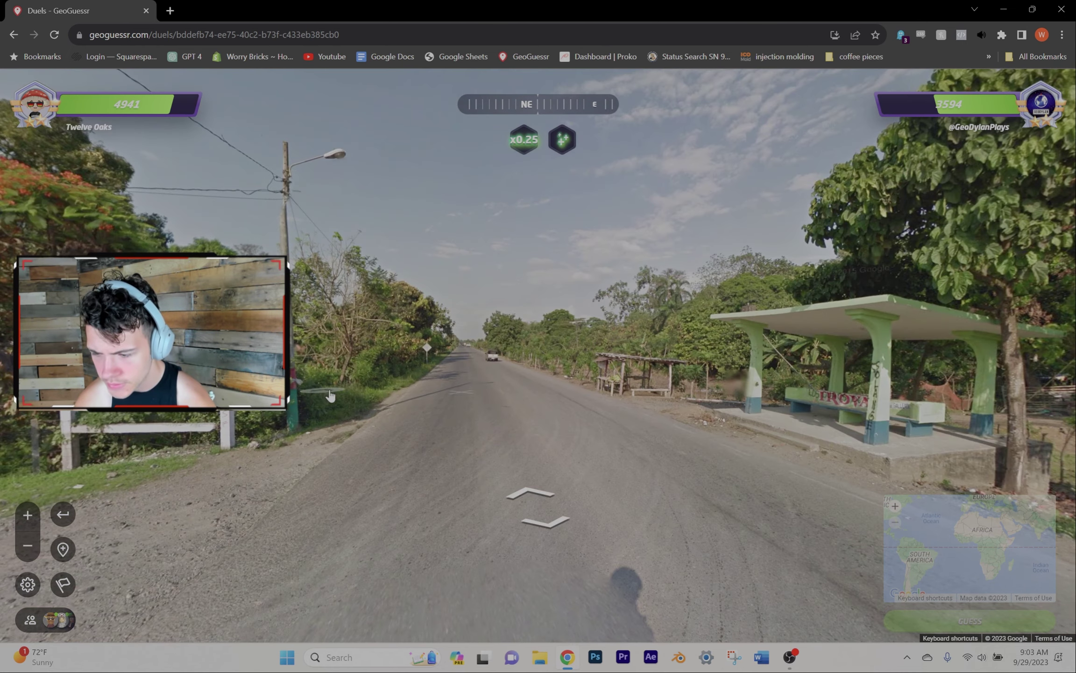
{"action": "left_click", "coordinate": [463, 361]}
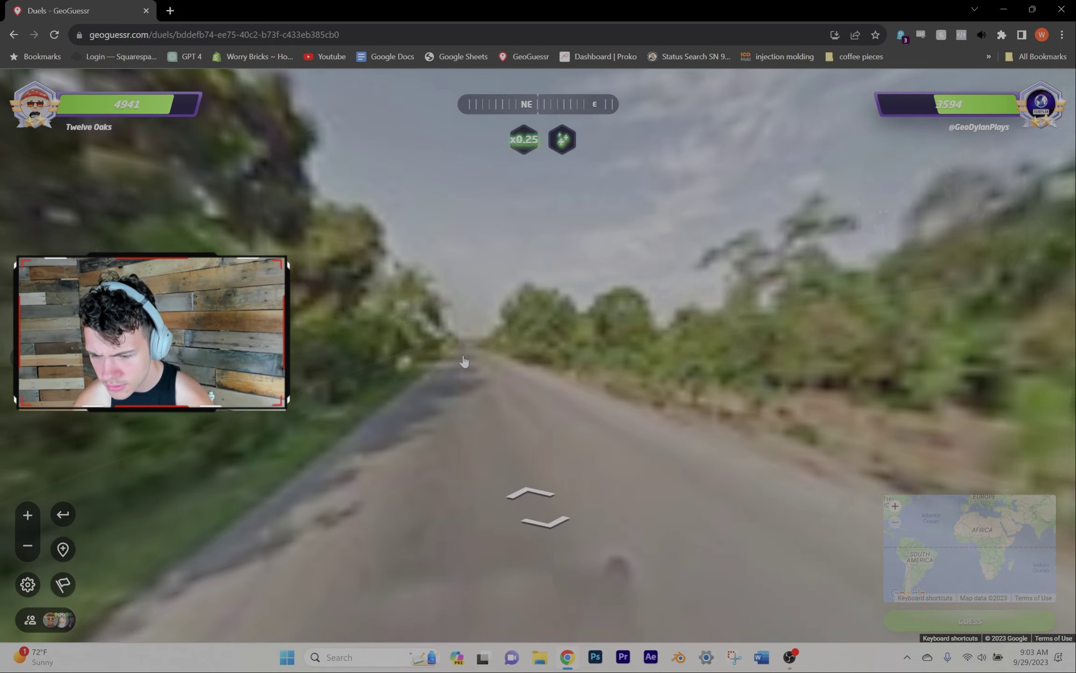
{"action": "left_click_drag", "start_coordinate": [518, 503], "coordinate": [944, 409]}
{"action": "scroll", "coordinate": [608, 356], "scroll_direction": "up", "scroll_amount": 3}
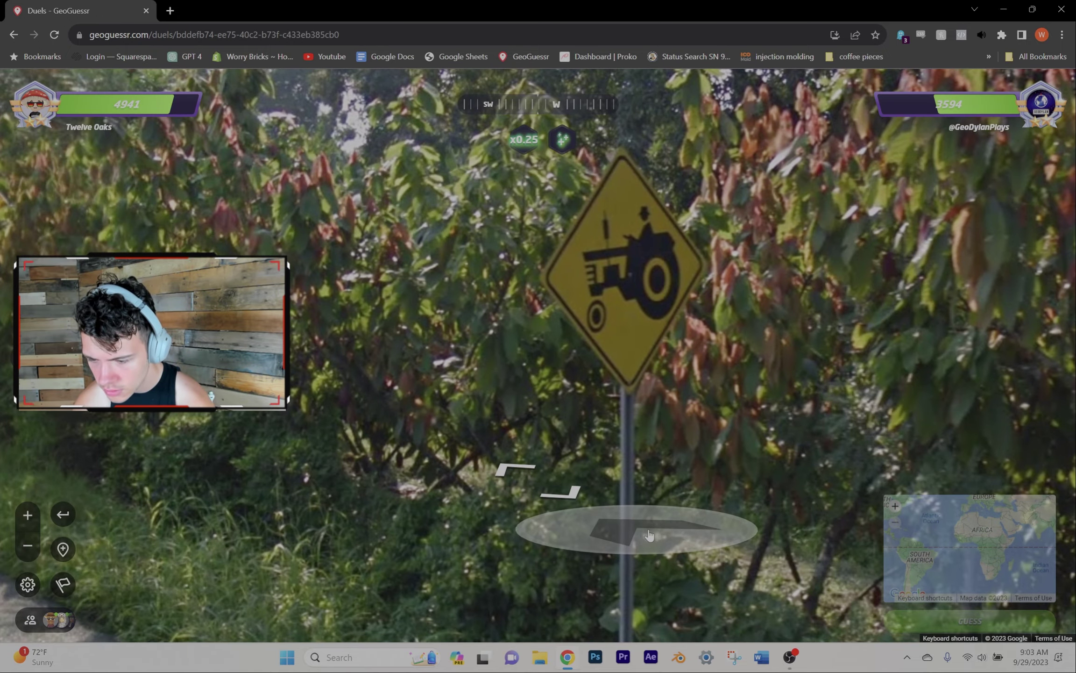
{"action": "left_click_drag", "start_coordinate": [627, 517], "coordinate": [570, 356]}
{"action": "scroll", "coordinate": [579, 351], "scroll_direction": "down", "scroll_amount": 2}
{"action": "scroll", "coordinate": [577, 350], "scroll_direction": "down", "scroll_amount": 2}
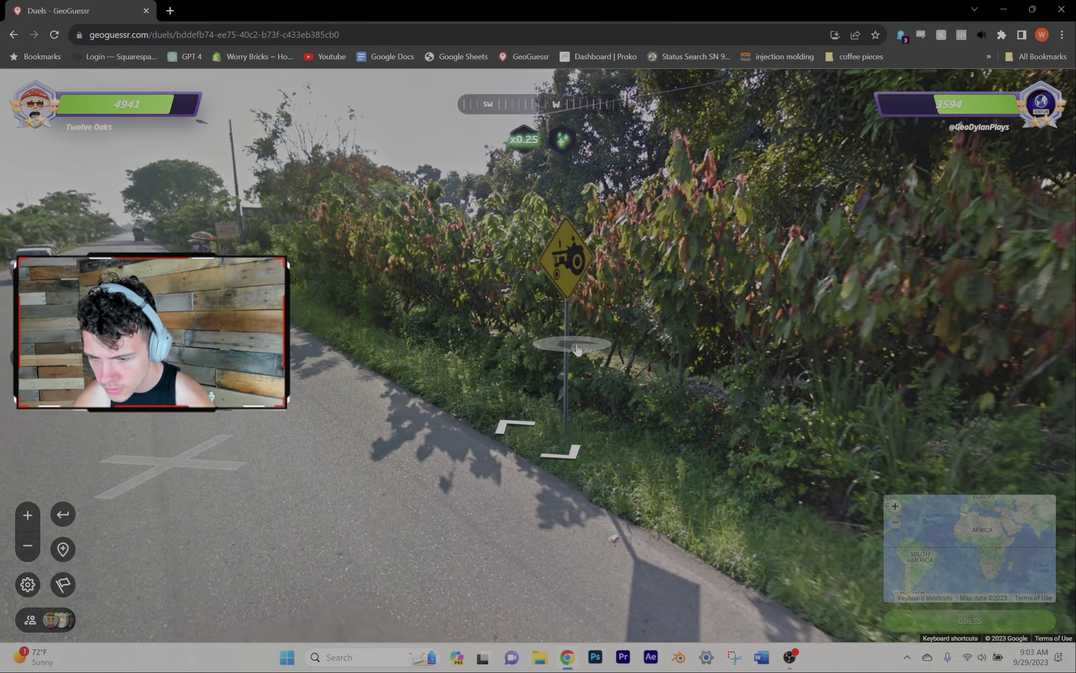
{"action": "scroll", "coordinate": [577, 350], "scroll_direction": "down", "scroll_amount": 2}
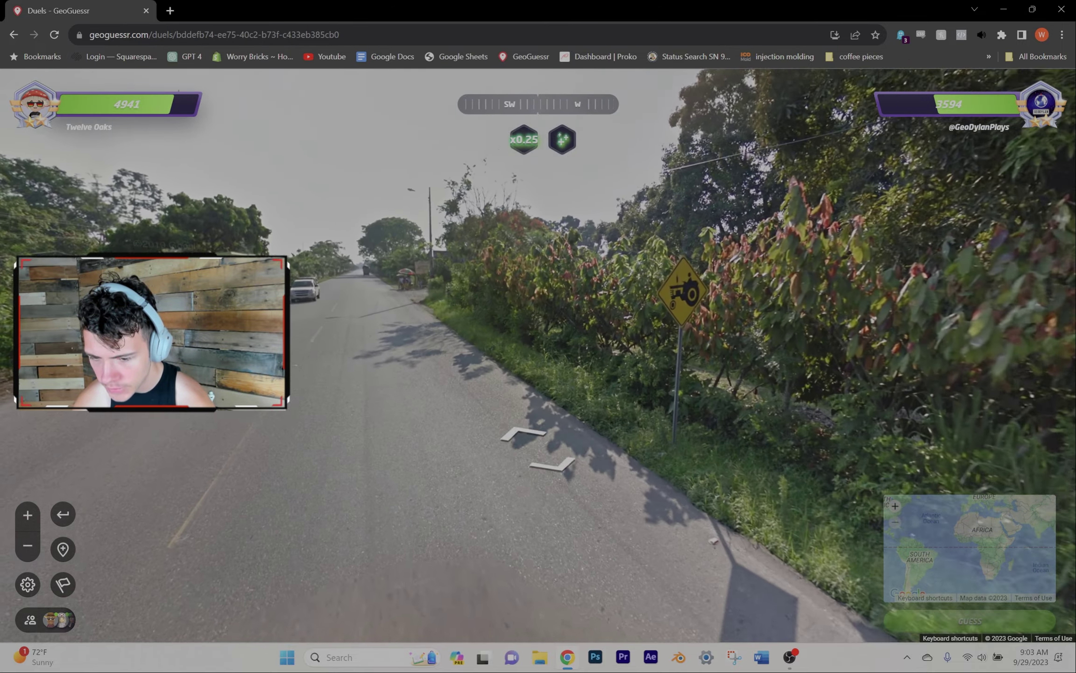
{"action": "left_click", "coordinate": [402, 295]}
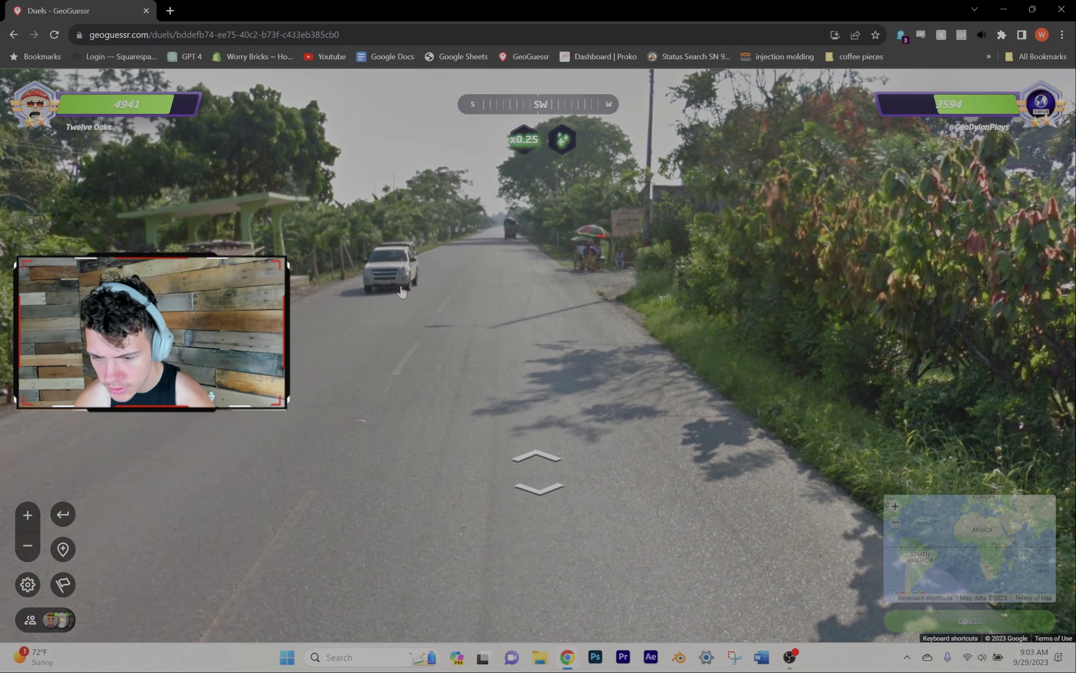
{"action": "left_click", "coordinate": [410, 305]}
{"action": "key", "text": "r"}
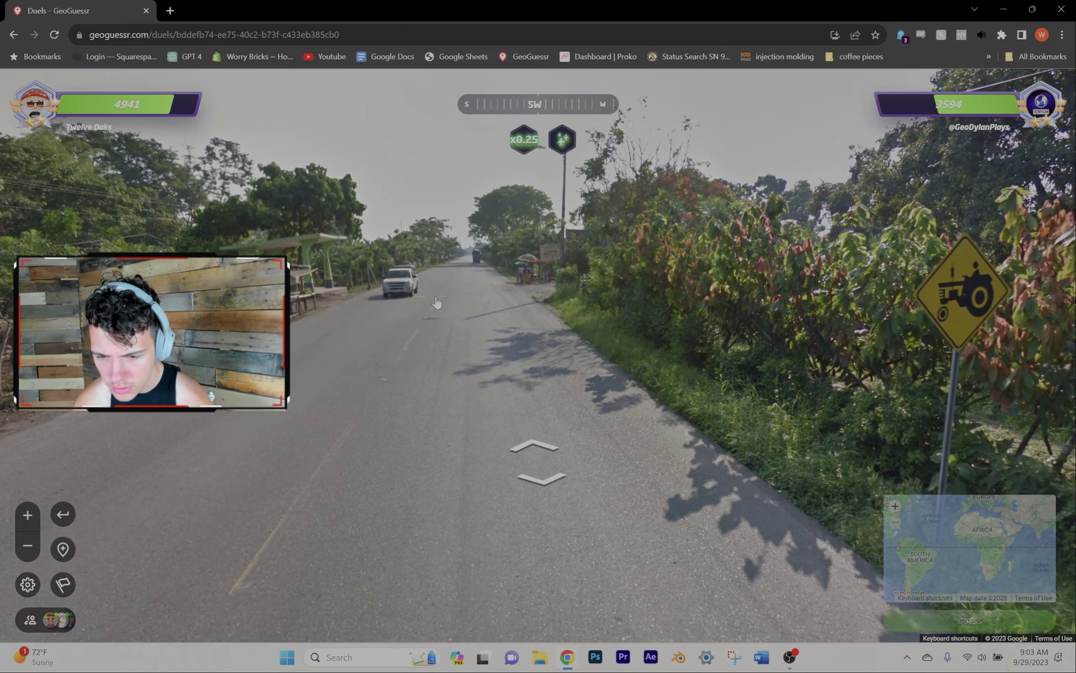
Walk from the start past the roadside shelter toward the pickup truck.
{"action": "left_click", "coordinate": [418, 328]}
{"action": "mouse_move", "coordinate": [328, 366]}
{"action": "left_mouse_down"}
{"action": "mouse_move", "coordinate": [655, 377]}
{"action": "mouse_move", "coordinate": [389, 348]}
{"action": "left_mouse_up"}
{"action": "left_click", "coordinate": [348, 355]}
{"action": "left_click", "coordinate": [359, 468]}
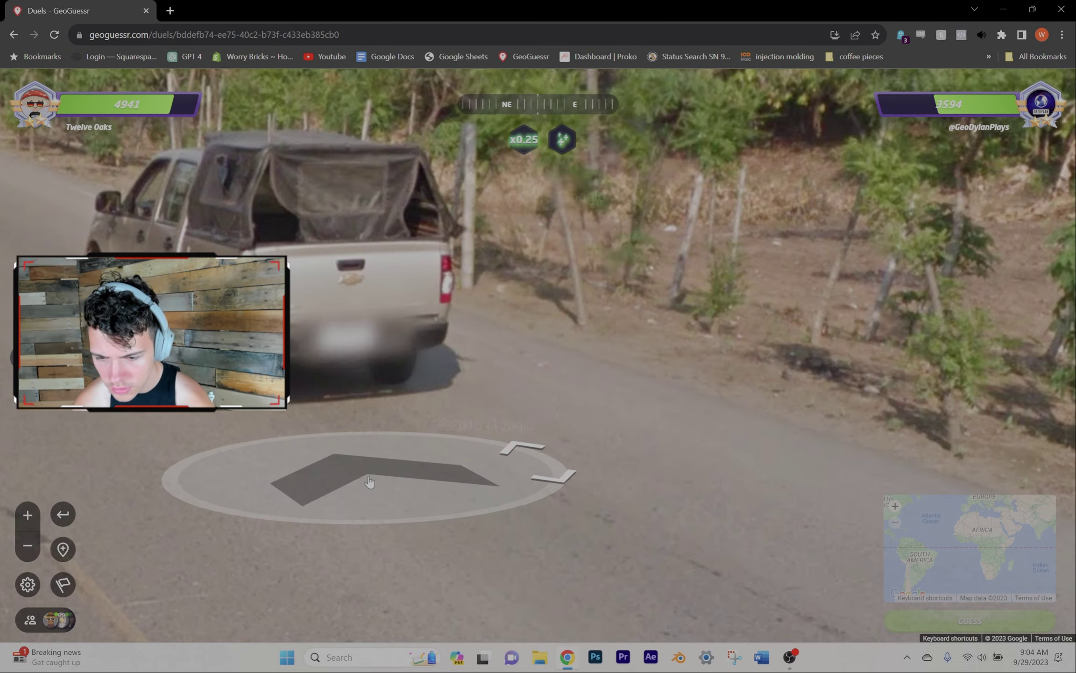
{"action": "left_click", "coordinate": [350, 455]}
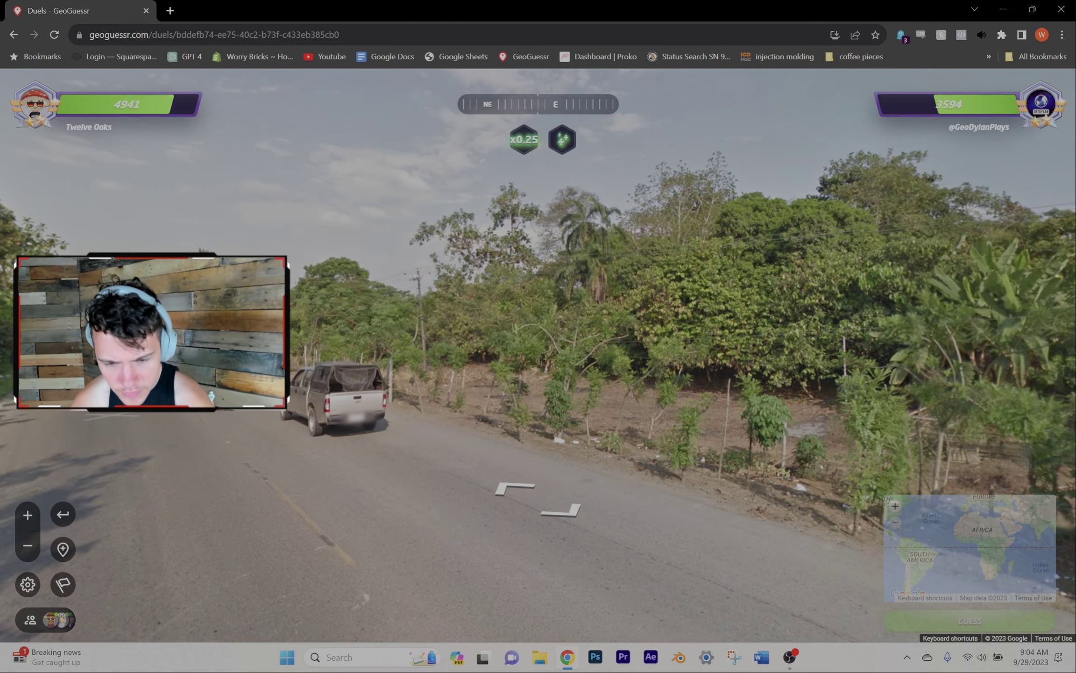
{"action": "left_click", "coordinate": [315, 331]}
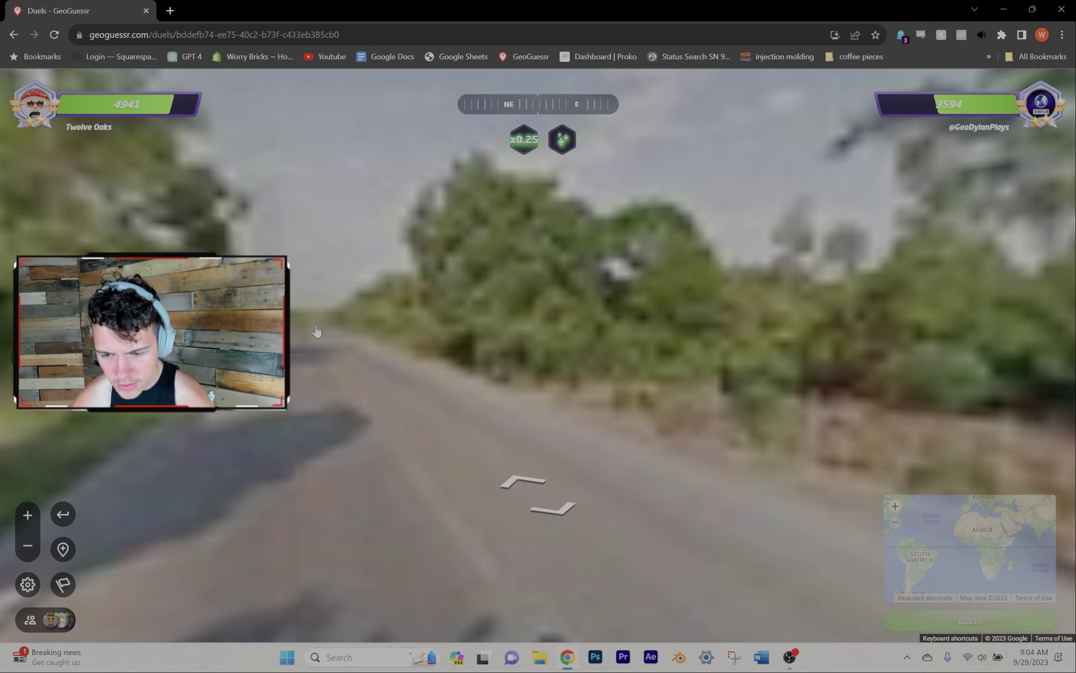
{"action": "left_click", "coordinate": [315, 330]}
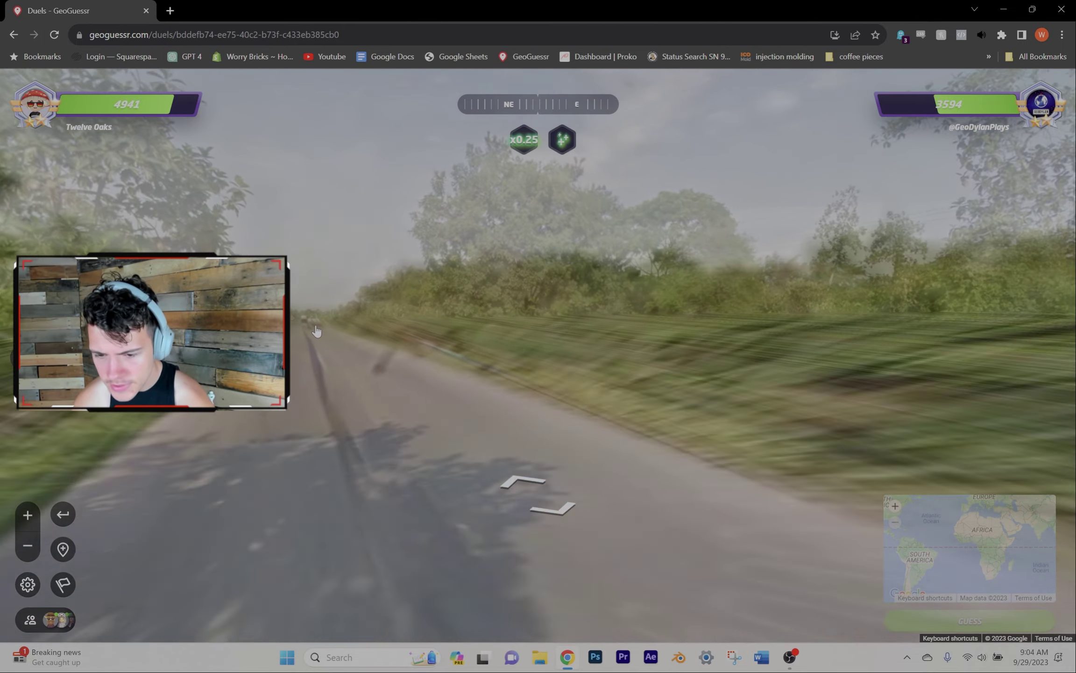
{"action": "left_click", "coordinate": [305, 342]}
{"action": "left_click", "coordinate": [421, 351]}
{"action": "left_click", "coordinate": [381, 408]}
{"action": "left_click", "coordinate": [382, 408]}
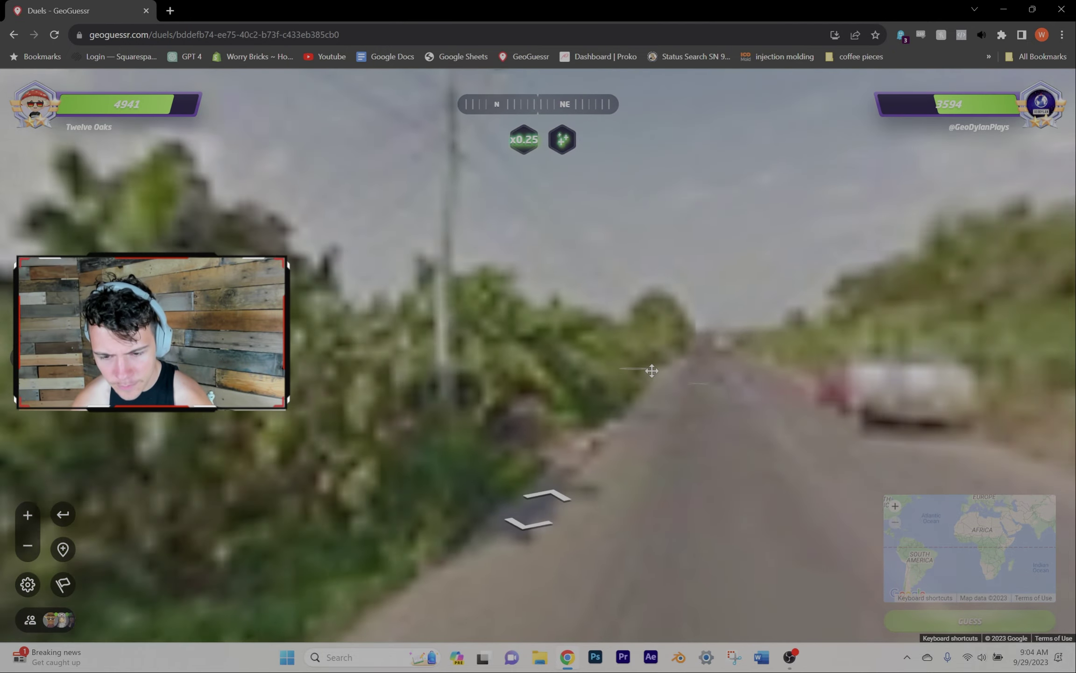
Follow the road north to the passing bus and move past it.
{"action": "mouse_move", "coordinate": [381, 408]}
{"action": "left_mouse_down"}
{"action": "mouse_move", "coordinate": [703, 390]}
{"action": "mouse_move", "coordinate": [566, 320]}
{"action": "left_mouse_up"}
{"action": "left_click", "coordinate": [565, 319]}
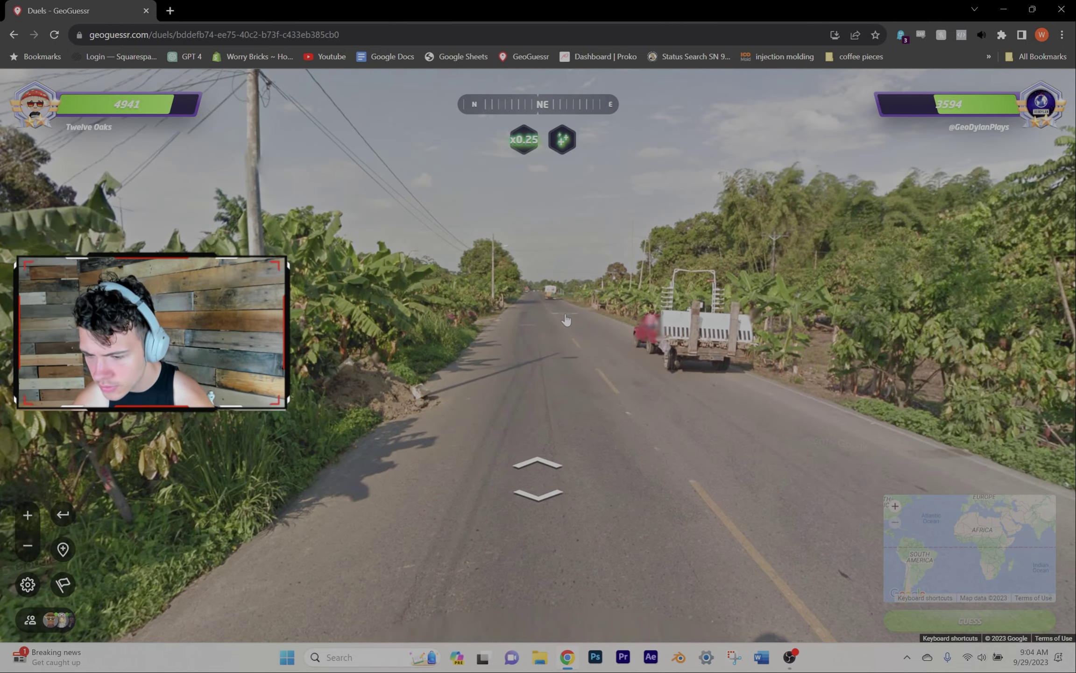
{"action": "left_click", "coordinate": [566, 320]}
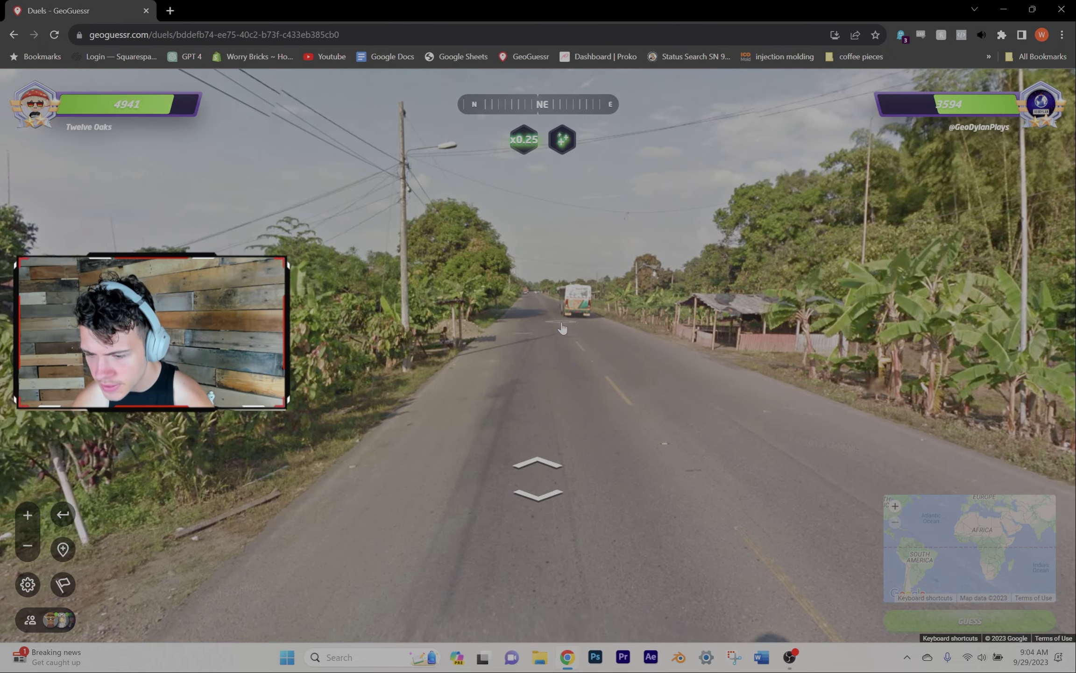
{"action": "left_click", "coordinate": [562, 328]}
{"action": "left_click_drag", "start_coordinate": [733, 348], "coordinate": [606, 363]}
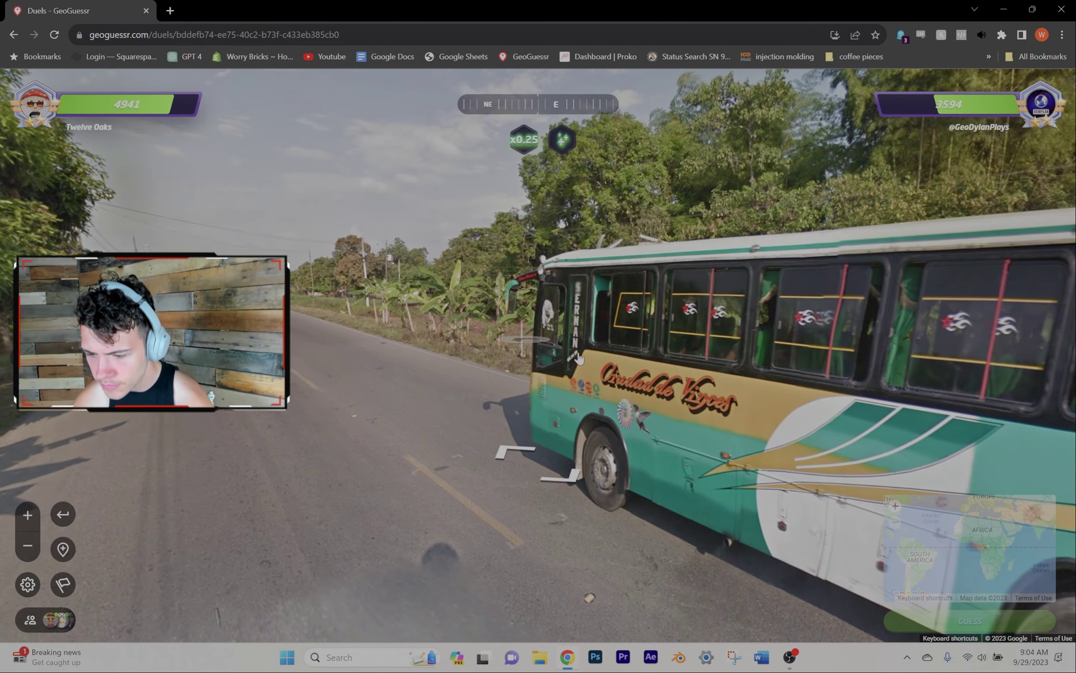
{"action": "left_click", "coordinate": [786, 378]}
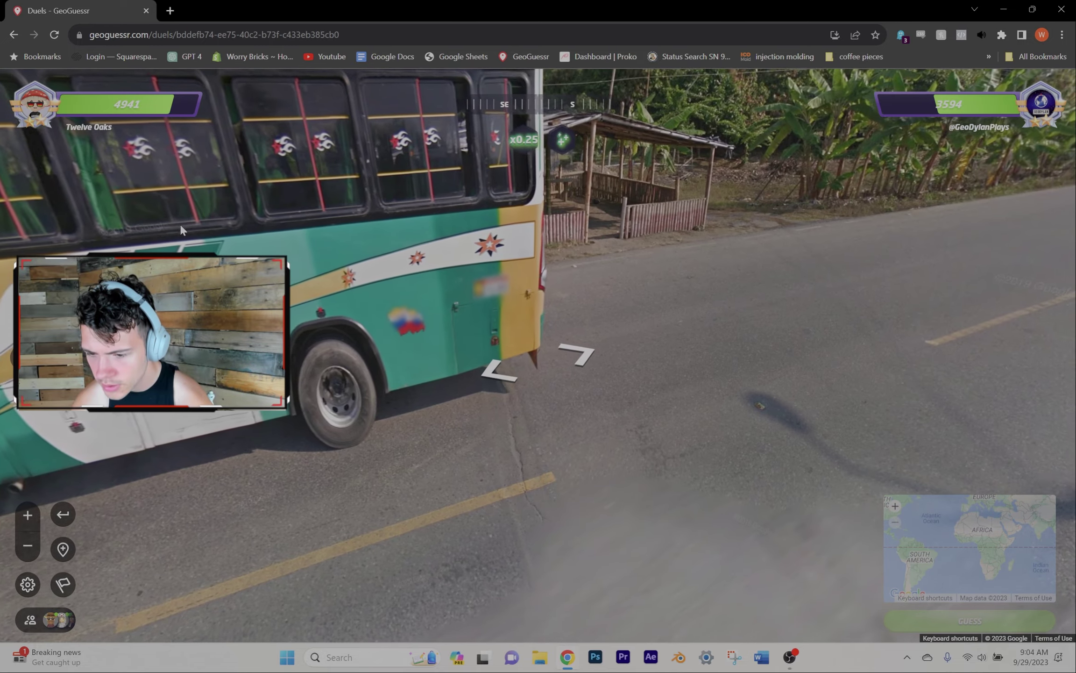
{"action": "left_click_drag", "start_coordinate": [180, 224], "coordinate": [450, 337]}
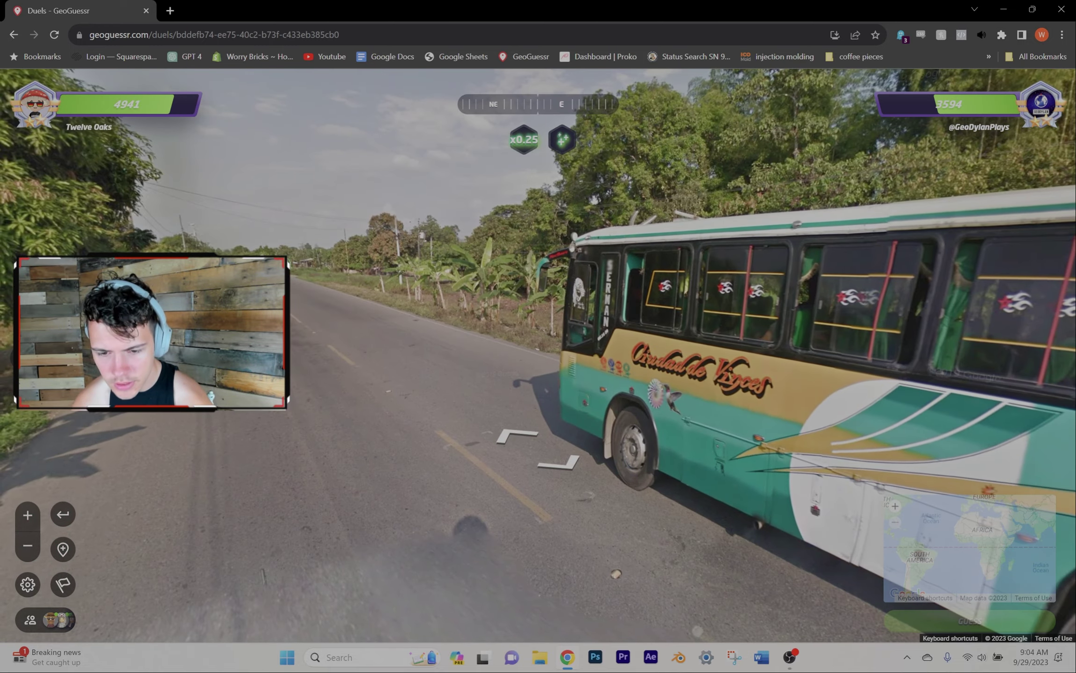
{"action": "left_click", "coordinate": [654, 263]}
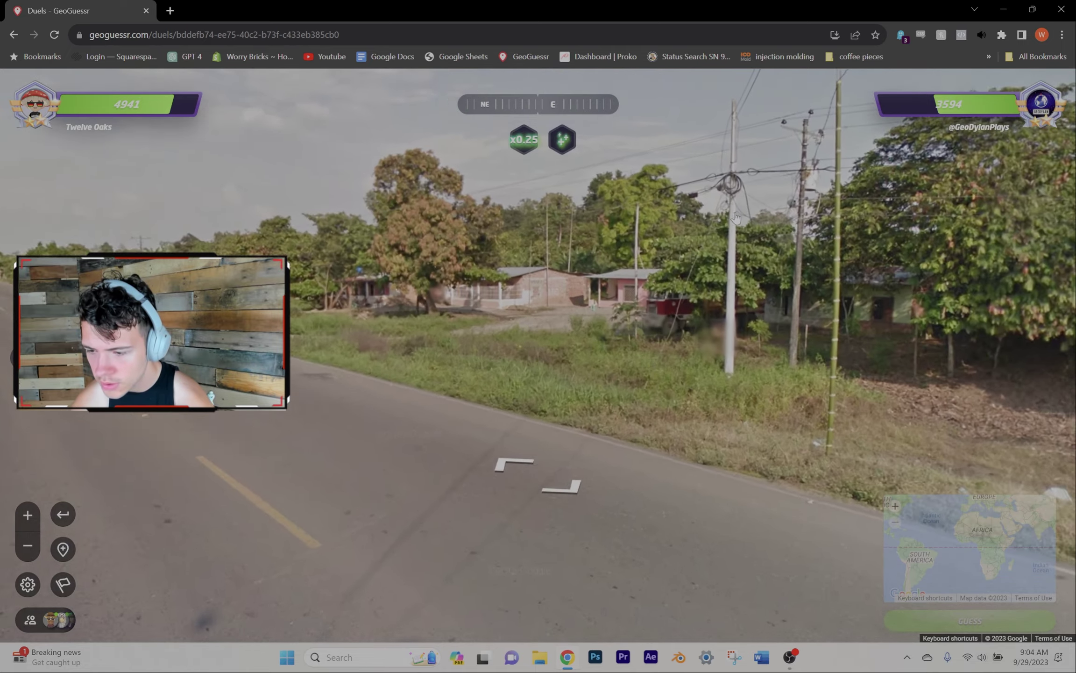
{"action": "scroll", "coordinate": [460, 290], "scroll_direction": "up", "scroll_amount": 3}
{"action": "scroll", "coordinate": [512, 401], "scroll_direction": "down", "scroll_amount": 3}
Advance toward the roadside houses, then jump back to the round's starting spot.
{"action": "left_click_drag", "start_coordinate": [513, 402], "coordinate": [531, 289]}
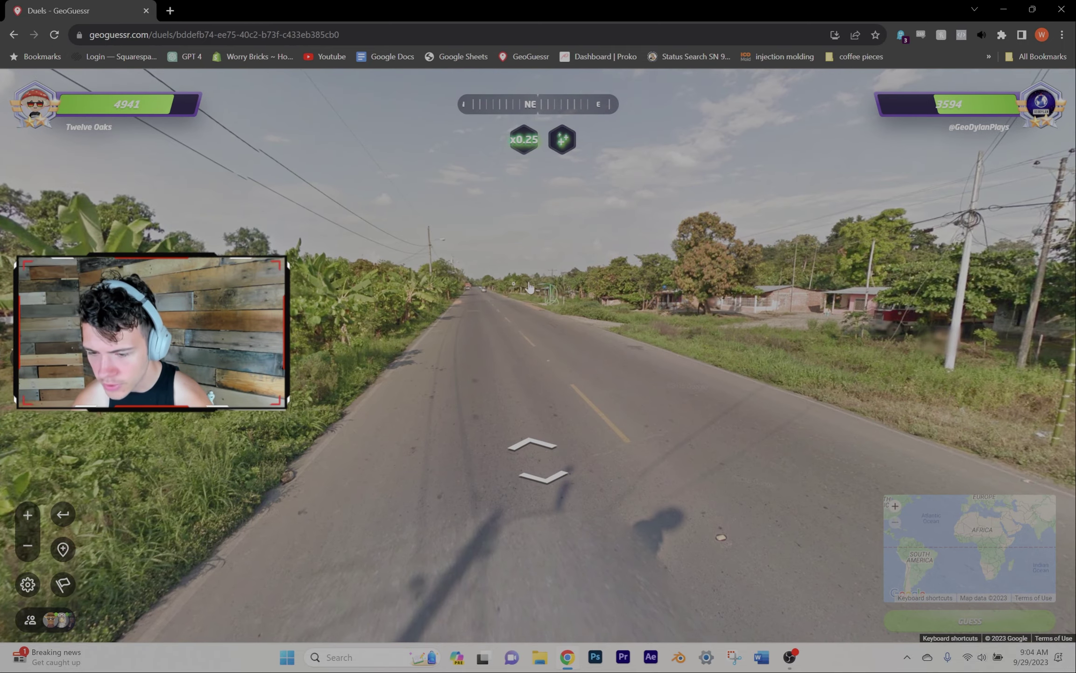
{"action": "left_click", "coordinate": [480, 306]}
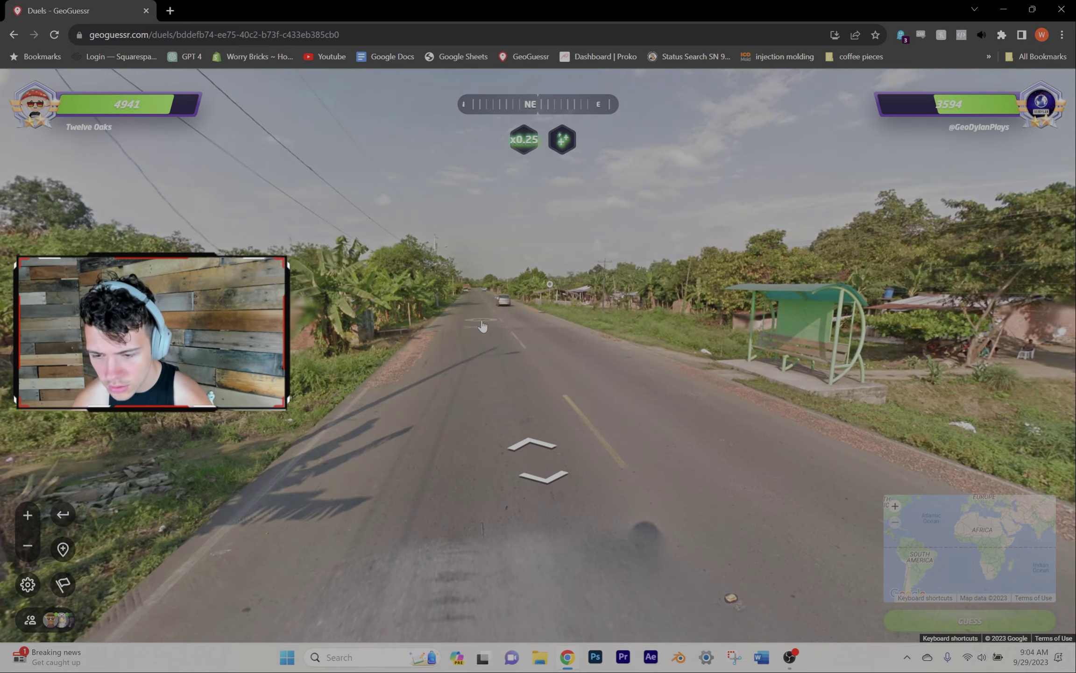
{"action": "left_click", "coordinate": [501, 320]}
{"action": "left_click", "coordinate": [501, 318]}
{"action": "left_click", "coordinate": [704, 291]}
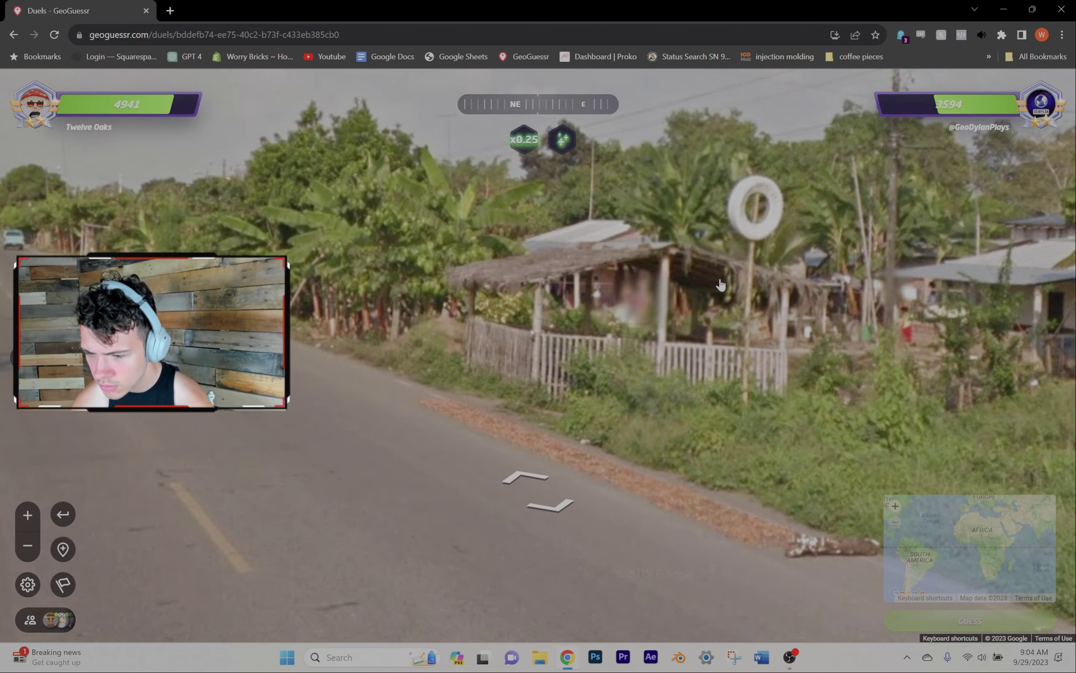
{"action": "key", "text": "r"}
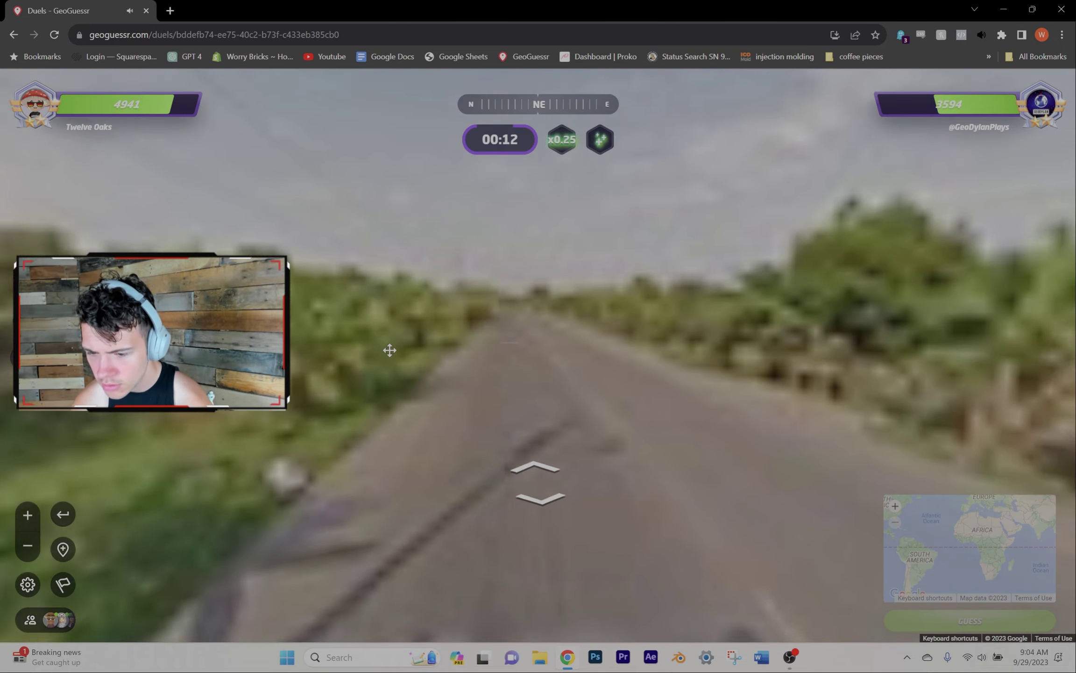
Glance at the banana plants and submit the Round 5 guess.
{"action": "mouse_move", "coordinate": [389, 351]}
{"action": "left_mouse_down"}
{"action": "mouse_move", "coordinate": [763, 395]}
{"action": "mouse_move", "coordinate": [538, 379]}
{"action": "left_mouse_up"}
{"action": "scroll", "coordinate": [841, 471], "scroll_direction": "up", "scroll_amount": 2}
{"action": "scroll", "coordinate": [850, 471], "scroll_direction": "up", "scroll_amount": 2}
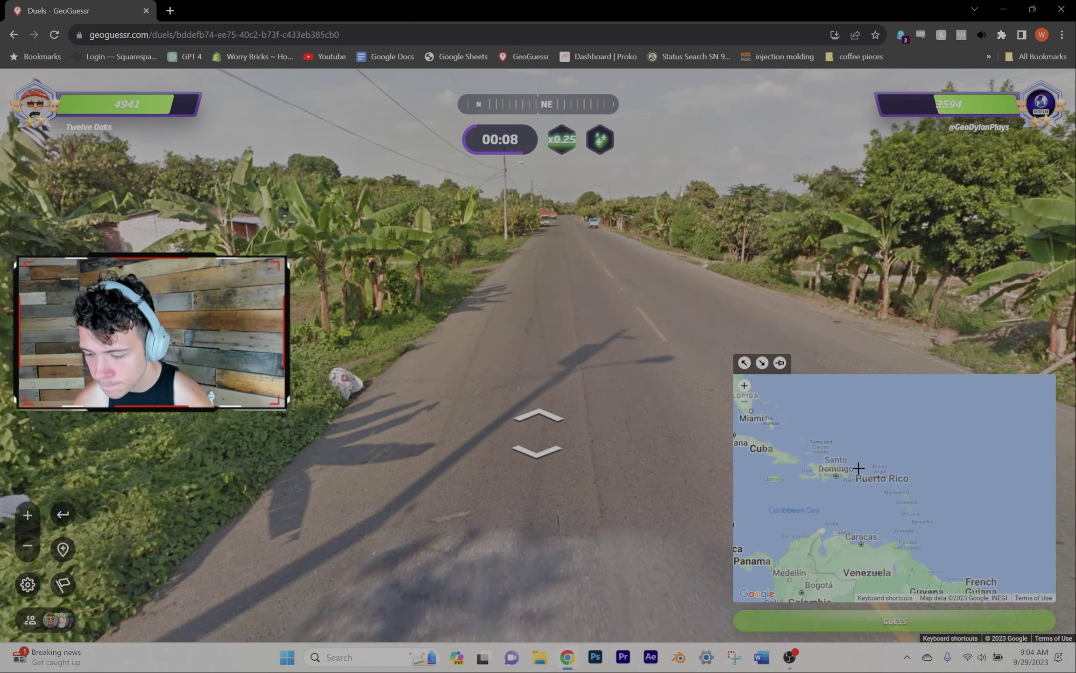
{"action": "scroll", "coordinate": [820, 486], "scroll_direction": "up", "scroll_amount": 2}
{"action": "scroll", "coordinate": [819, 486], "scroll_direction": "up", "scroll_amount": 1}
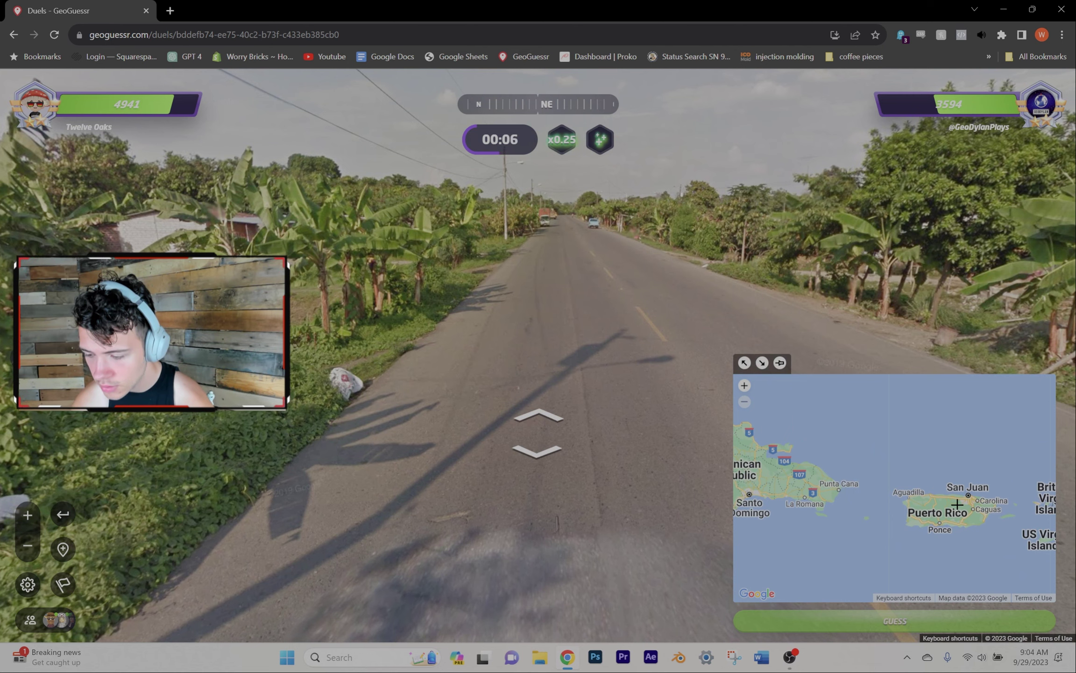
{"action": "left_click", "coordinate": [894, 622]}
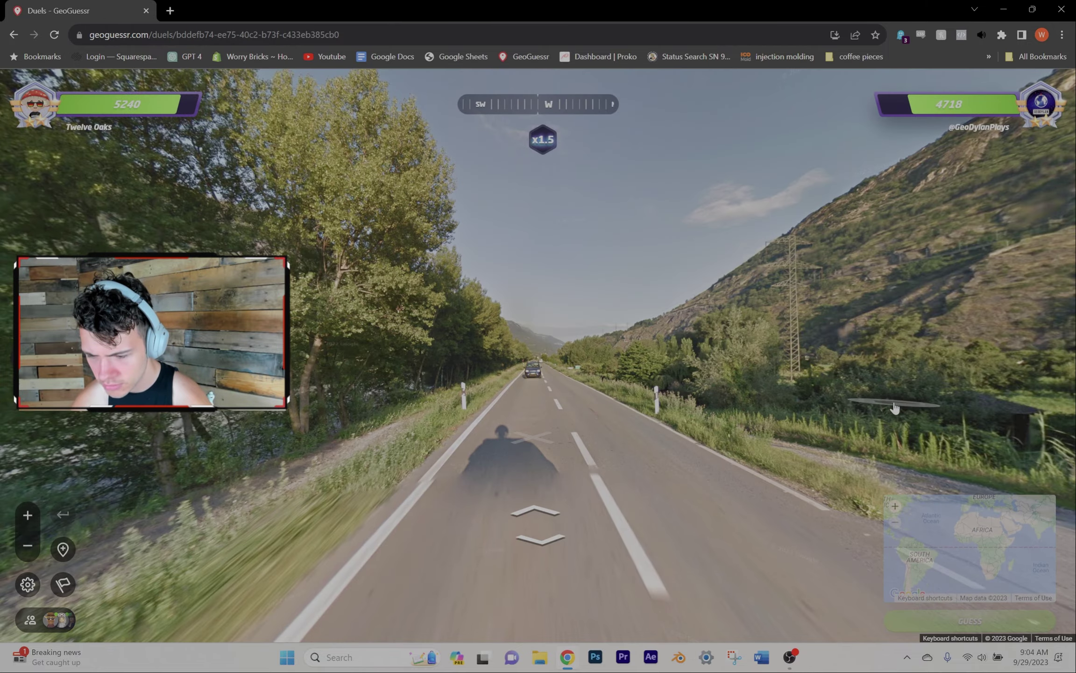
Reach the intersection, look around, and head west down the valley road.
{"action": "key", "text": "Up"}
{"action": "key", "text": "Up"}
{"action": "left_click_drag", "start_coordinate": [895, 408], "coordinate": [390, 355]}
{"action": "scroll", "coordinate": [389, 355], "scroll_direction": "up", "scroll_amount": 2}
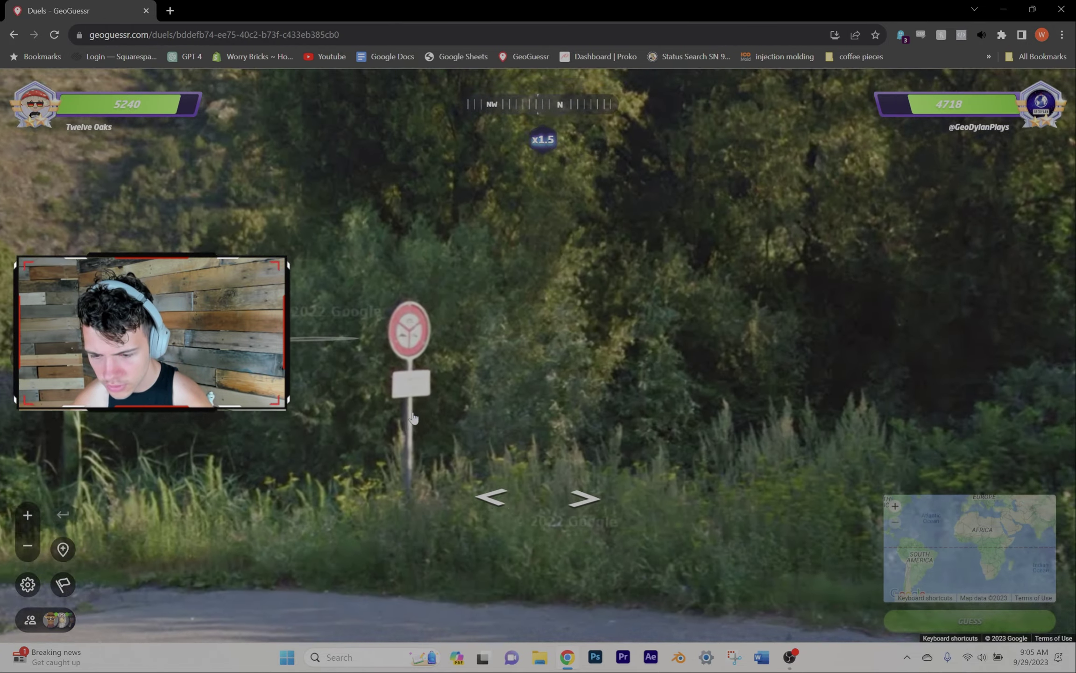
{"action": "scroll", "coordinate": [384, 481], "scroll_direction": "down", "scroll_amount": 2}
{"action": "left_click_drag", "start_coordinate": [384, 479], "coordinate": [695, 387]}
{"action": "key", "text": "Left"}
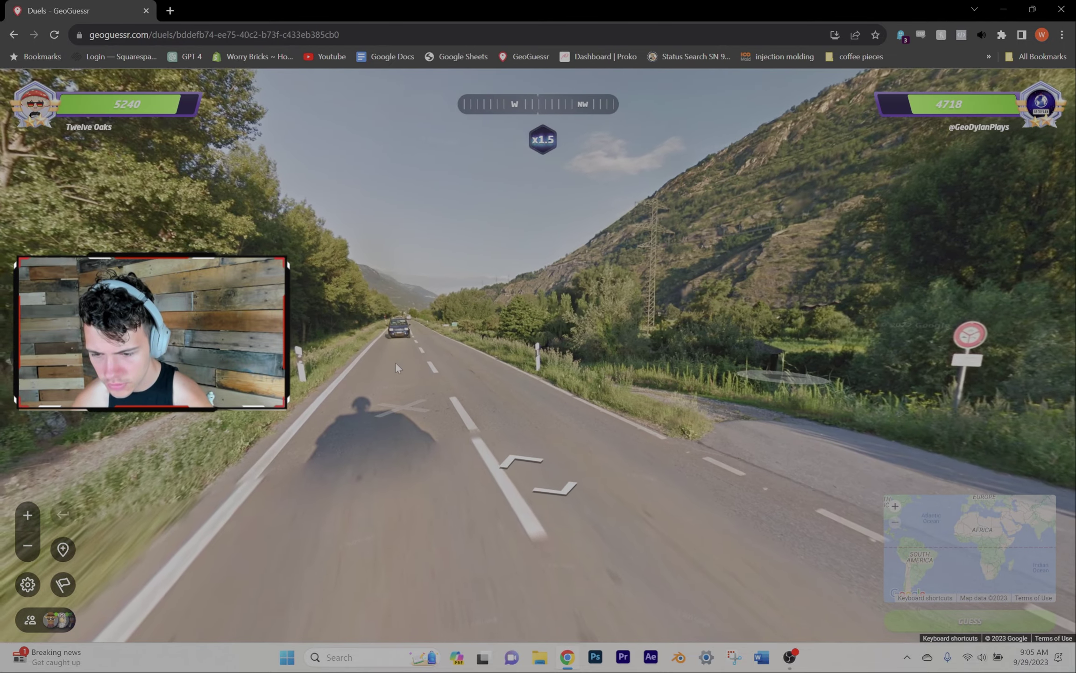
{"action": "left_click", "coordinate": [423, 334]}
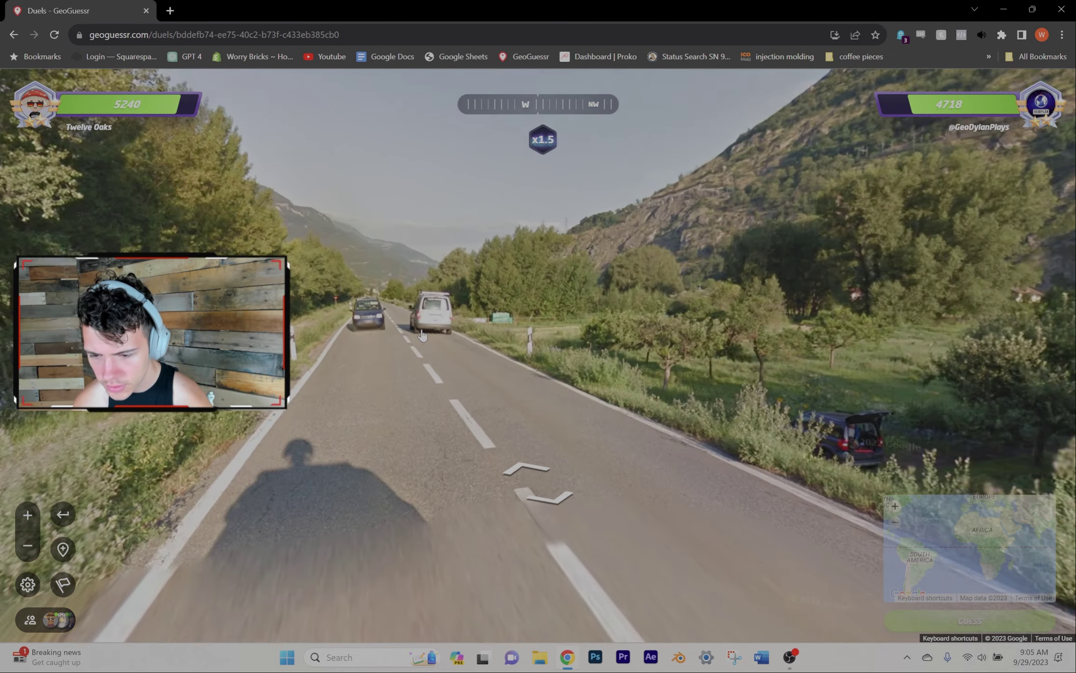
{"action": "left_click", "coordinate": [423, 334]}
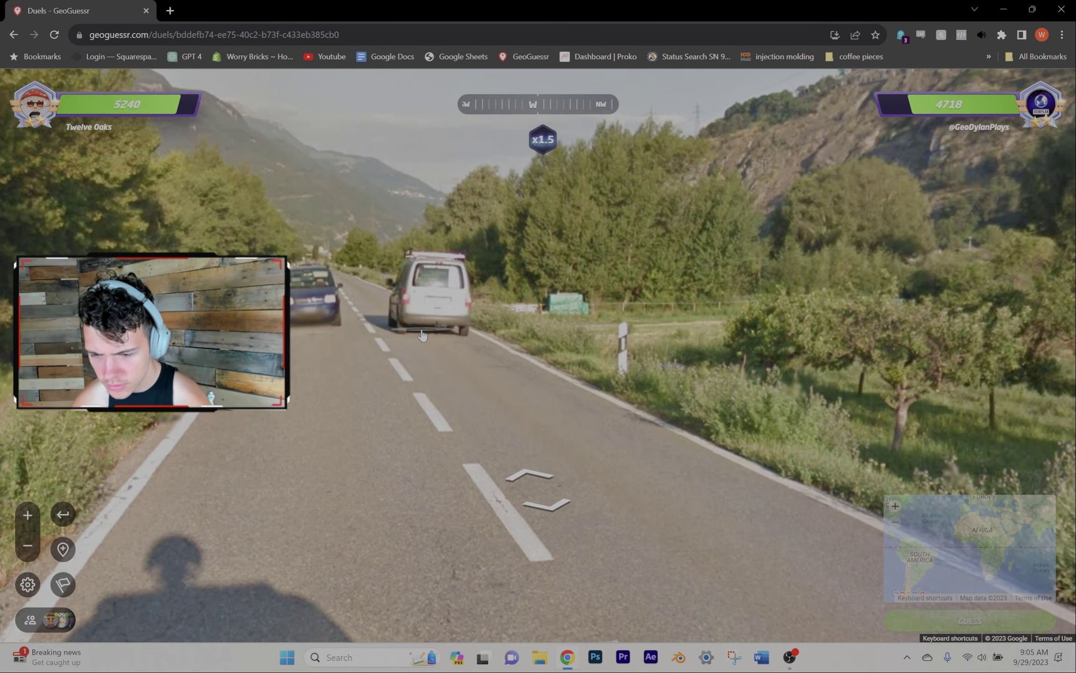
{"action": "left_click", "coordinate": [423, 334]}
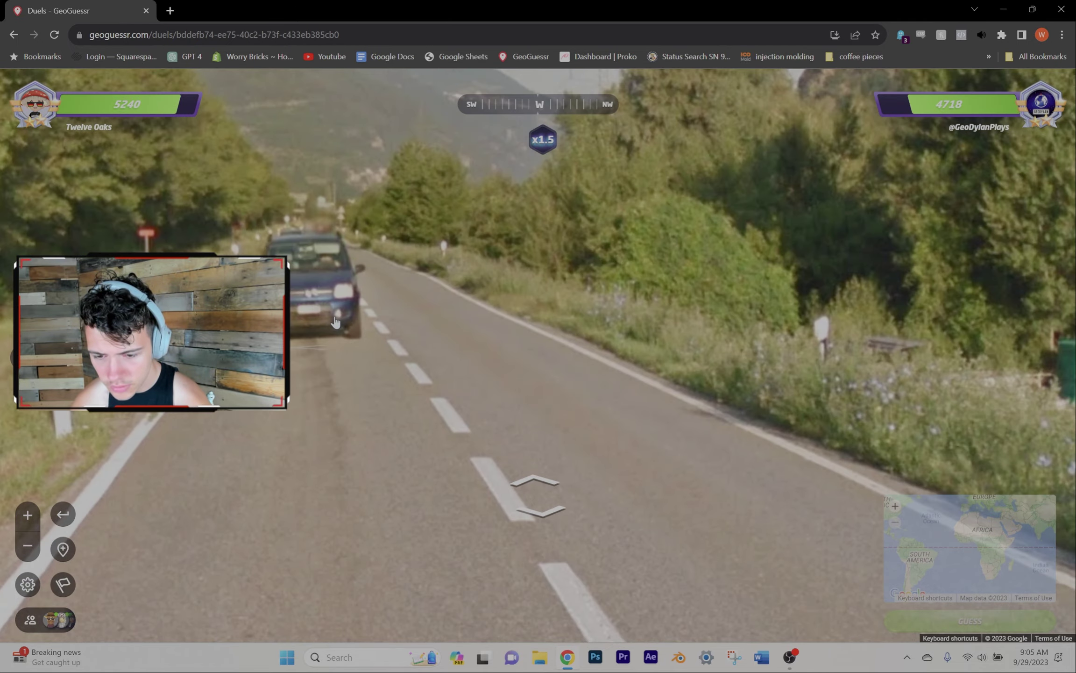
Advance along the road toward the mountains and look north.
{"action": "left_click", "coordinate": [335, 323]}
{"action": "left_click", "coordinate": [341, 313]}
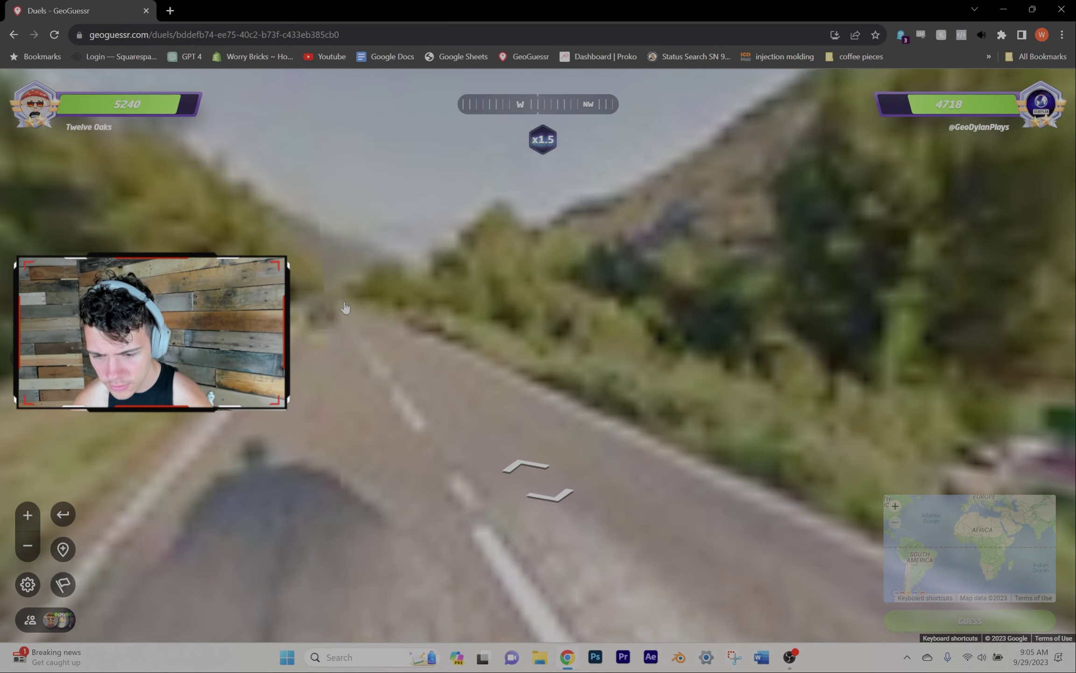
{"action": "left_click", "coordinate": [344, 308]}
{"action": "left_click", "coordinate": [357, 302]}
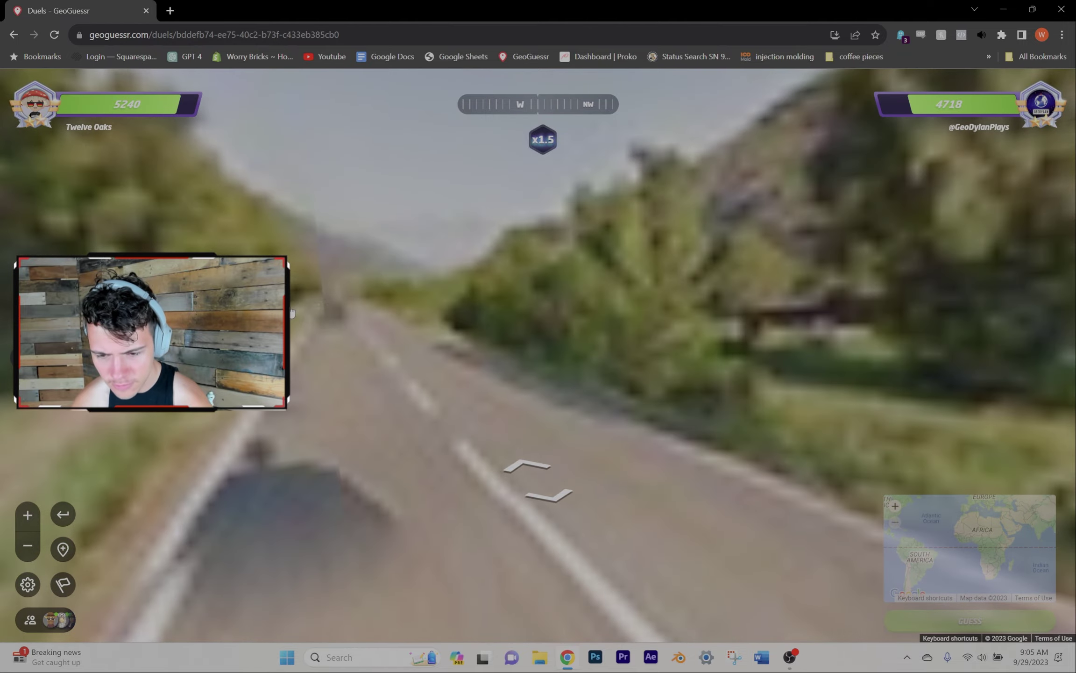
{"action": "left_click", "coordinate": [360, 302]}
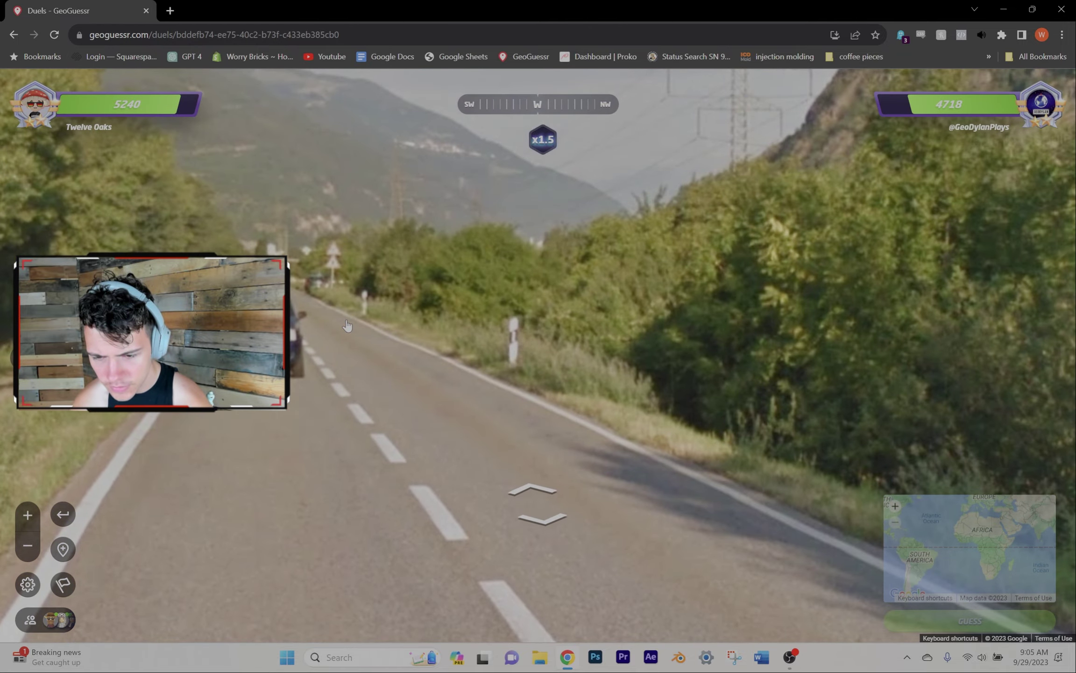
{"action": "left_click", "coordinate": [346, 325]}
{"action": "left_click", "coordinate": [353, 311]}
{"action": "mouse_move", "coordinate": [362, 302]}
{"action": "left_mouse_down"}
{"action": "mouse_move", "coordinate": [725, 280]}
{"action": "mouse_move", "coordinate": [814, 407]}
{"action": "mouse_move", "coordinate": [394, 459]}
{"action": "mouse_move", "coordinate": [907, 292]}
{"action": "mouse_move", "coordinate": [654, 257]}
{"action": "left_mouse_up"}
Follow the curving road past the car ahead, scanning the red car and northwest hills.
{"action": "left_click", "coordinate": [558, 492]}
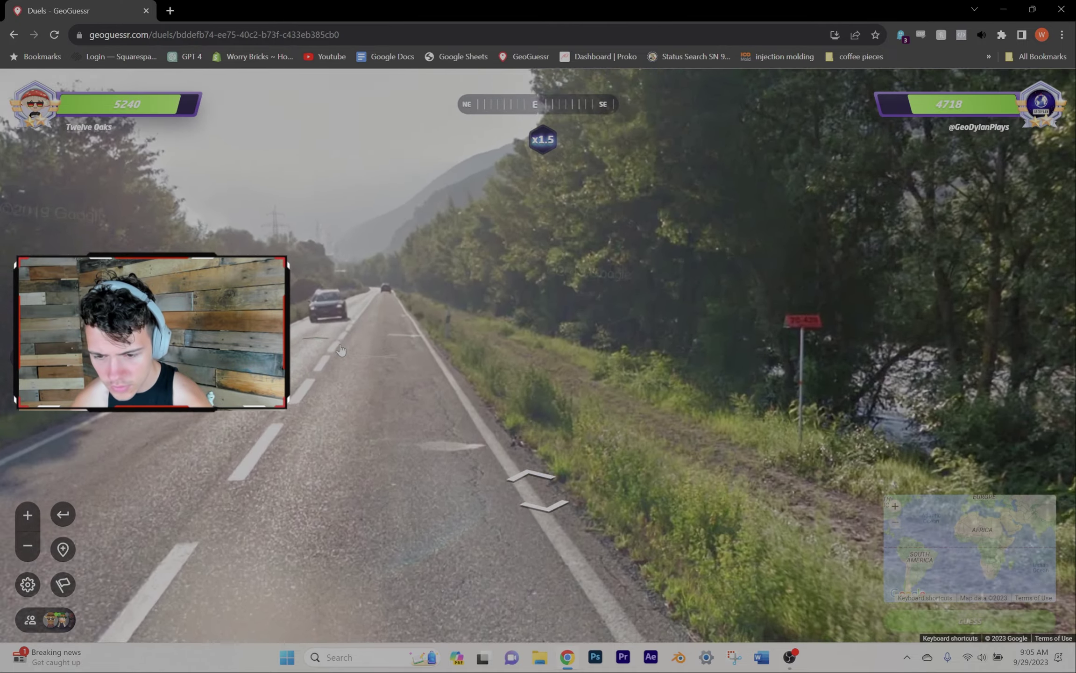
{"action": "left_click", "coordinate": [340, 350]}
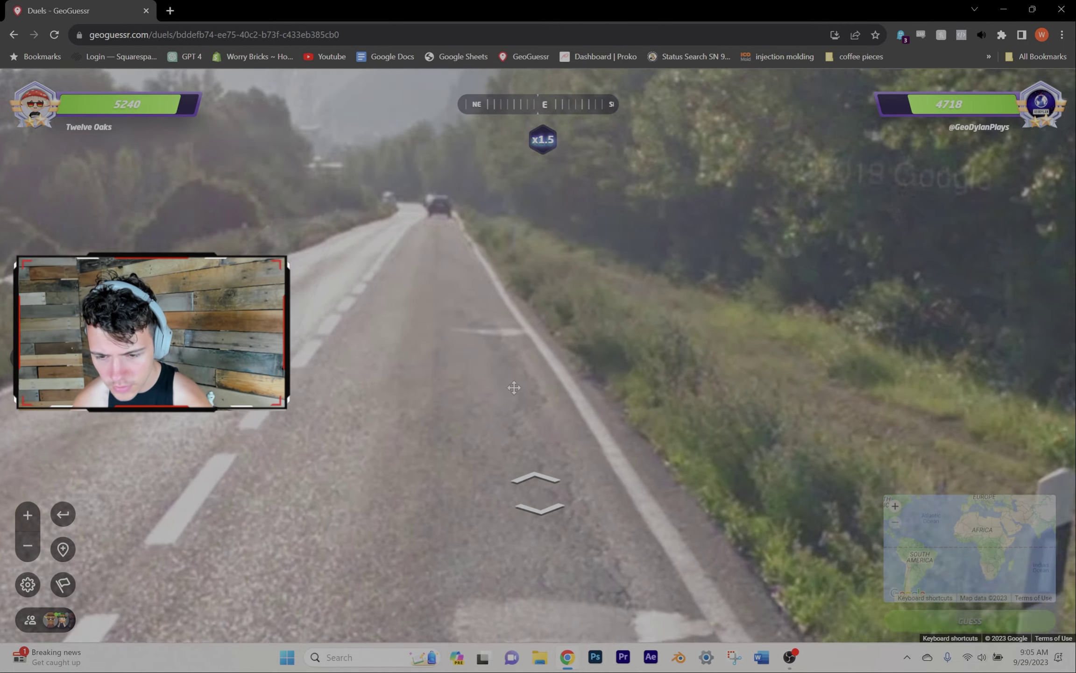
{"action": "left_click", "coordinate": [563, 383]}
{"action": "left_click", "coordinate": [718, 299]}
{"action": "left_click", "coordinate": [410, 350]}
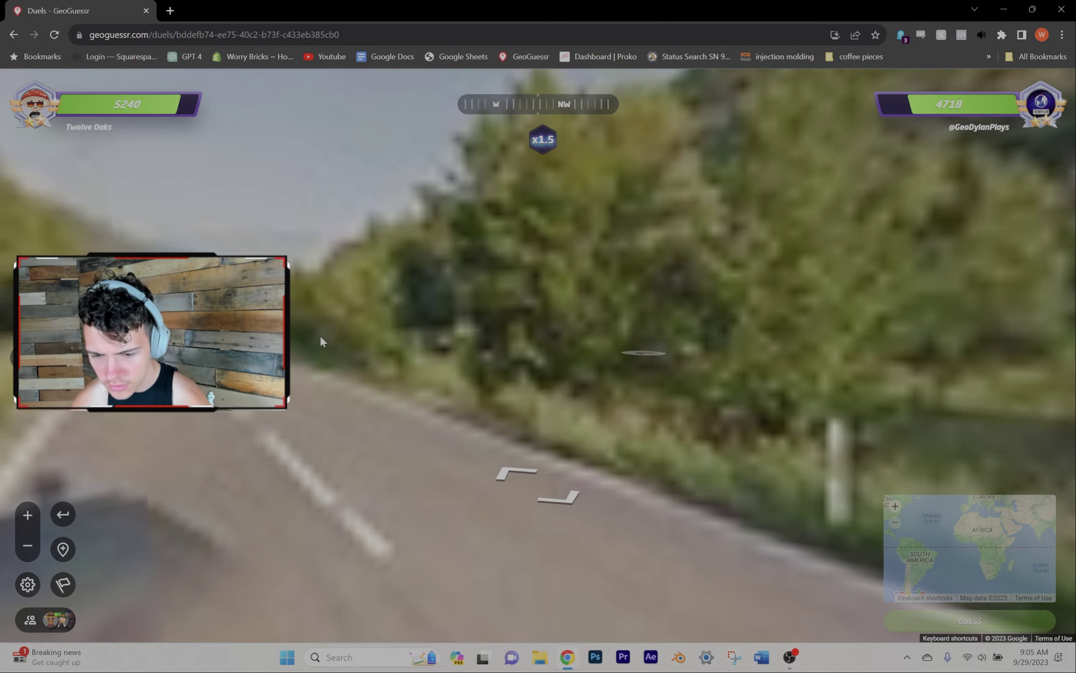
{"action": "left_click_drag", "start_coordinate": [321, 335], "coordinate": [281, 402]}
{"action": "key", "text": "Right"}
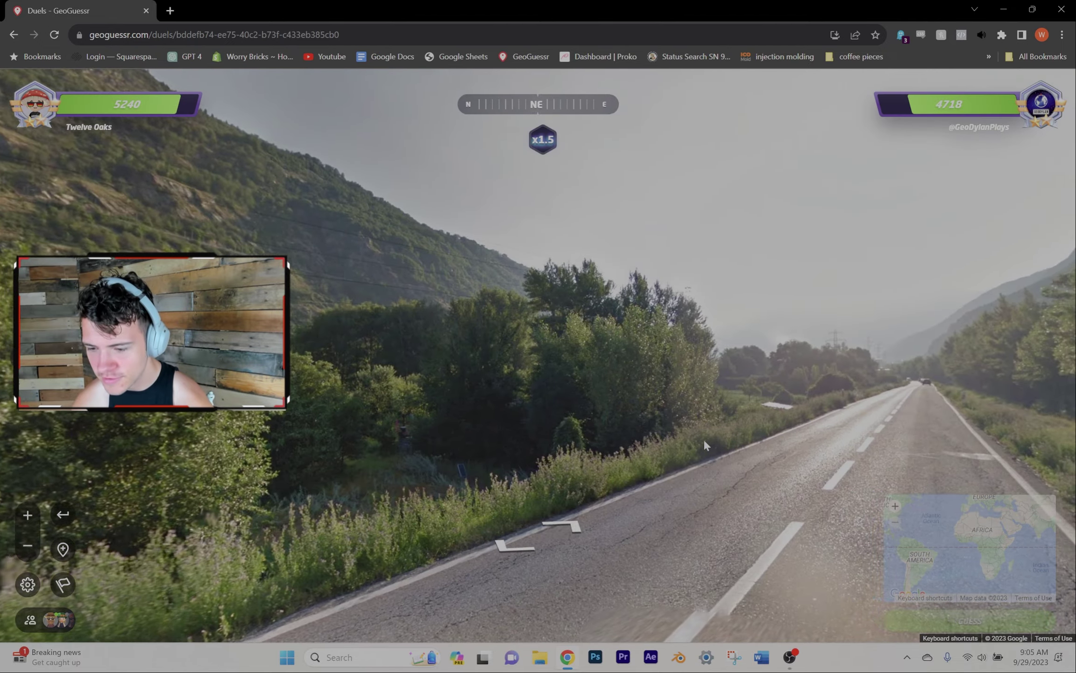
{"action": "left_click_drag", "start_coordinate": [901, 409], "coordinate": [389, 305]}
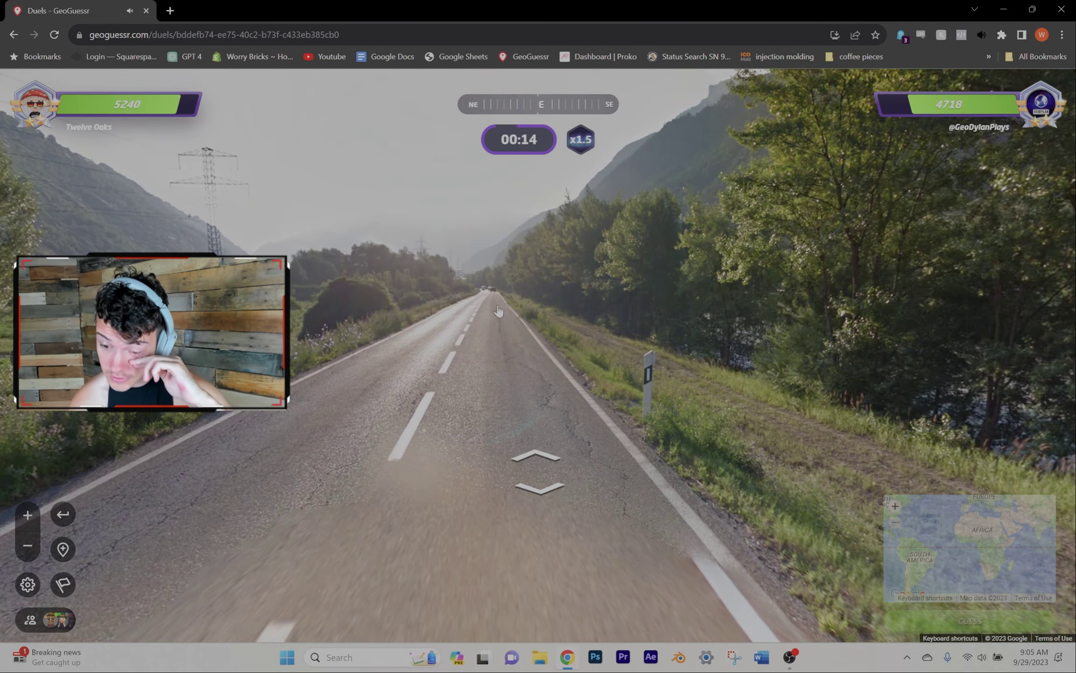
{"action": "left_click", "coordinate": [498, 312]}
{"action": "mouse_move", "coordinate": [505, 361]}
{"action": "left_mouse_down"}
{"action": "mouse_move", "coordinate": [430, 320]}
{"action": "mouse_move", "coordinate": [538, 325]}
{"action": "left_mouse_up"}
{"action": "left_click", "coordinate": [361, 323]}
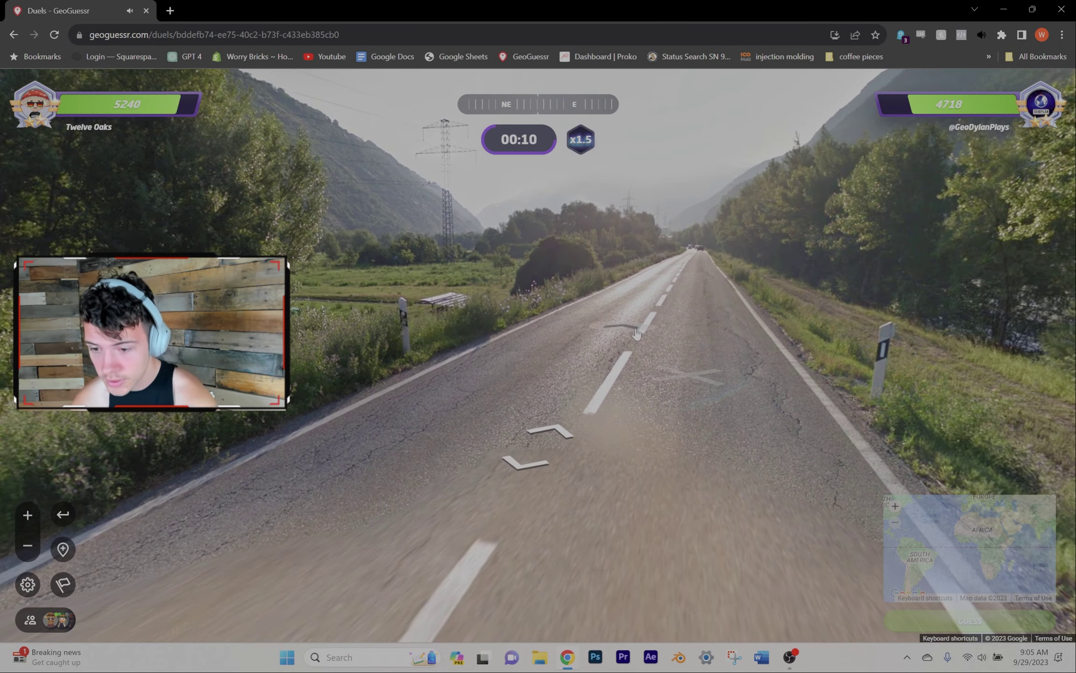
{"action": "left_click", "coordinate": [636, 334]}
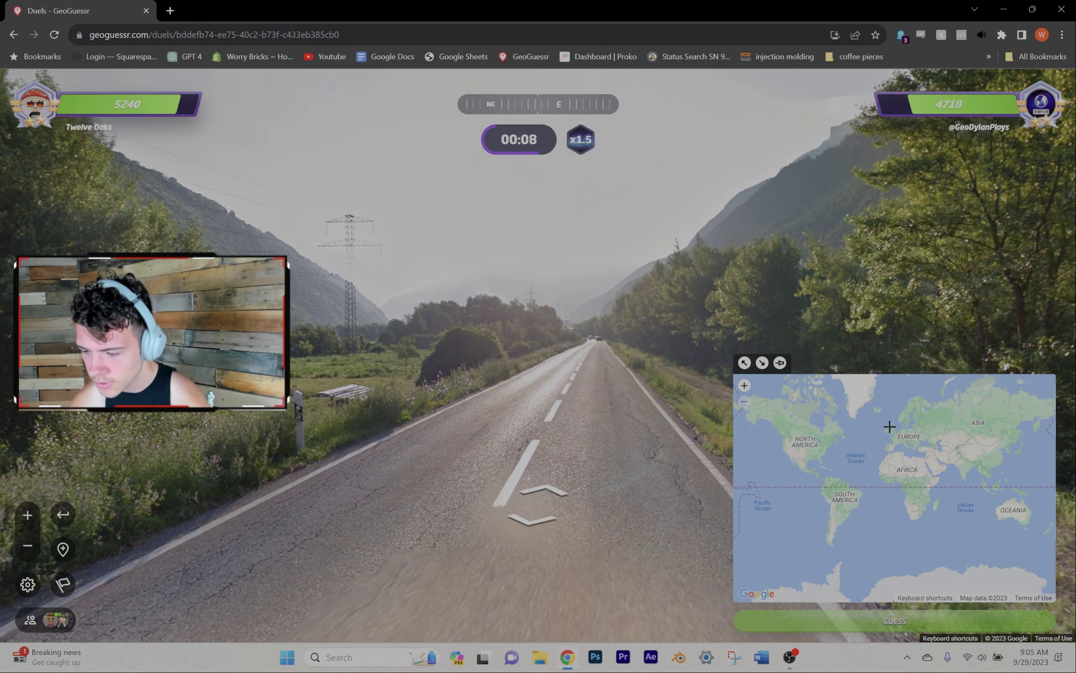
{"action": "scroll", "coordinate": [890, 427], "scroll_direction": "up", "scroll_amount": 2}
{"action": "scroll", "coordinate": [889, 422], "scroll_direction": "up", "scroll_amount": 2}
{"action": "scroll", "coordinate": [887, 418], "scroll_direction": "up", "scroll_amount": 1}
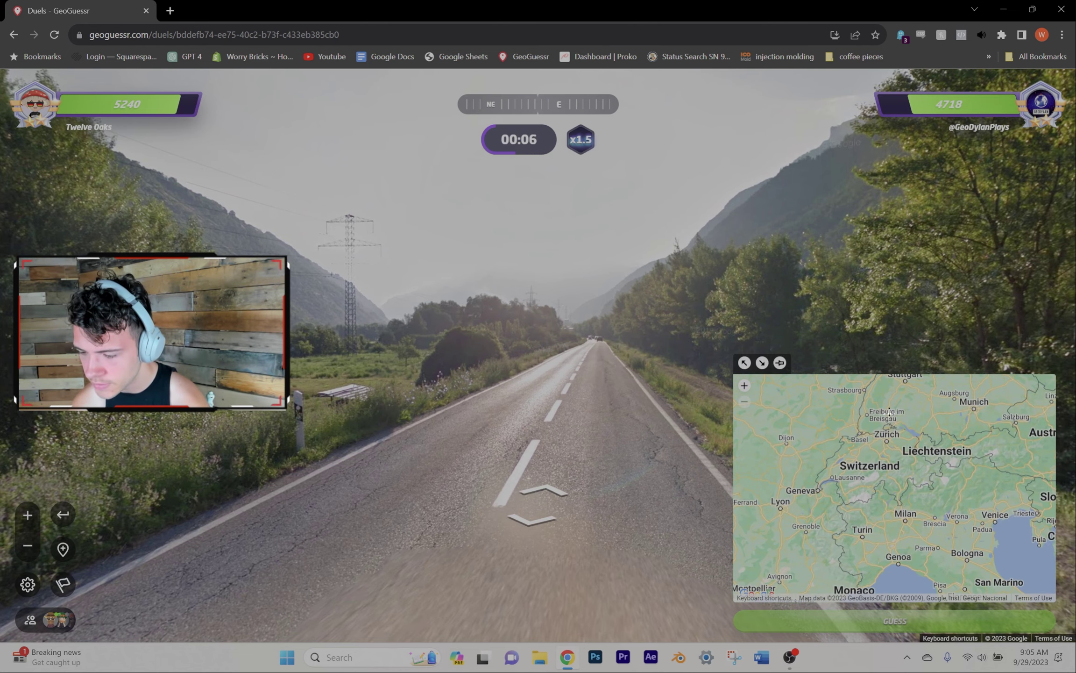
Submit the Switzerland guess for Round 6.
{"action": "key", "text": "space"}
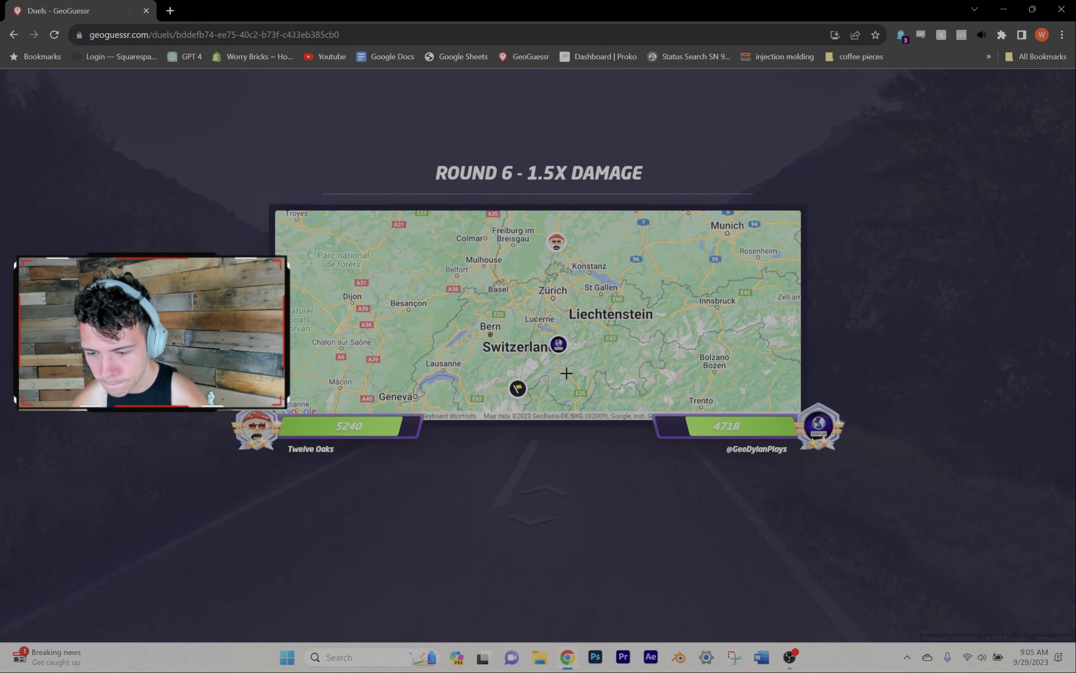
{"action": "scroll", "coordinate": [566, 373], "scroll_direction": "down", "scroll_amount": 1}
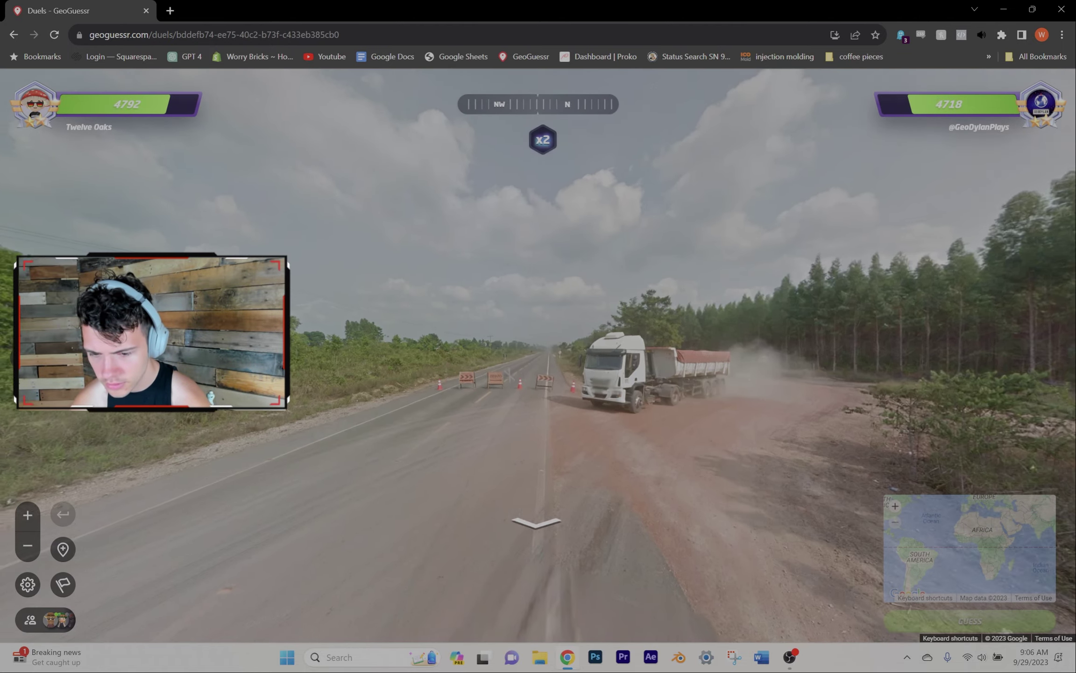
Survey the roadside bushes and the truck on the road, then face south.
{"action": "left_click_drag", "start_coordinate": [421, 336], "coordinate": [757, 337]}
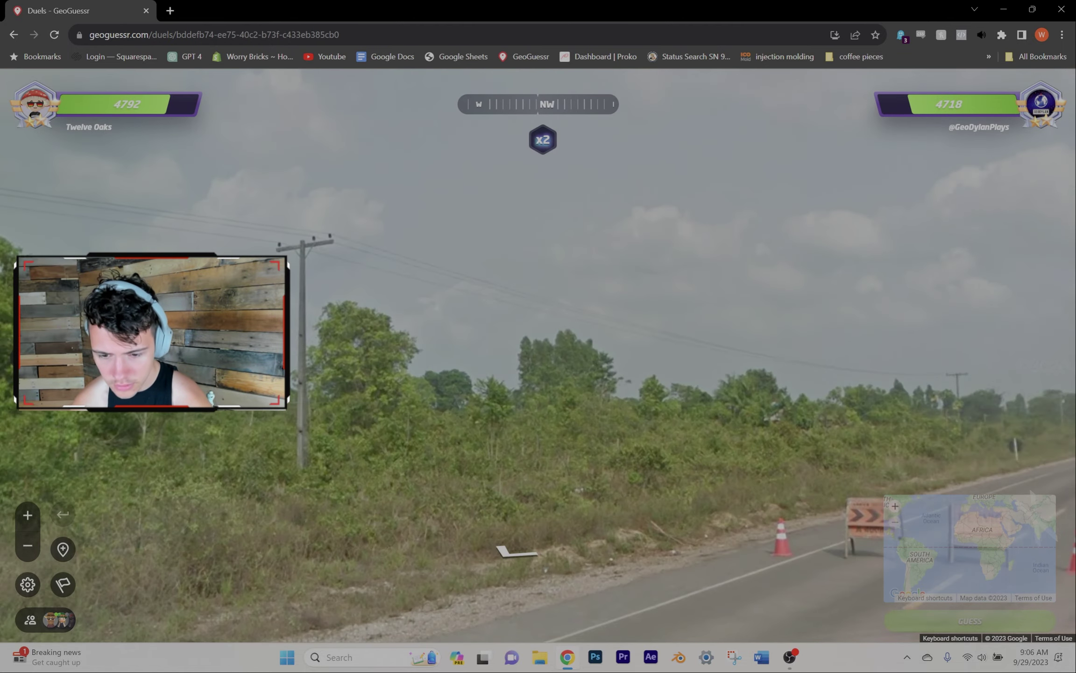
{"action": "left_click", "coordinate": [515, 553]}
{"action": "left_click_drag", "start_coordinate": [968, 471], "coordinate": [622, 479]}
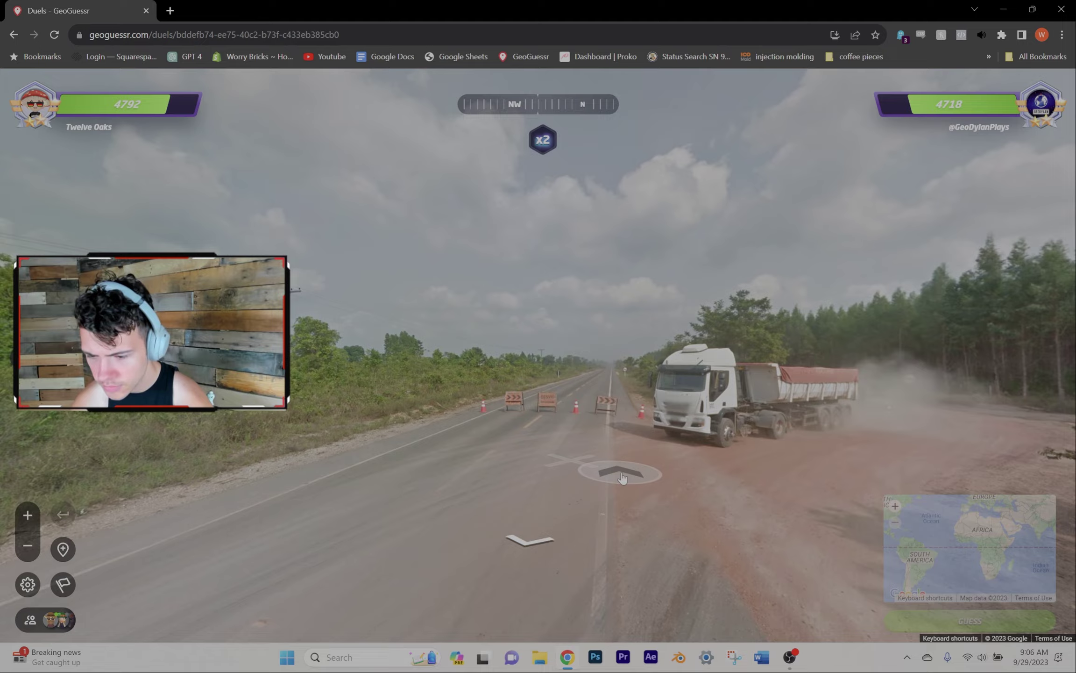
{"action": "left_click_drag", "start_coordinate": [823, 464], "coordinate": [347, 447]}
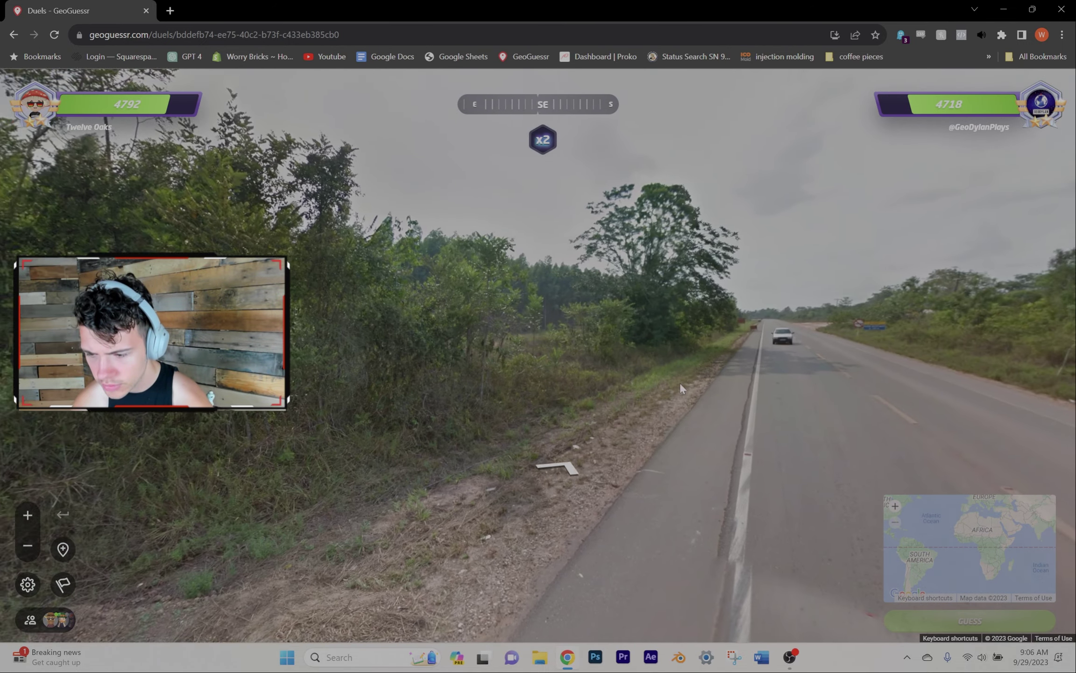
{"action": "left_click_drag", "start_coordinate": [679, 382], "coordinate": [390, 395]}
Move past the DEVAGAR sign and look at the tall tree plantation.
{"action": "left_click", "coordinate": [488, 336]}
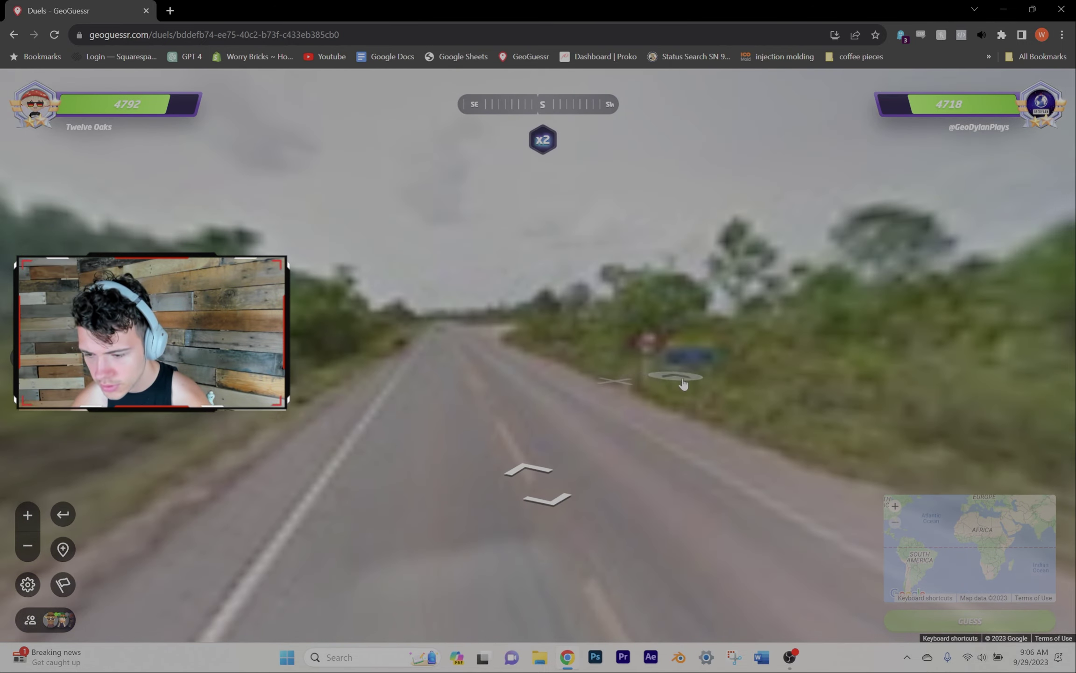
{"action": "left_click", "coordinate": [683, 383]}
{"action": "left_click", "coordinate": [670, 395]}
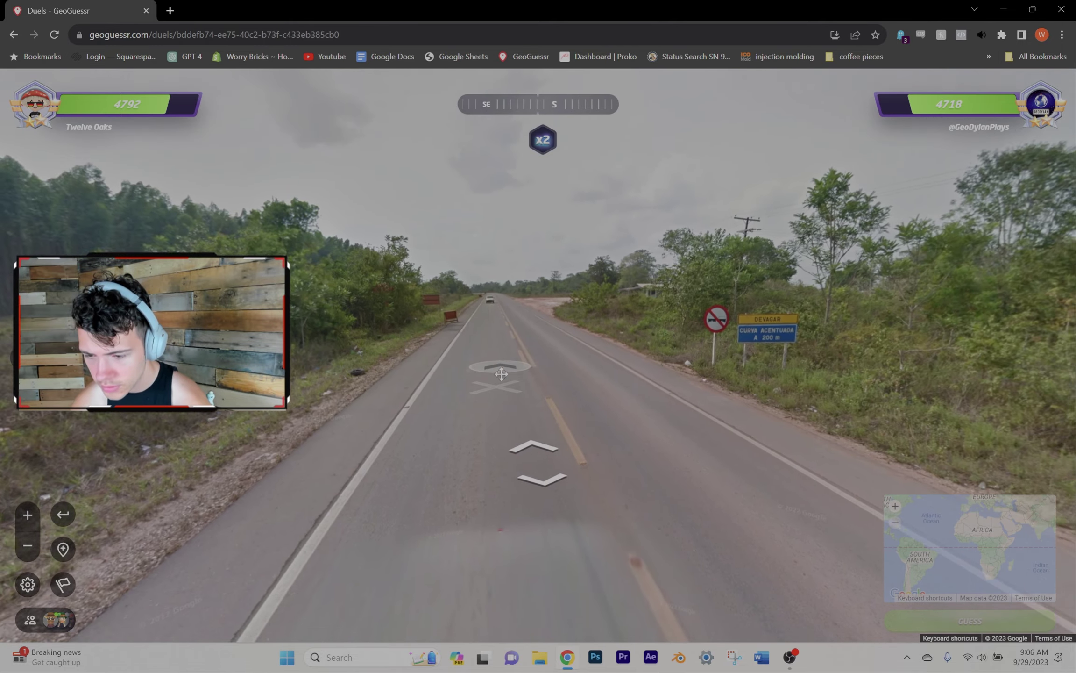
{"action": "left_click", "coordinate": [444, 541]}
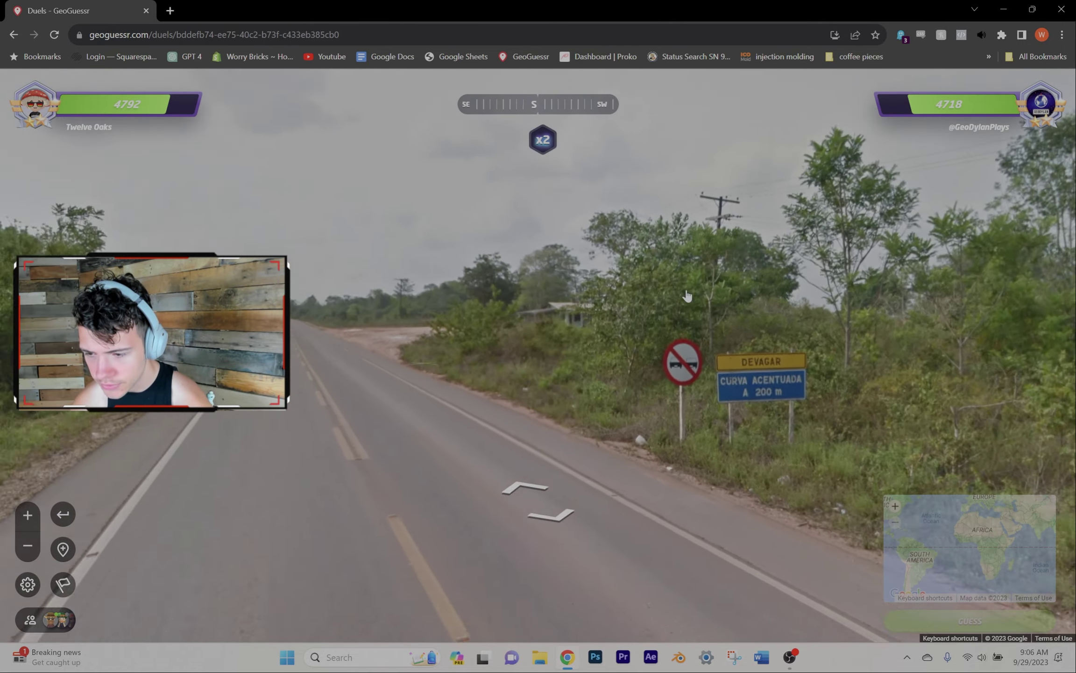
{"action": "left_click", "coordinate": [413, 332]}
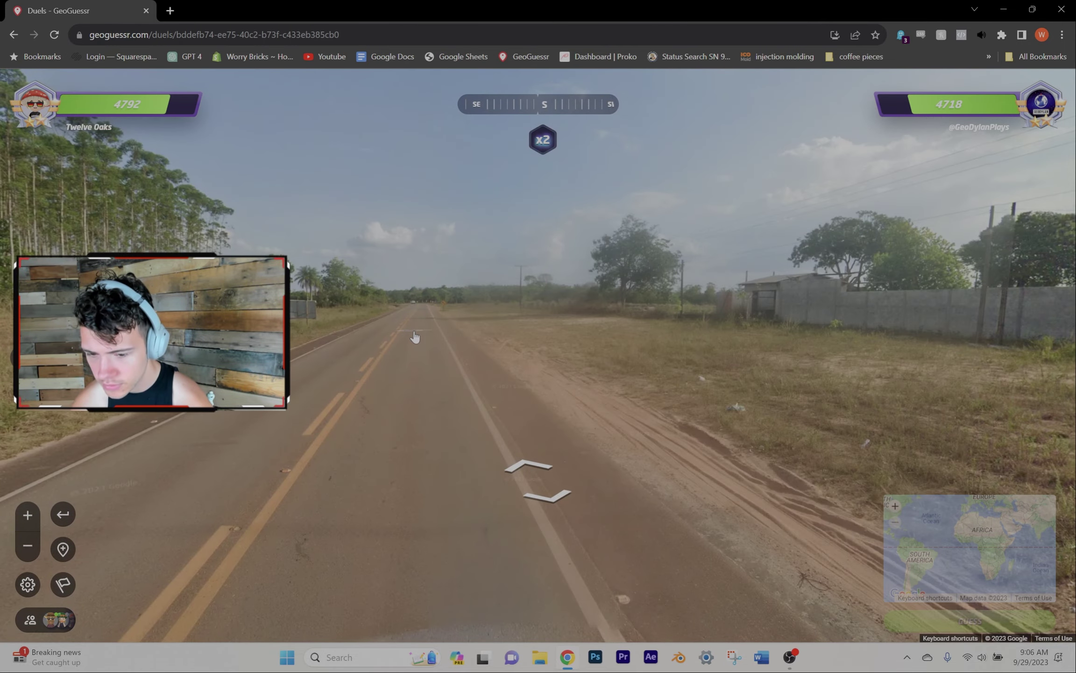
{"action": "mouse_move", "coordinate": [405, 324]}
{"action": "left_mouse_down"}
{"action": "mouse_move", "coordinate": [653, 379]}
{"action": "mouse_move", "coordinate": [1019, 503]}
{"action": "left_mouse_up"}
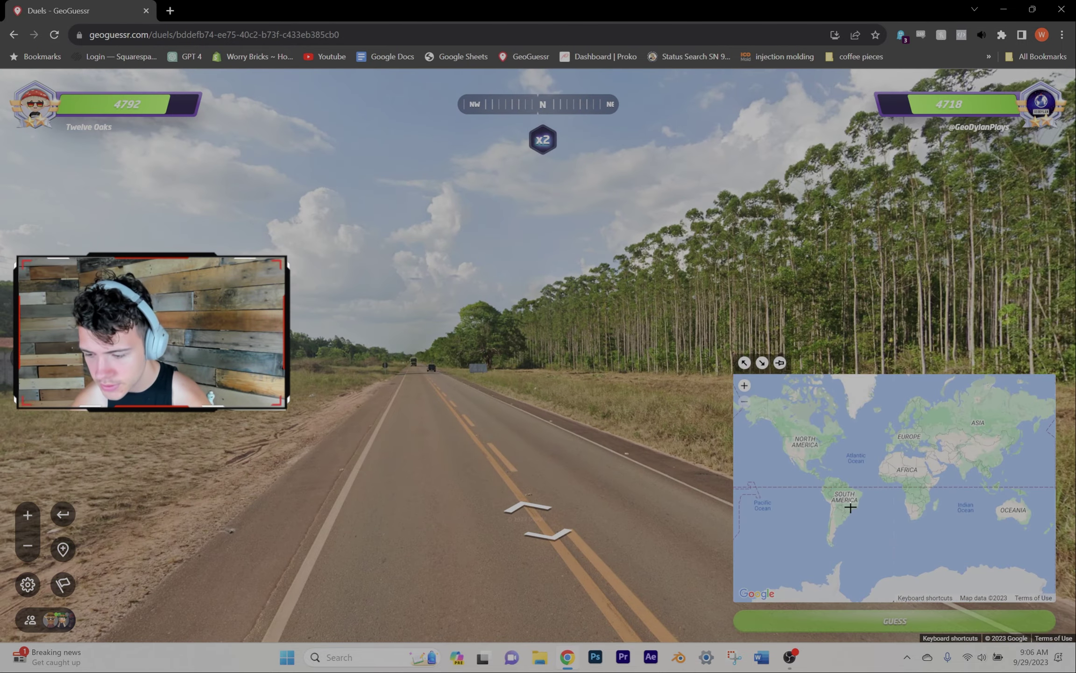
{"action": "scroll", "coordinate": [850, 508], "scroll_direction": "up", "scroll_amount": 2}
{"action": "scroll", "coordinate": [866, 487], "scroll_direction": "up", "scroll_amount": 2}
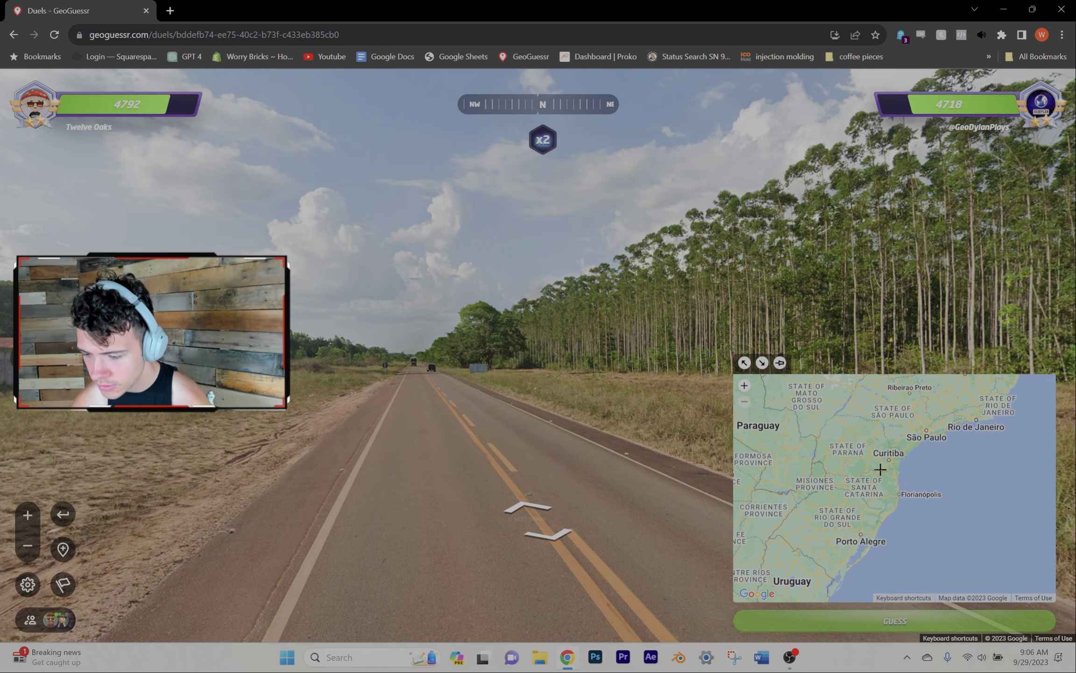
Place the round 7 guess near Curitiba, check the roadside sign, and submit.
{"action": "left_click", "coordinate": [880, 470]}
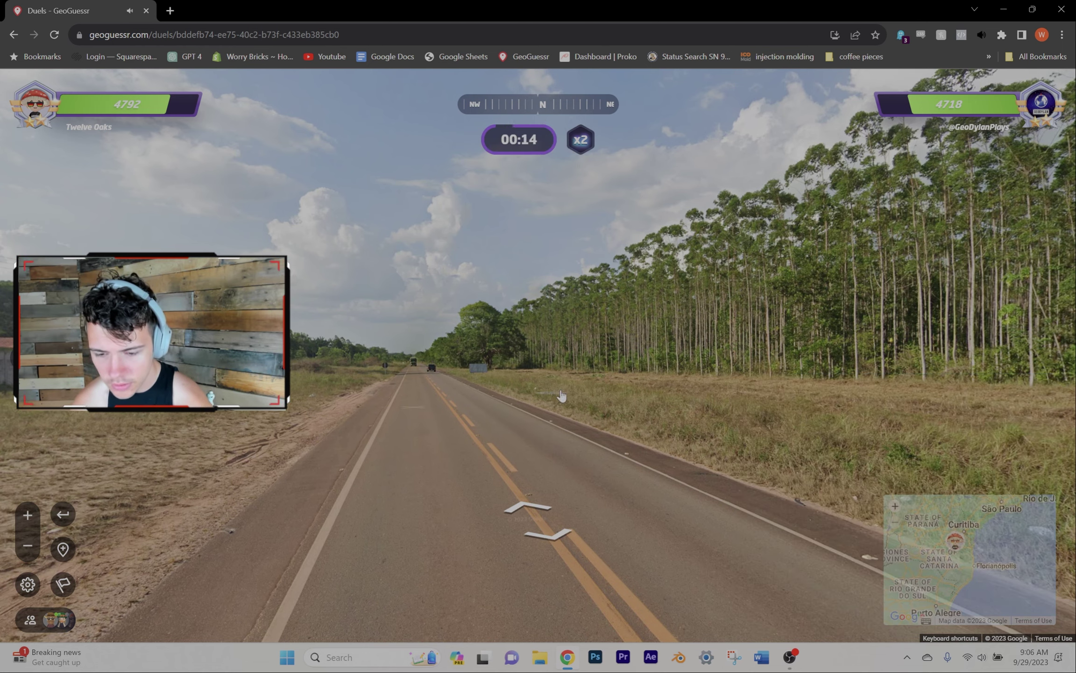
{"action": "left_click", "coordinate": [552, 399]}
{"action": "left_click", "coordinate": [914, 414]}
{"action": "scroll", "coordinate": [915, 459], "scroll_direction": "down", "scroll_amount": 2}
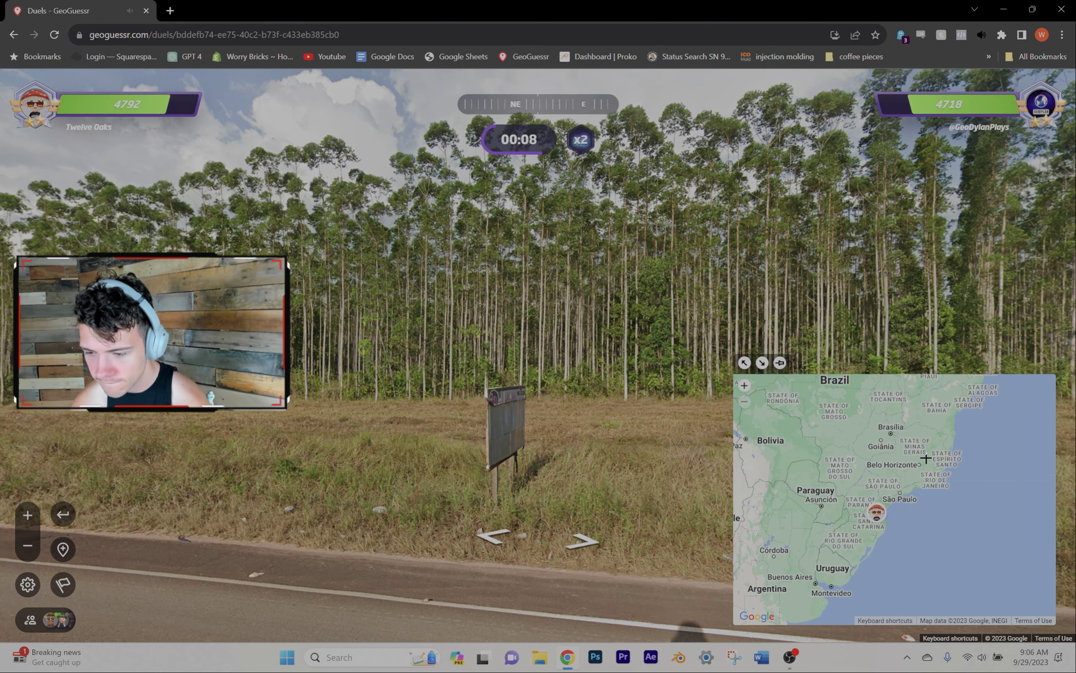
{"action": "key", "text": "space"}
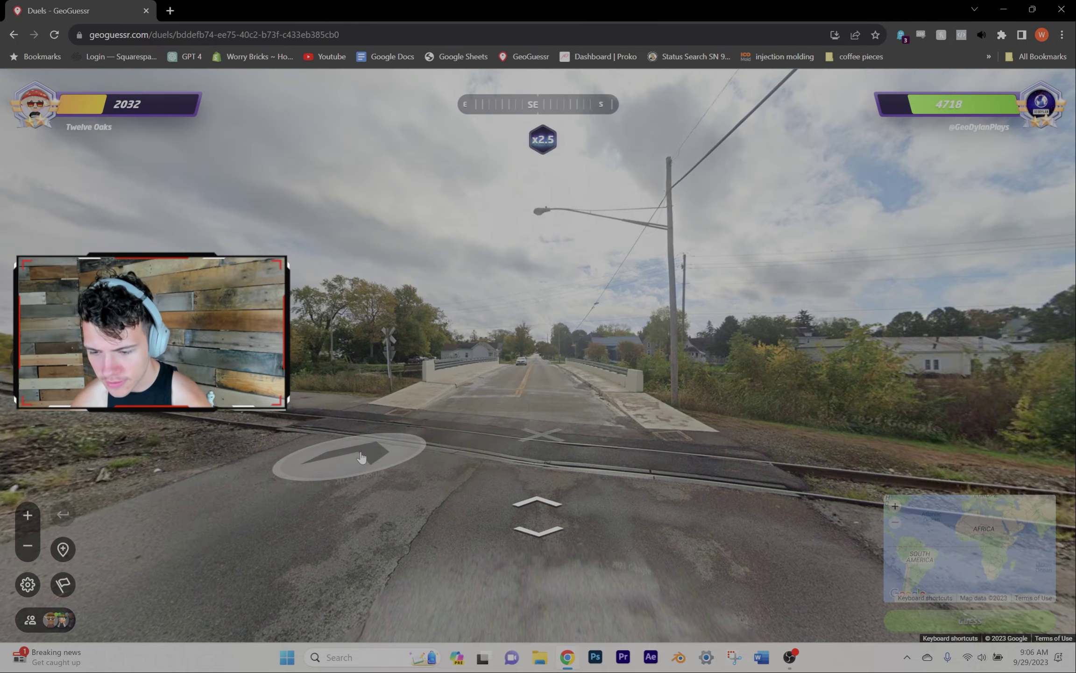
Move along the opening road toward the truck and houses, glancing at the grain silos.
{"action": "left_click", "coordinate": [348, 456]}
{"action": "left_click", "coordinate": [577, 390]}
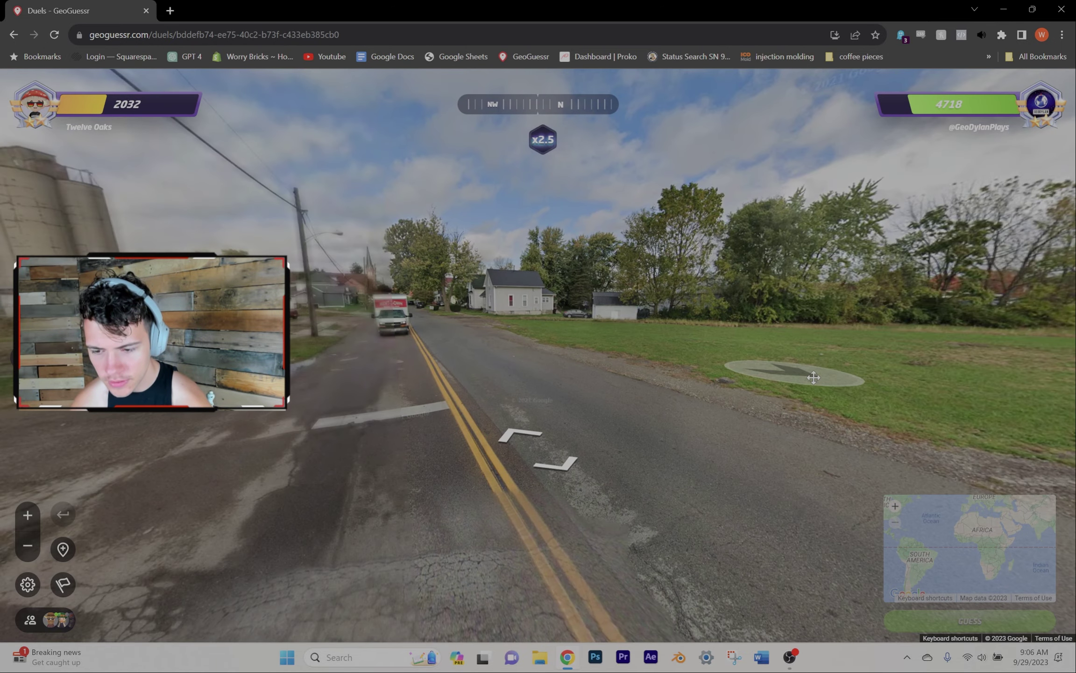
{"action": "left_click", "coordinate": [494, 349]}
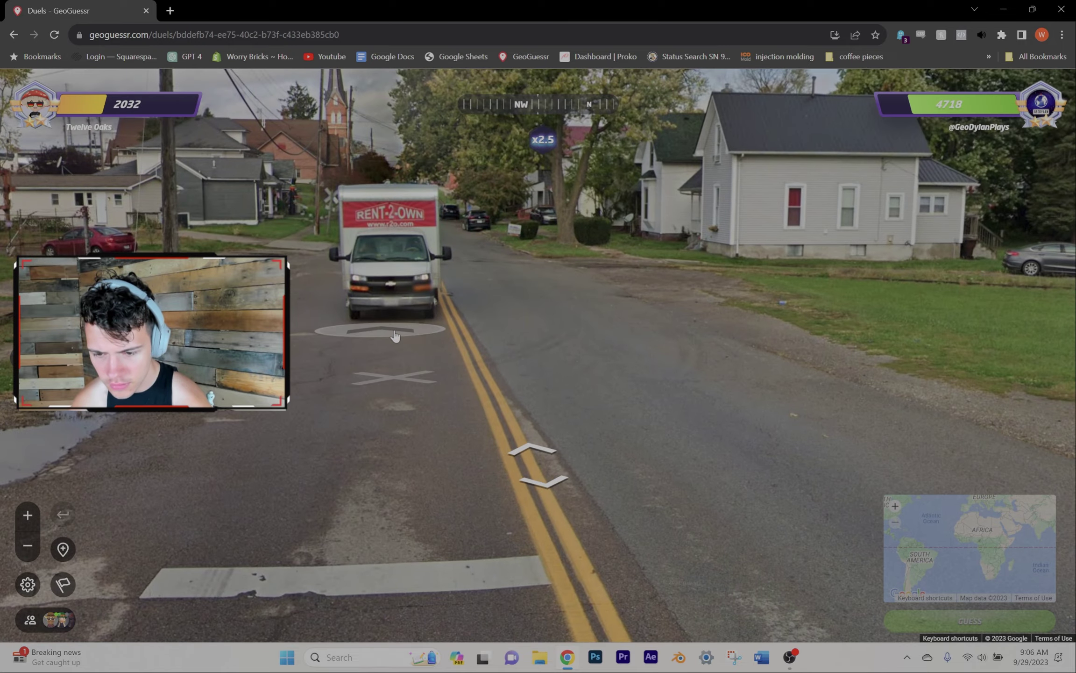
{"action": "left_click", "coordinate": [395, 336]}
{"action": "left_click_drag", "start_coordinate": [403, 337], "coordinate": [749, 326]}
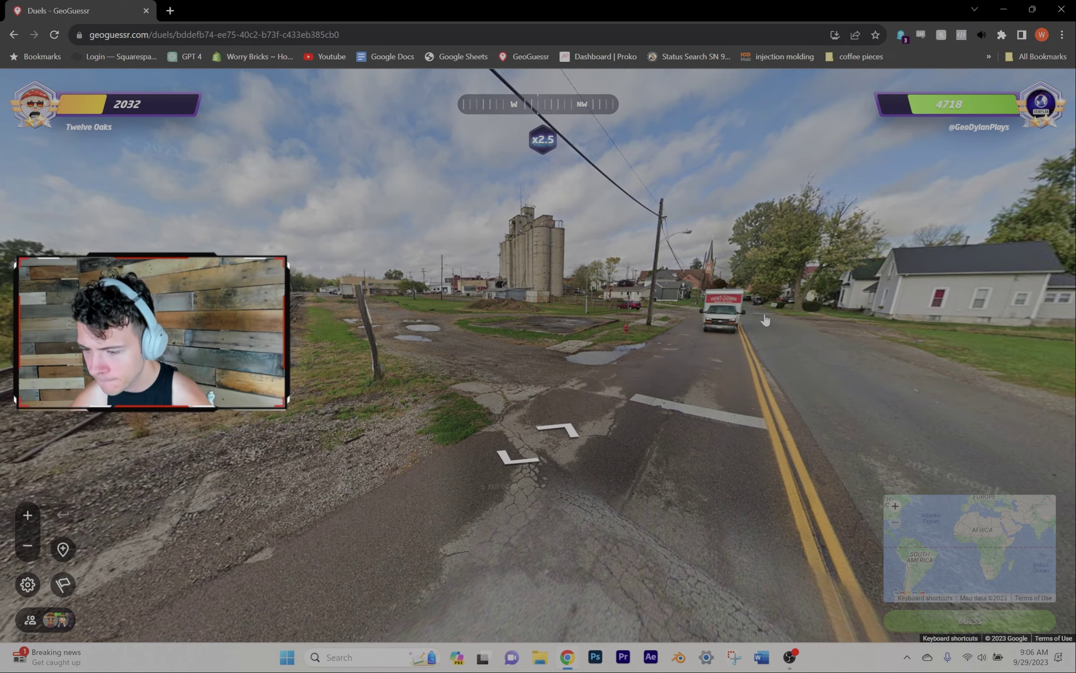
{"action": "left_click", "coordinate": [766, 320]}
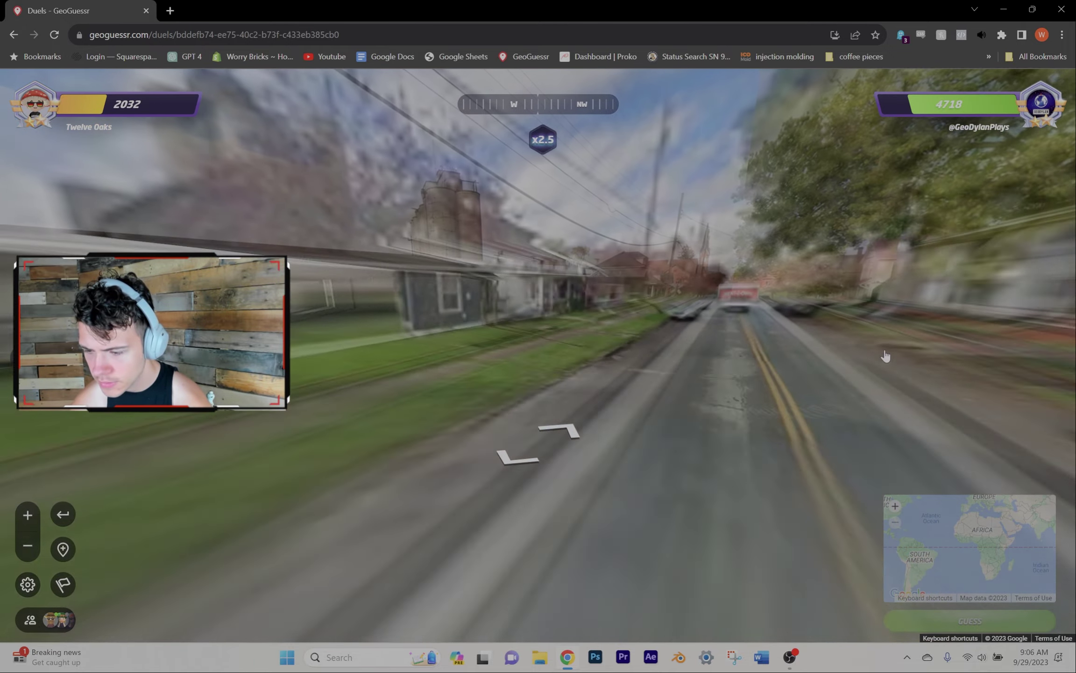
Continue down the road past roadside houses and a yard sign, then face north.
{"action": "left_click_drag", "start_coordinate": [884, 357], "coordinate": [516, 361]}
{"action": "left_click", "coordinate": [546, 472]}
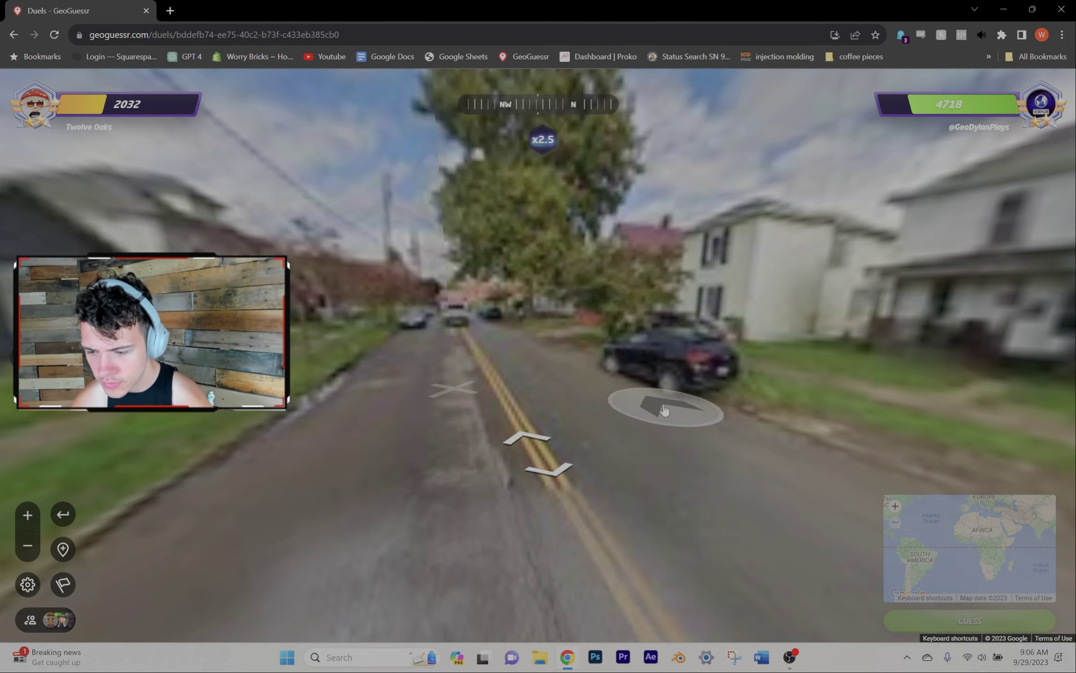
{"action": "mouse_move", "coordinate": [429, 361]}
{"action": "left_mouse_down"}
{"action": "mouse_move", "coordinate": [639, 380]}
{"action": "mouse_move", "coordinate": [800, 441]}
{"action": "left_mouse_up"}
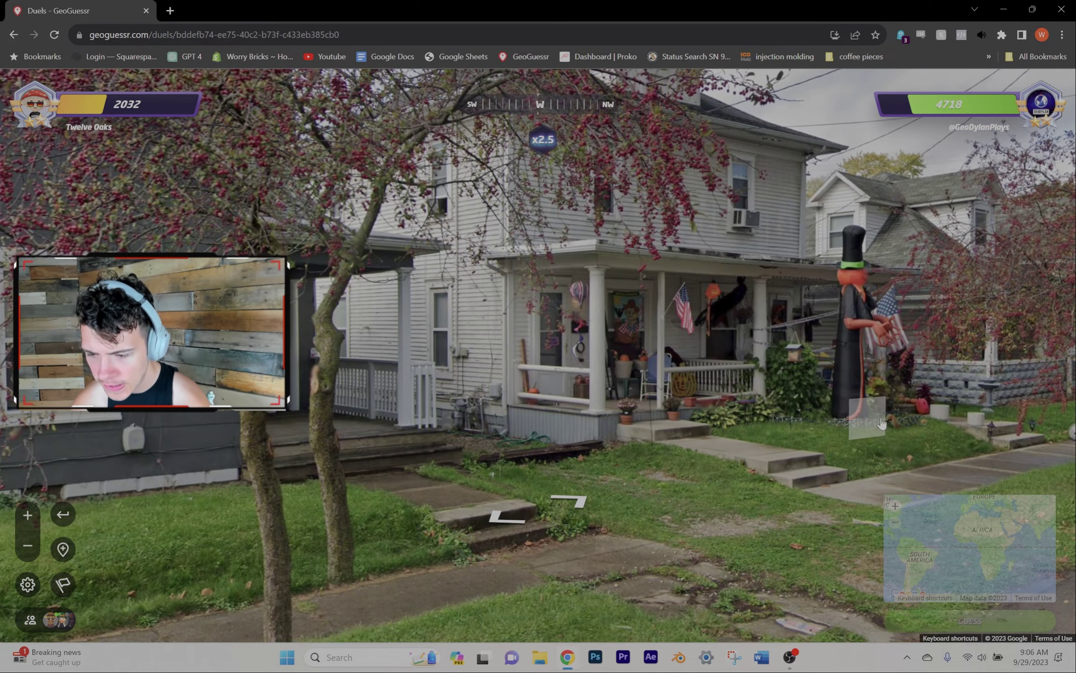
{"action": "left_click_drag", "start_coordinate": [881, 423], "coordinate": [505, 420]}
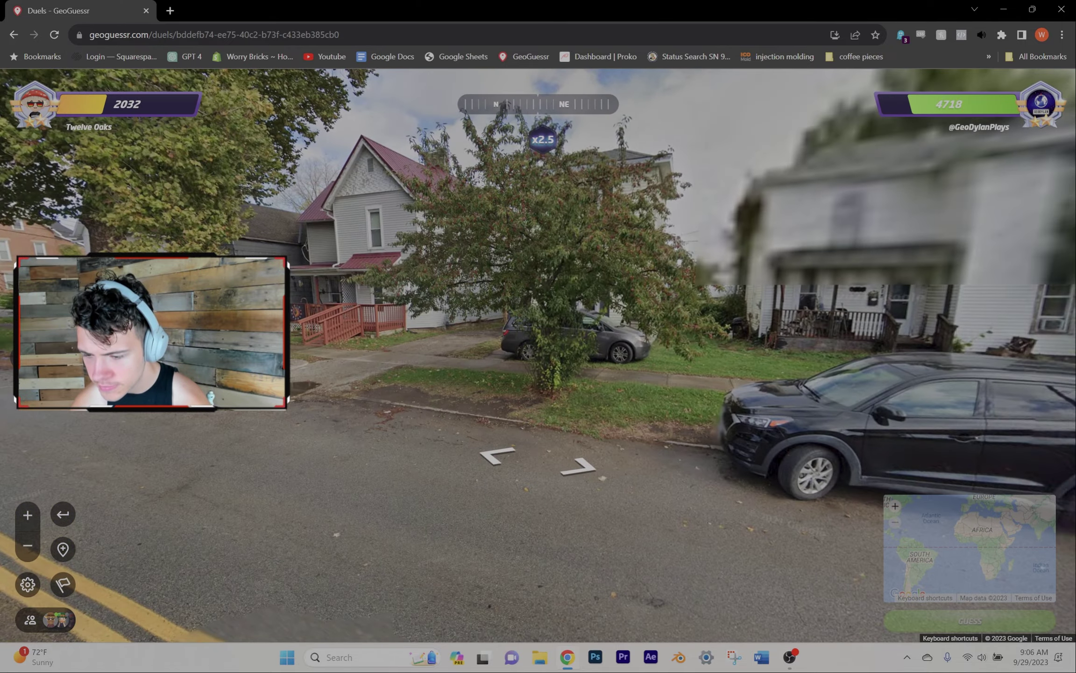
{"action": "left_click_drag", "start_coordinate": [926, 378], "coordinate": [690, 328]}
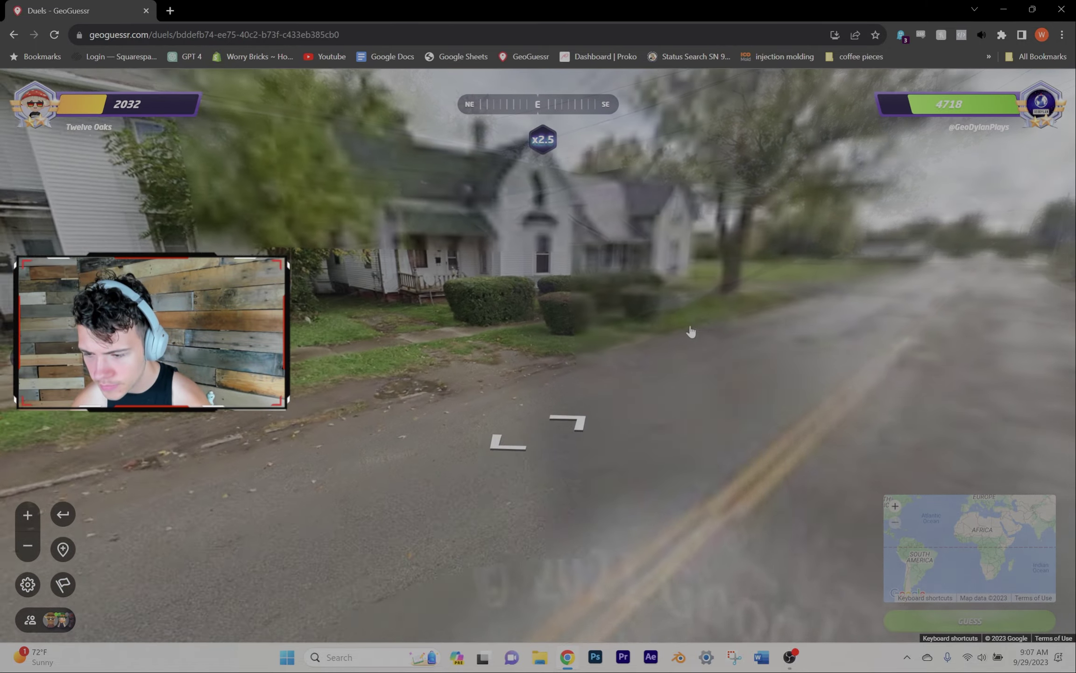
{"action": "left_click", "coordinate": [686, 286]}
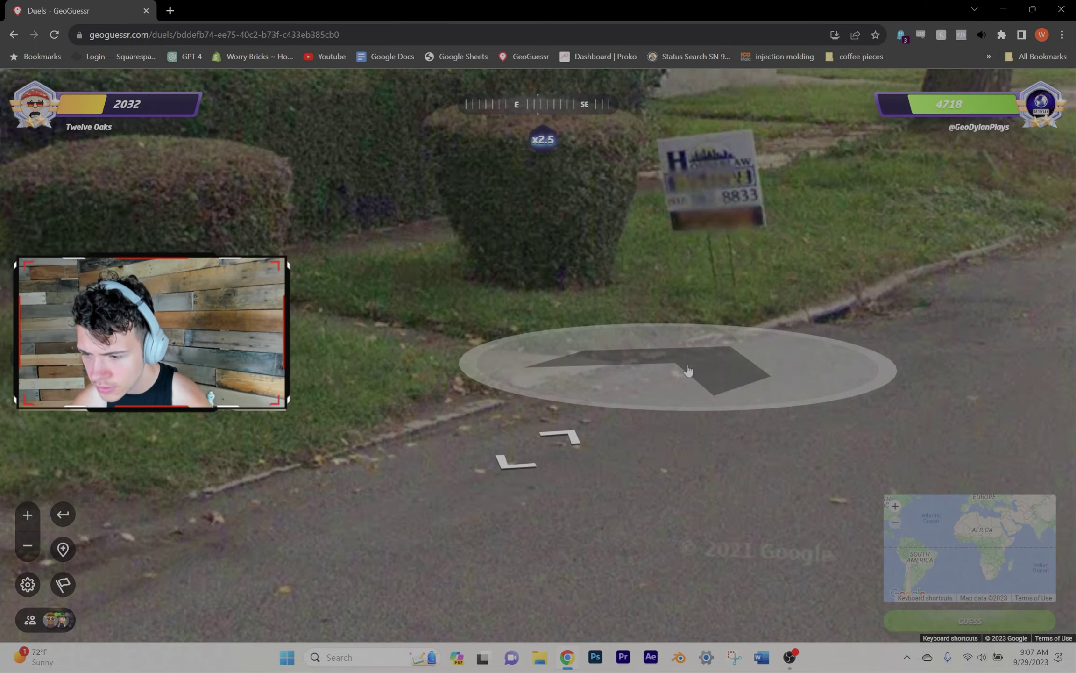
{"action": "left_click_drag", "start_coordinate": [687, 370], "coordinate": [535, 363]}
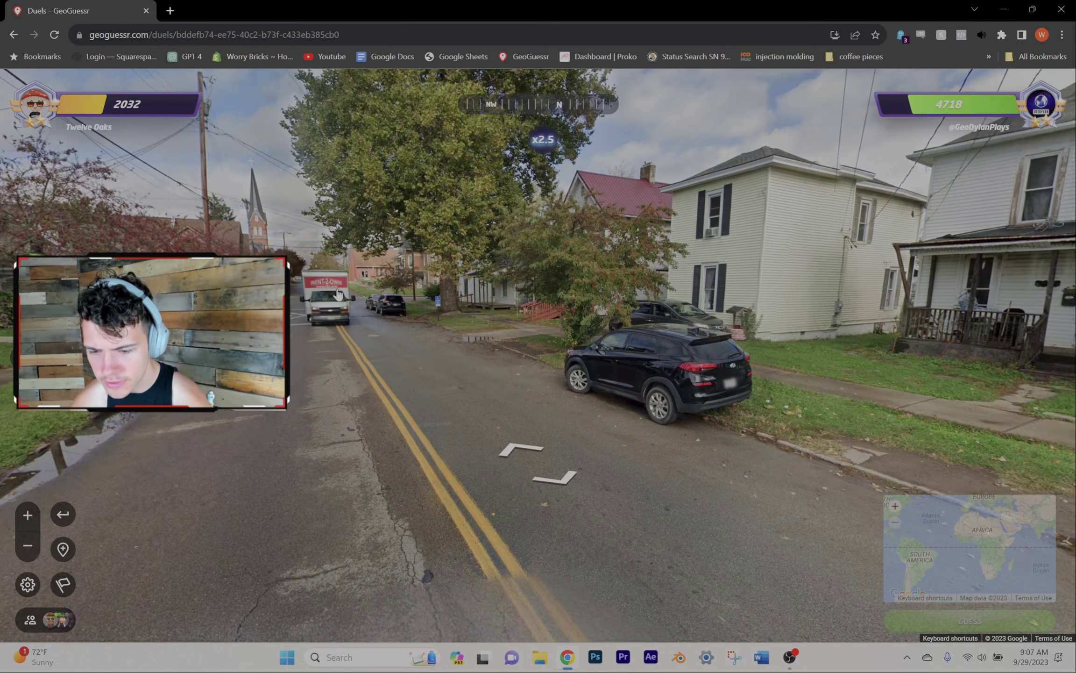
Advance down the street past the church and across the intersection toward the white building.
{"action": "left_click", "coordinate": [449, 378]}
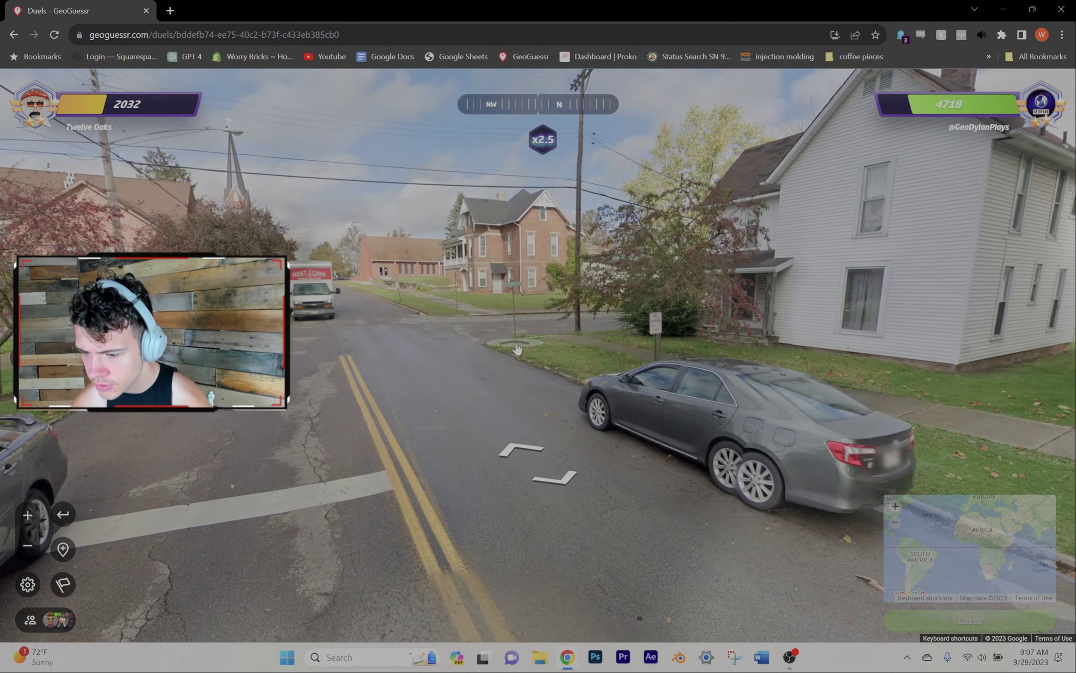
{"action": "left_click", "coordinate": [463, 347]}
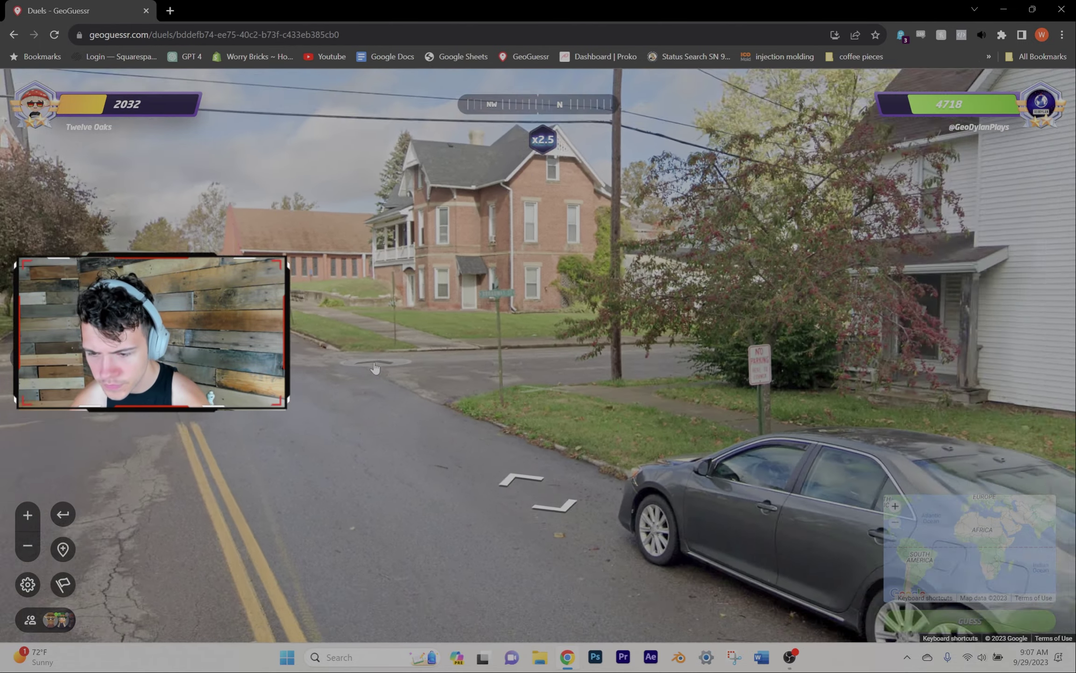
{"action": "mouse_move", "coordinate": [463, 347]}
{"action": "left_mouse_down"}
{"action": "mouse_move", "coordinate": [503, 375]}
{"action": "mouse_move", "coordinate": [586, 399]}
{"action": "left_mouse_up"}
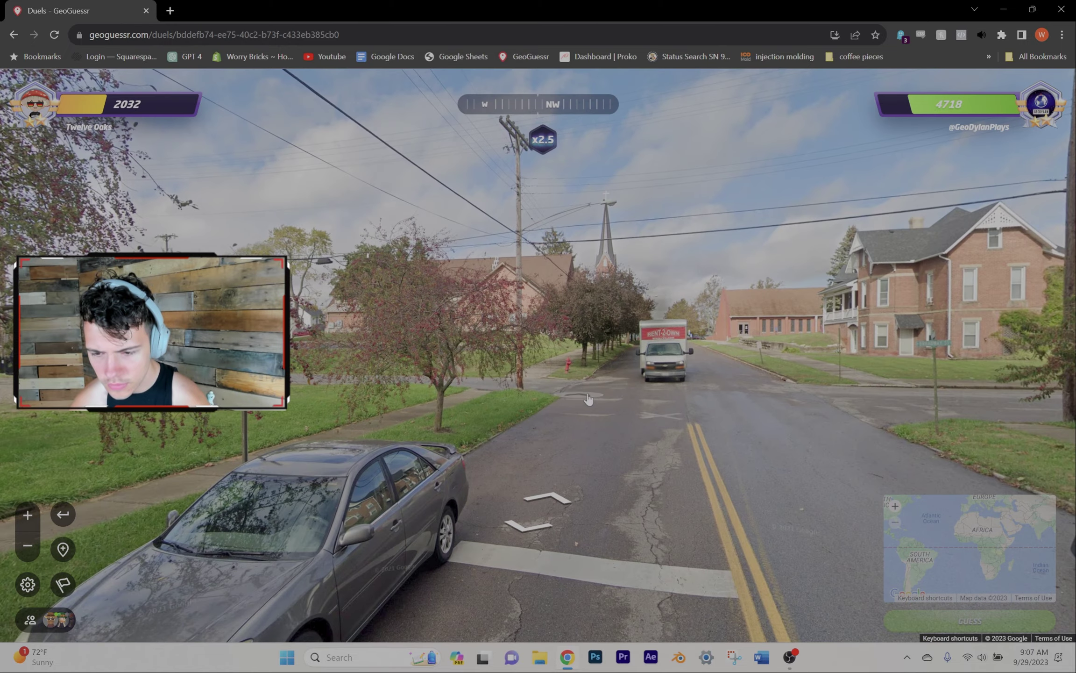
{"action": "left_click", "coordinate": [586, 399]}
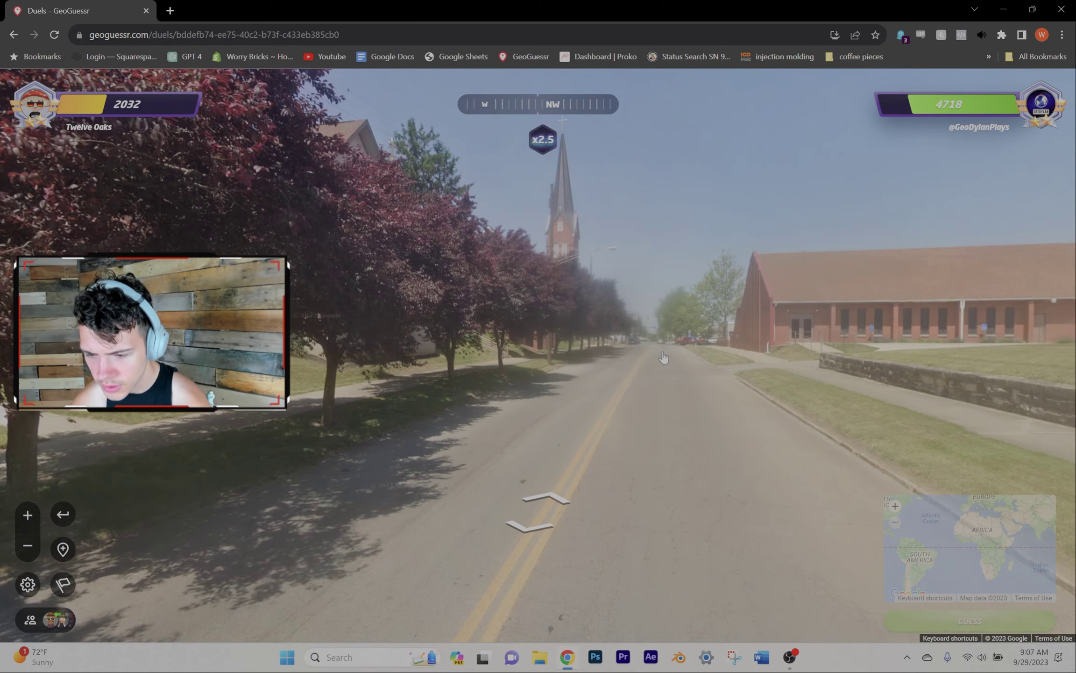
{"action": "left_click", "coordinate": [663, 358]}
{"action": "left_click", "coordinate": [701, 429]}
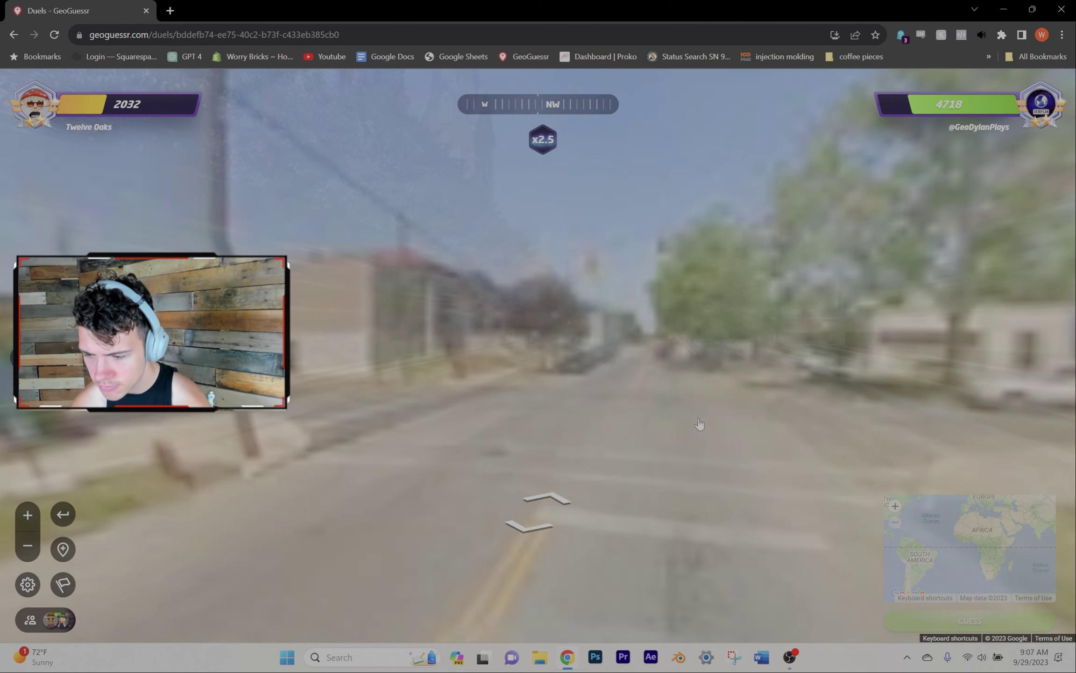
{"action": "left_click", "coordinate": [450, 426]}
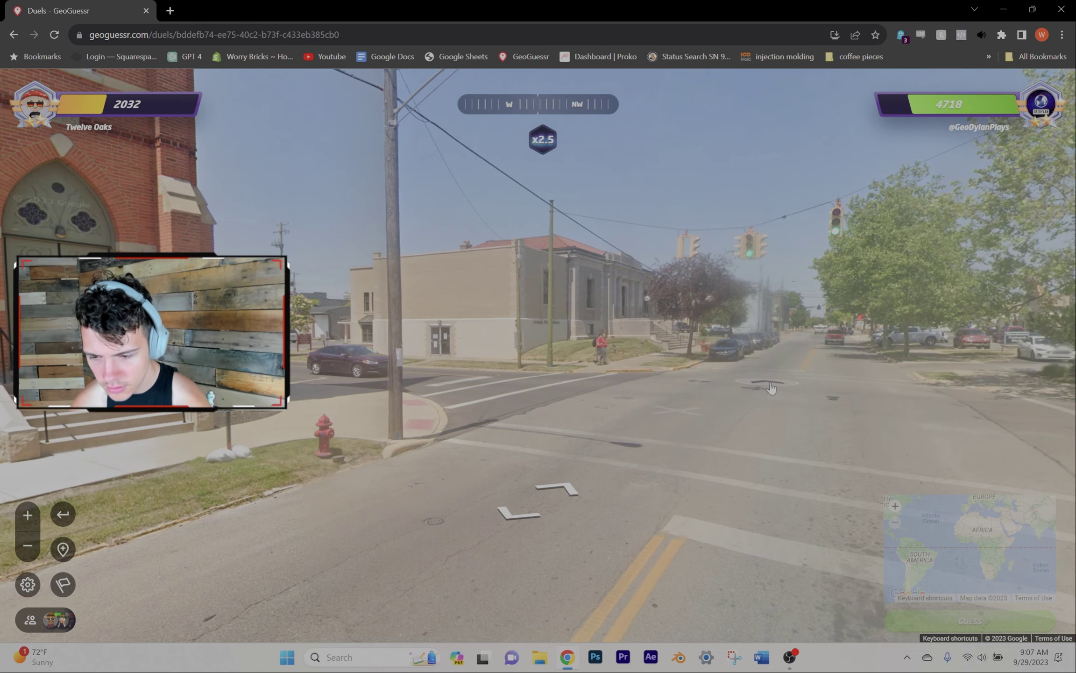
{"action": "left_click", "coordinate": [734, 371]}
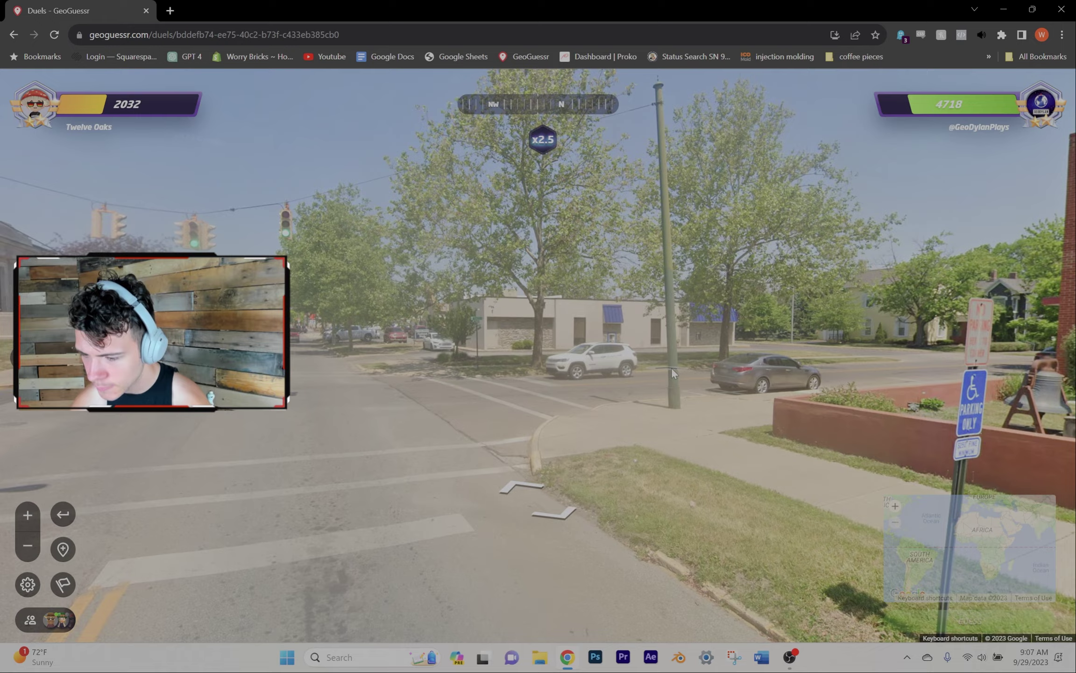
{"action": "left_click", "coordinate": [672, 373]}
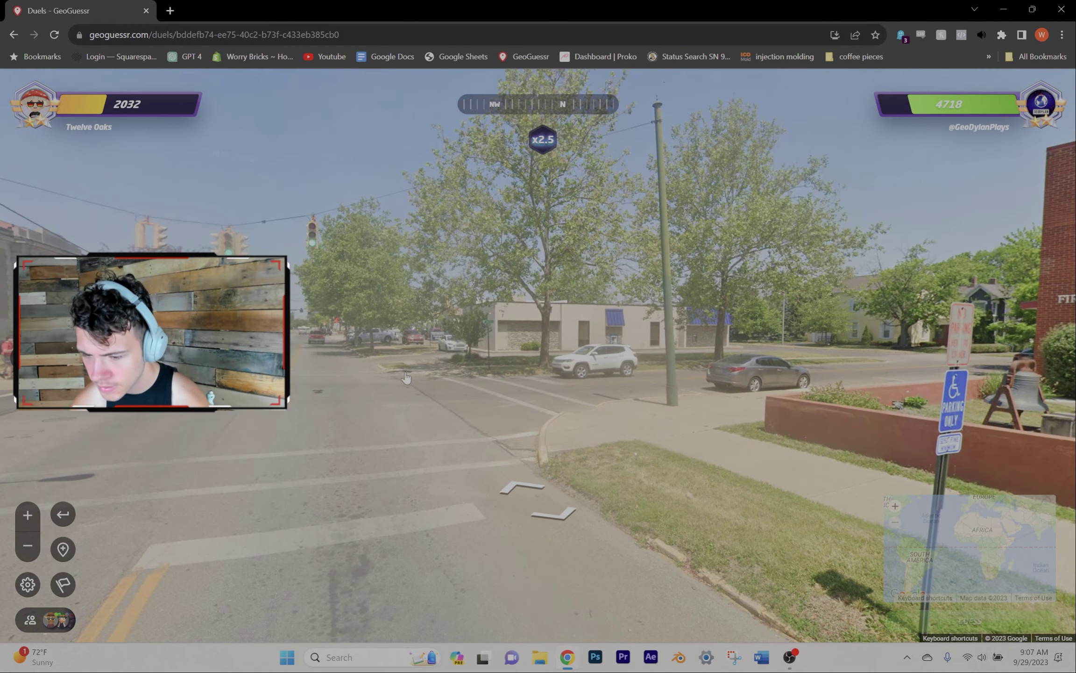
{"action": "left_click", "coordinate": [530, 365]}
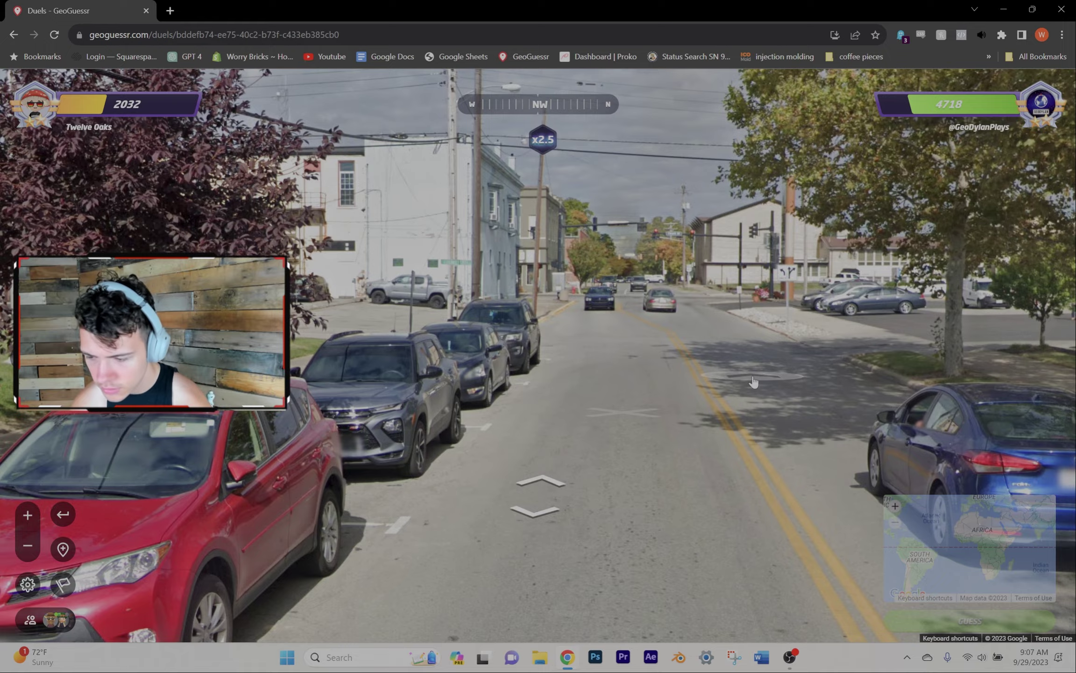
Continue down the tree-lined street and look around toward the gas station.
{"action": "left_click_drag", "start_coordinate": [751, 381], "coordinate": [695, 334]}
{"action": "left_click", "coordinate": [695, 332]}
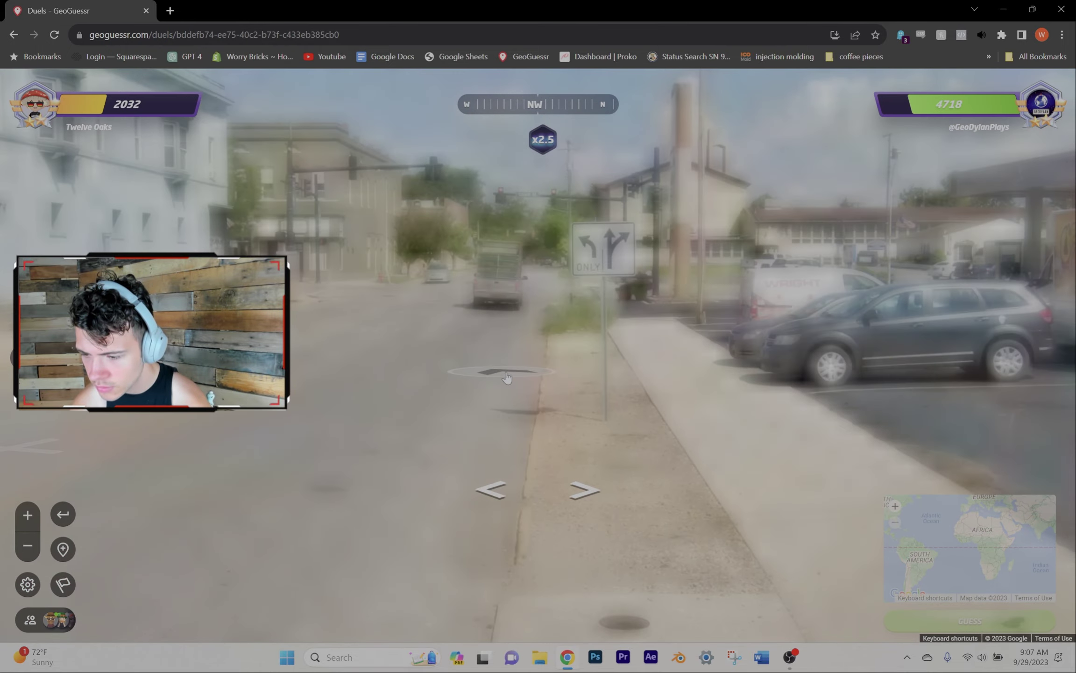
{"action": "left_click", "coordinate": [352, 424]}
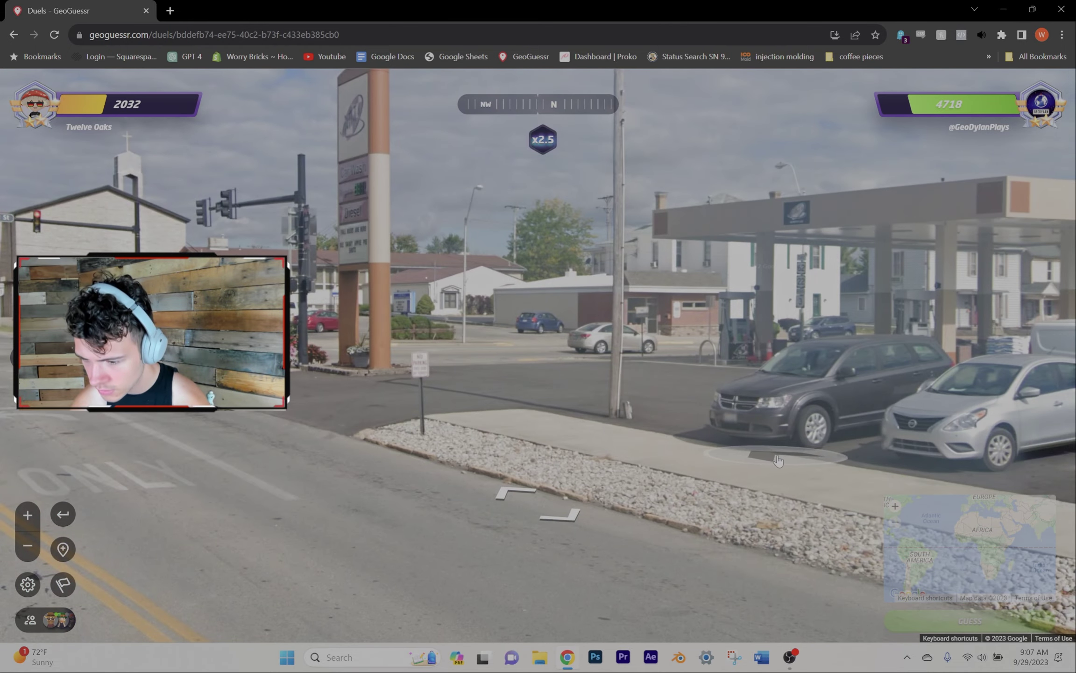
{"action": "mouse_move", "coordinate": [749, 445]}
{"action": "left_mouse_down"}
{"action": "mouse_move", "coordinate": [362, 379]}
{"action": "mouse_move", "coordinate": [718, 366]}
{"action": "left_mouse_up"}
{"action": "mouse_move", "coordinate": [390, 328]}
{"action": "left_mouse_down"}
{"action": "mouse_move", "coordinate": [478, 455]}
{"action": "mouse_move", "coordinate": [886, 351]}
{"action": "left_mouse_up"}
Reach the downtown corner by the tattoo shop and attorney's office, then approach the green highway sign.
{"action": "left_click", "coordinate": [719, 353]}
{"action": "left_click", "coordinate": [773, 406]}
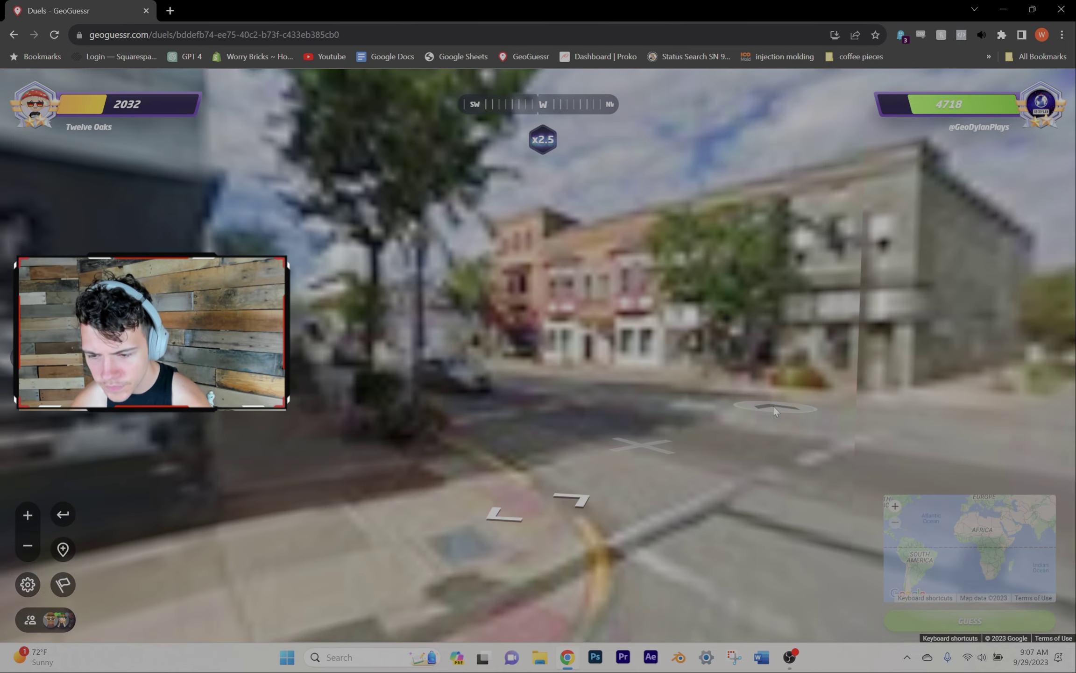
{"action": "left_click", "coordinate": [651, 396]}
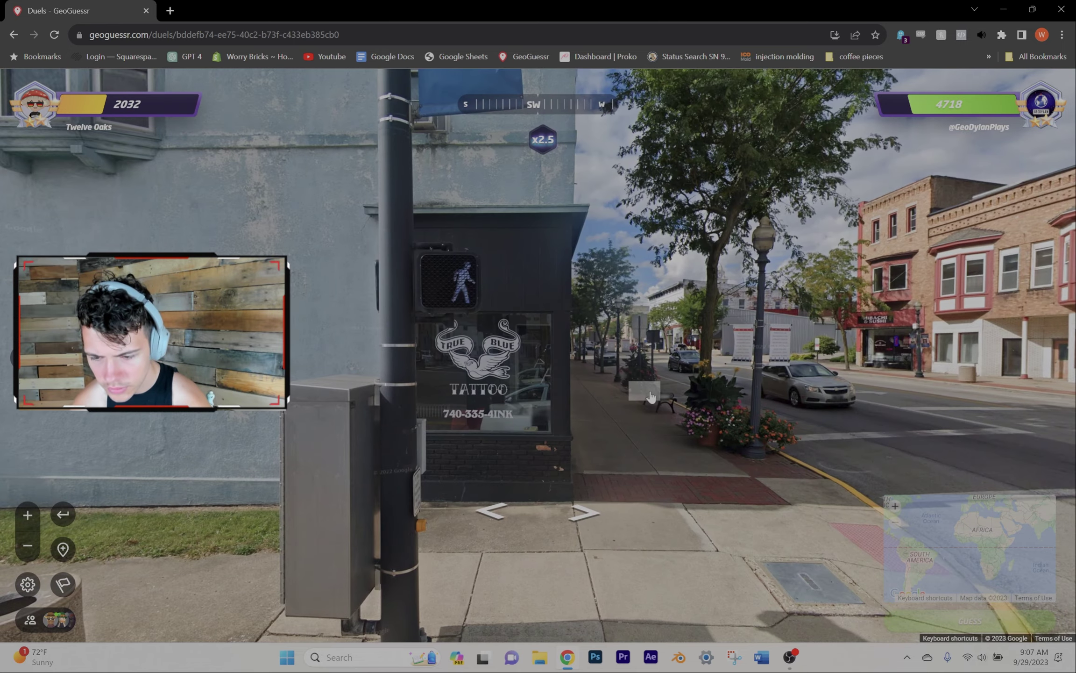
{"action": "left_click", "coordinate": [945, 437]}
{"action": "left_click_drag", "start_coordinate": [238, 413], "coordinate": [592, 434]}
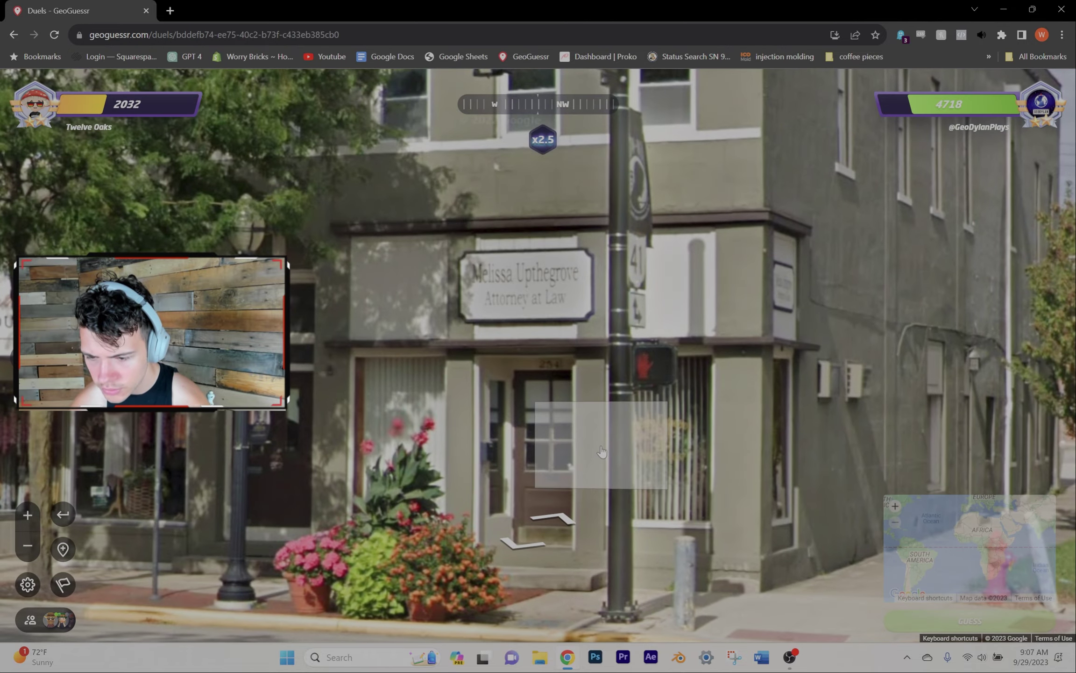
{"action": "left_click", "coordinate": [601, 452]}
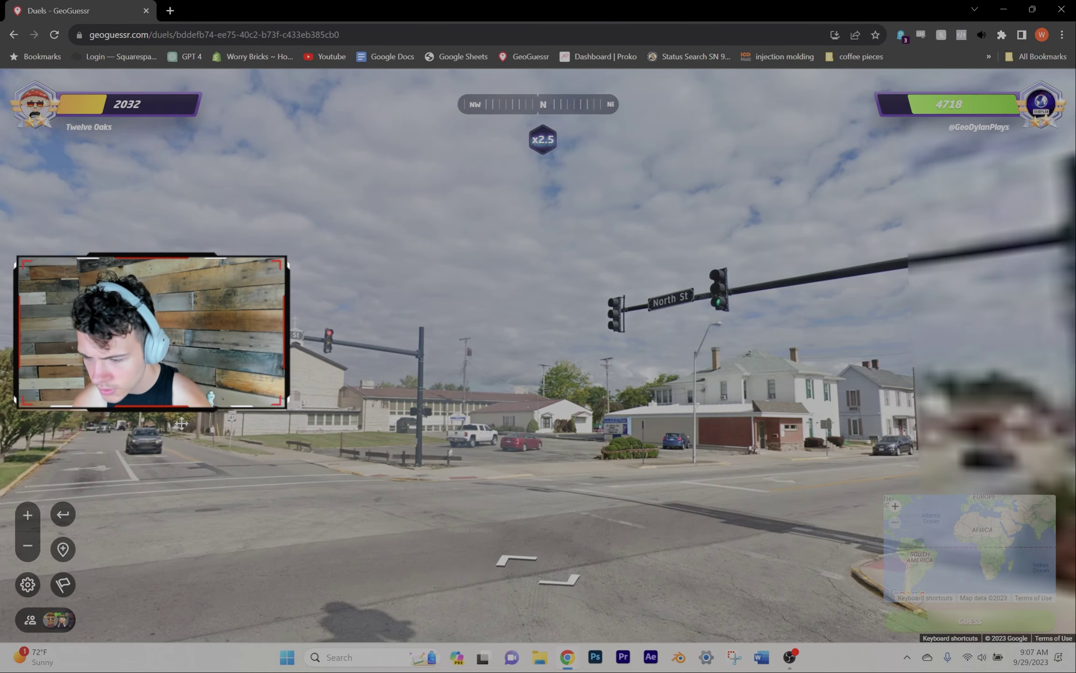
{"action": "left_click_drag", "start_coordinate": [602, 452], "coordinate": [362, 454]}
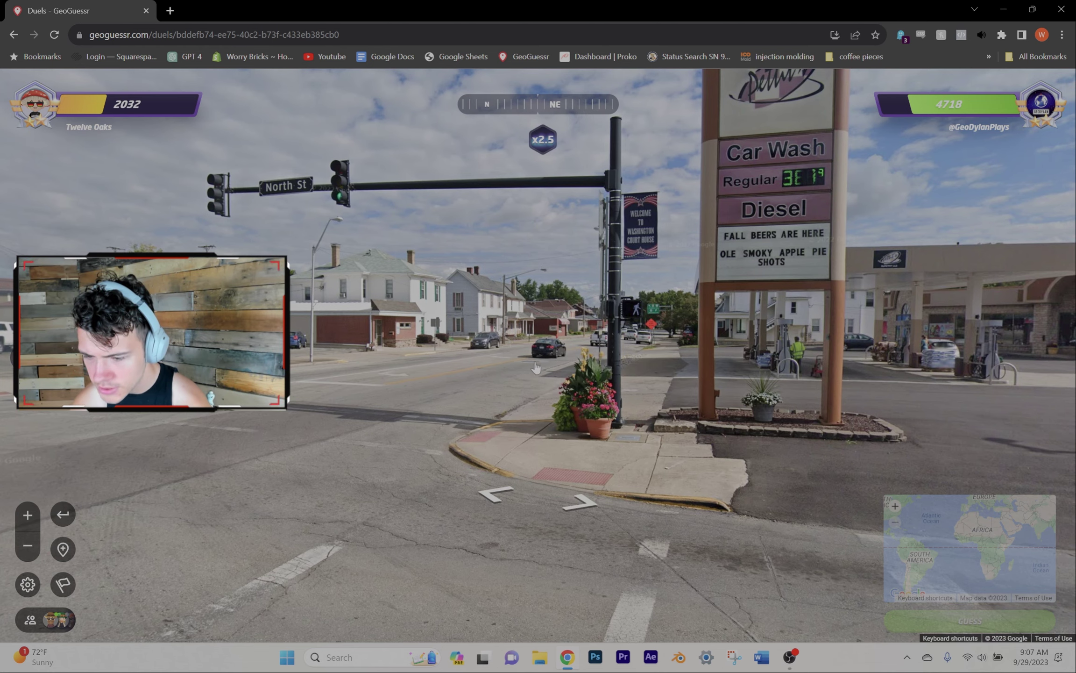
{"action": "left_click", "coordinate": [517, 363]}
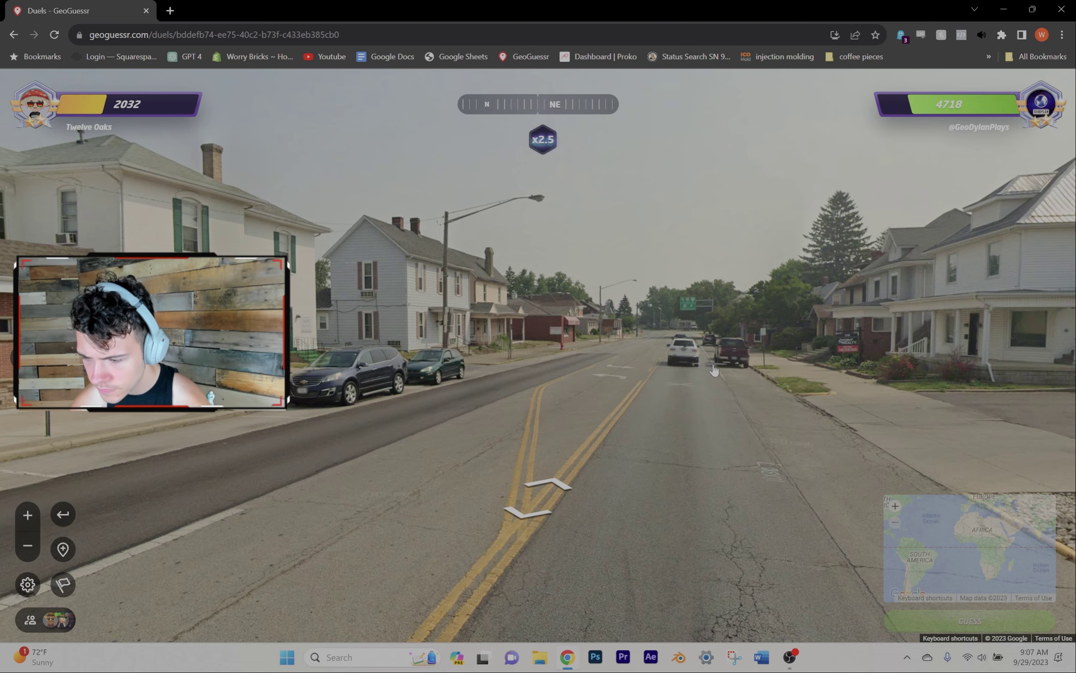
{"action": "key", "text": "Up"}
{"action": "key", "text": "Up"}
{"action": "key", "text": "Up"}
{"action": "key", "text": "Up"}
{"action": "scroll", "coordinate": [785, 433], "scroll_direction": "up", "scroll_amount": 1}
{"action": "scroll", "coordinate": [766, 438], "scroll_direction": "up", "scroll_amount": 2}
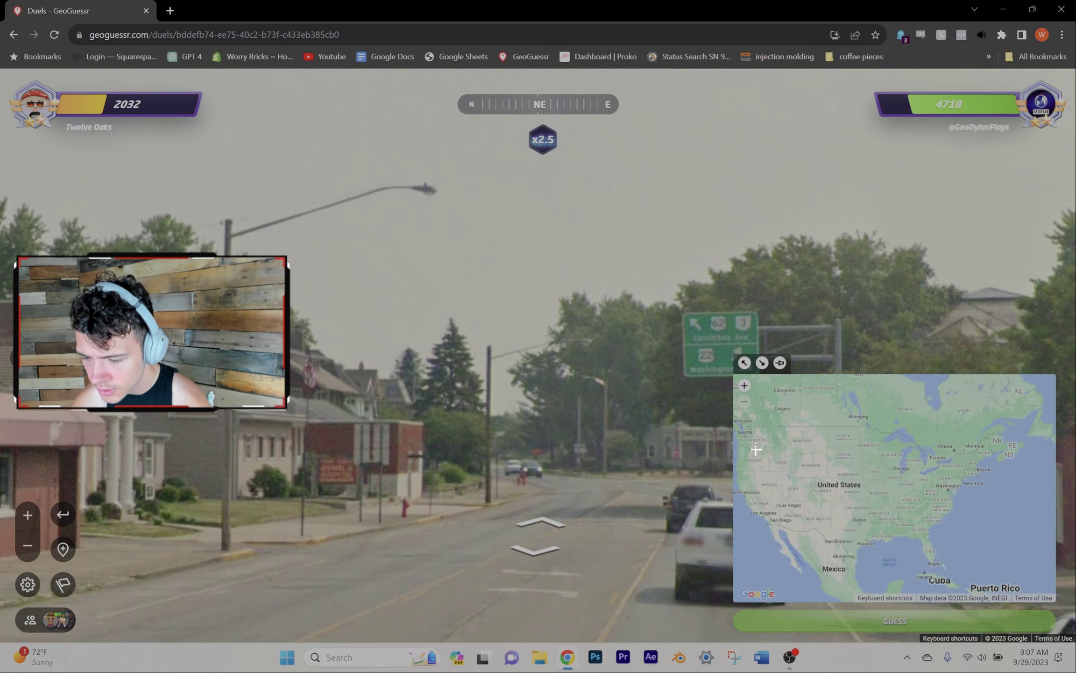
{"action": "scroll", "coordinate": [755, 439], "scroll_direction": "up", "scroll_amount": 2}
{"action": "scroll", "coordinate": [755, 440], "scroll_direction": "down", "scroll_amount": 1}
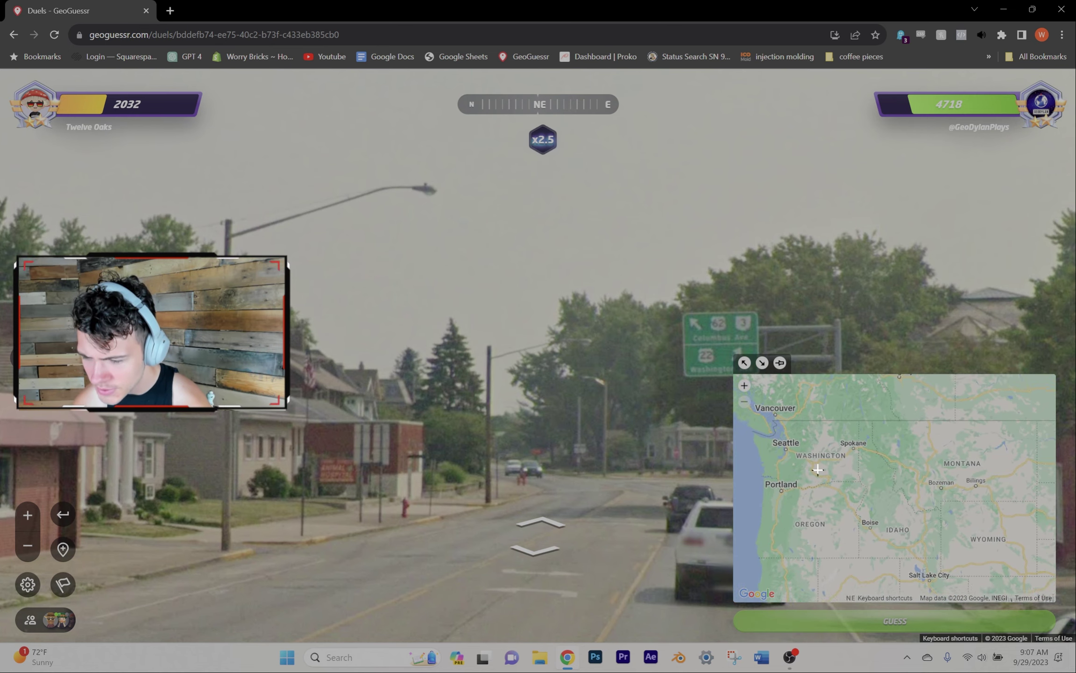
Step around the green highway sign, then move down the road to the next intersection.
{"action": "key", "text": "Down"}
{"action": "key", "text": "Down"}
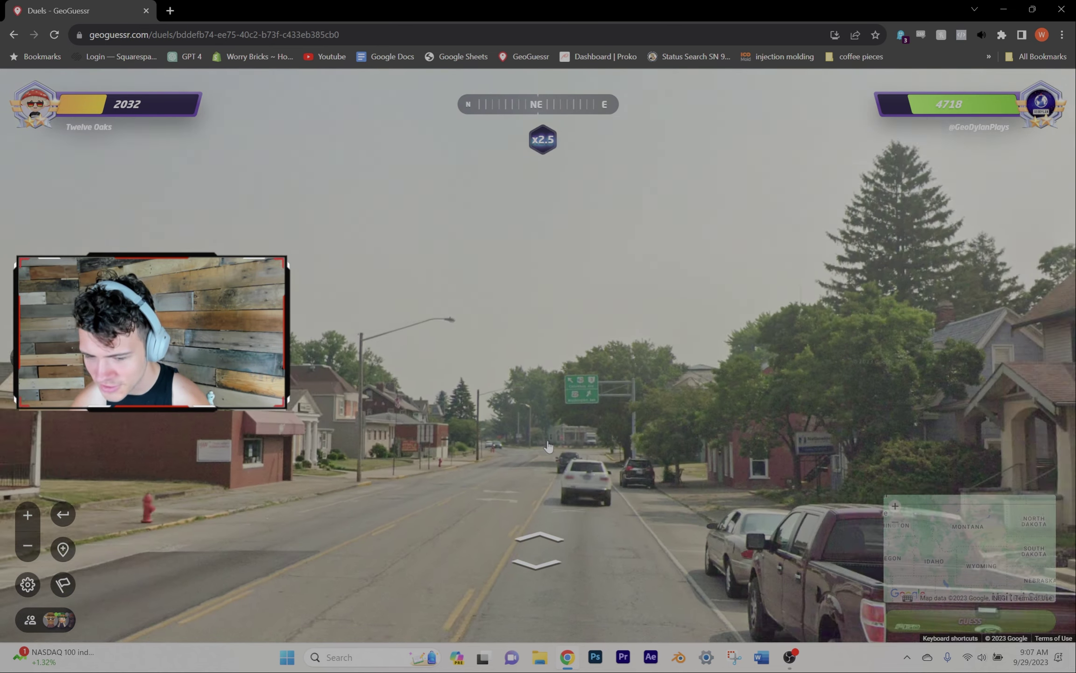
{"action": "key", "text": "Up"}
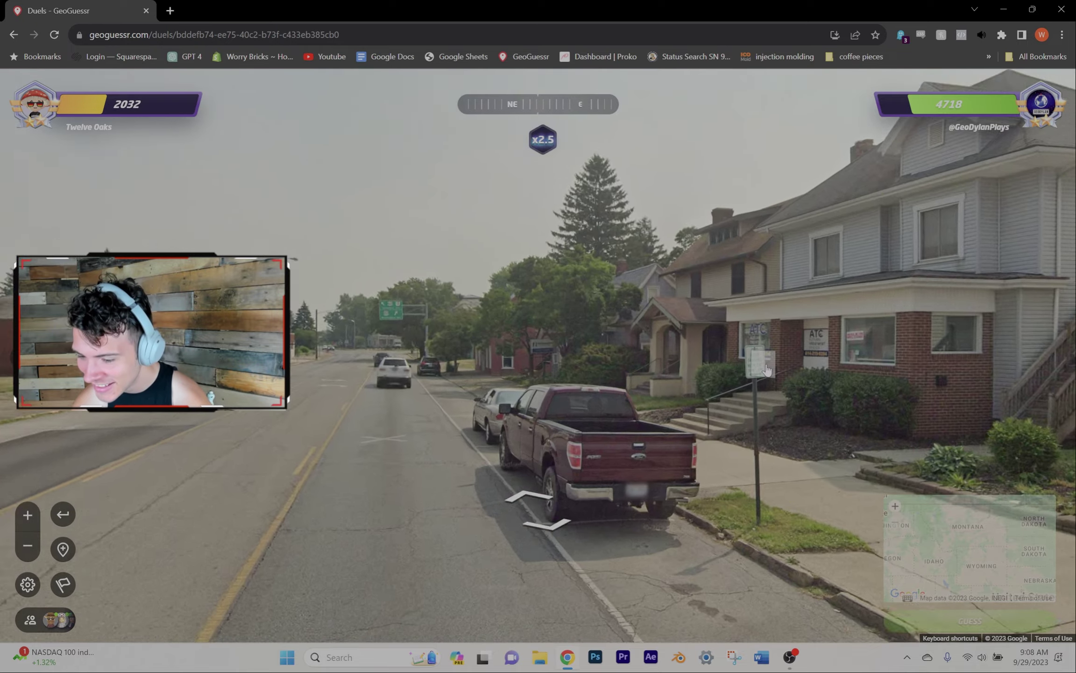
{"action": "scroll", "coordinate": [755, 478], "scroll_direction": "up", "scroll_amount": 2}
{"action": "scroll", "coordinate": [755, 478], "scroll_direction": "down", "scroll_amount": 2}
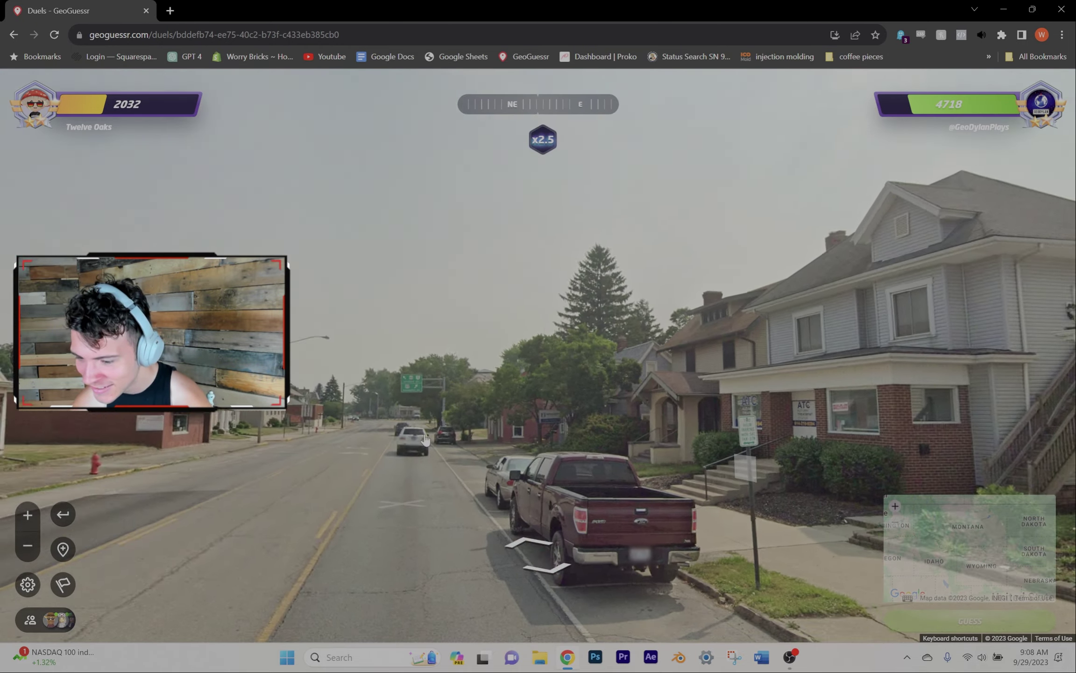
{"action": "left_click_drag", "start_coordinate": [754, 478], "coordinate": [906, 408]}
{"action": "key", "text": "Up"}
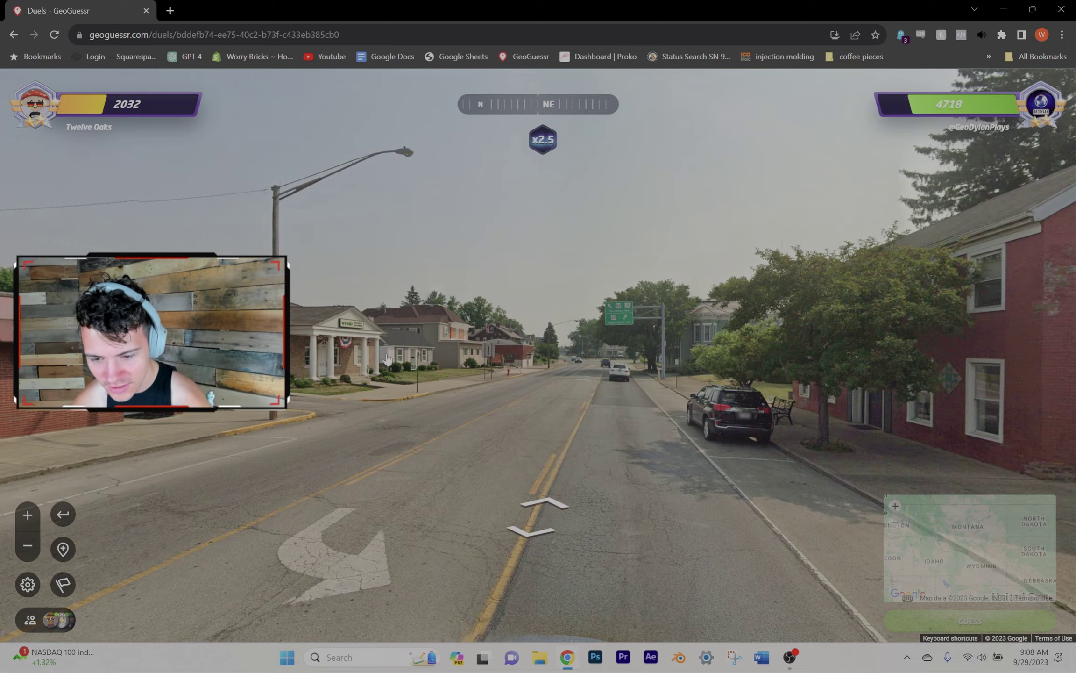
{"action": "scroll", "coordinate": [377, 357], "scroll_direction": "up", "scroll_amount": 3}
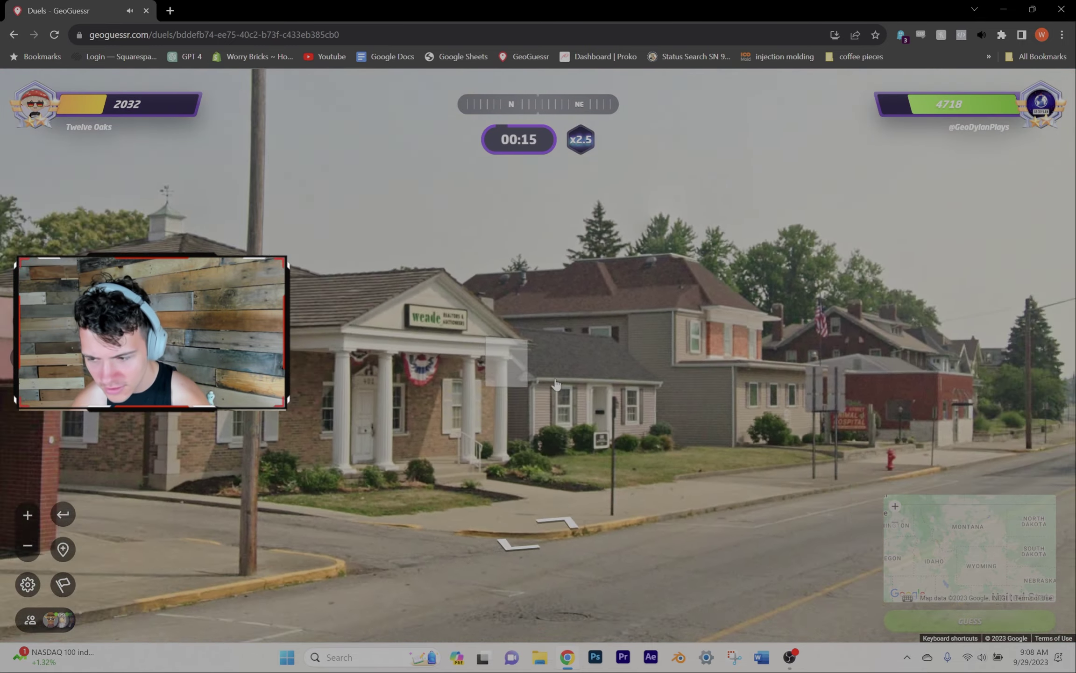
{"action": "scroll", "coordinate": [570, 390], "scroll_direction": "down", "scroll_amount": 3}
{"action": "left_click_drag", "start_coordinate": [569, 390], "coordinate": [471, 379]}
{"action": "key", "text": "Up"}
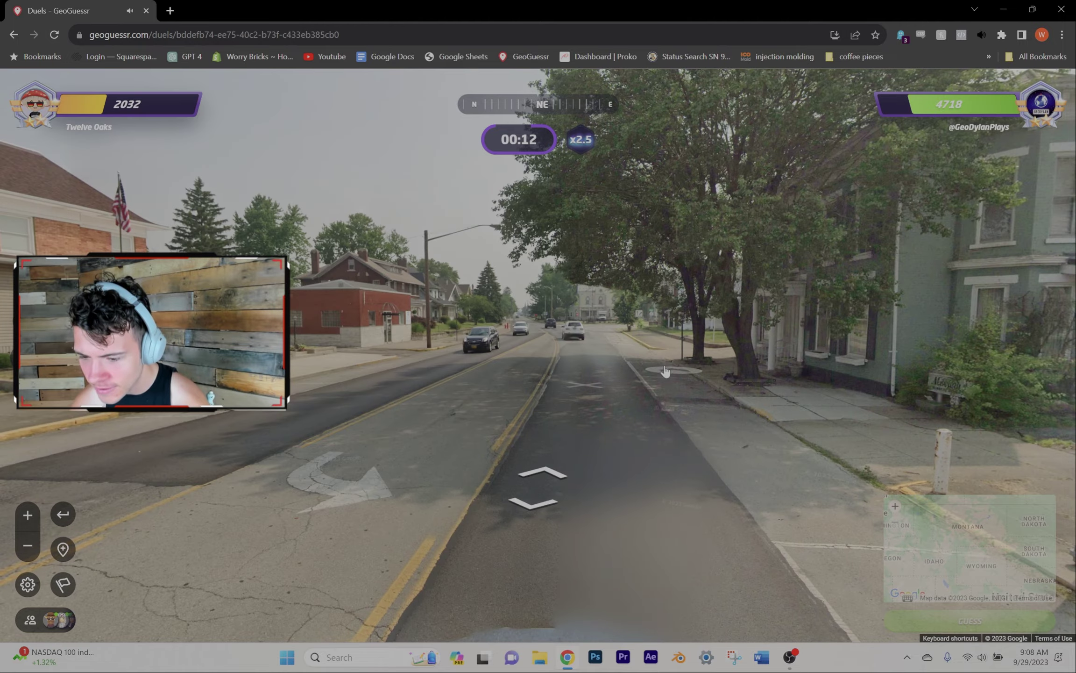
{"action": "key", "text": "Up"}
{"action": "key", "text": "Up"}
{"action": "key", "text": "Up"}
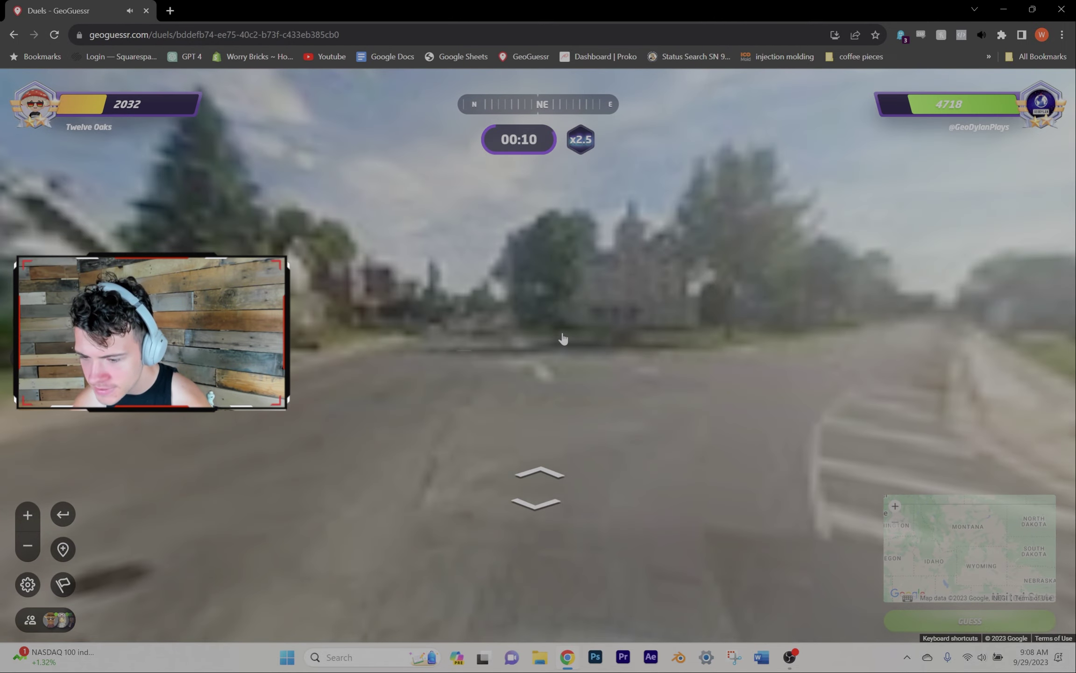
{"action": "scroll", "coordinate": [562, 340], "scroll_direction": "up", "scroll_amount": 3}
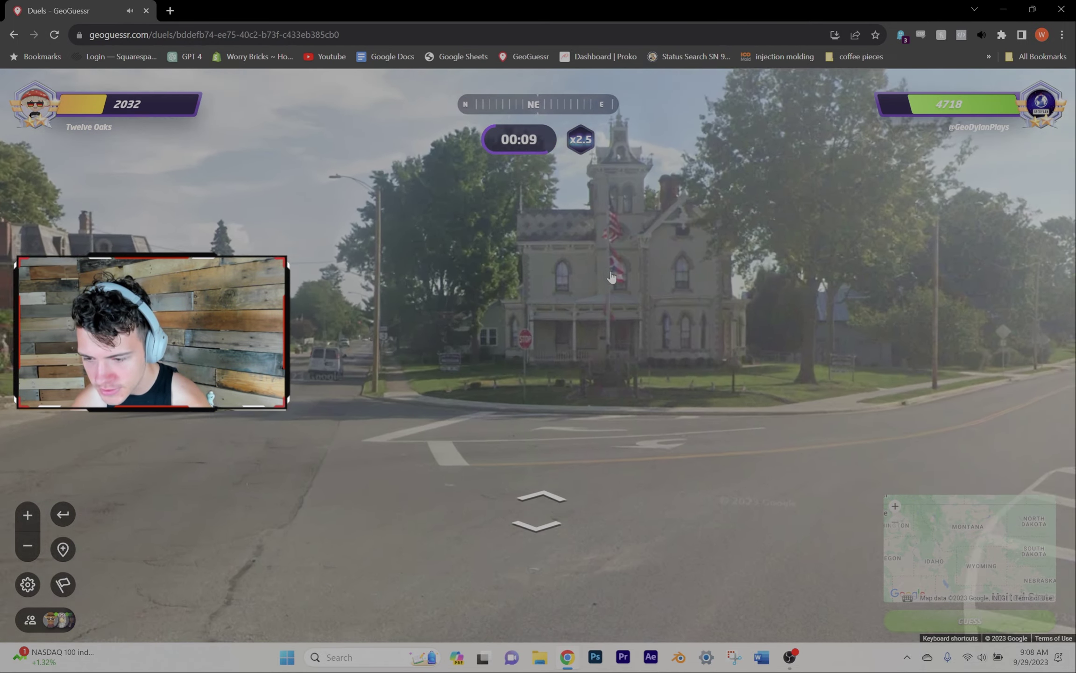
{"action": "scroll", "coordinate": [606, 284], "scroll_direction": "up", "scroll_amount": 2}
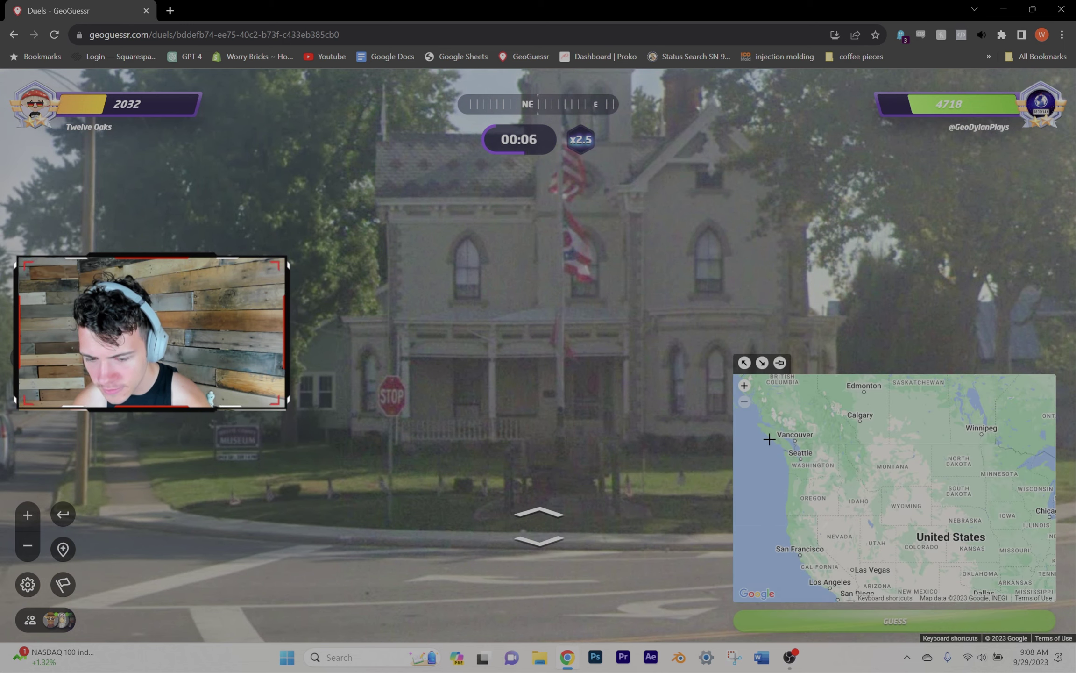
{"action": "scroll", "coordinate": [328, 454], "scroll_direction": "up", "scroll_amount": 1}
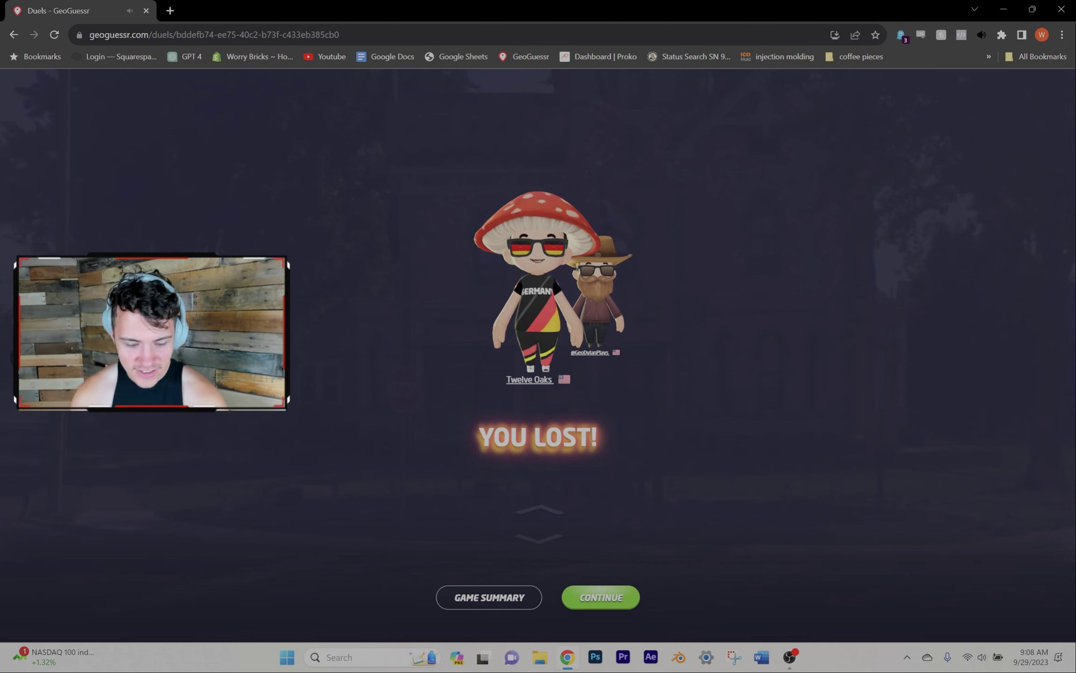
Return to the party lobby, view the duel settings without changing them, and start another duel.
{"action": "left_click", "coordinate": [585, 612]}
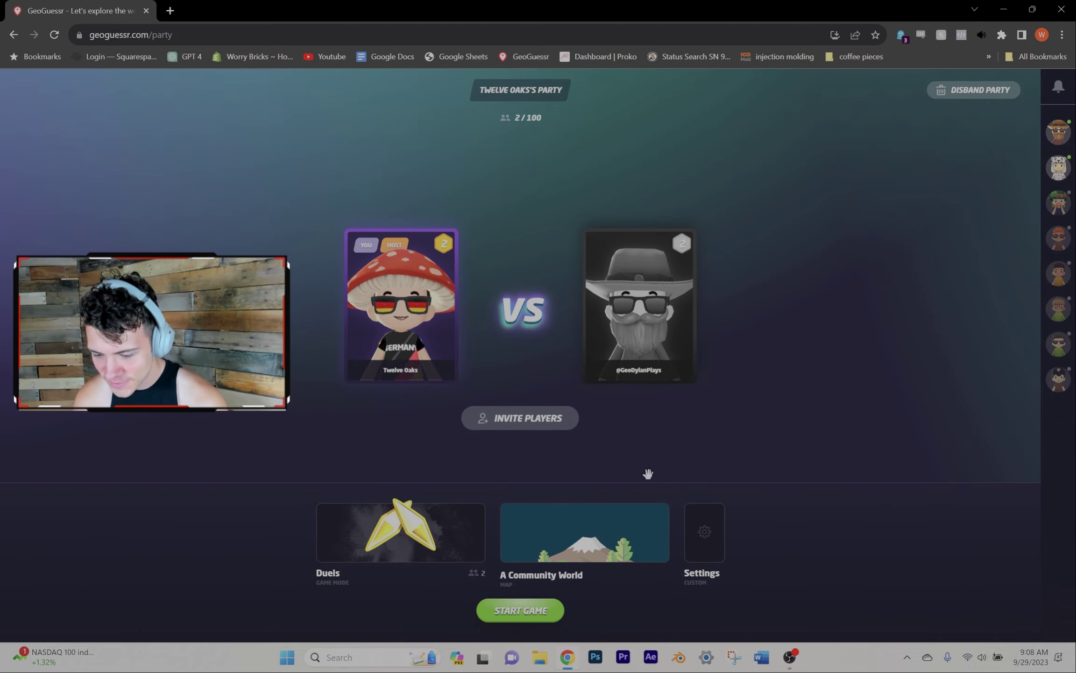
{"action": "left_click", "coordinate": [648, 559]}
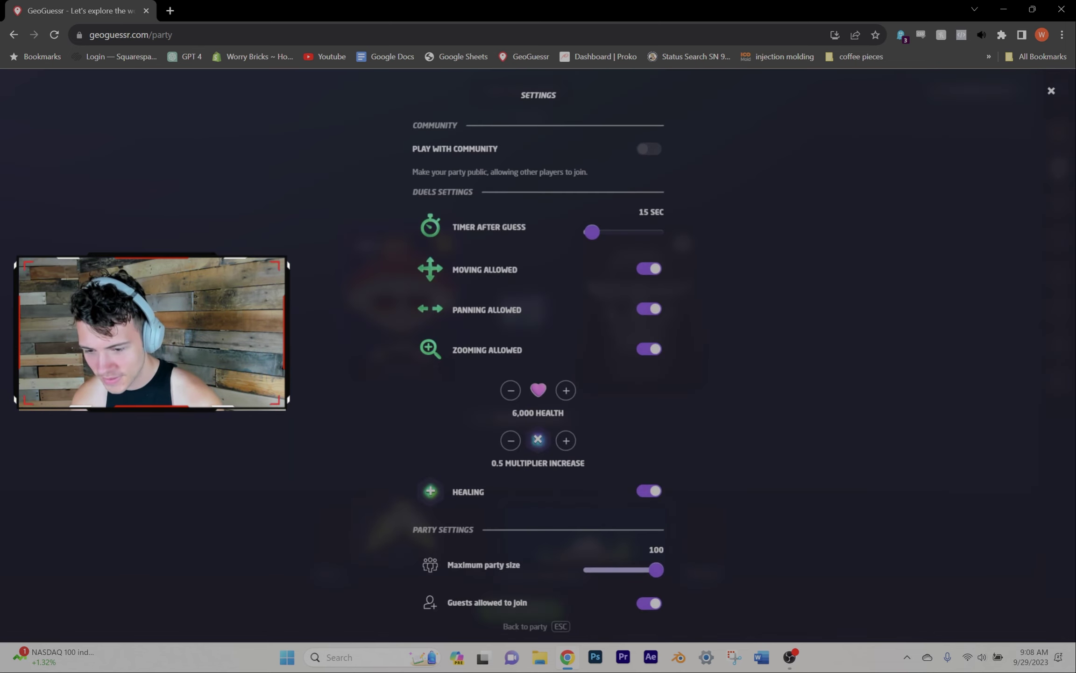
{"action": "left_click", "coordinate": [833, 306]}
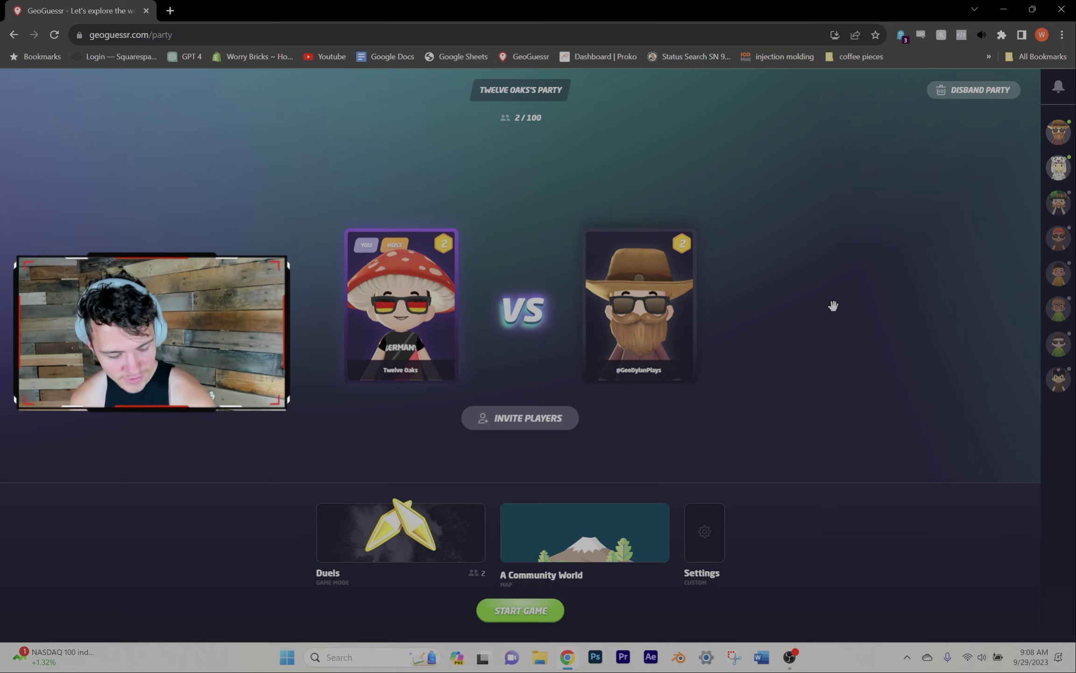
{"action": "left_click", "coordinate": [521, 614]}
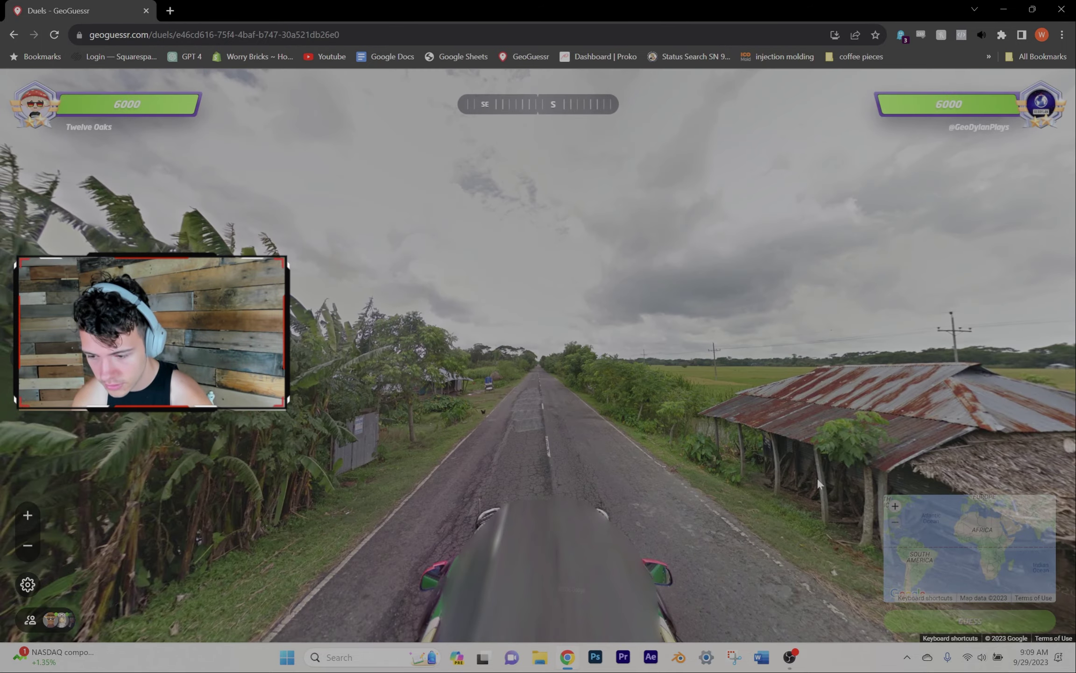
Look around the round 1 road and drop the guess marker near Tripura, Bangladesh.
{"action": "mouse_move", "coordinate": [818, 477]}
{"action": "left_mouse_down"}
{"action": "mouse_move", "coordinate": [687, 329]}
{"action": "mouse_move", "coordinate": [521, 336]}
{"action": "left_mouse_up"}
{"action": "scroll", "coordinate": [940, 491], "scroll_direction": "up", "scroll_amount": 2}
{"action": "scroll", "coordinate": [941, 491], "scroll_direction": "up", "scroll_amount": 2}
{"action": "scroll", "coordinate": [941, 490], "scroll_direction": "up", "scroll_amount": 1}
{"action": "left_click", "coordinate": [888, 480]}
{"action": "scroll", "coordinate": [889, 480], "scroll_direction": "up", "scroll_amount": 1}
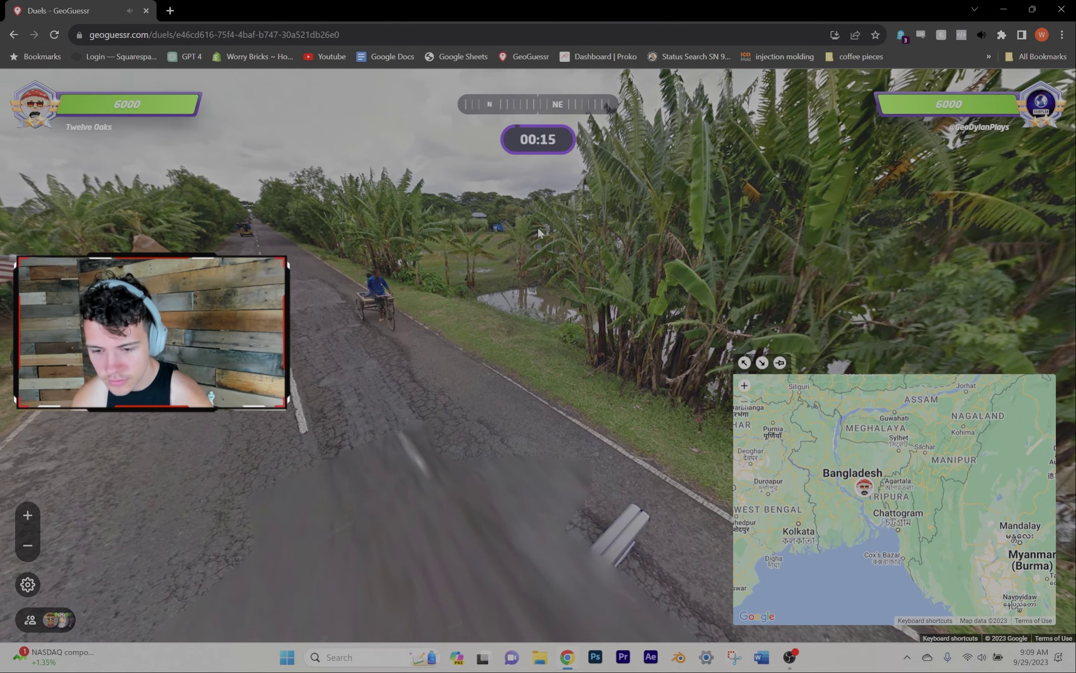
{"action": "left_click_drag", "start_coordinate": [883, 336], "coordinate": [476, 355]}
{"action": "left_click", "coordinate": [475, 355]}
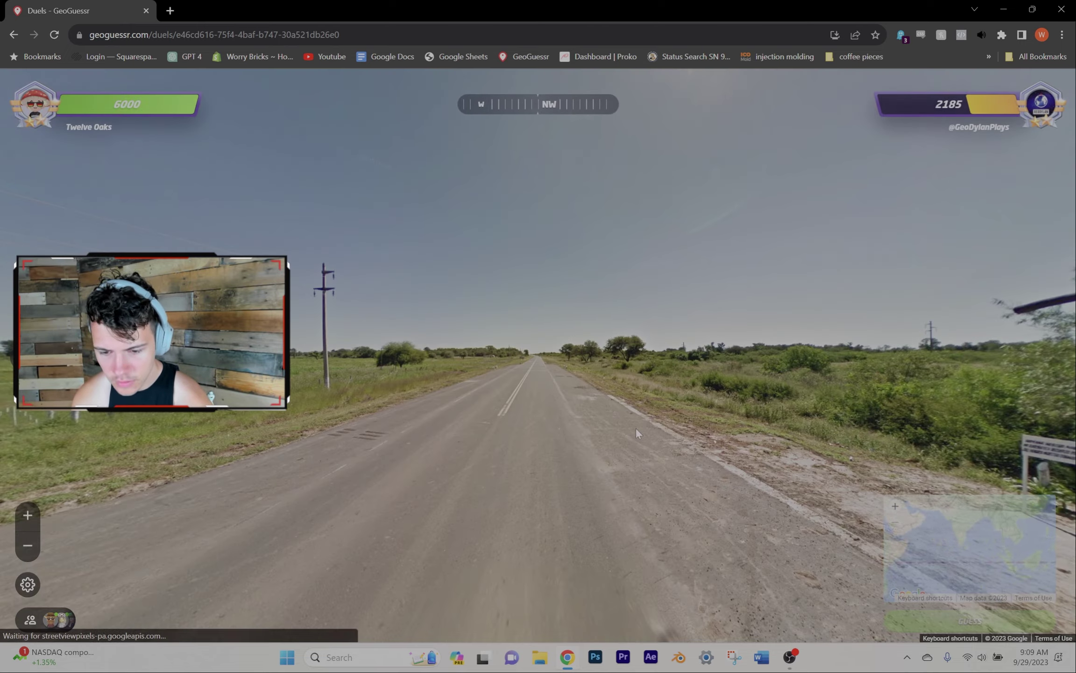
Explore the highway around the PALO SANTO sign, roadside cross and dirt junction.
{"action": "left_click_drag", "start_coordinate": [636, 428], "coordinate": [563, 338]}
{"action": "scroll", "coordinate": [403, 412], "scroll_direction": "up", "scroll_amount": 3}
{"action": "scroll", "coordinate": [403, 412], "scroll_direction": "up", "scroll_amount": 1}
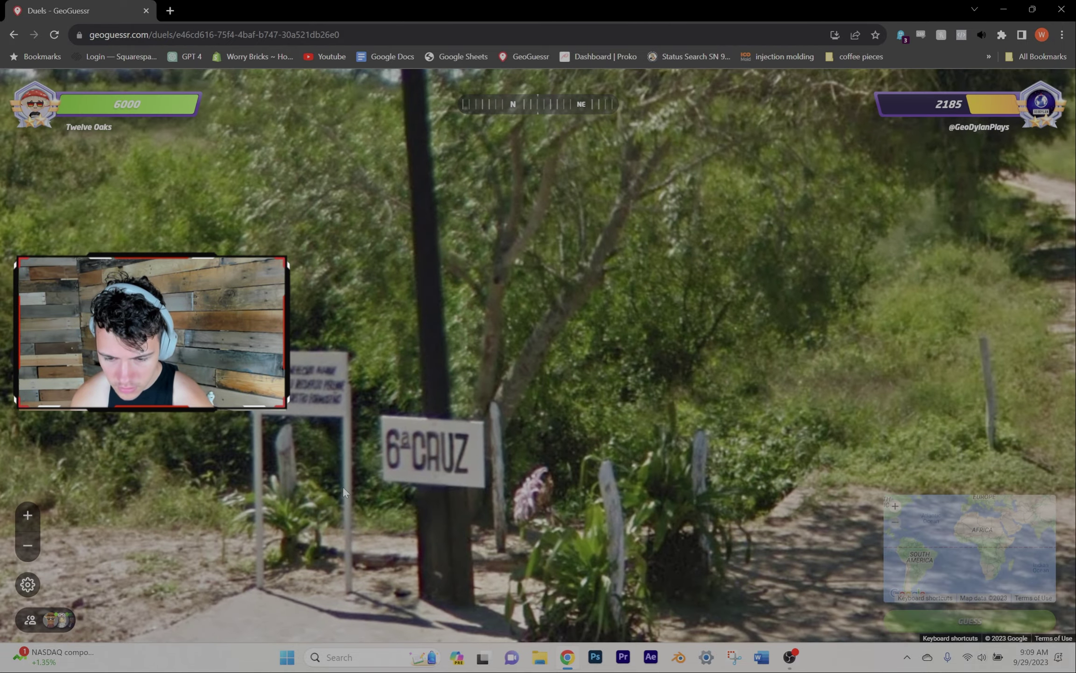
{"action": "scroll", "coordinate": [342, 485], "scroll_direction": "down", "scroll_amount": 4}
{"action": "left_click", "coordinate": [800, 437]}
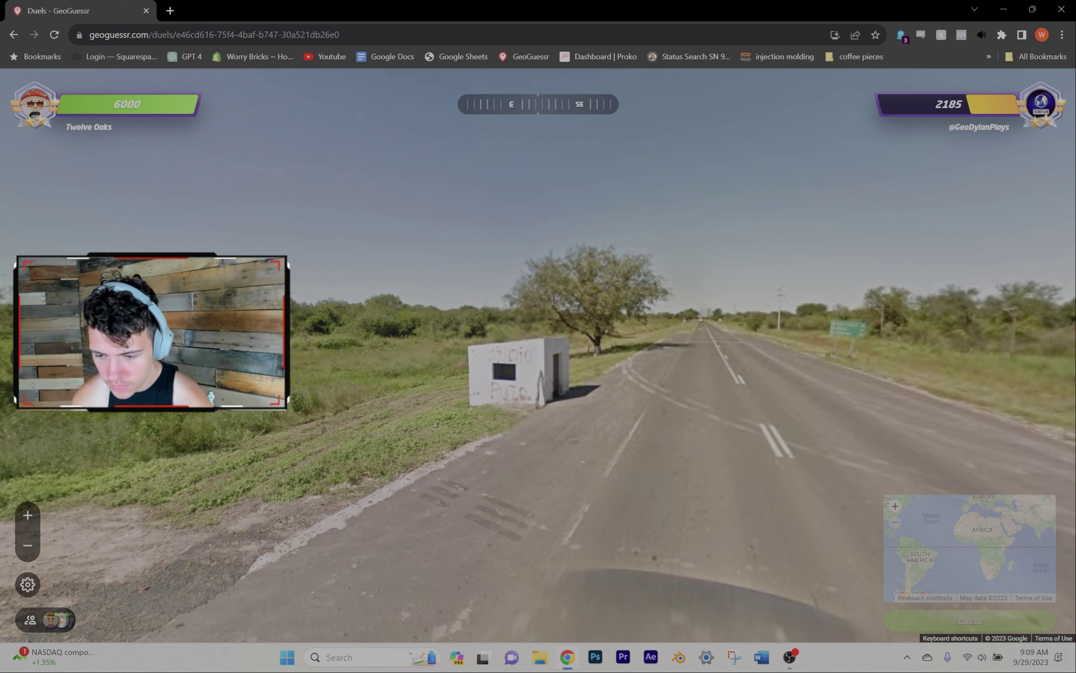
{"action": "left_click_drag", "start_coordinate": [873, 337], "coordinate": [735, 295]}
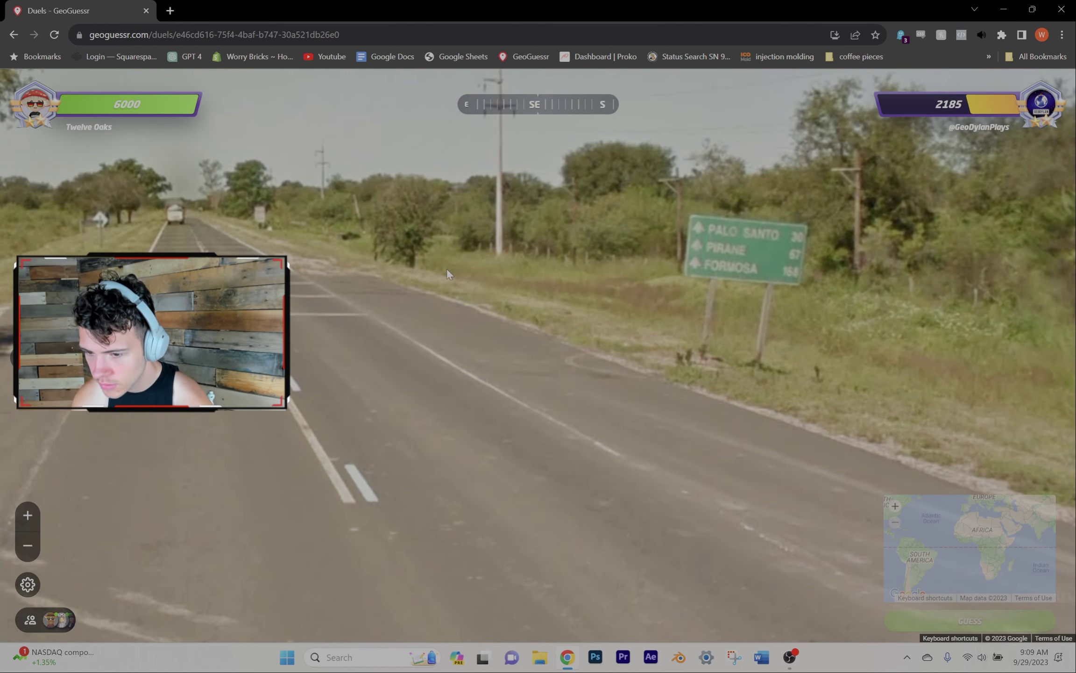
{"action": "left_click_drag", "start_coordinate": [448, 275], "coordinate": [604, 373]}
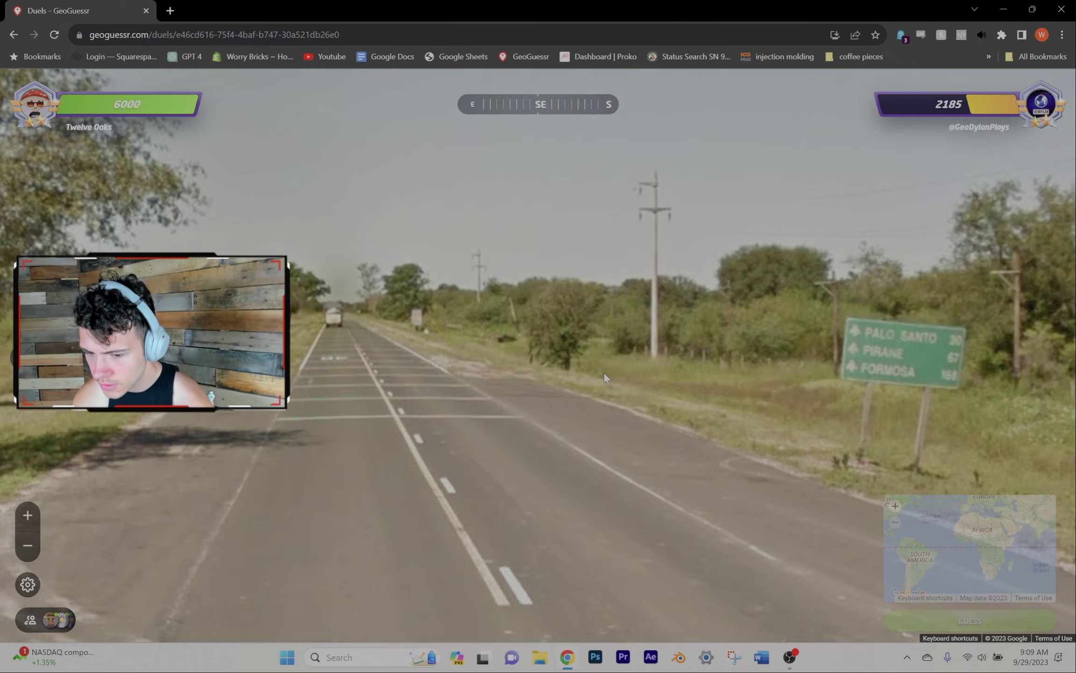
{"action": "left_click", "coordinate": [604, 371]}
{"action": "left_click", "coordinate": [330, 397]}
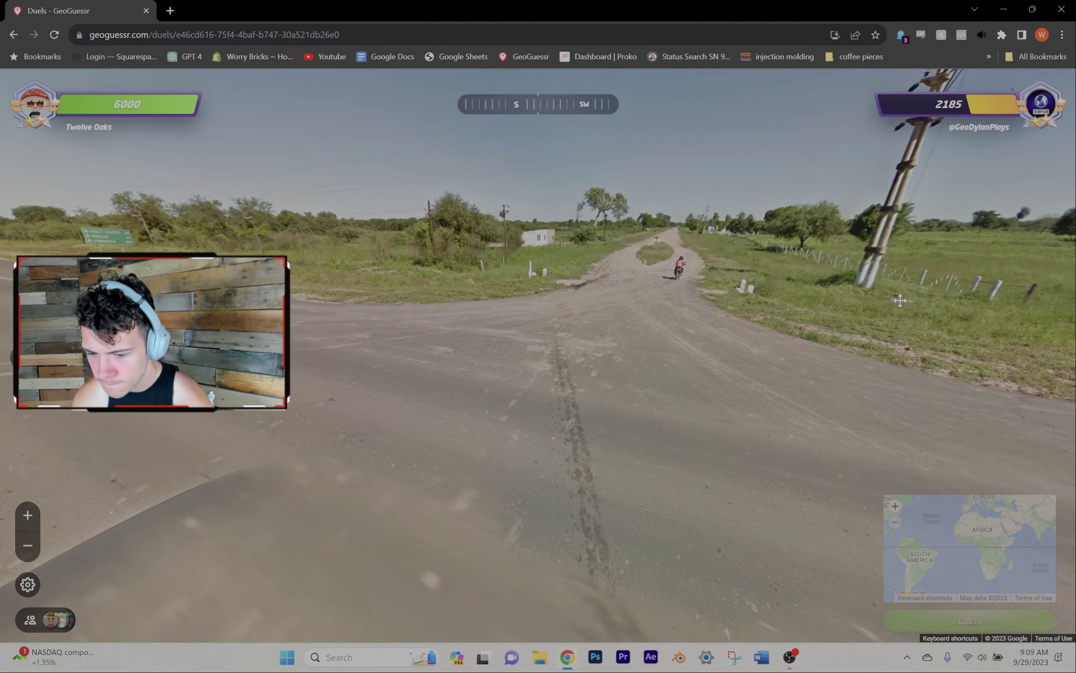
{"action": "left_click", "coordinate": [619, 373]}
{"action": "left_click", "coordinate": [530, 343]}
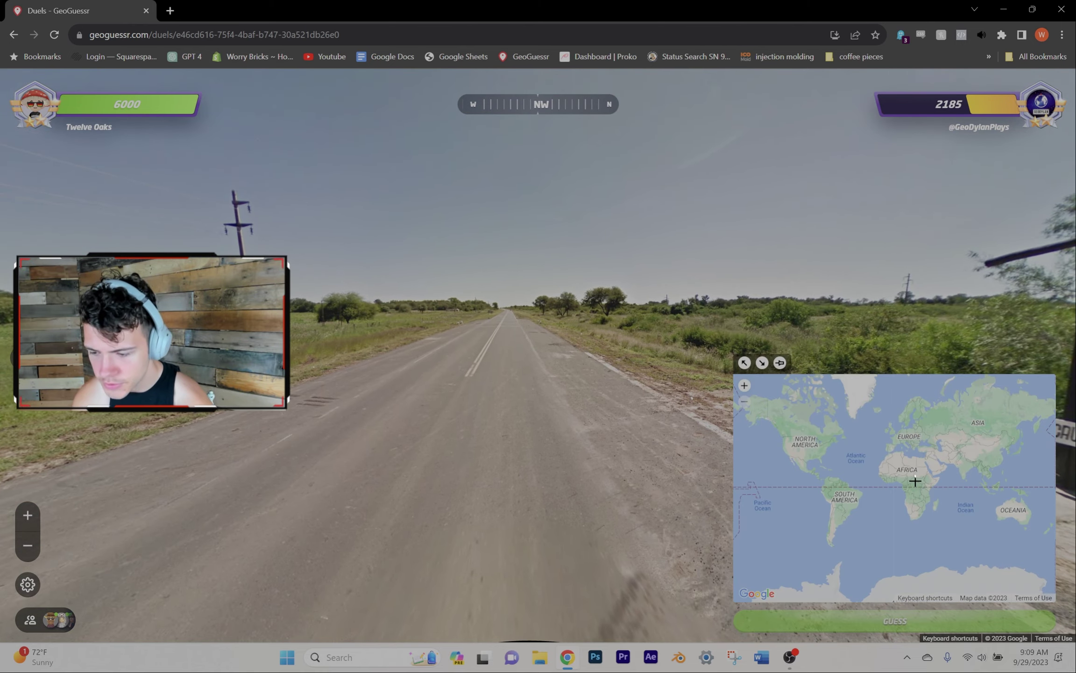
{"action": "scroll", "coordinate": [846, 512], "scroll_direction": "up", "scroll_amount": 2}
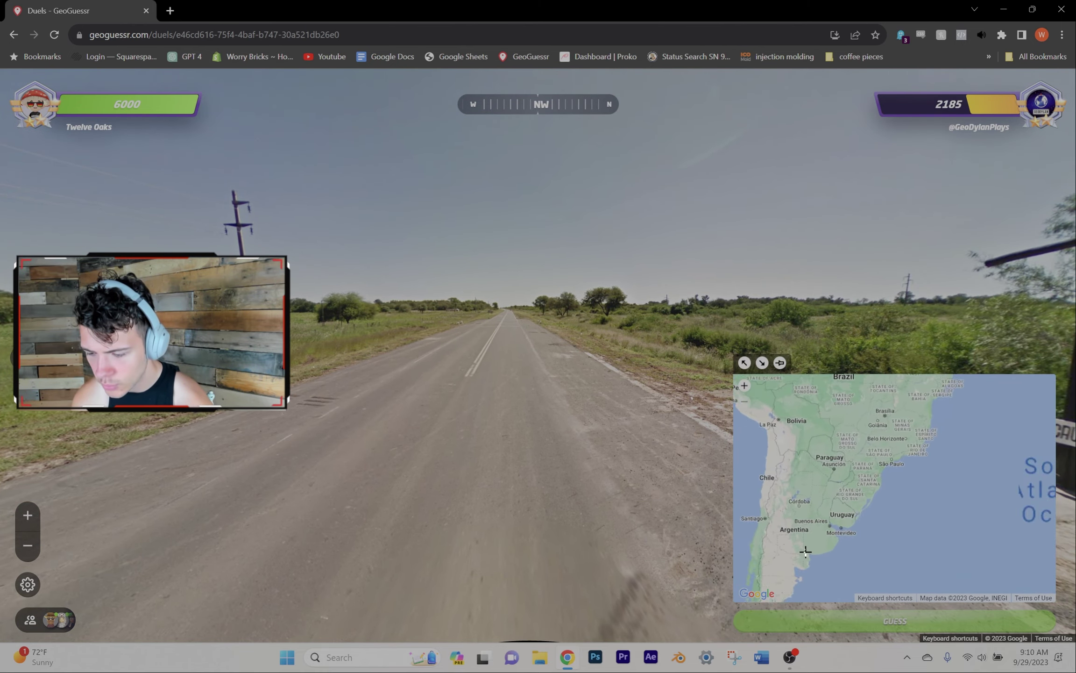
{"action": "scroll", "coordinate": [858, 544], "scroll_direction": "up", "scroll_amount": 1}
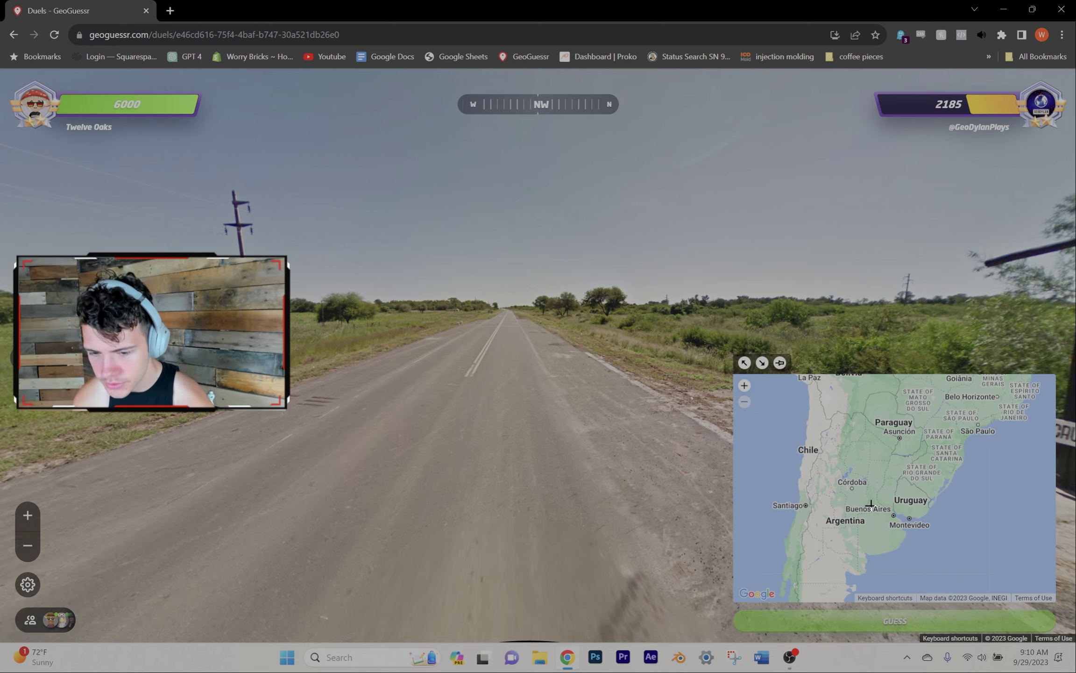
{"action": "left_click", "coordinate": [636, 423]}
{"action": "mouse_move", "coordinate": [695, 326]}
{"action": "left_mouse_down"}
{"action": "mouse_move", "coordinate": [589, 404]}
{"action": "mouse_move", "coordinate": [451, 422]}
{"action": "left_mouse_up"}
{"action": "mouse_move", "coordinate": [531, 405]}
{"action": "left_mouse_down"}
{"action": "mouse_move", "coordinate": [315, 365]}
{"action": "mouse_move", "coordinate": [651, 390]}
{"action": "mouse_move", "coordinate": [780, 385]}
{"action": "mouse_move", "coordinate": [398, 388]}
{"action": "left_mouse_up"}
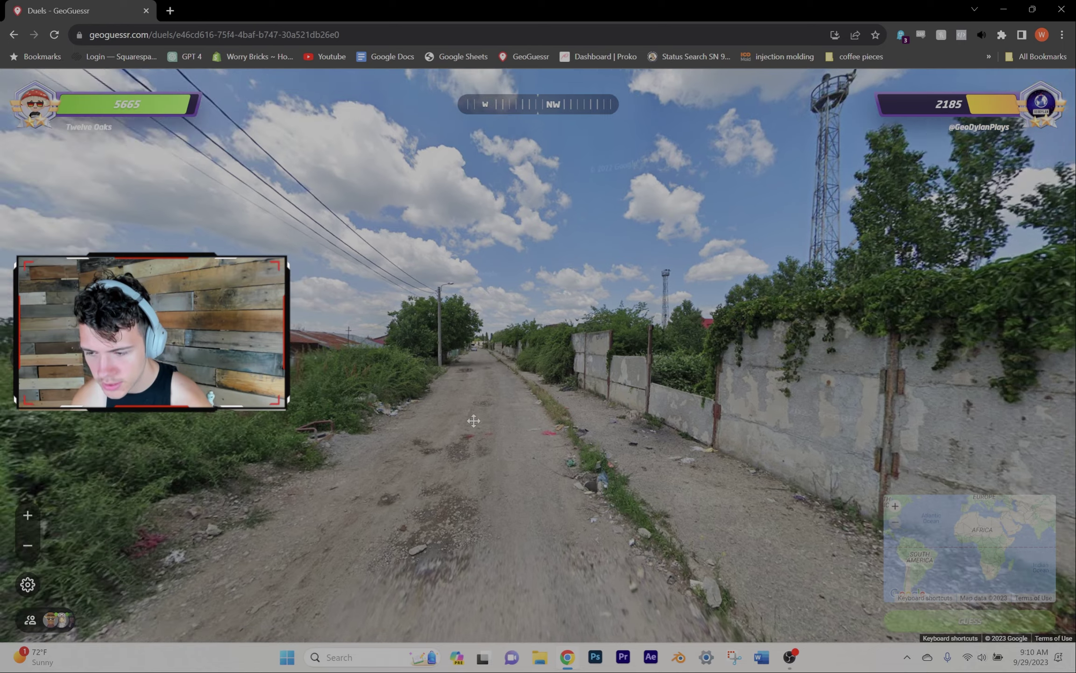
Explore the dirt road past the concrete pillars and ivy-covered wall.
{"action": "mouse_move", "coordinate": [474, 421]}
{"action": "left_mouse_down"}
{"action": "mouse_move", "coordinate": [688, 435]}
{"action": "mouse_move", "coordinate": [644, 465]}
{"action": "left_mouse_up"}
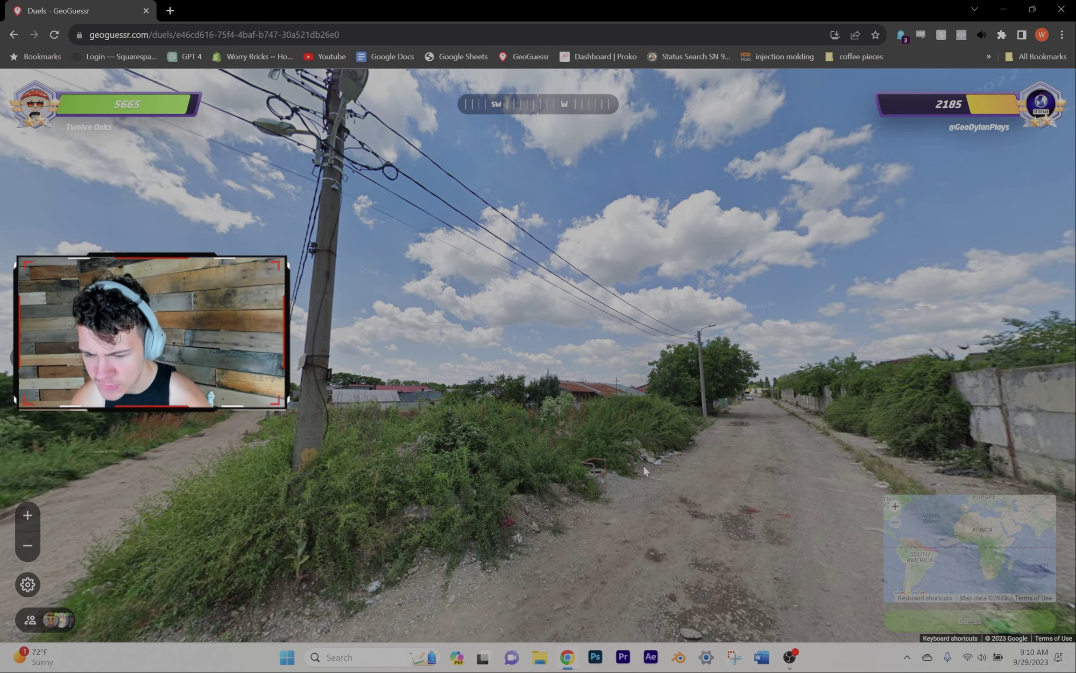
{"action": "scroll", "coordinate": [292, 445], "scroll_direction": "up", "scroll_amount": 2}
{"action": "scroll", "coordinate": [417, 518], "scroll_direction": "up", "scroll_amount": 3}
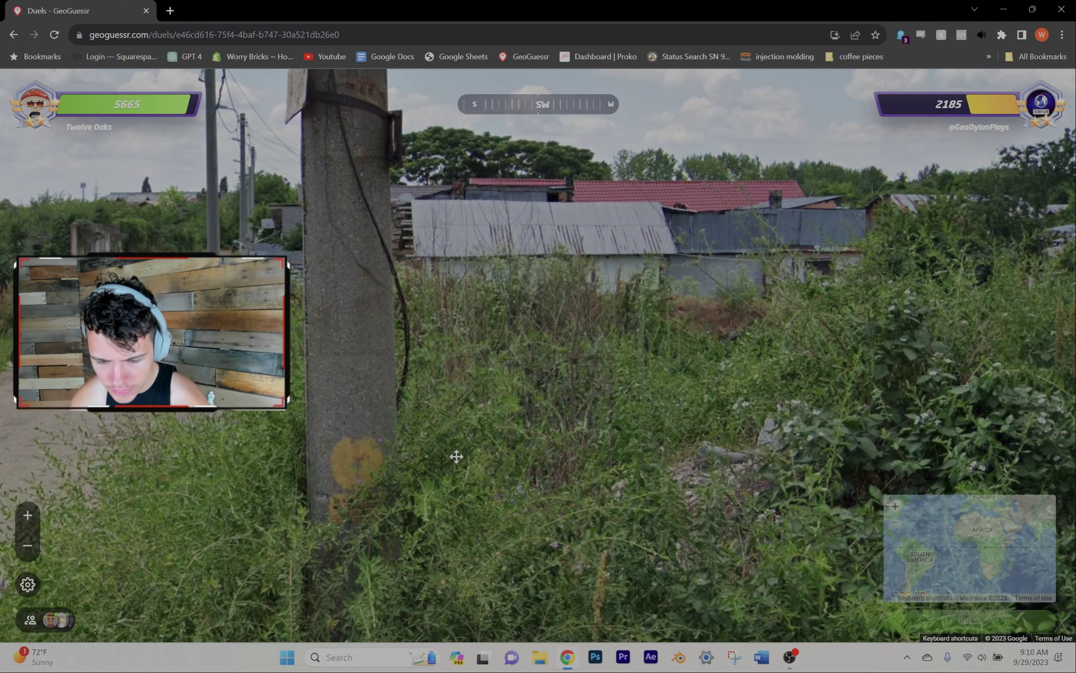
{"action": "scroll", "coordinate": [456, 456], "scroll_direction": "down", "scroll_amount": 3}
{"action": "scroll", "coordinate": [328, 391], "scroll_direction": "up", "scroll_amount": 1}
{"action": "left_click", "coordinate": [335, 394]}
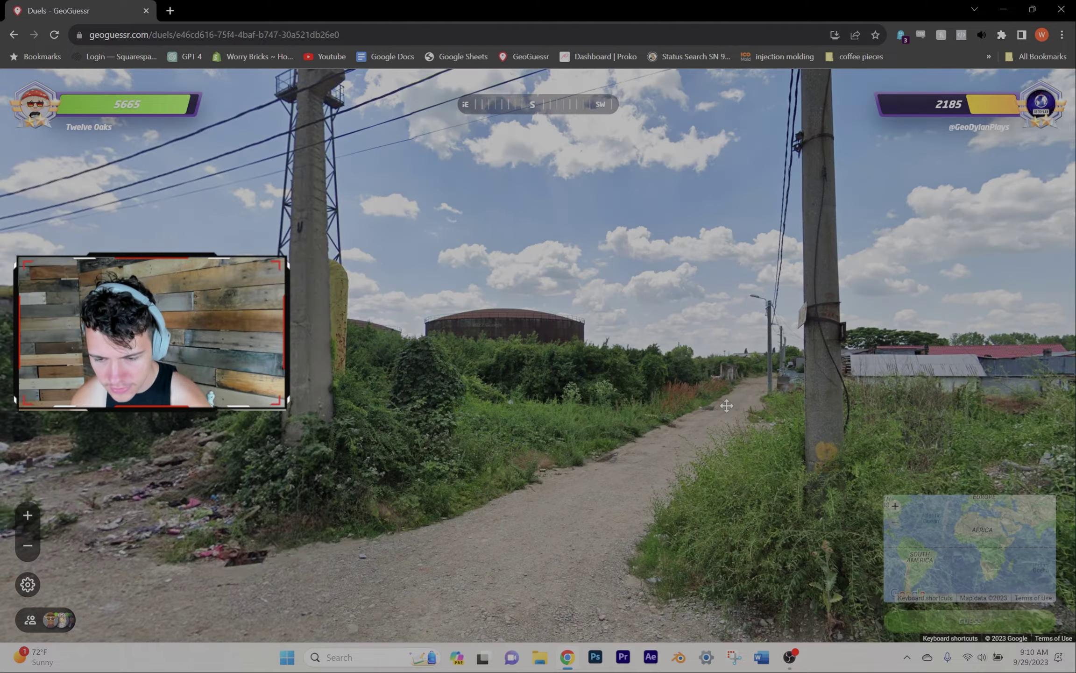
{"action": "mouse_move", "coordinate": [420, 404]}
{"action": "left_mouse_down"}
{"action": "mouse_move", "coordinate": [754, 427]}
{"action": "mouse_move", "coordinate": [401, 399]}
{"action": "left_mouse_up"}
{"action": "left_click", "coordinate": [439, 316]}
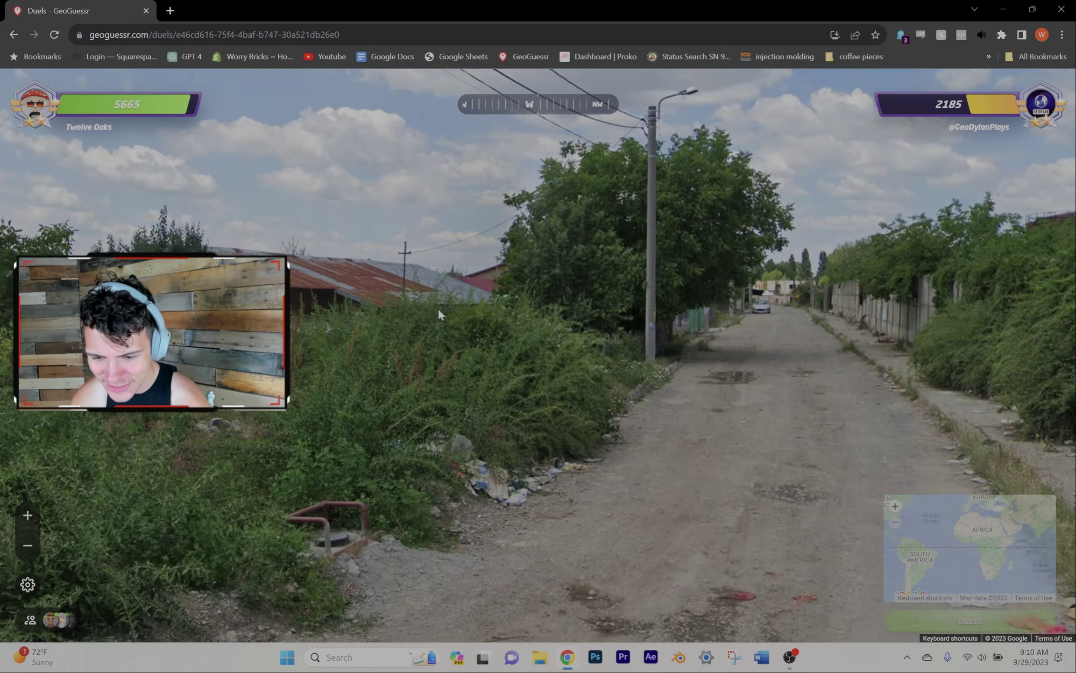
{"action": "left_click", "coordinate": [438, 308]}
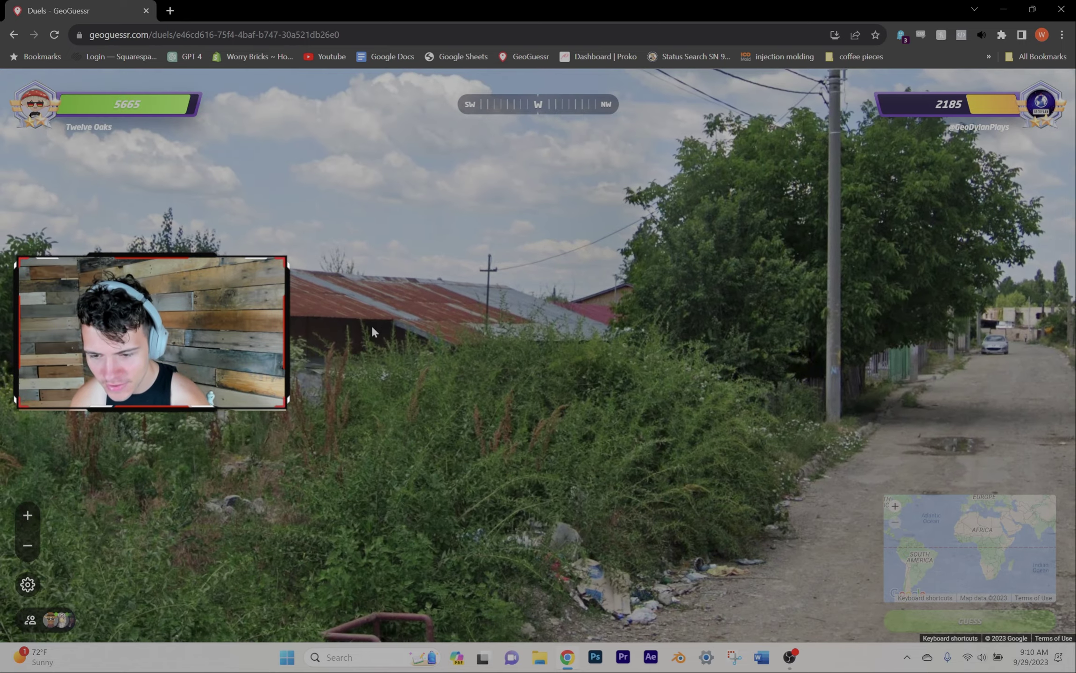
{"action": "left_click", "coordinate": [371, 325]}
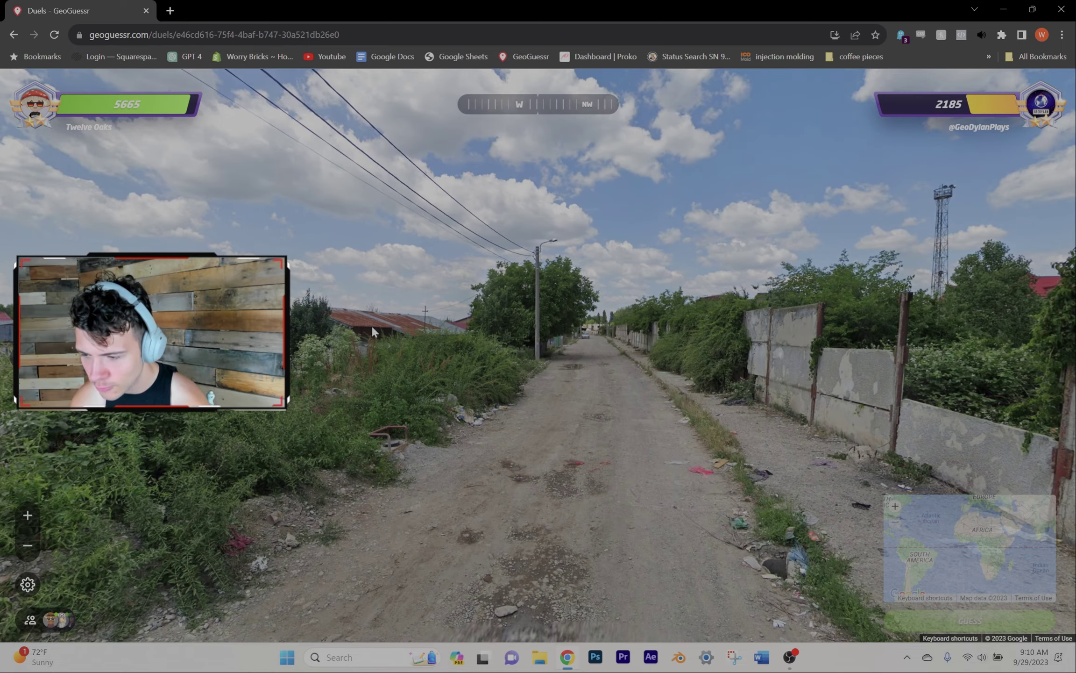
{"action": "left_click", "coordinate": [371, 325]}
{"action": "left_click", "coordinate": [456, 358]}
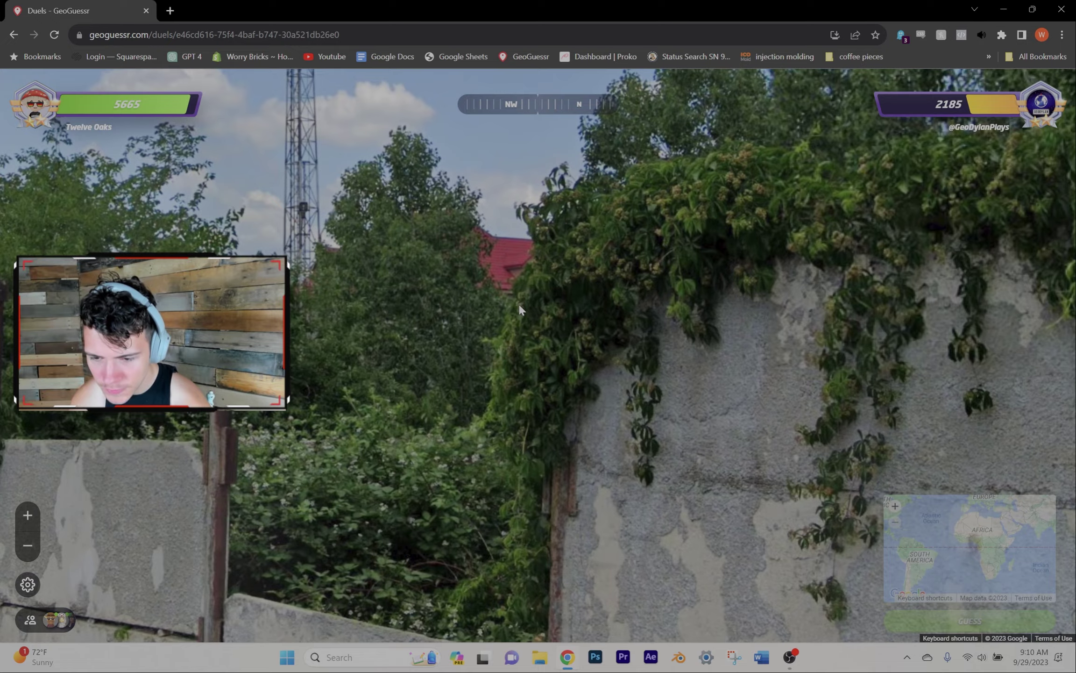
{"action": "key", "text": "Right"}
{"action": "key", "text": "Right"}
{"action": "key", "text": "Right"}
{"action": "key", "text": "Right"}
{"action": "key", "text": "Right"}
{"action": "key", "text": "Right"}
{"action": "key", "text": "Right"}
{"action": "key", "text": "Right"}
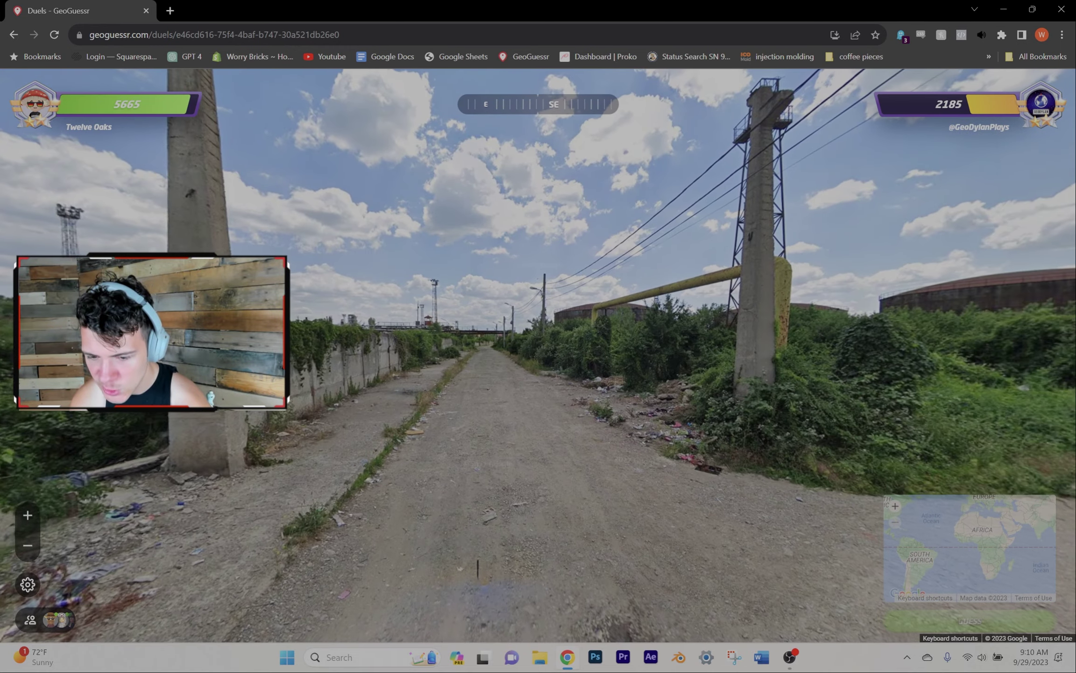
{"action": "mouse_move", "coordinate": [894, 488]}
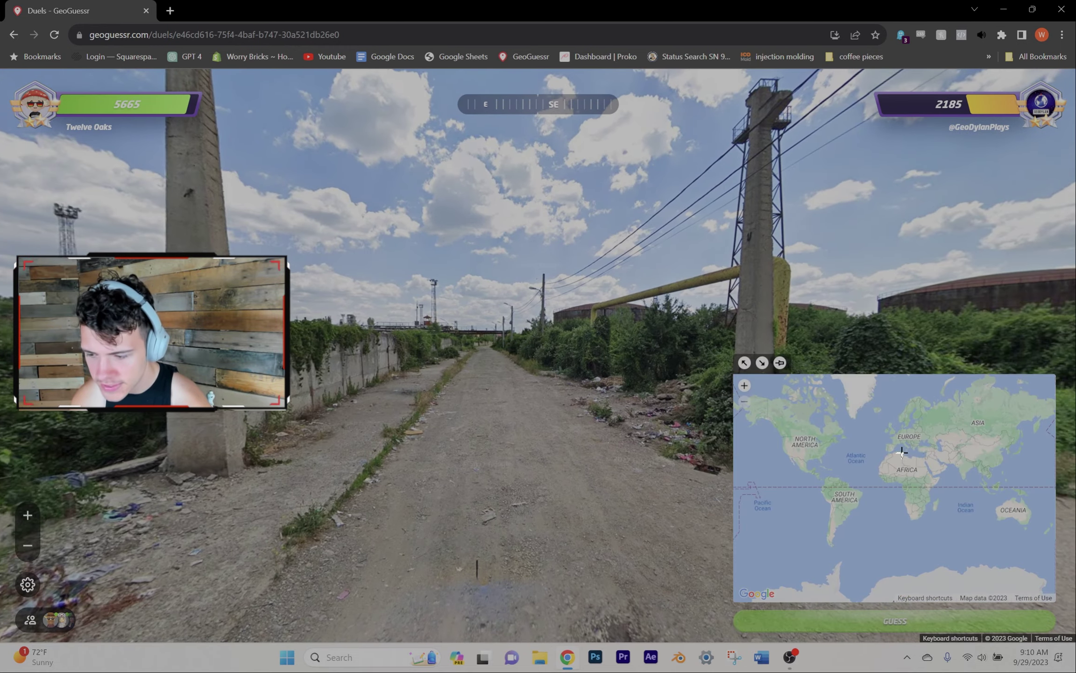
{"action": "scroll", "coordinate": [911, 448], "scroll_direction": "up", "scroll_amount": 2}
{"action": "scroll", "coordinate": [905, 452], "scroll_direction": "up", "scroll_amount": 2}
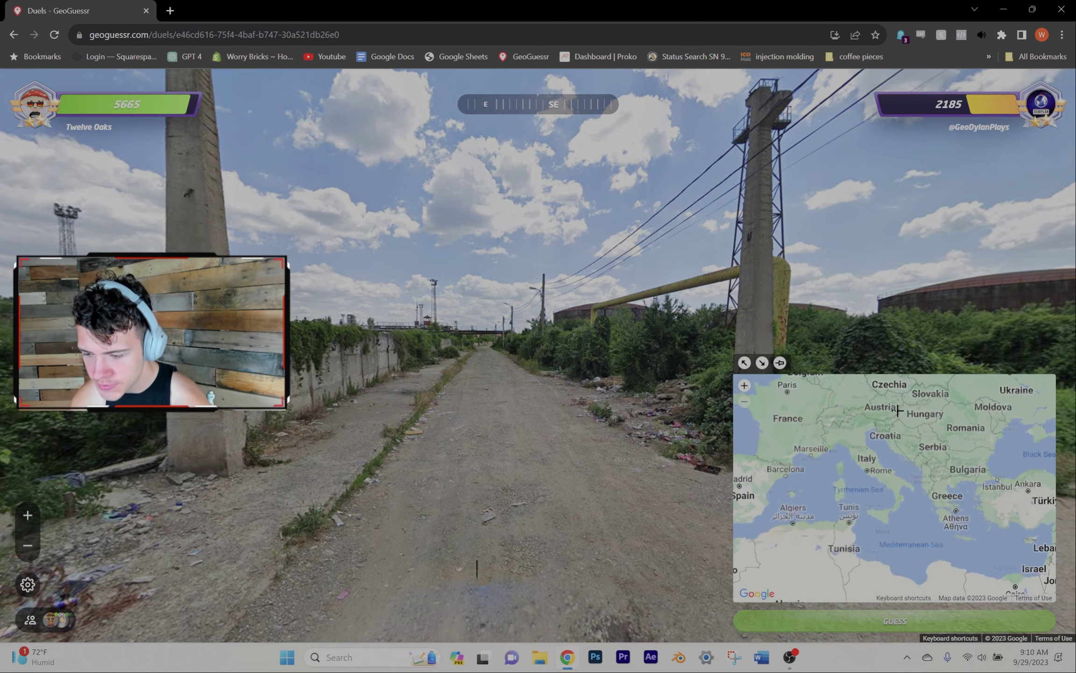
{"action": "scroll", "coordinate": [900, 455], "scroll_direction": "up", "scroll_amount": 1}
Place the round 3 guess near Bratislava, look west, and submit it.
{"action": "left_click", "coordinate": [896, 447]}
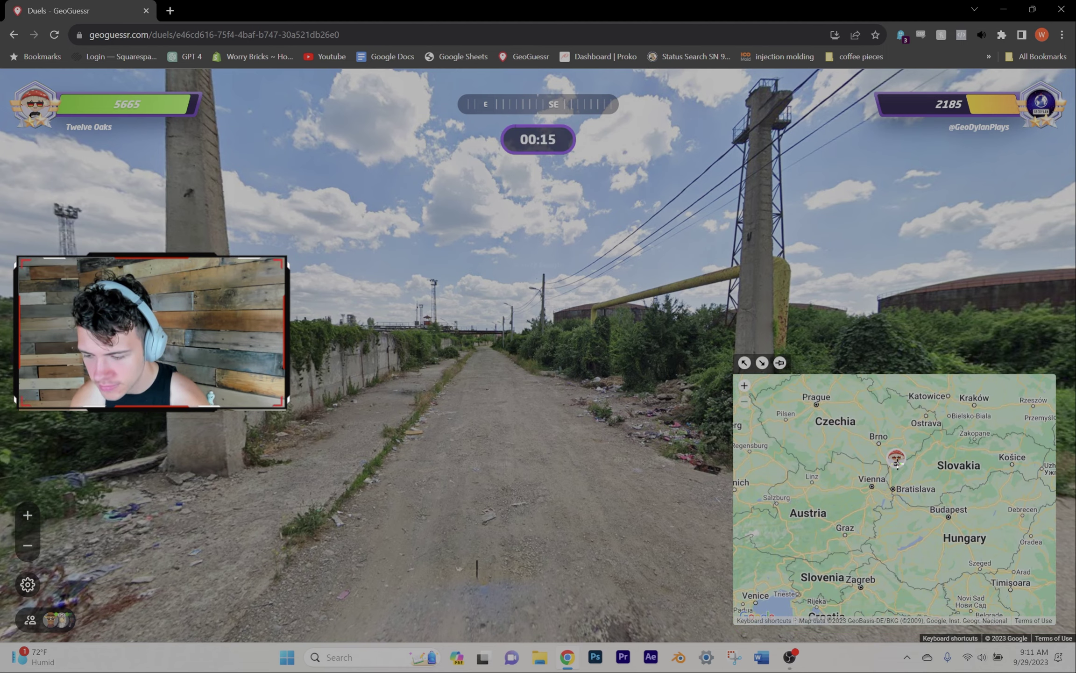
{"action": "left_click_drag", "start_coordinate": [663, 399], "coordinate": [365, 382]}
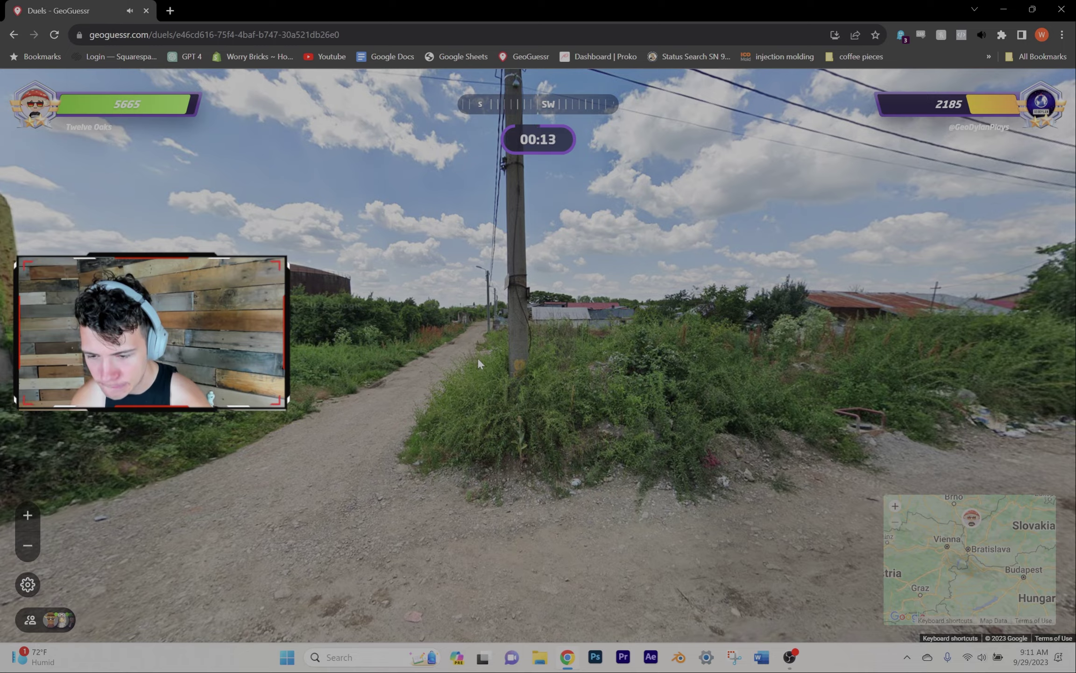
{"action": "scroll", "coordinate": [503, 351], "scroll_direction": "up", "scroll_amount": 2}
{"action": "scroll", "coordinate": [515, 386], "scroll_direction": "up", "scroll_amount": 2}
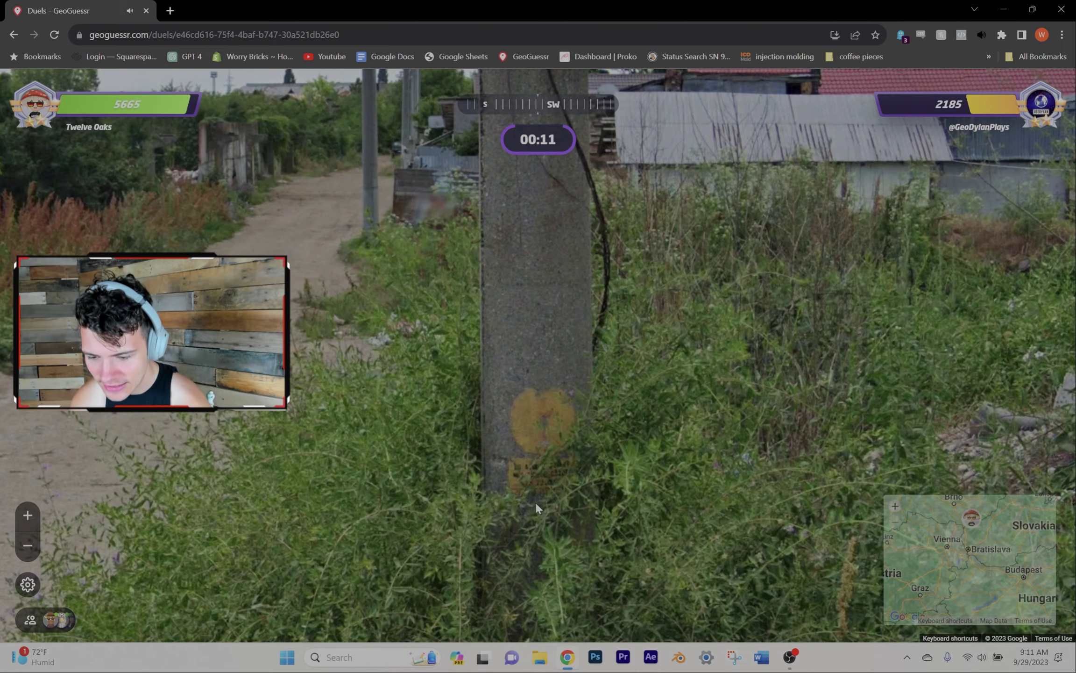
{"action": "scroll", "coordinate": [535, 502], "scroll_direction": "up", "scroll_amount": 1}
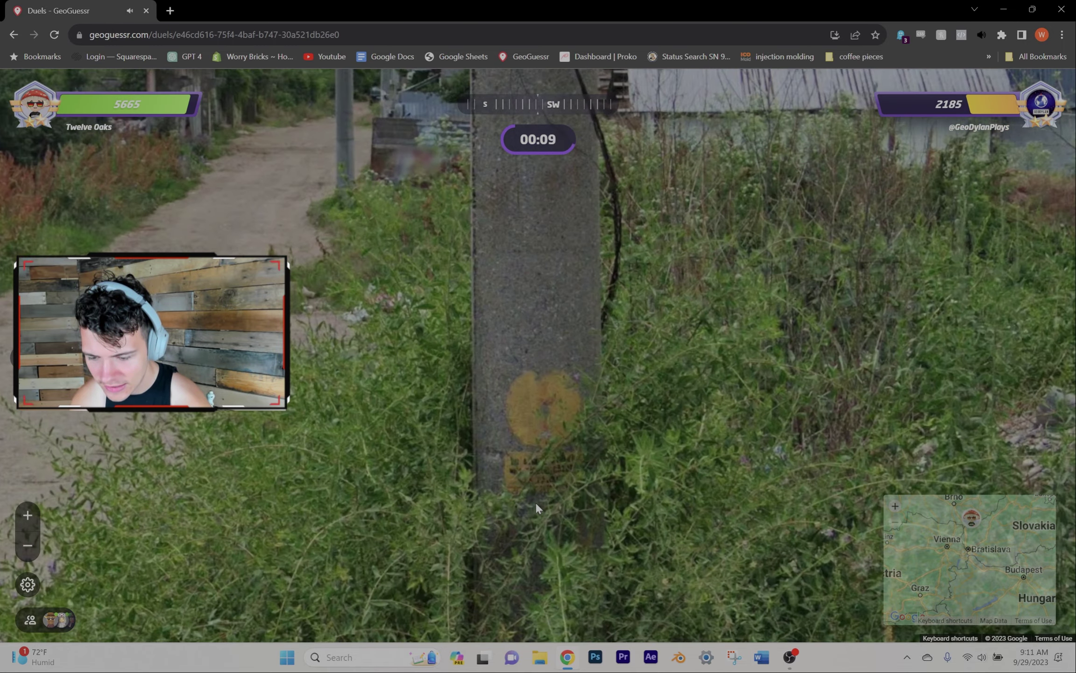
{"action": "scroll", "coordinate": [535, 502], "scroll_direction": "down", "scroll_amount": 2}
{"action": "scroll", "coordinate": [536, 502], "scroll_direction": "down", "scroll_amount": 1}
{"action": "left_click_drag", "start_coordinate": [539, 498], "coordinate": [353, 496]}
{"action": "key", "text": "space"}
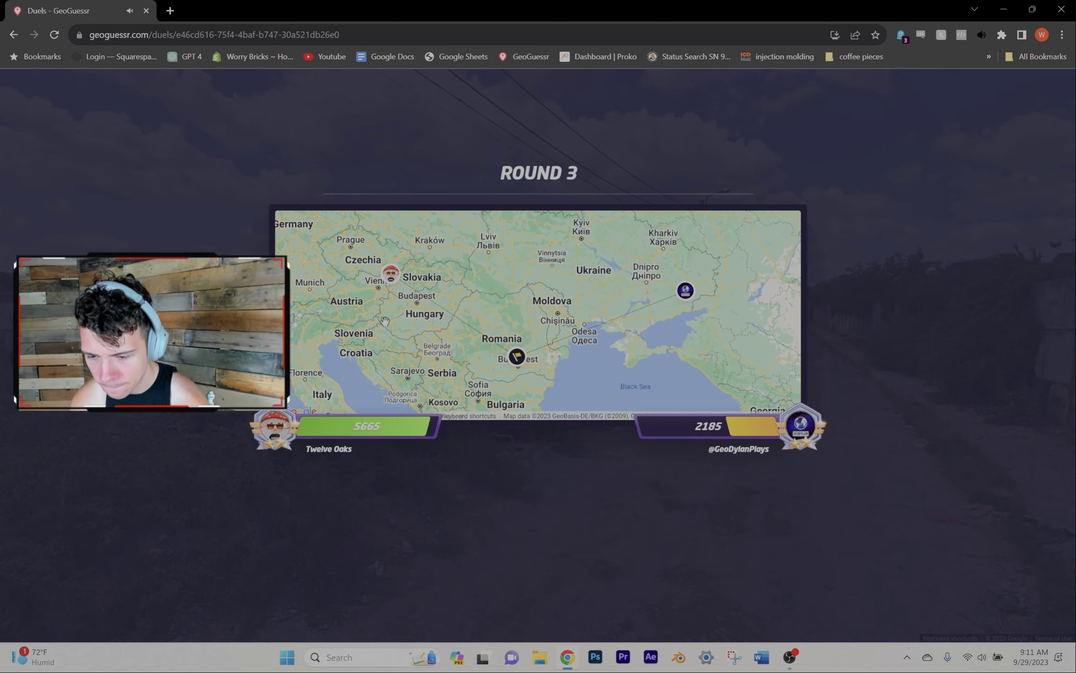
{"action": "scroll", "coordinate": [512, 346], "scroll_direction": "down", "scroll_amount": 1}
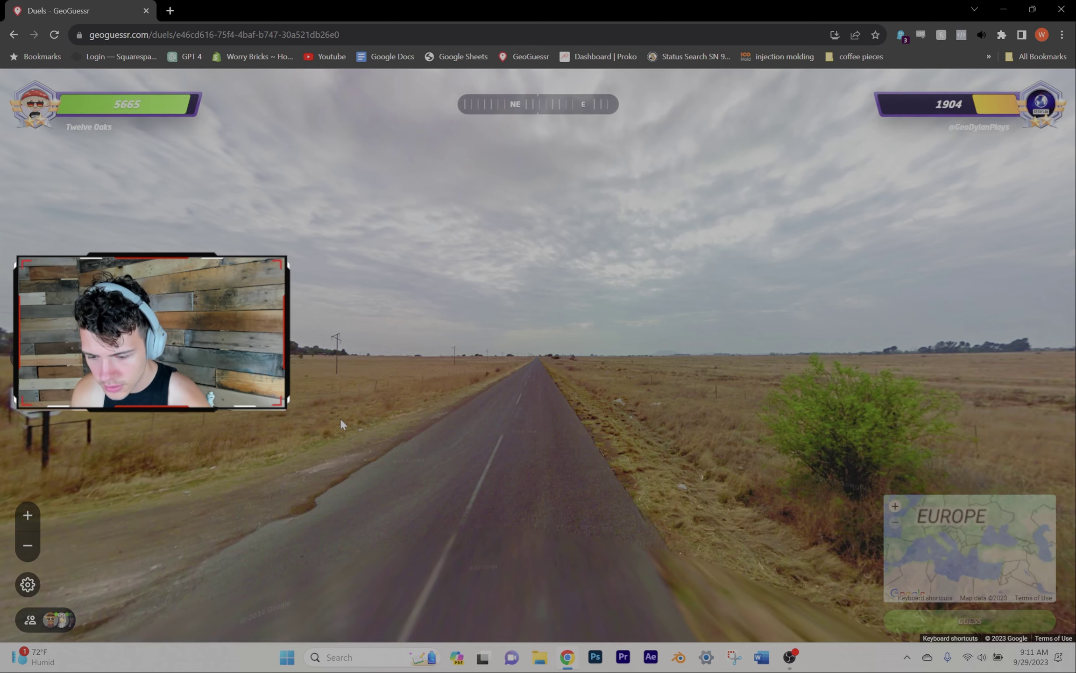
Look around the round 4 location and move along the paved road past the intersection.
{"action": "left_click_drag", "start_coordinate": [339, 419], "coordinate": [720, 396]}
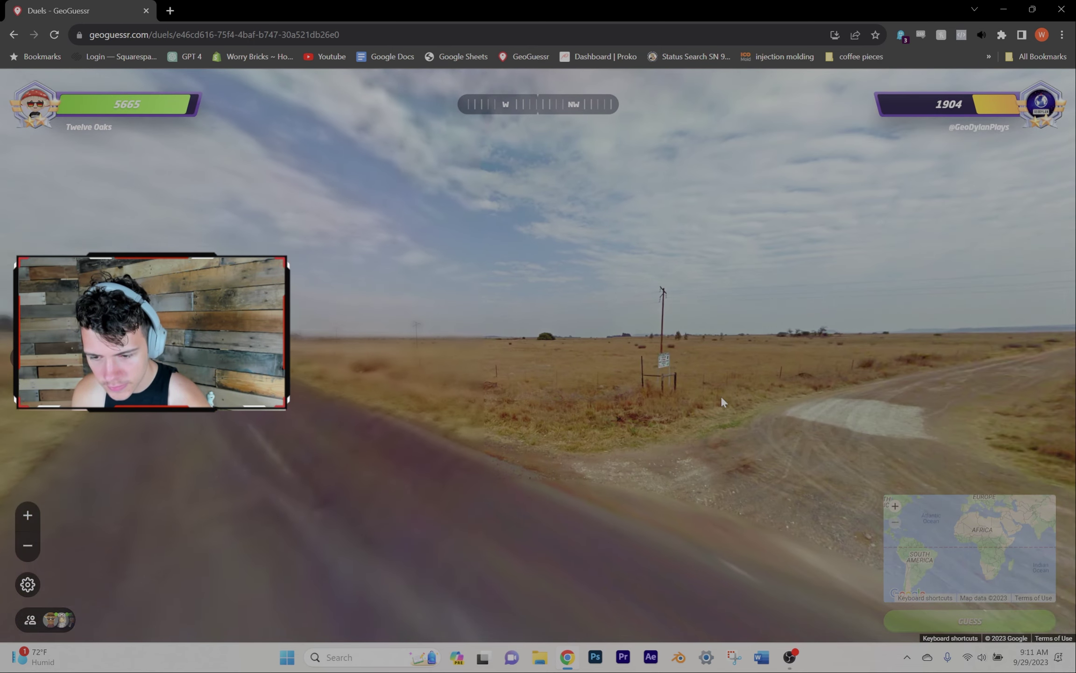
{"action": "key", "text": "Left"}
{"action": "key", "text": "Left"}
{"action": "key", "text": "Left"}
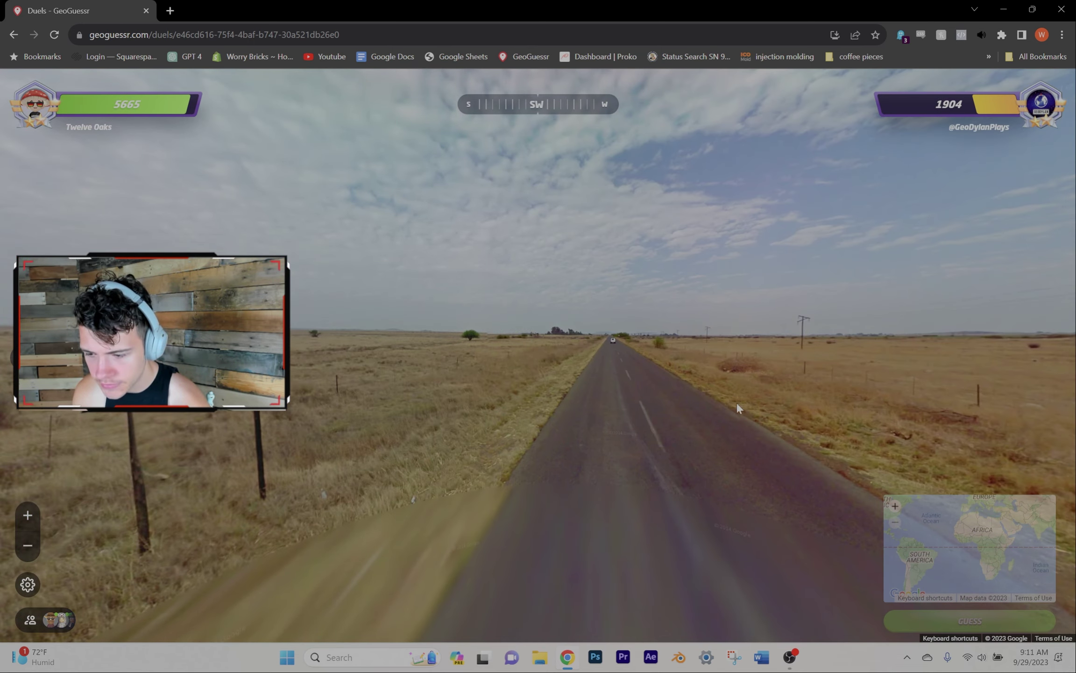
{"action": "scroll", "coordinate": [965, 506], "scroll_direction": "up", "scroll_amount": 2}
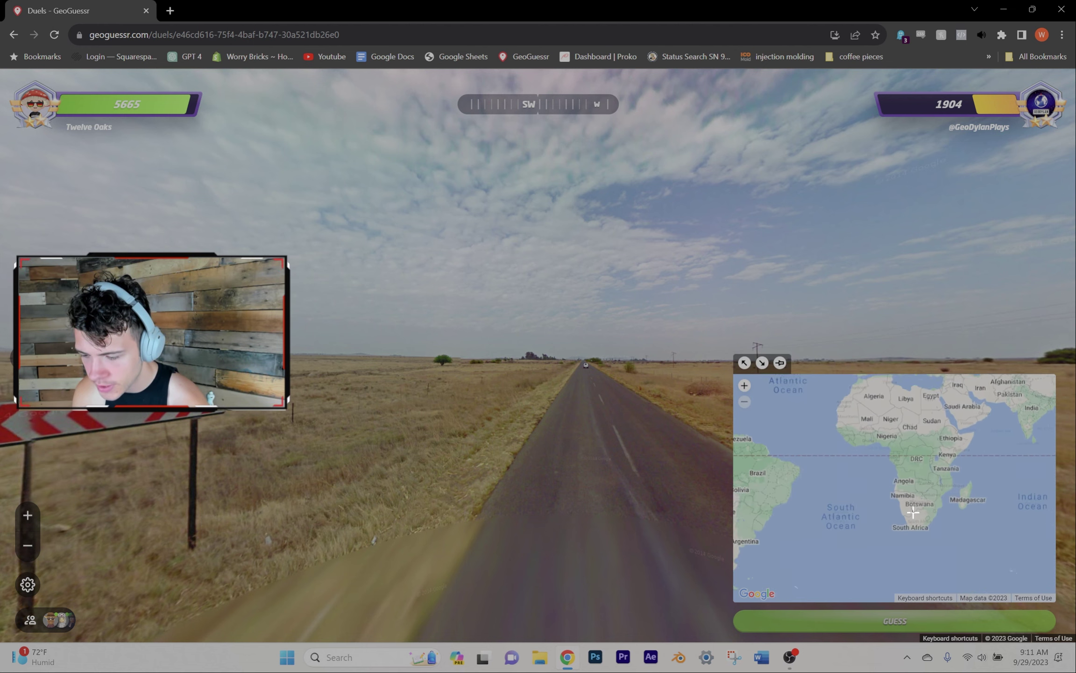
{"action": "scroll", "coordinate": [924, 523], "scroll_direction": "up", "scroll_amount": 2}
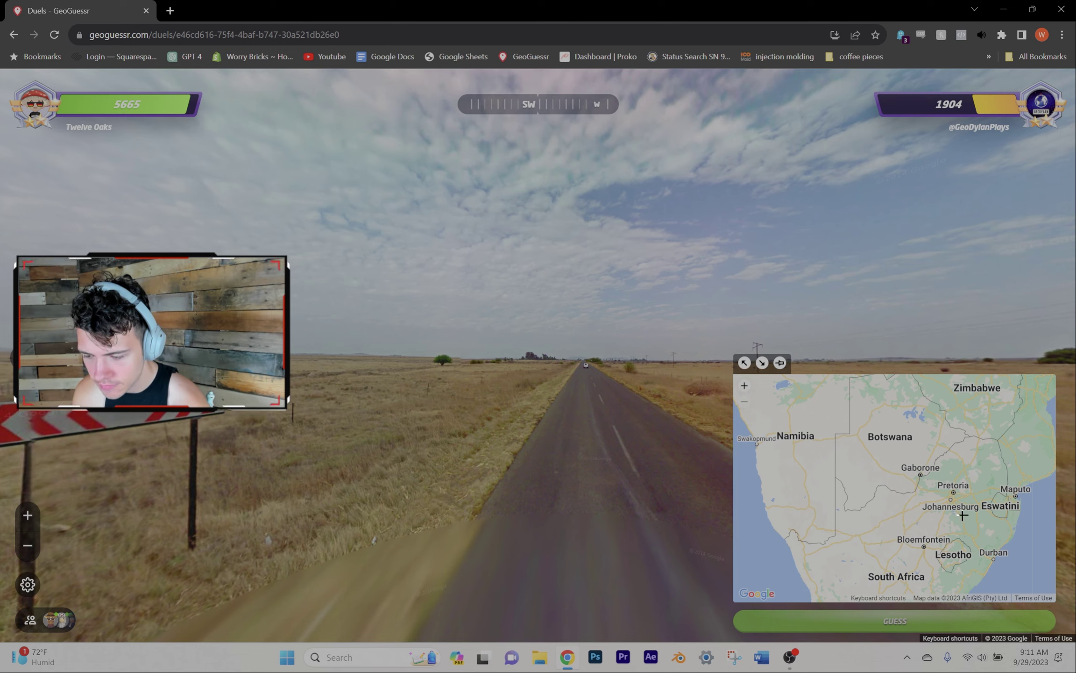
{"action": "left_click", "coordinate": [555, 388]}
{"action": "left_click_drag", "start_coordinate": [487, 374], "coordinate": [566, 374]}
{"action": "left_click", "coordinate": [566, 374]}
{"action": "left_click", "coordinate": [639, 379]}
{"action": "left_click", "coordinate": [711, 381]}
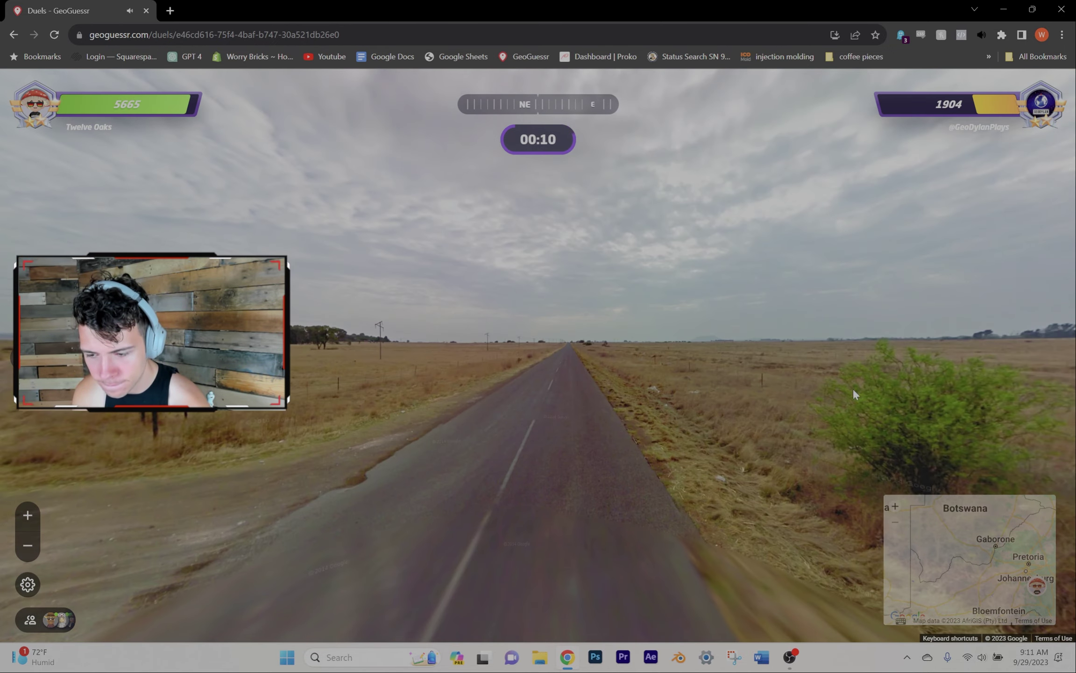
Head back to the stop-sign intersection and move to the spot by the bush.
{"action": "left_click_drag", "start_coordinate": [856, 388], "coordinate": [541, 378]}
{"action": "left_click_drag", "start_coordinate": [908, 384], "coordinate": [324, 384]}
{"action": "left_click", "coordinate": [324, 384]}
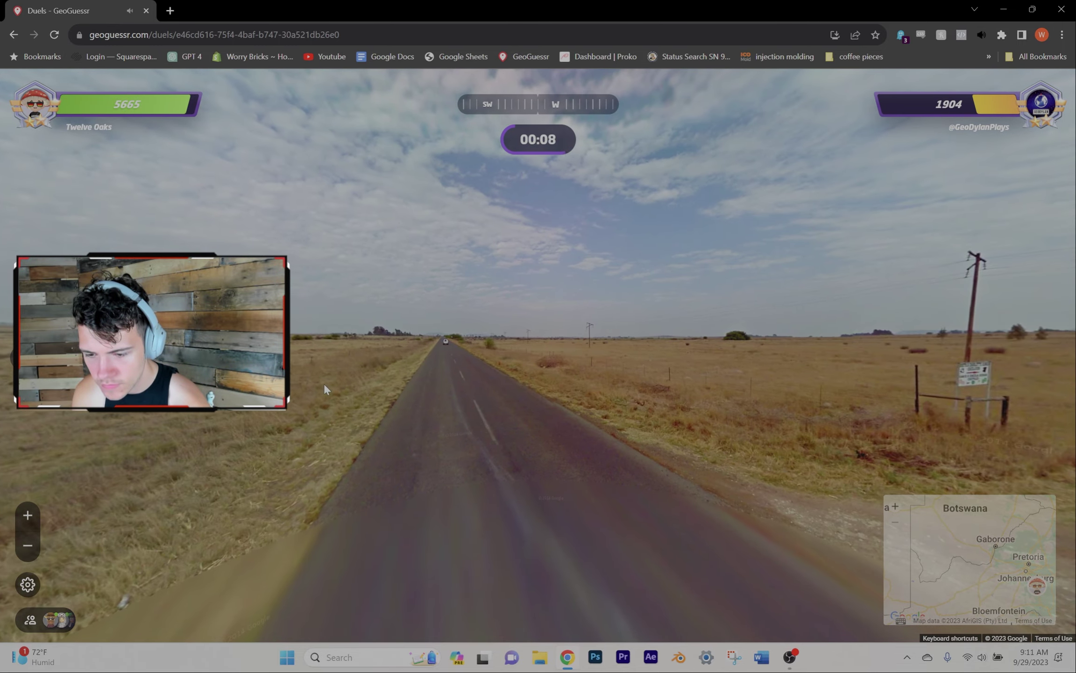
{"action": "key", "text": "r"}
{"action": "left_click", "coordinate": [329, 369]}
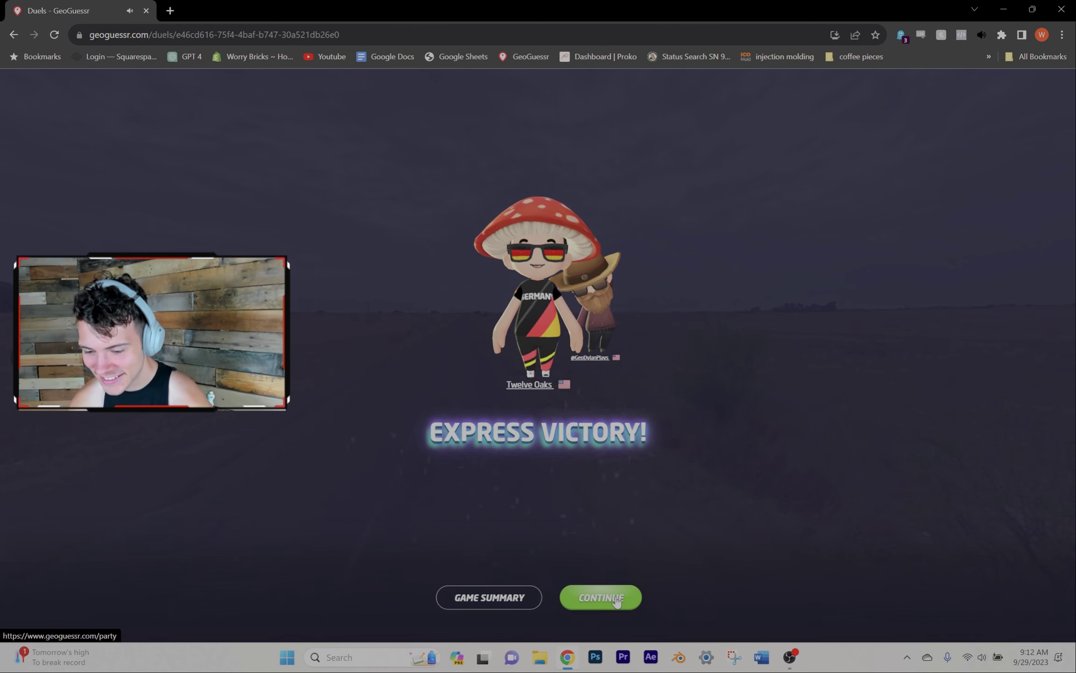
In the party lobby, turn off Panning Allowed and Zooming Allowed, then start the duel.
{"action": "left_click", "coordinate": [617, 600]}
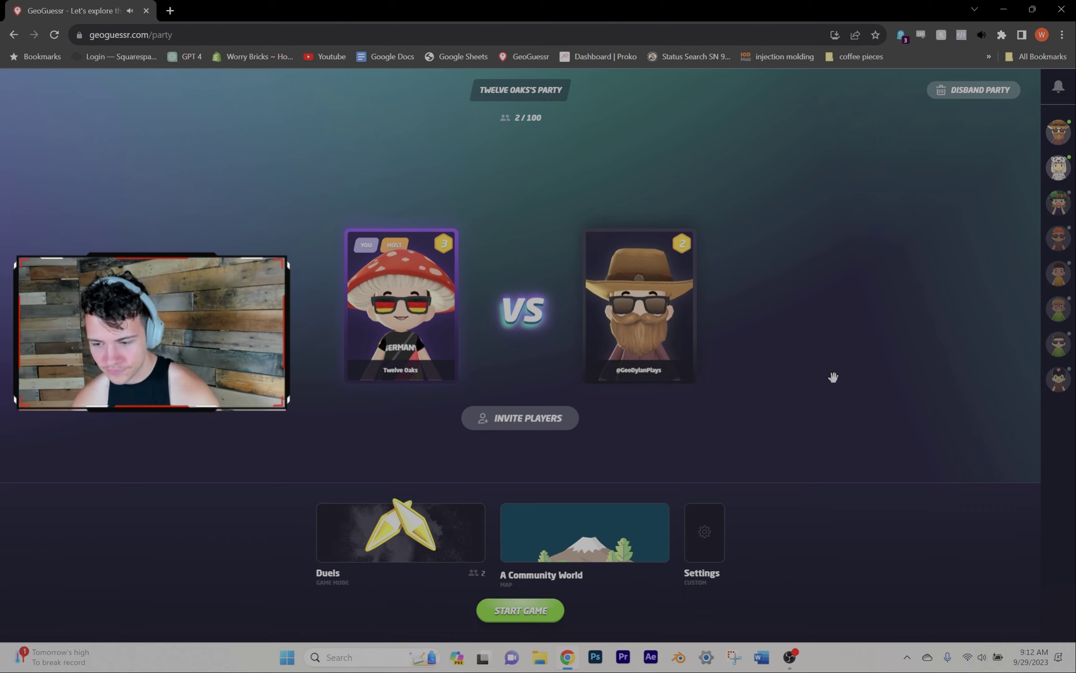
{"action": "left_click", "coordinate": [705, 531]}
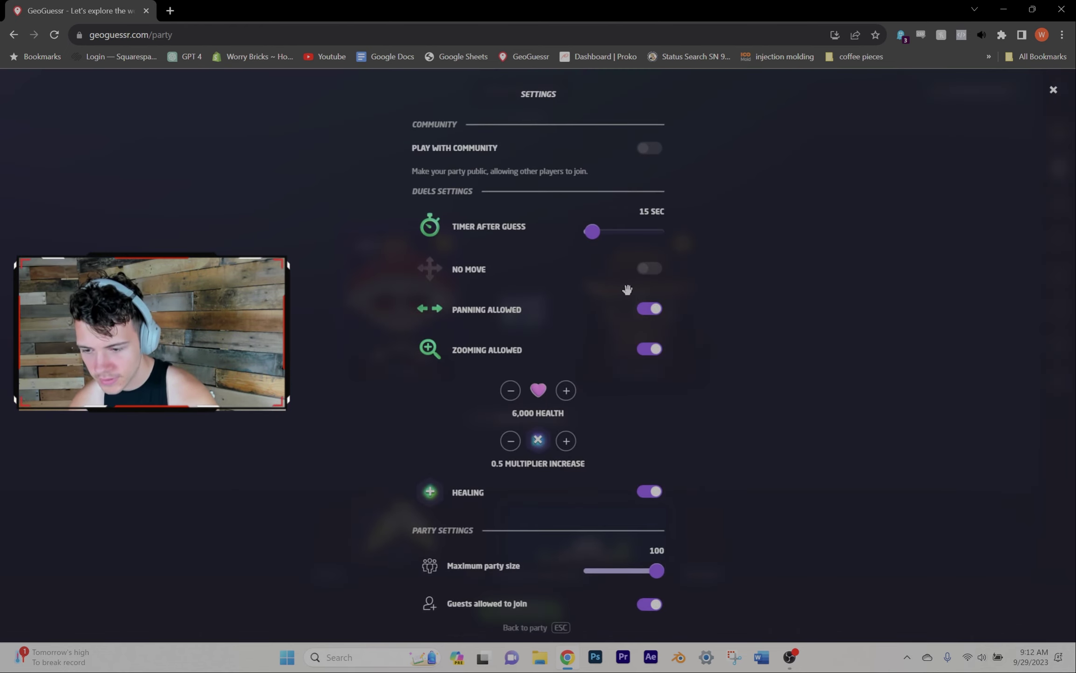
{"action": "left_click", "coordinate": [647, 310]}
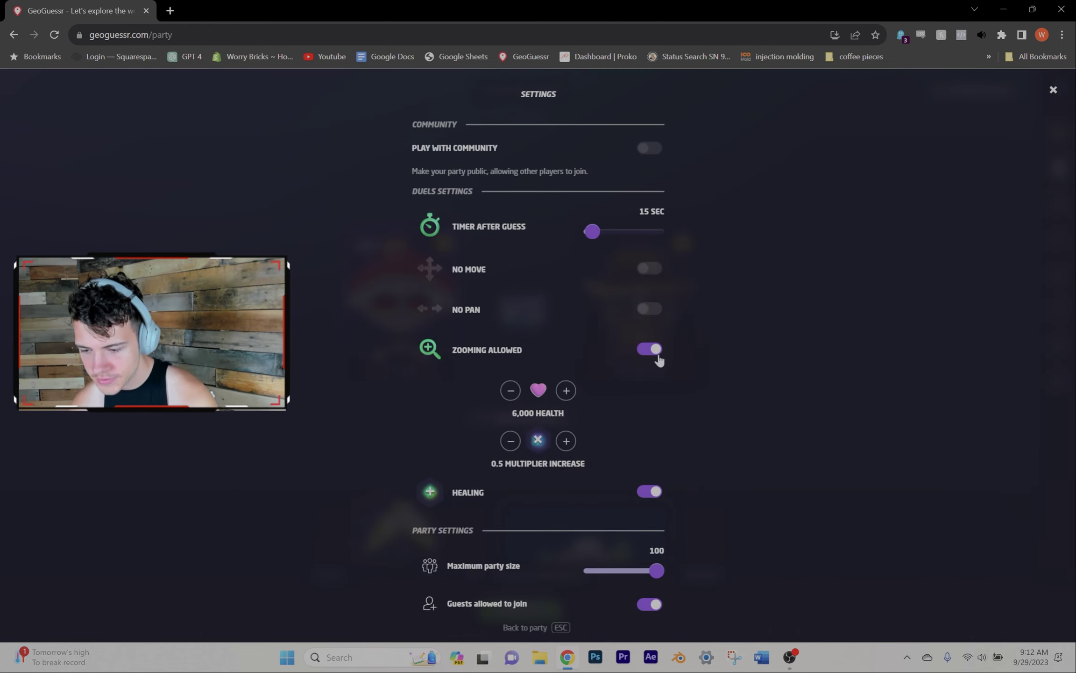
{"action": "left_click", "coordinate": [652, 350]}
{"action": "key", "text": "Escape"}
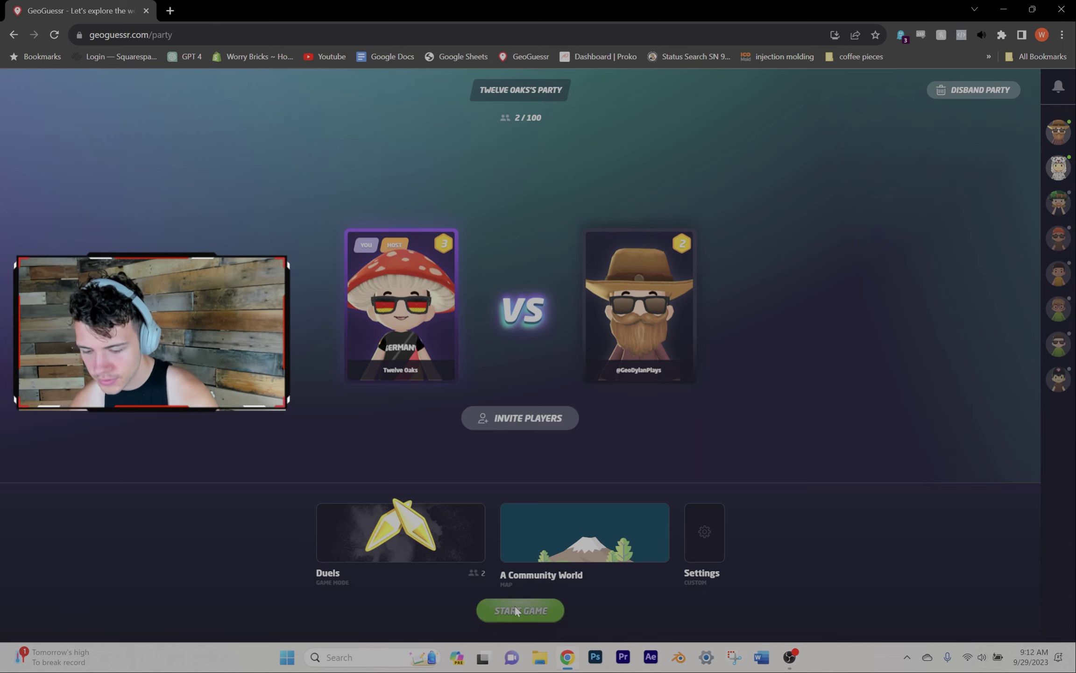
{"action": "left_click", "coordinate": [515, 611]}
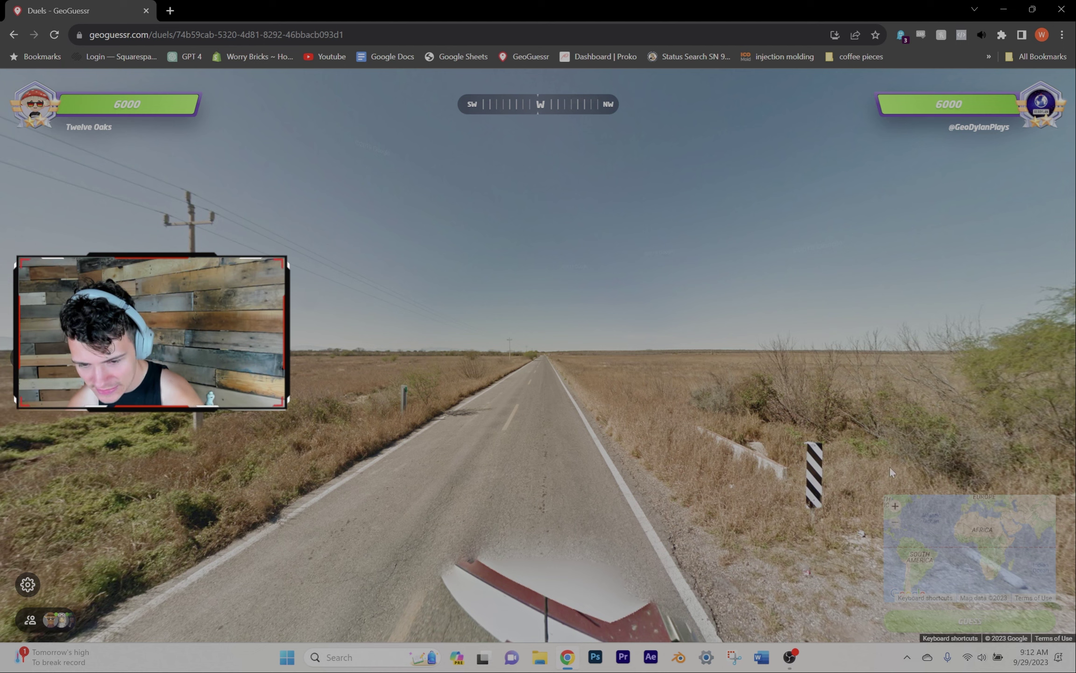
{"action": "scroll", "coordinate": [842, 513], "scroll_direction": "up", "scroll_amount": 2}
{"action": "scroll", "coordinate": [850, 523], "scroll_direction": "up", "scroll_amount": 2}
{"action": "scroll", "coordinate": [841, 505], "scroll_direction": "up", "scroll_amount": 2}
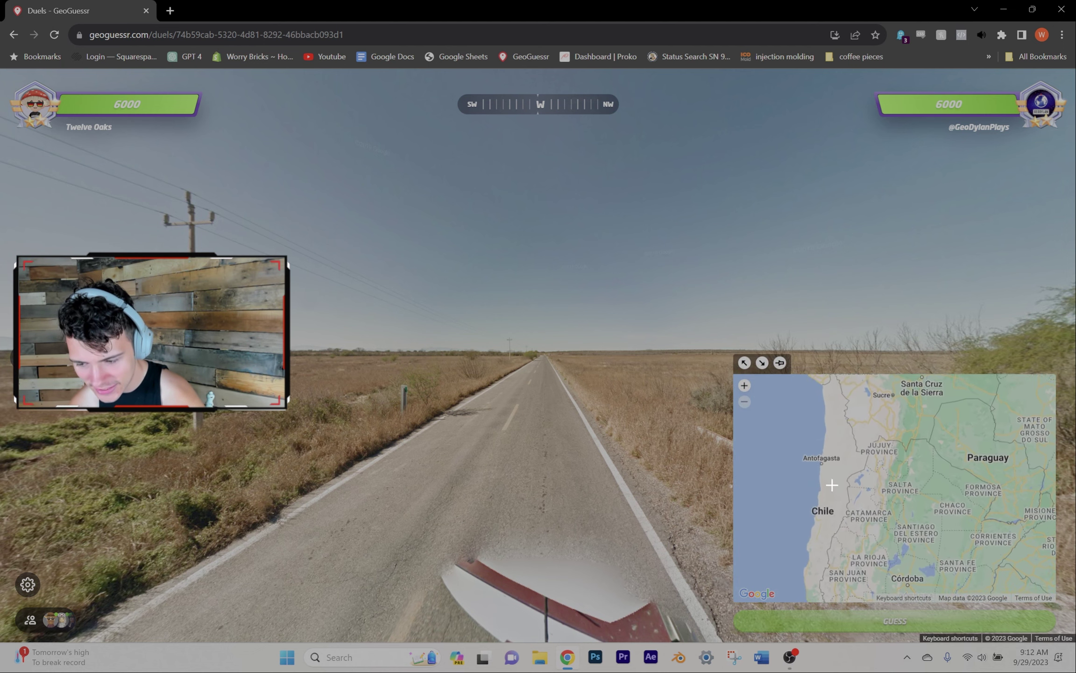
Place and submit the round 1 guess in northern Chile.
{"action": "left_click", "coordinate": [834, 468]}
{"action": "key", "text": "space"}
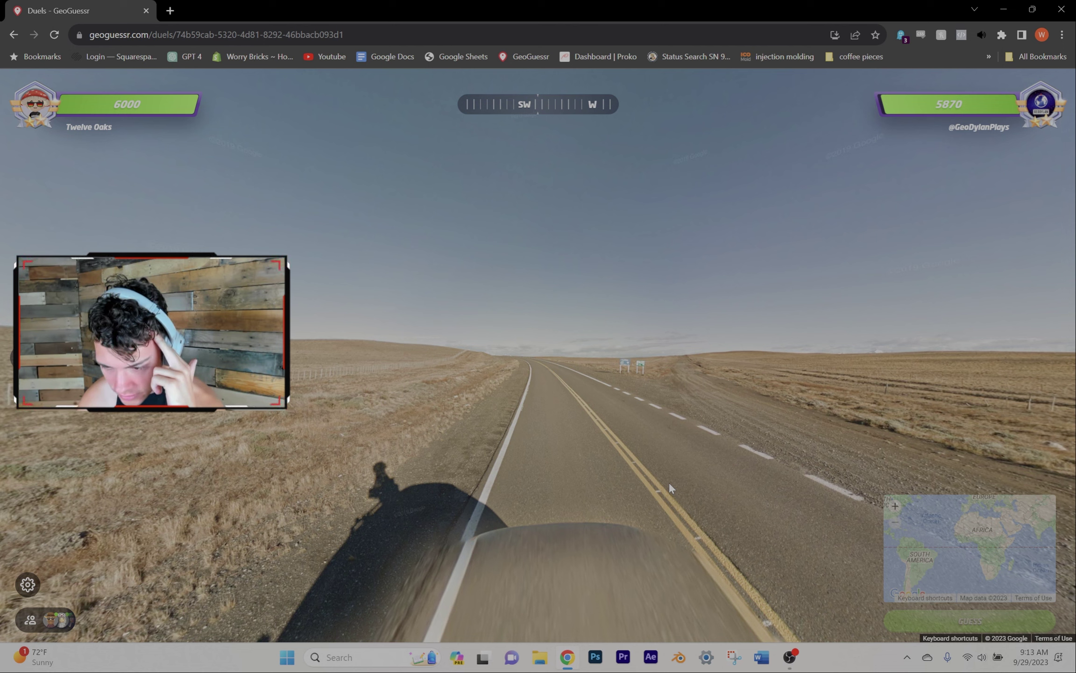
{"action": "scroll", "coordinate": [840, 518], "scroll_direction": "up", "scroll_amount": 2}
{"action": "scroll", "coordinate": [815, 508], "scroll_direction": "up", "scroll_amount": 1}
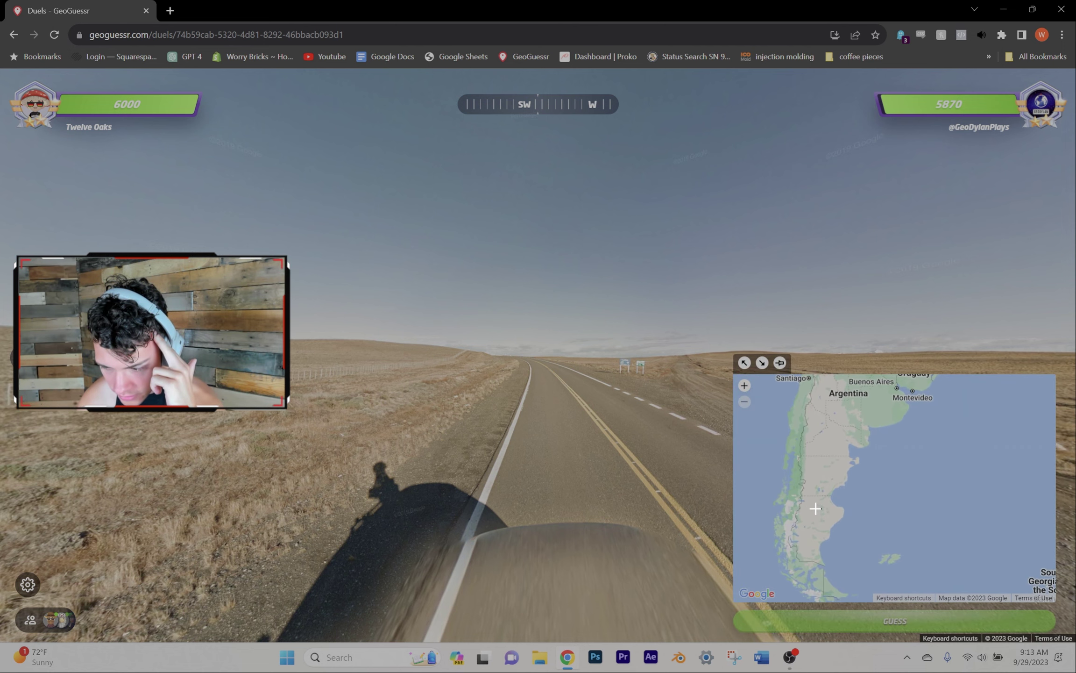
Submit round guesses in Patagonia and near Canberra, winning Round 3 (2,084 vs 895 km).
{"action": "left_click", "coordinate": [815, 508]}
{"action": "key", "text": "space"}
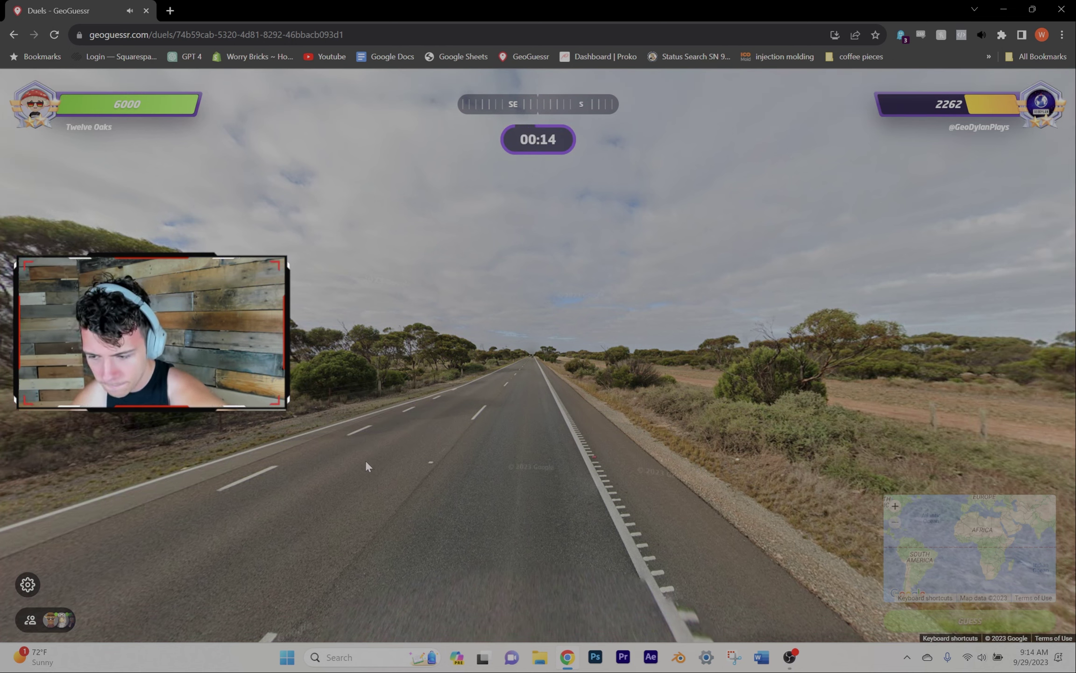
{"action": "scroll", "coordinate": [1029, 515], "scroll_direction": "up", "scroll_amount": 2}
{"action": "scroll", "coordinate": [1018, 540], "scroll_direction": "up", "scroll_amount": 2}
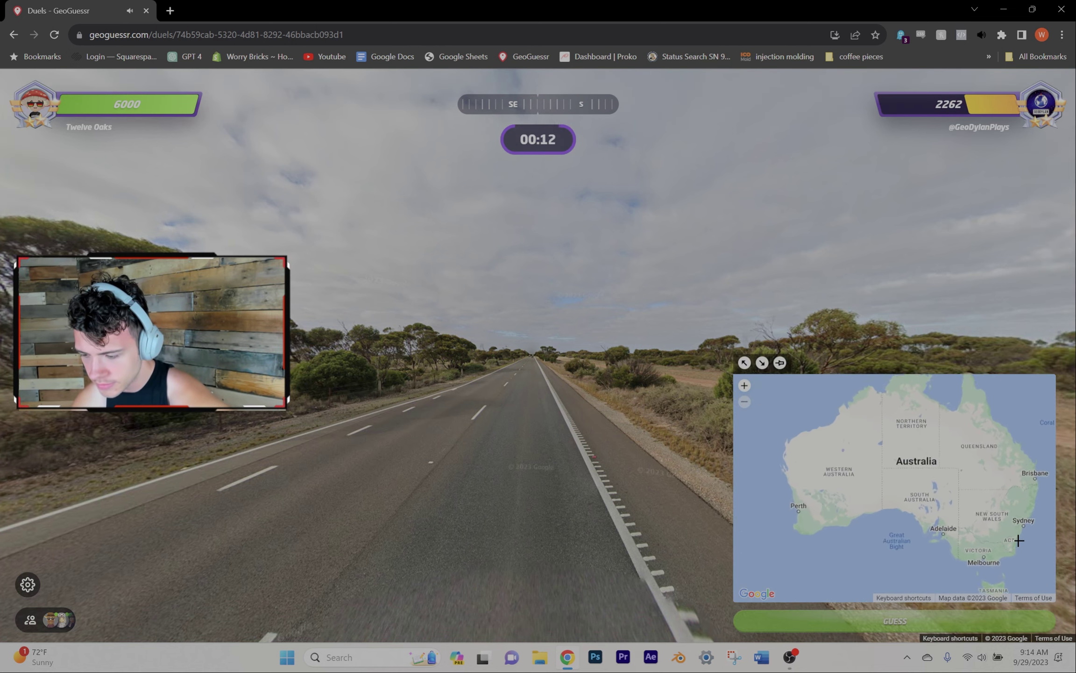
{"action": "scroll", "coordinate": [1013, 541], "scroll_direction": "up", "scroll_amount": 2}
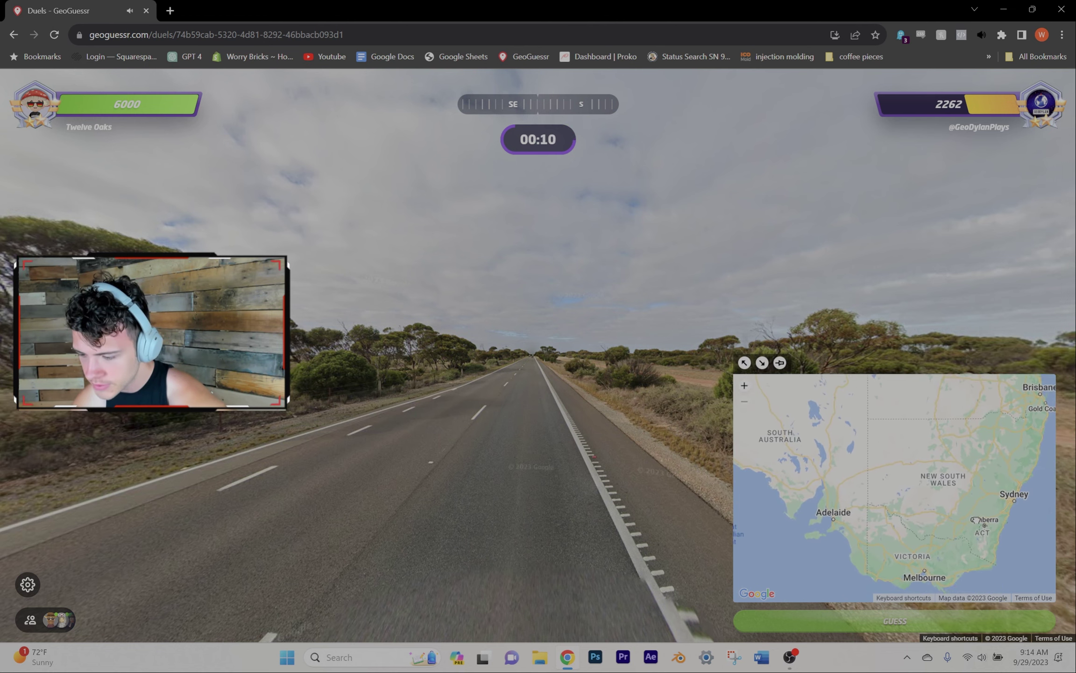
{"action": "left_click", "coordinate": [966, 508]}
{"action": "left_click", "coordinate": [921, 620]}
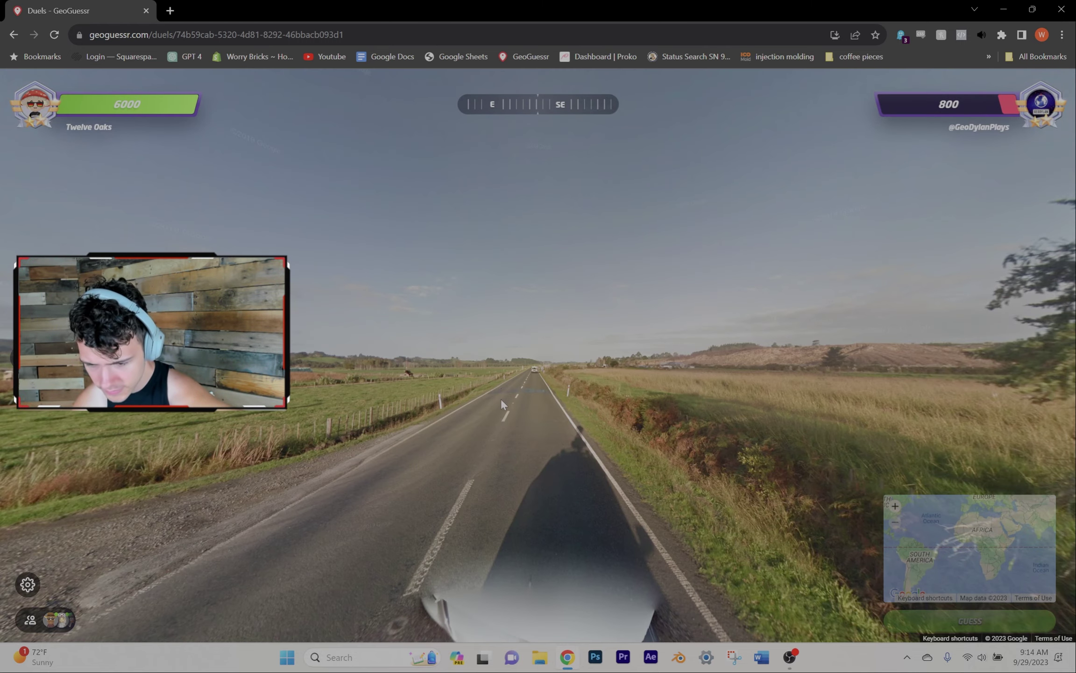
{"action": "scroll", "coordinate": [1004, 498], "scroll_direction": "up", "scroll_amount": 2}
{"action": "scroll", "coordinate": [913, 487], "scroll_direction": "up", "scroll_amount": 2}
{"action": "scroll", "coordinate": [913, 486], "scroll_direction": "up", "scroll_amount": 1}
Guess on New Zealand for Round 4, winning 727 km vs 12,209 km and dropping GeoDylanPlays to 0.
{"action": "left_click_drag", "start_coordinate": [992, 514], "coordinate": [892, 488]}
{"action": "scroll", "coordinate": [891, 488], "scroll_direction": "up", "scroll_amount": 1}
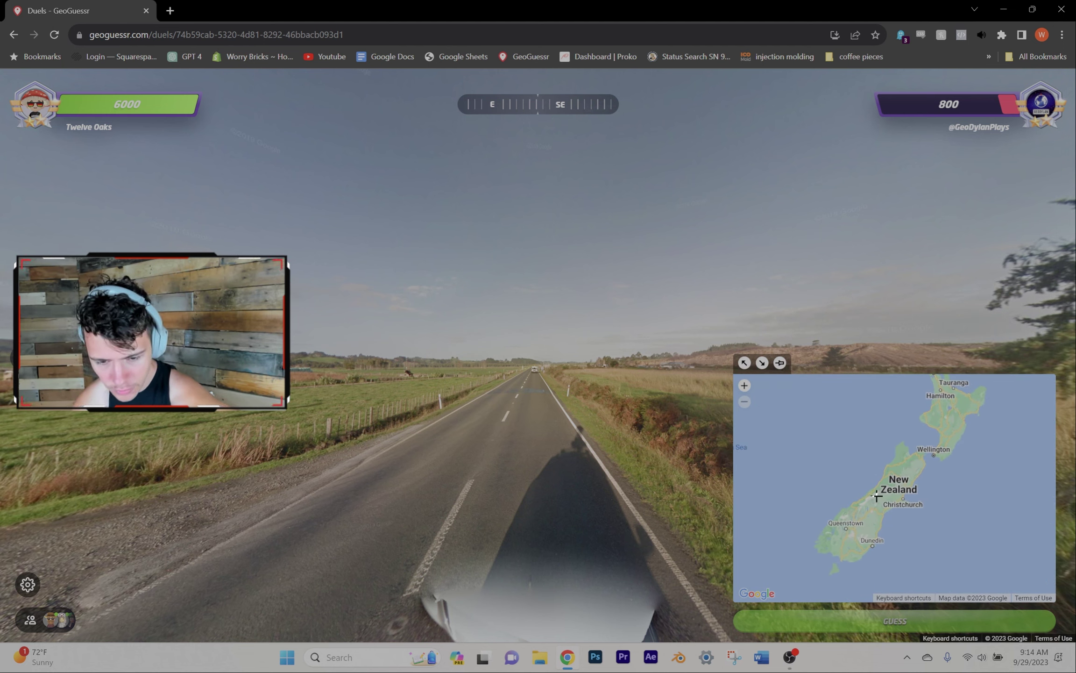
{"action": "left_click", "coordinate": [904, 475]}
{"action": "left_click", "coordinate": [883, 621]}
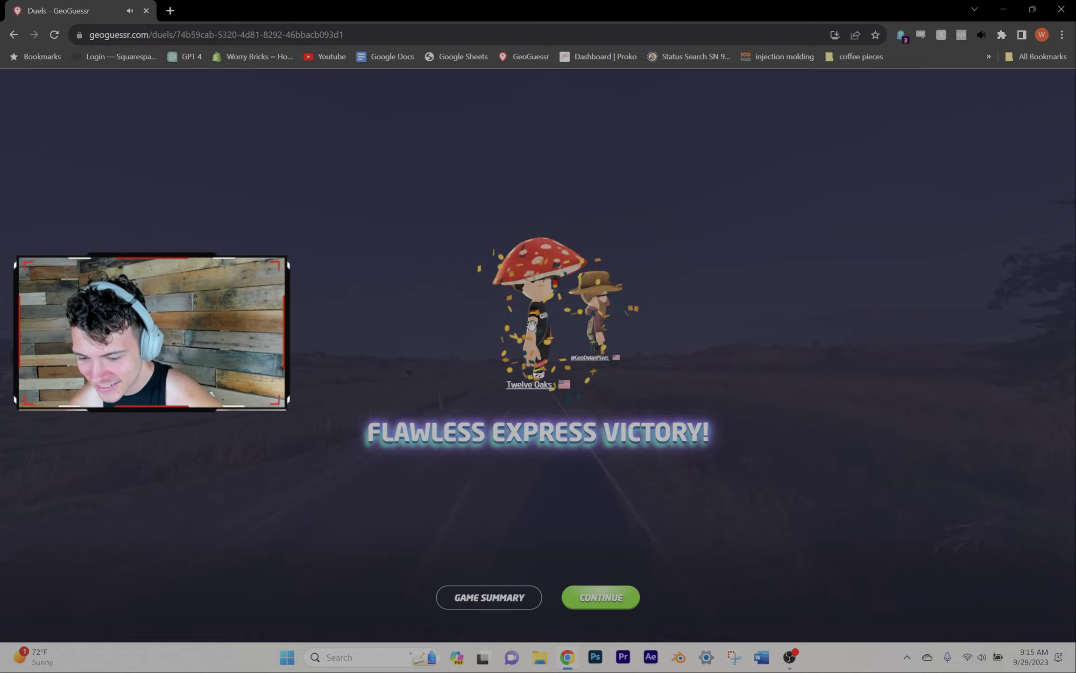
Continue from the Flawless Express Victory screen back to the party lobby with GeoDylanPlays.
{"action": "left_click", "coordinate": [610, 600]}
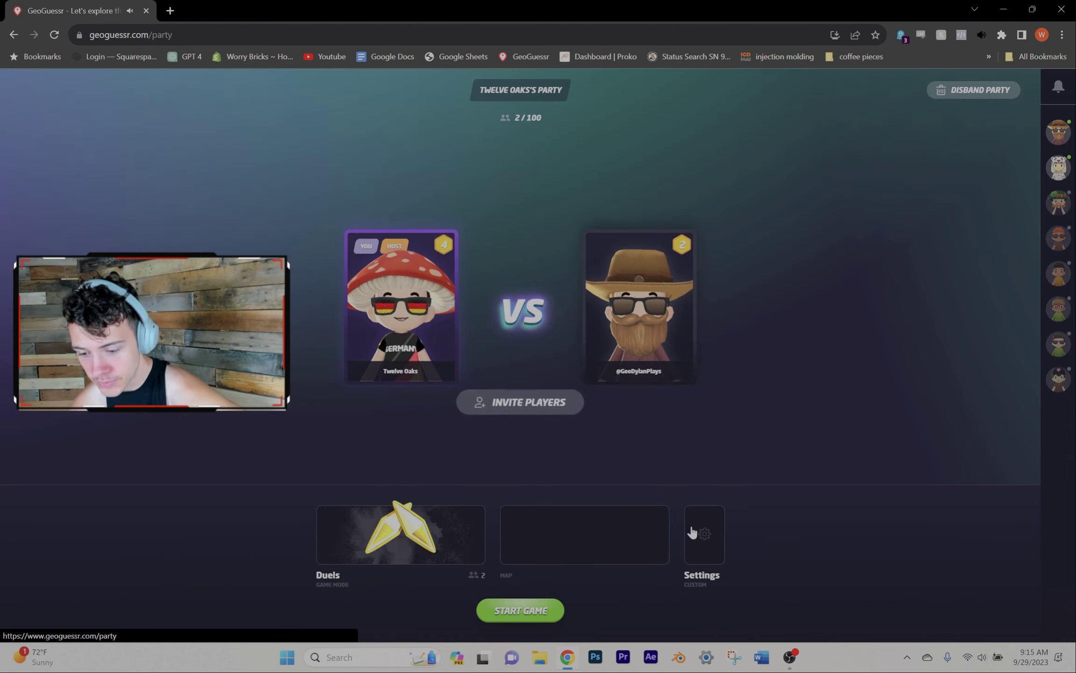